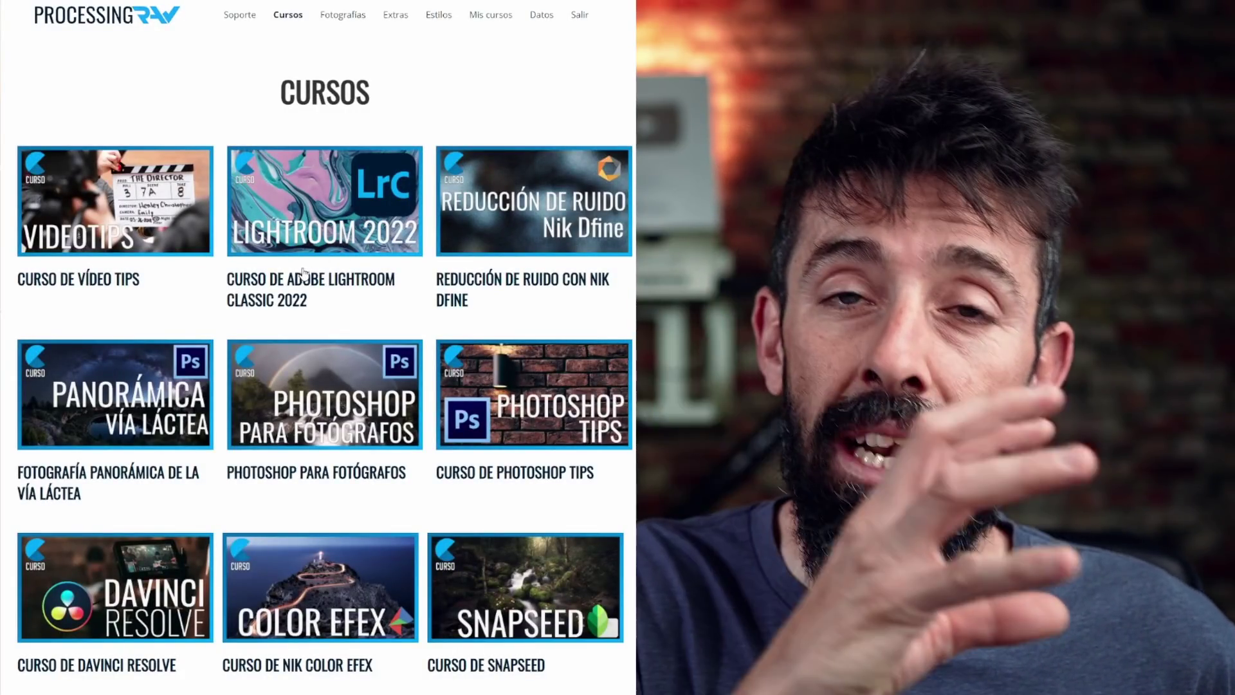
# Open Processing RAW's Lightroom Classic 2022 course page and scroll down to its eleven-chapter Capítulos list
pyautogui.click(306, 278)
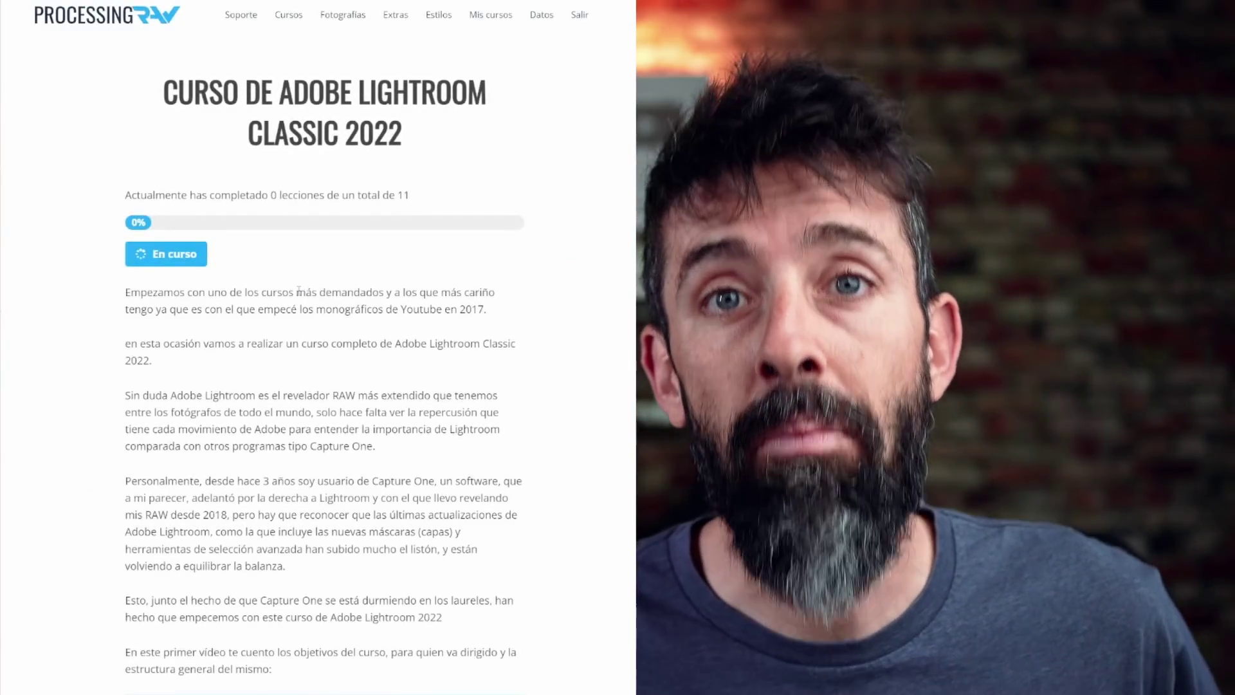
pyautogui.scroll(-5, 294, 328)
pyautogui.scroll(-5, 293, 326)
pyautogui.scroll(-3, 292, 326)
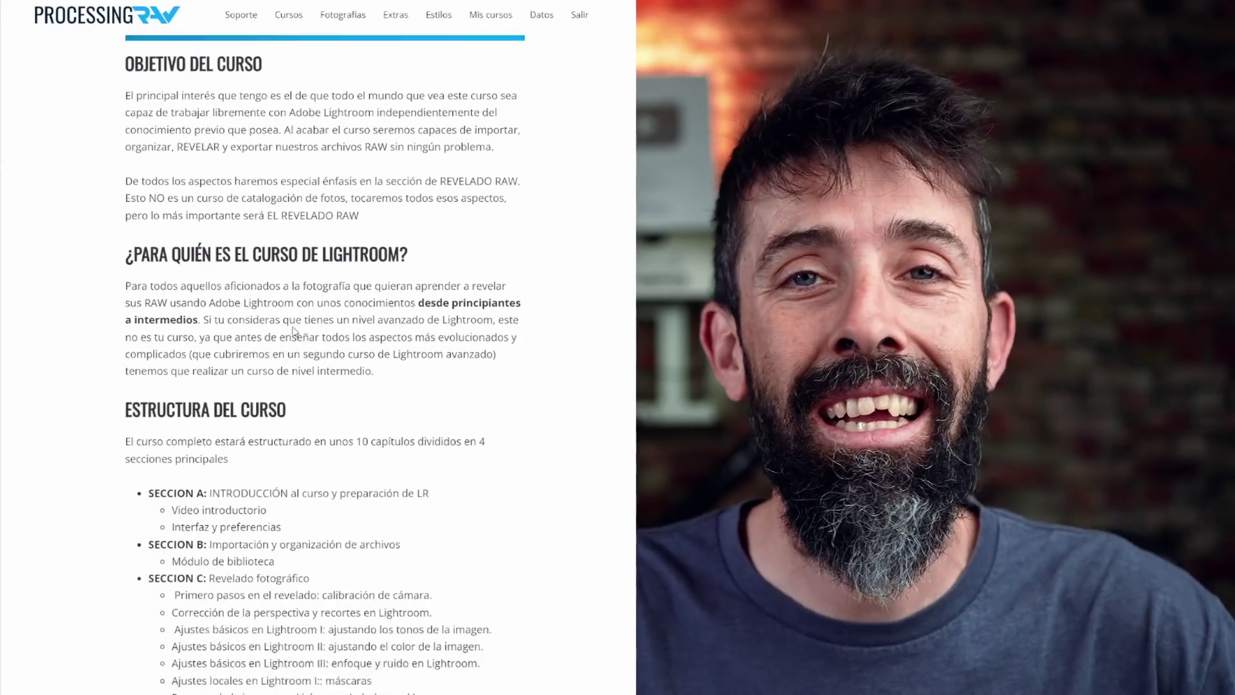
pyautogui.scroll(-4, 293, 327)
pyautogui.scroll(-5, 293, 329)
pyautogui.scroll(-1, 294, 331)
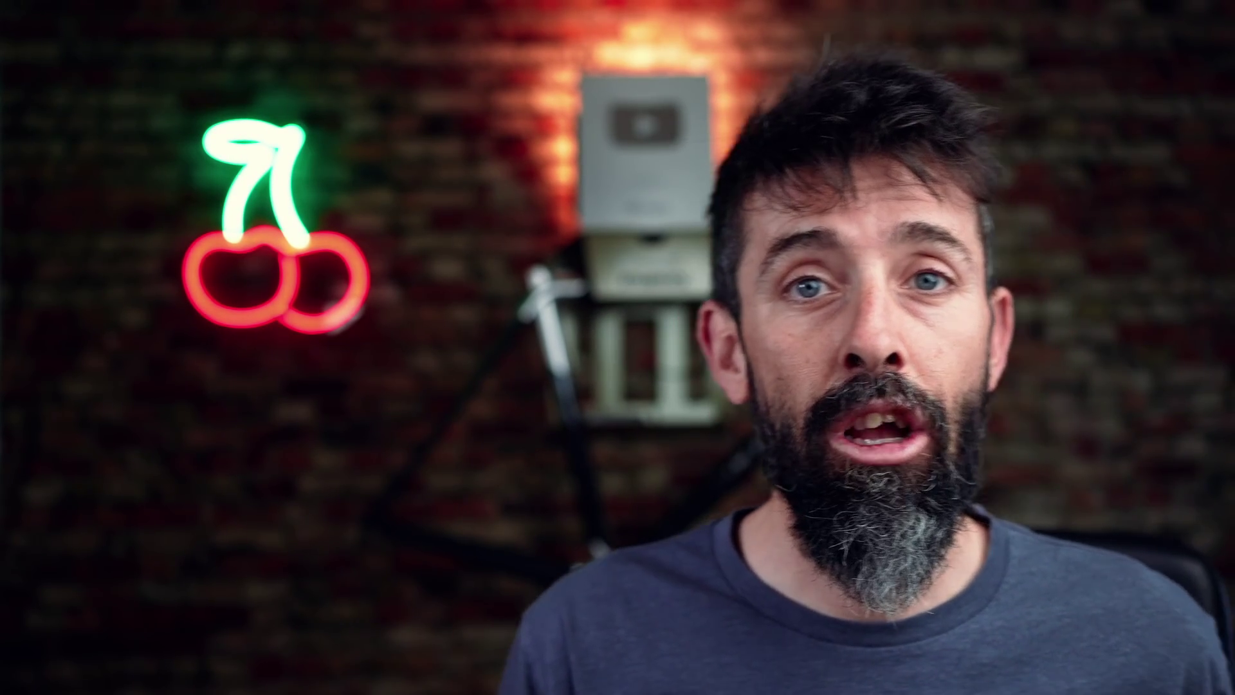
pyautogui.moveTo(669, 140)
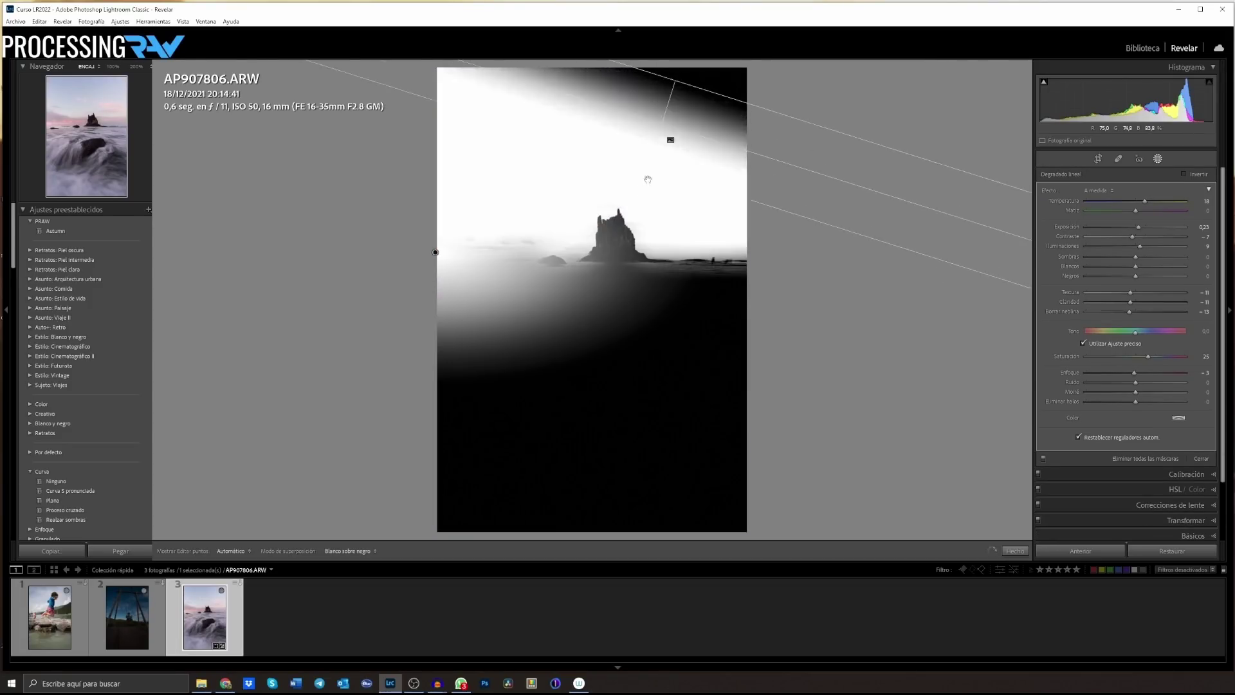
# Move and rotate the seascape's linear gradient mask over the sky
pyautogui.moveTo(647, 179)
pyautogui.mouseDown()
pyautogui.moveTo(566, 296)
pyautogui.moveTo(654, 182)
pyautogui.moveTo(624, 195)
pyautogui.mouseUp()
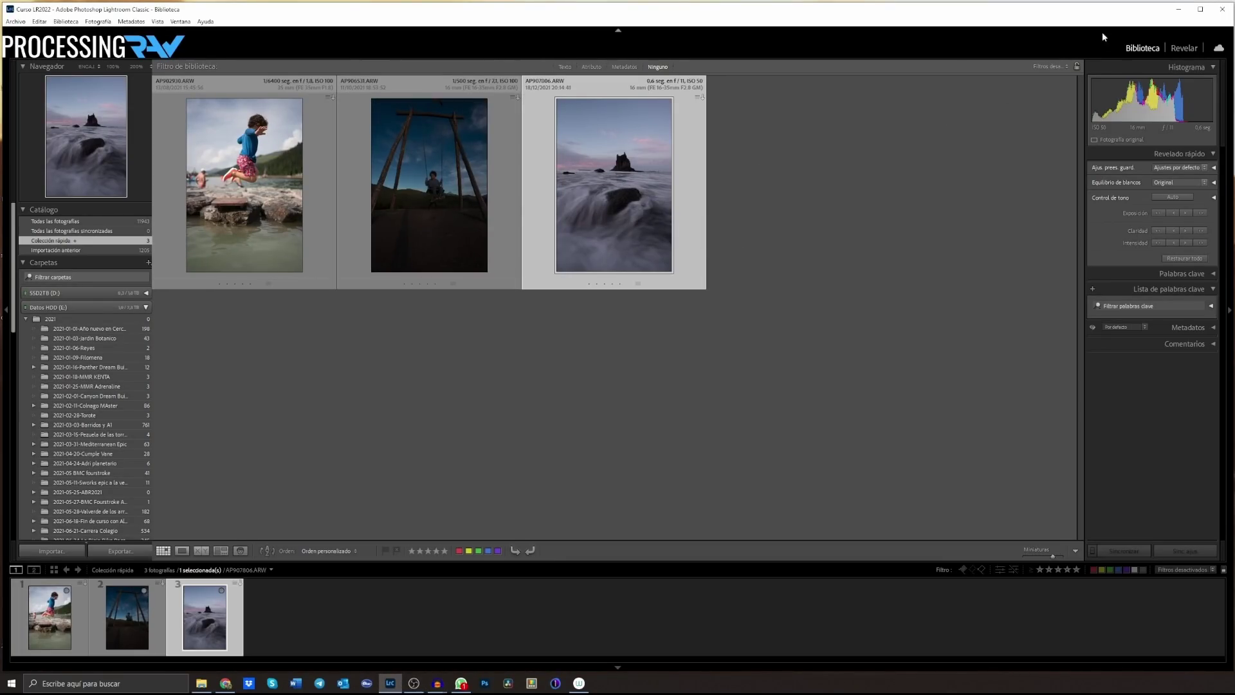
# Open the seascape photo AP907806.ARW in the Revelar (Develop) module
pyautogui.click(1179, 47)
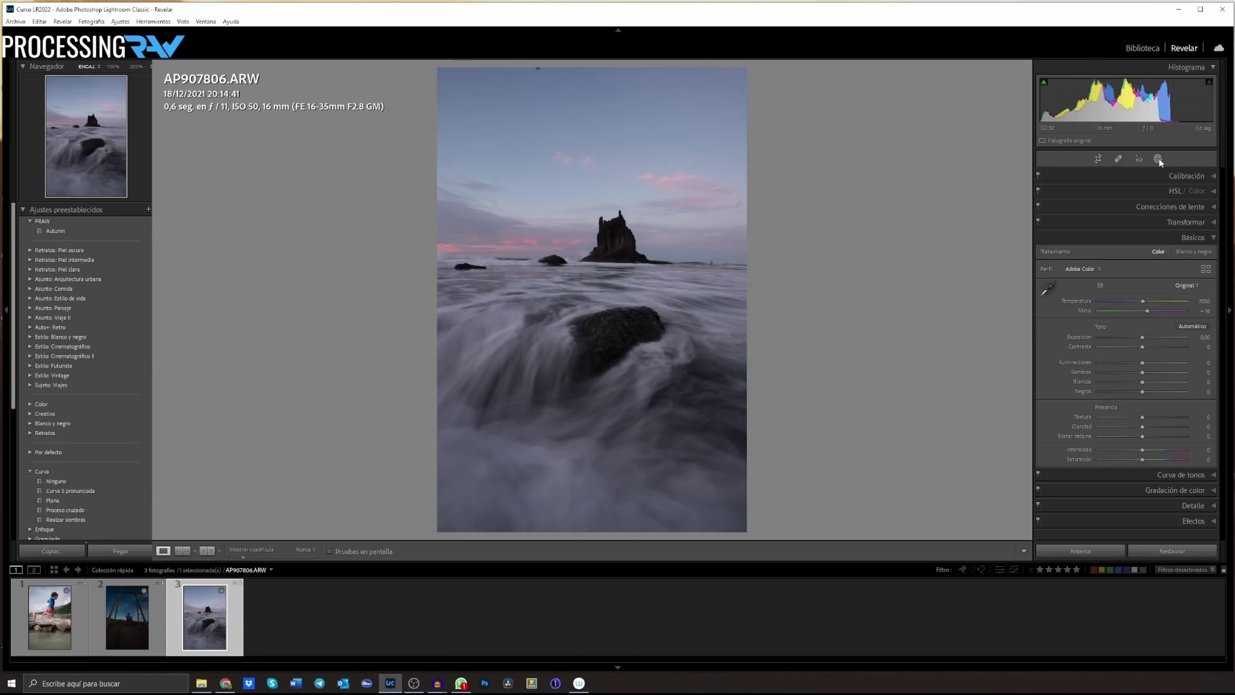
# Show the Añadir máscara nueva options for the seascape in the Masking panel
pyautogui.click(1158, 159)
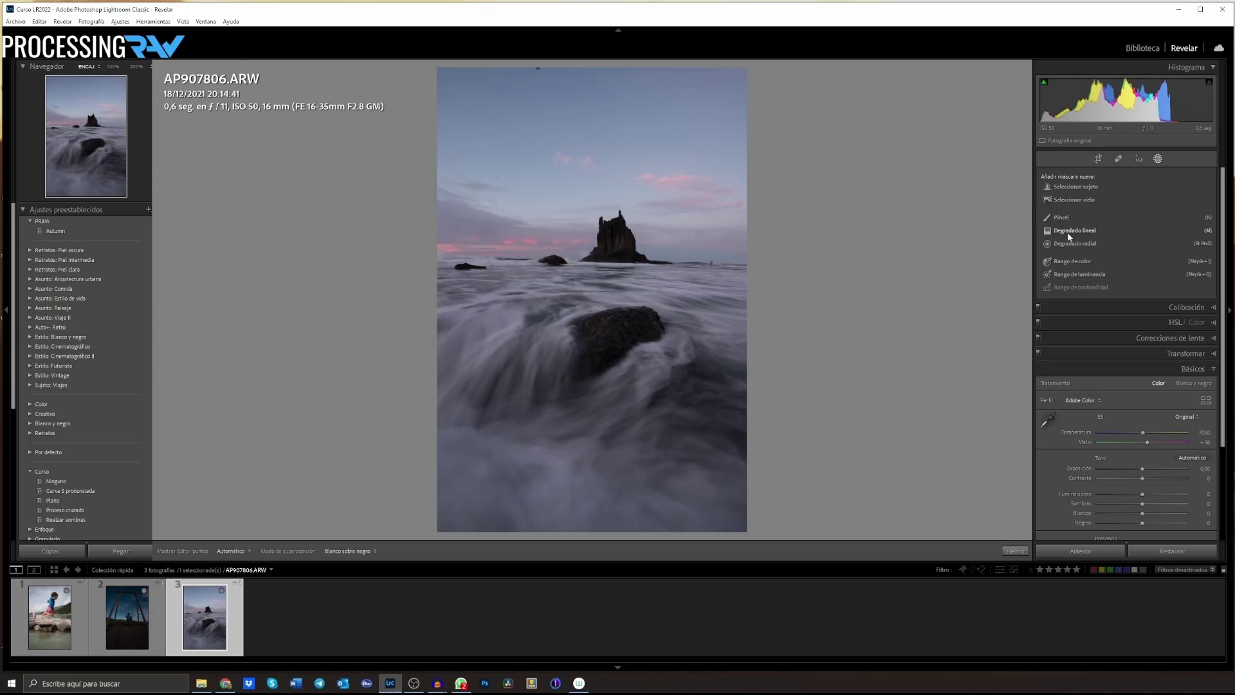
# Create an automatic sky mask on the seascape with Seleccionar cielo
pyautogui.click(1074, 200)
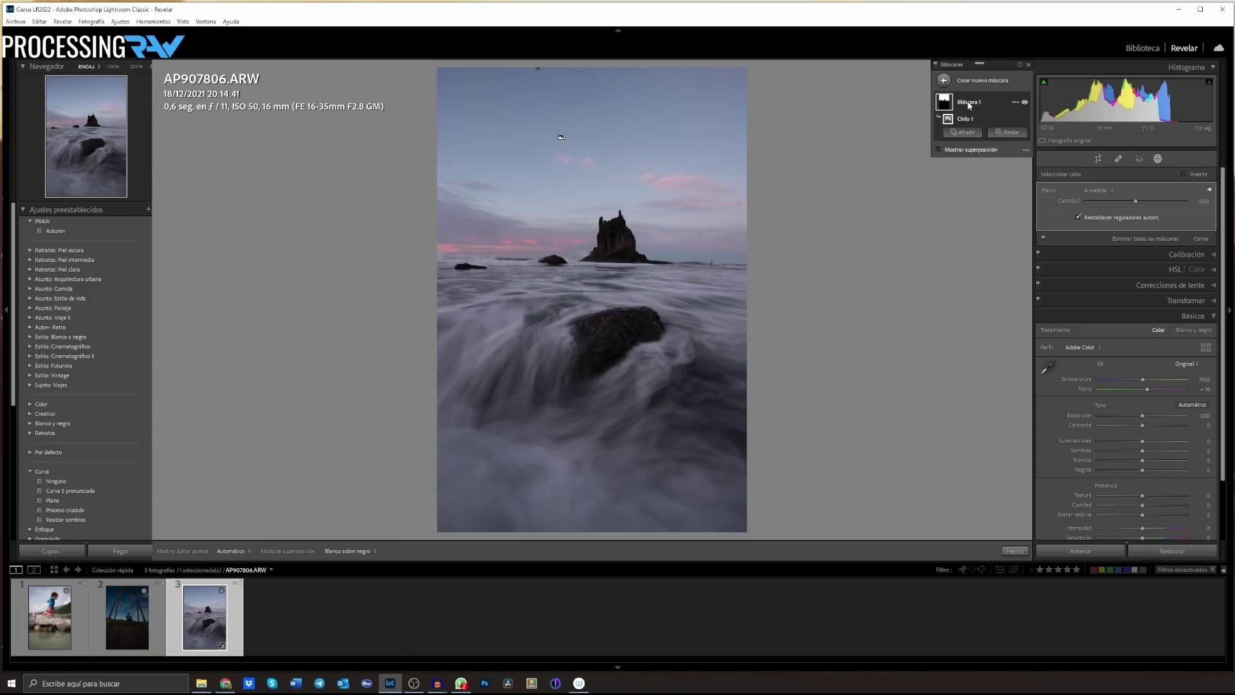
# Rename the new mask to 'Cielo' and expand it to show its Cielo 1 component
pyautogui.moveTo(965, 118)
pyautogui.doubleClick(968, 102)
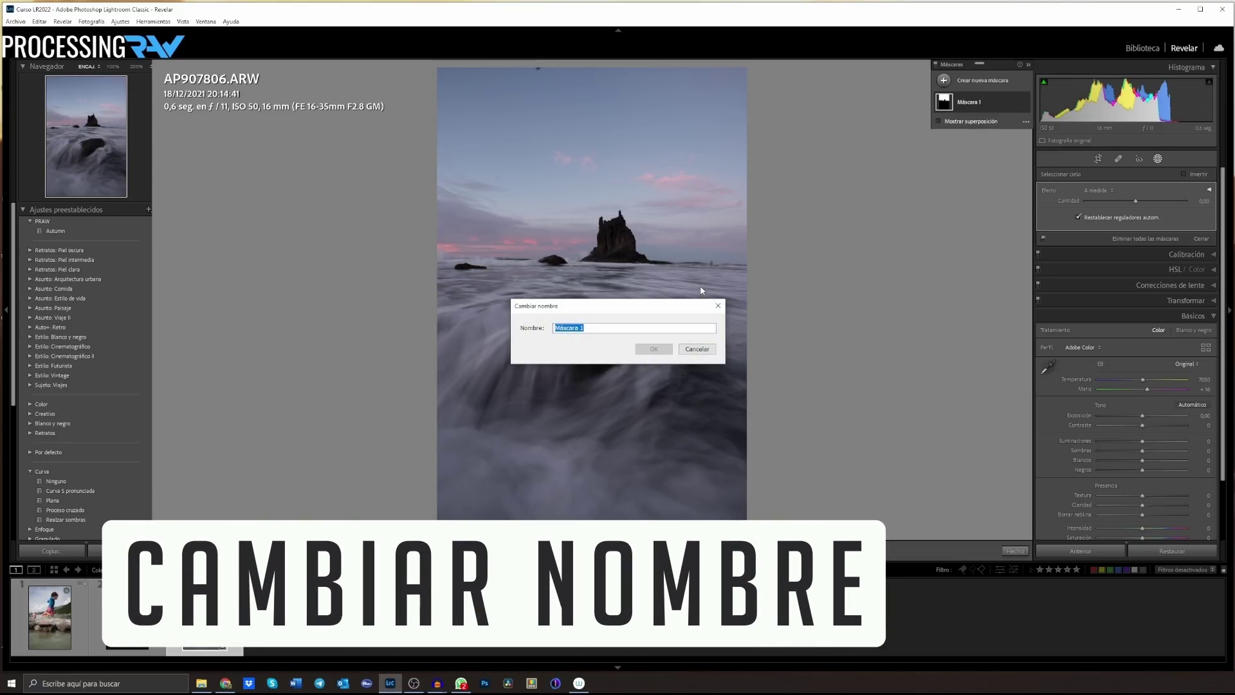
pyautogui.write('Cielo')
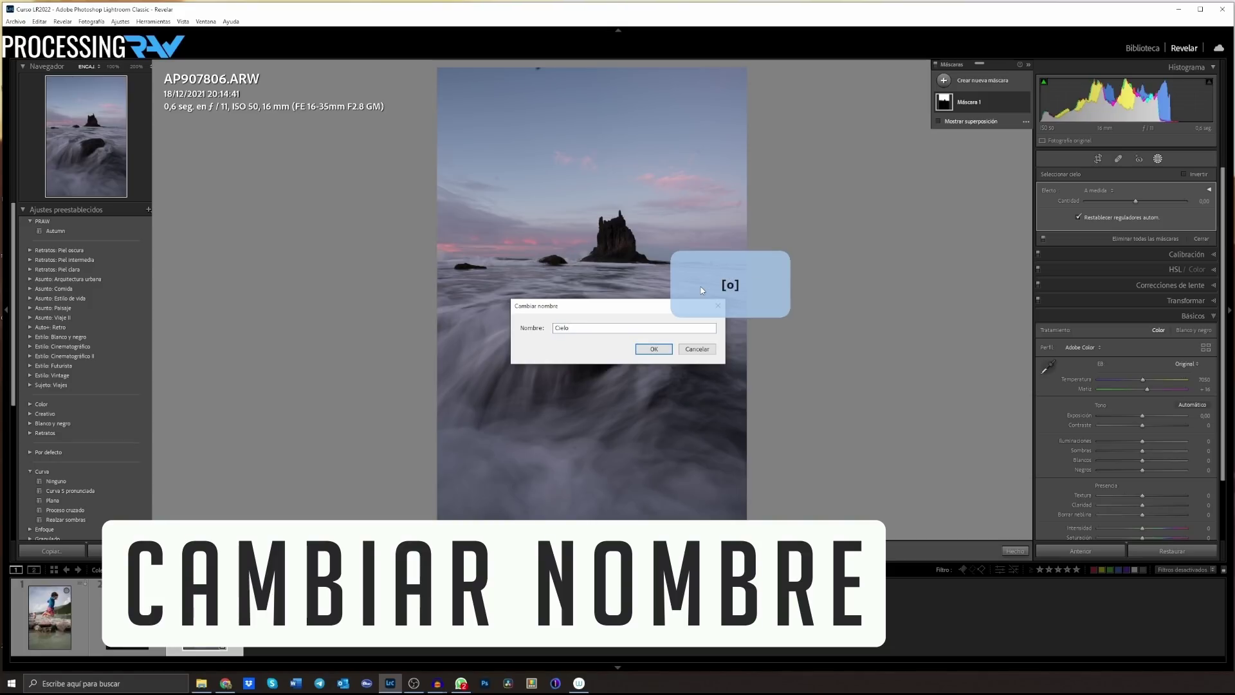
pyautogui.press('Return')
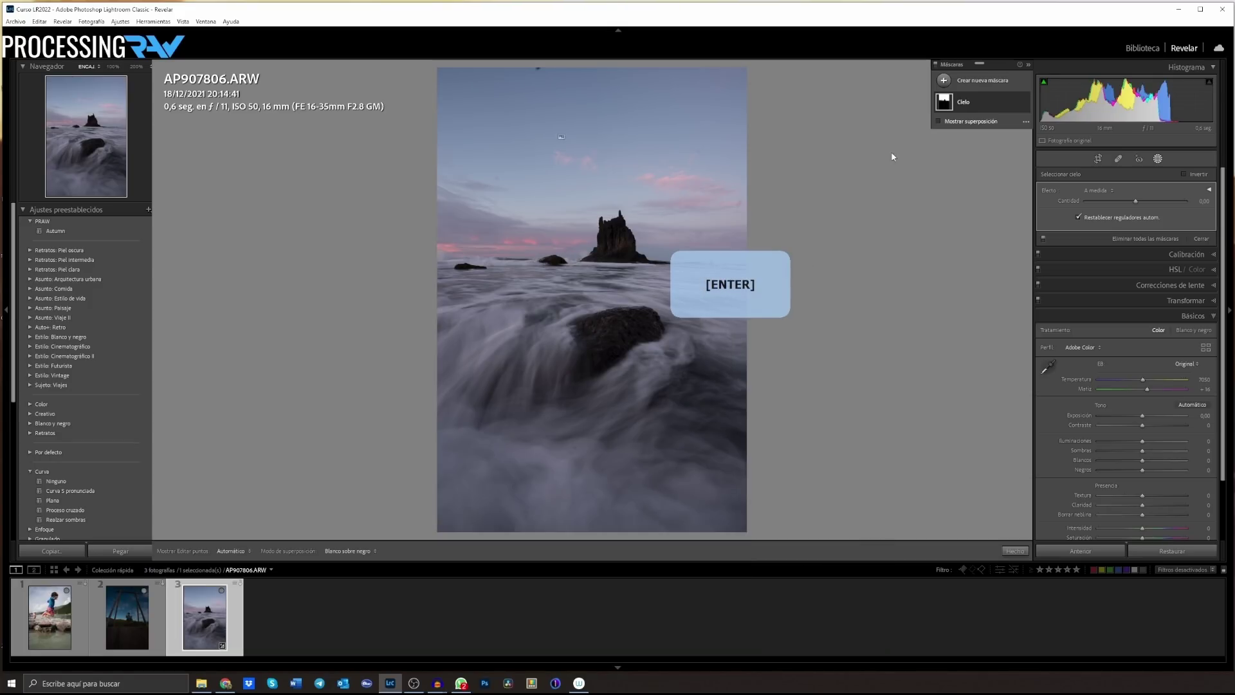
pyautogui.click(975, 102)
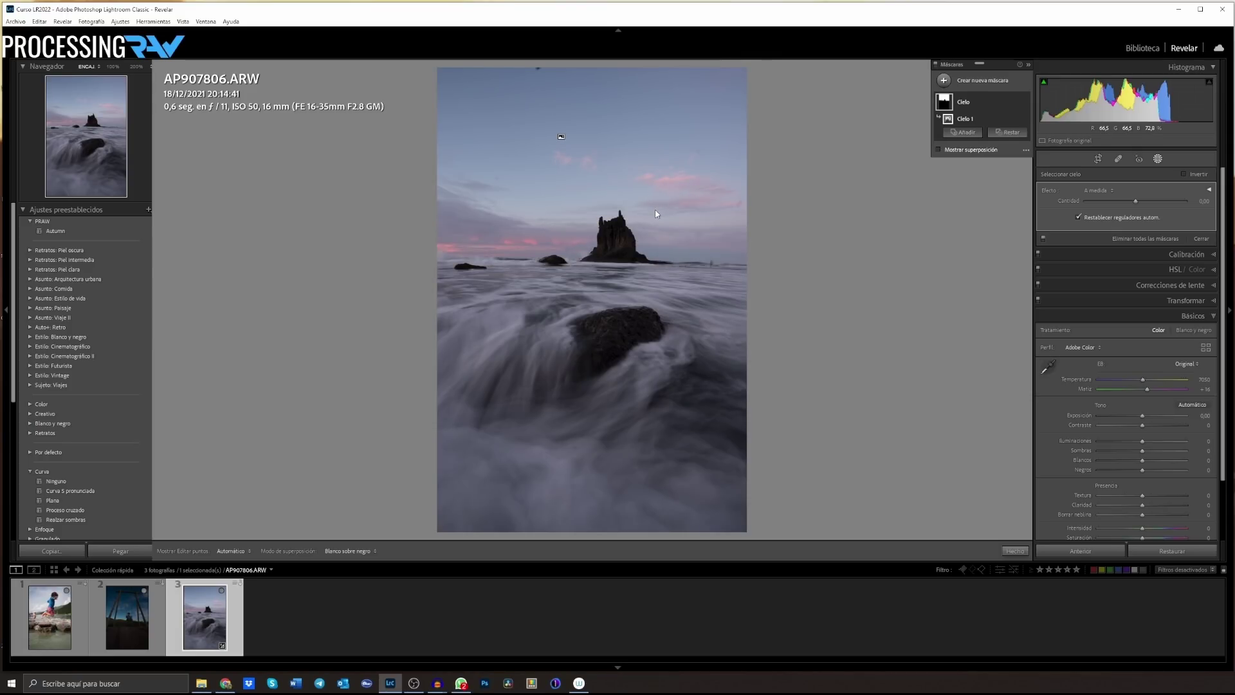
# Keep the Custom effect and push the Cielo mask's Temperature to 100, comparing with the original
pyautogui.moveTo(970, 118)
pyautogui.click(1106, 190)
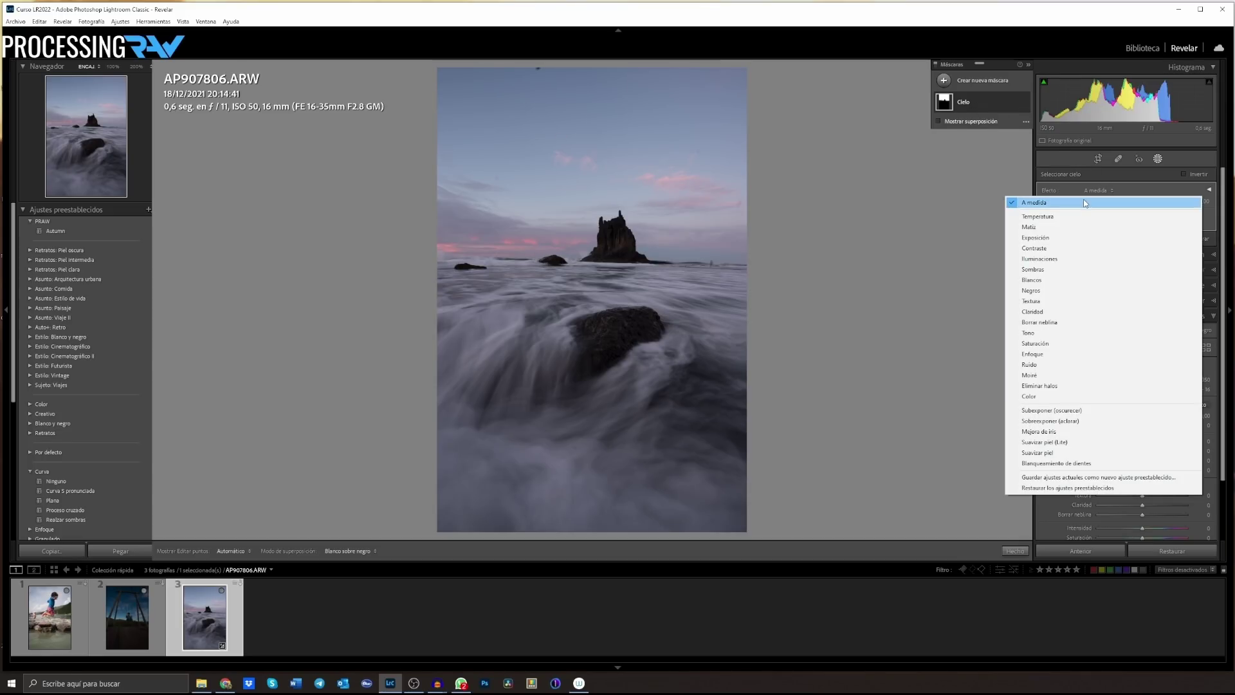
pyautogui.click(1085, 202)
pyautogui.click(1191, 188)
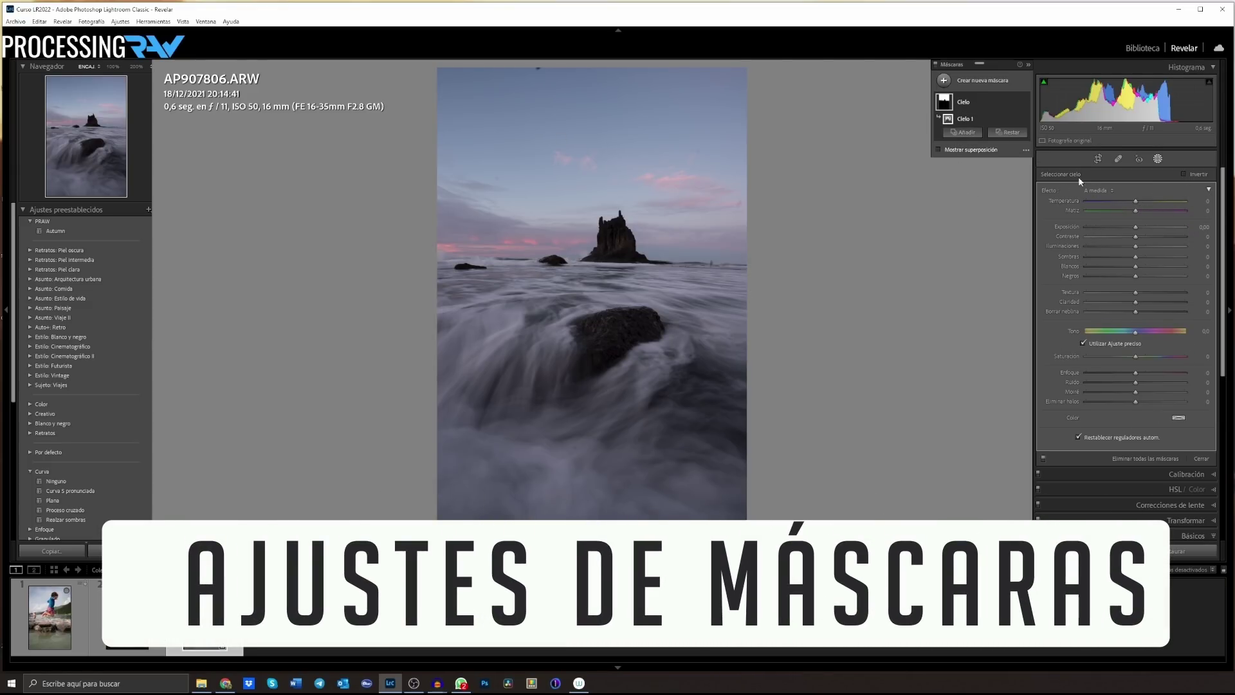
pyautogui.moveTo(975, 118)
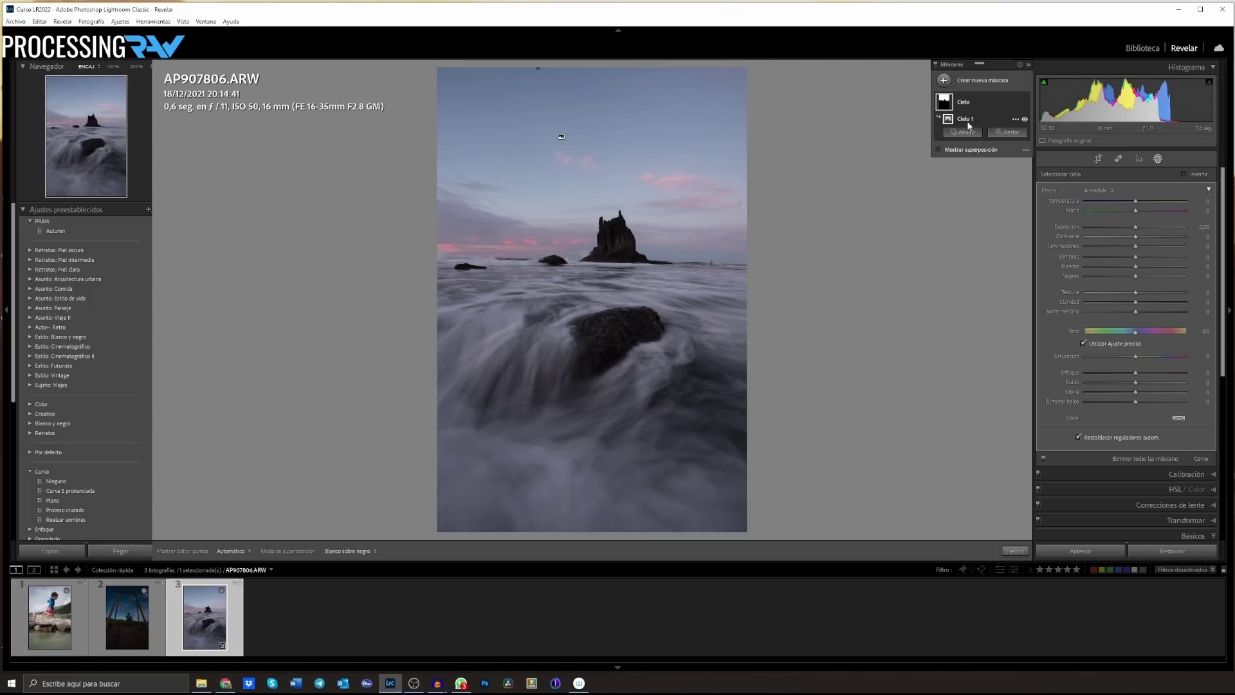
pyautogui.moveTo(1130, 200); pyautogui.dragTo(1204, 206)
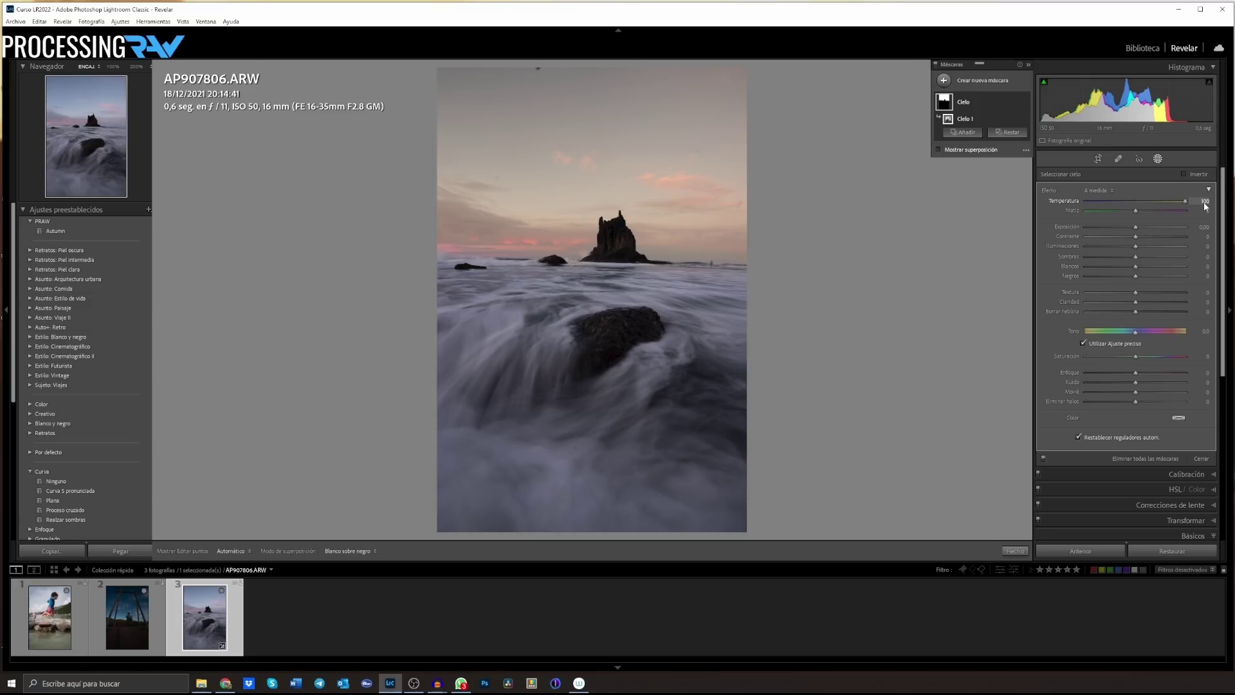
pyautogui.press('\\')
pyautogui.press('\\')
pyautogui.moveTo(1144, 205)
pyautogui.mouseDown()
pyautogui.moveTo(1036, 198)
pyautogui.moveTo(1196, 201)
pyautogui.mouseUp()
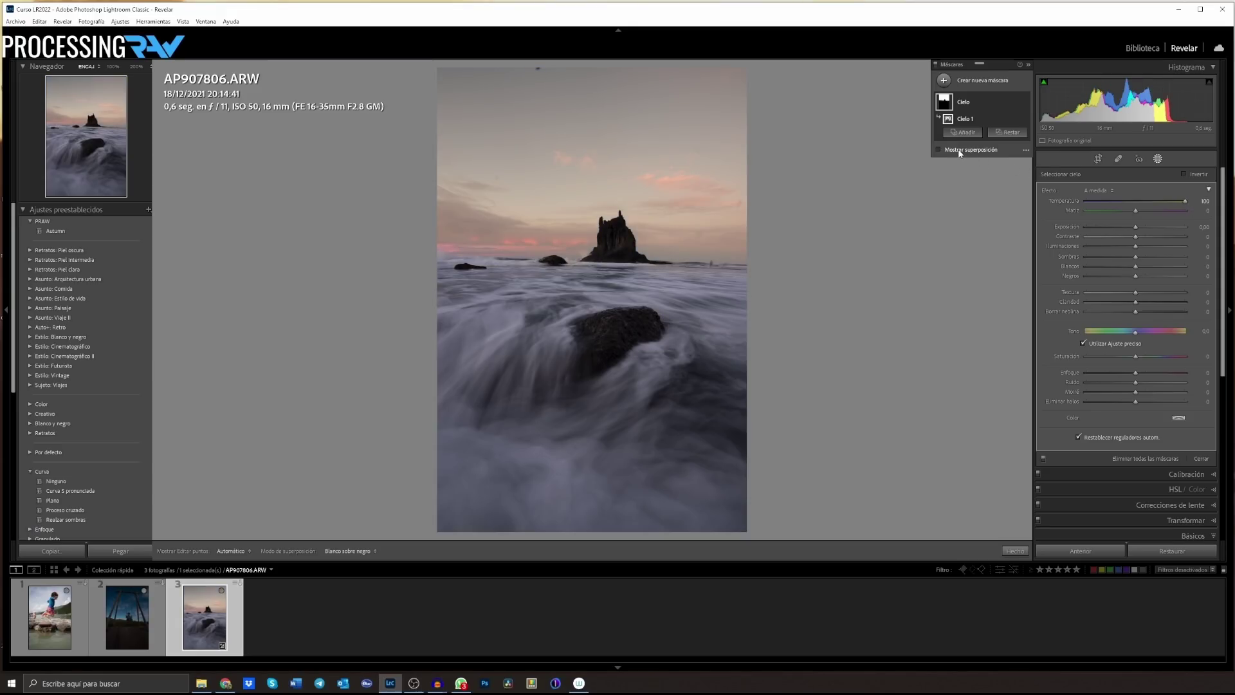
# Reset the Cielo mask's Temperature to 0, toggling the overlay, and show the overlay display modes
pyautogui.click(938, 150)
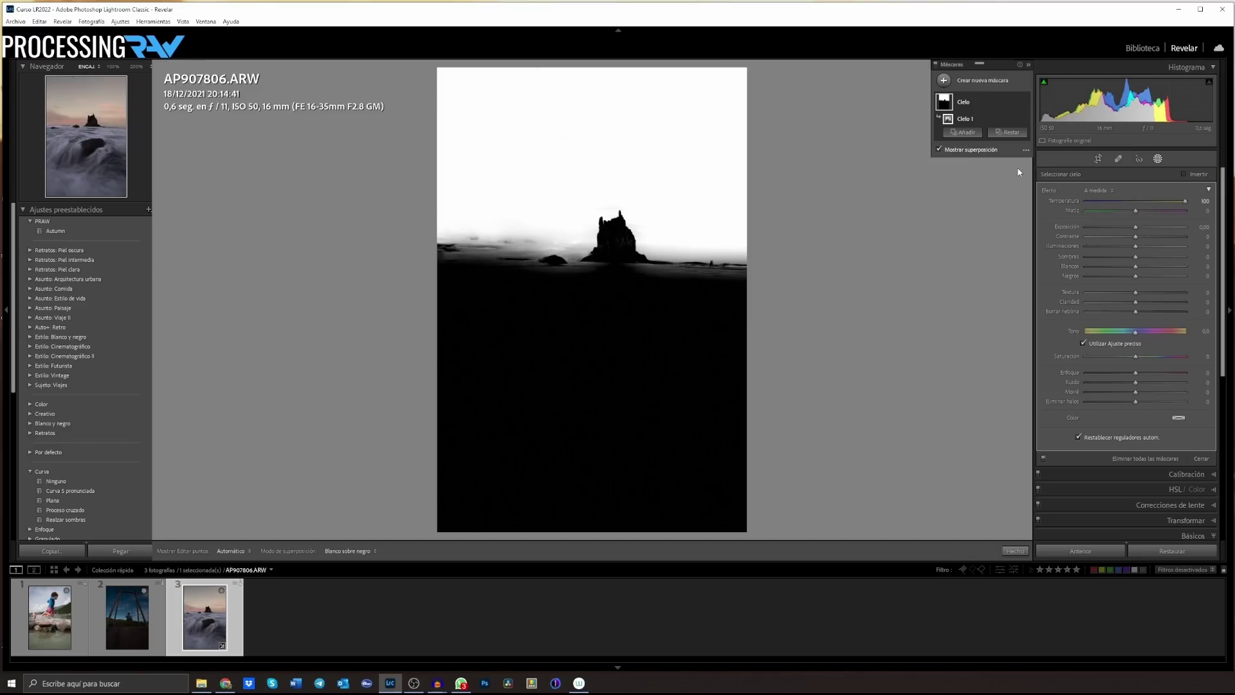
pyautogui.click(943, 150)
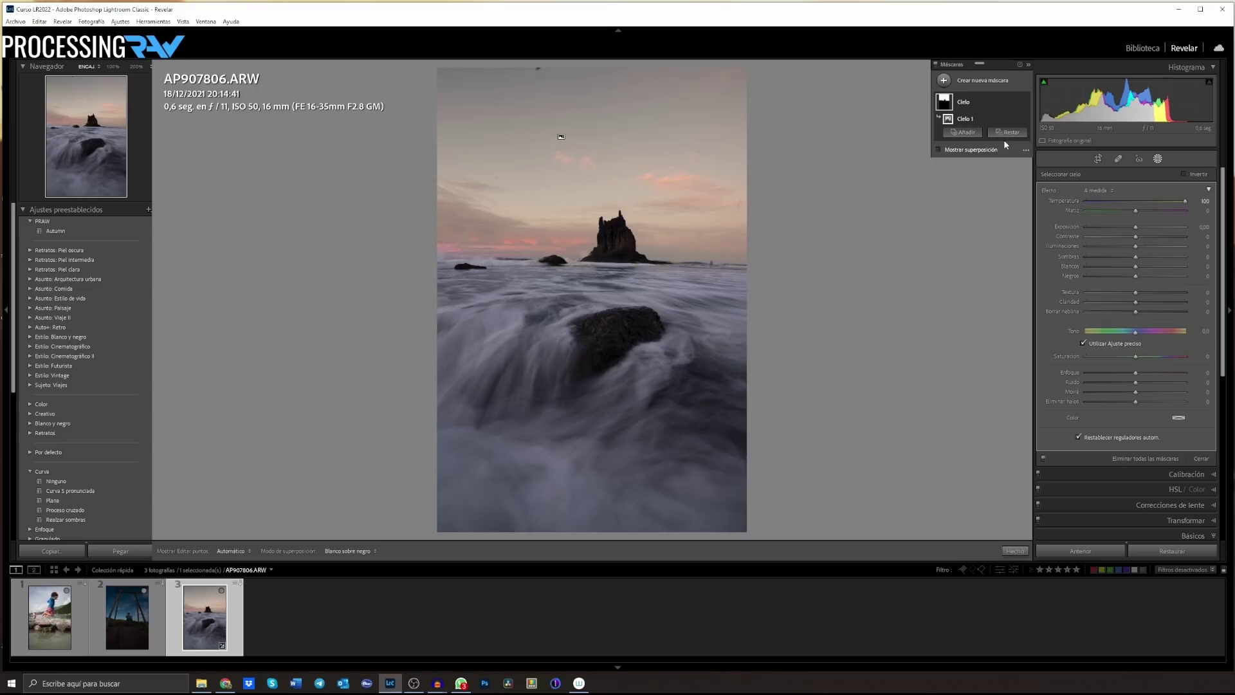
pyautogui.moveTo(993, 150)
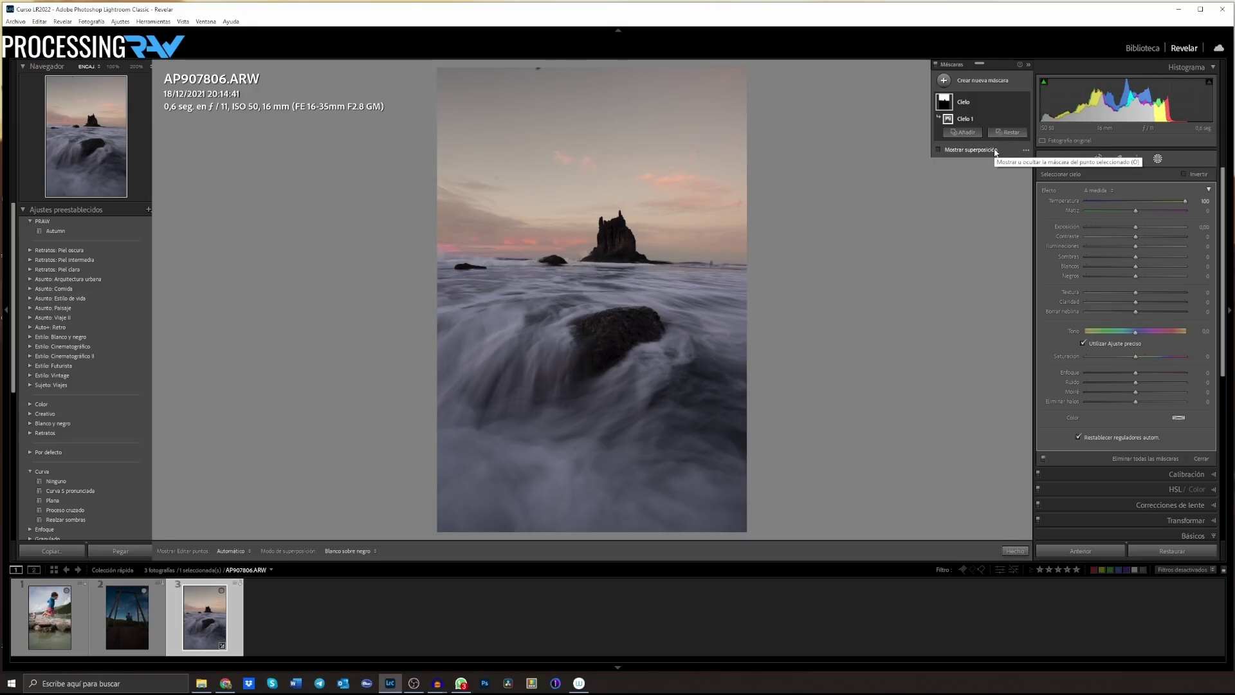
pyautogui.doubleClick(1183, 200)
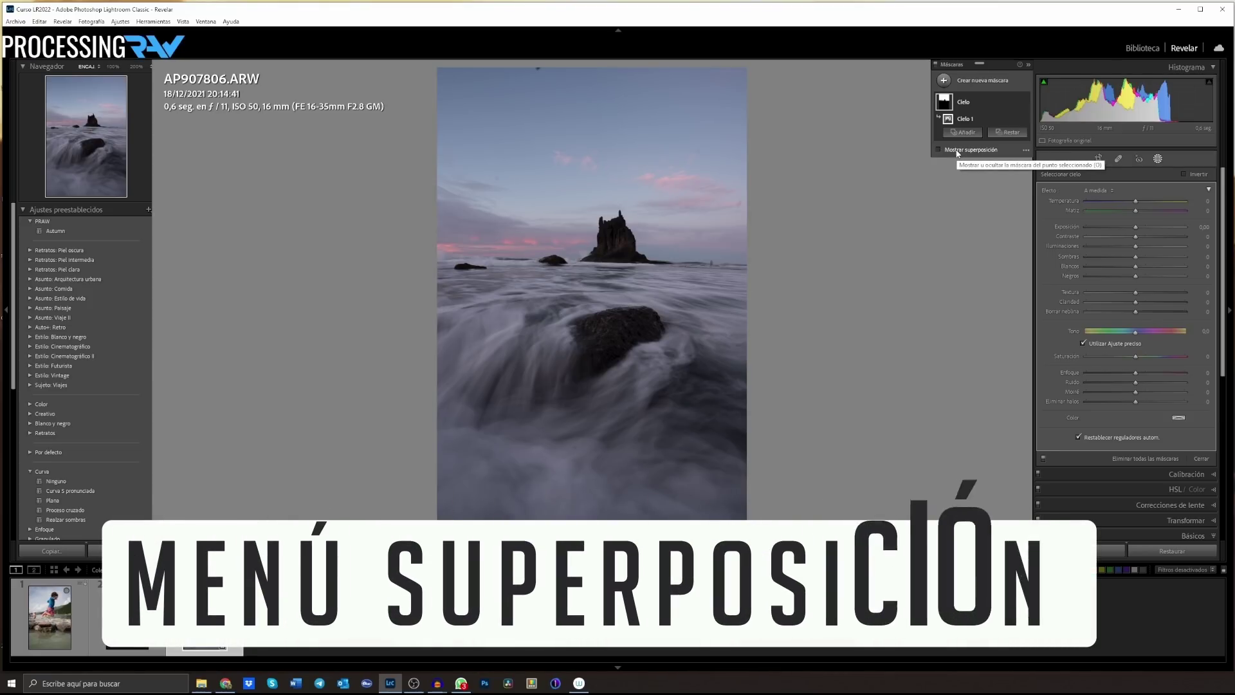
pyautogui.click(956, 151)
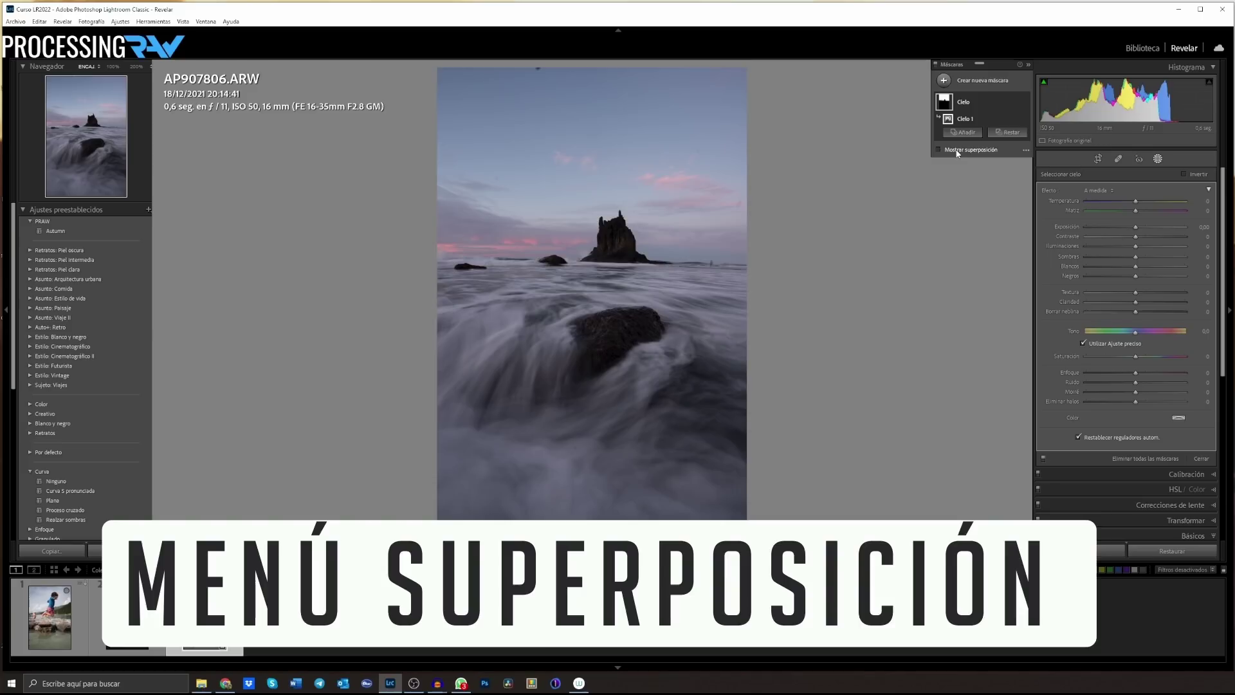
pyautogui.click(956, 151)
pyautogui.moveTo(944, 102)
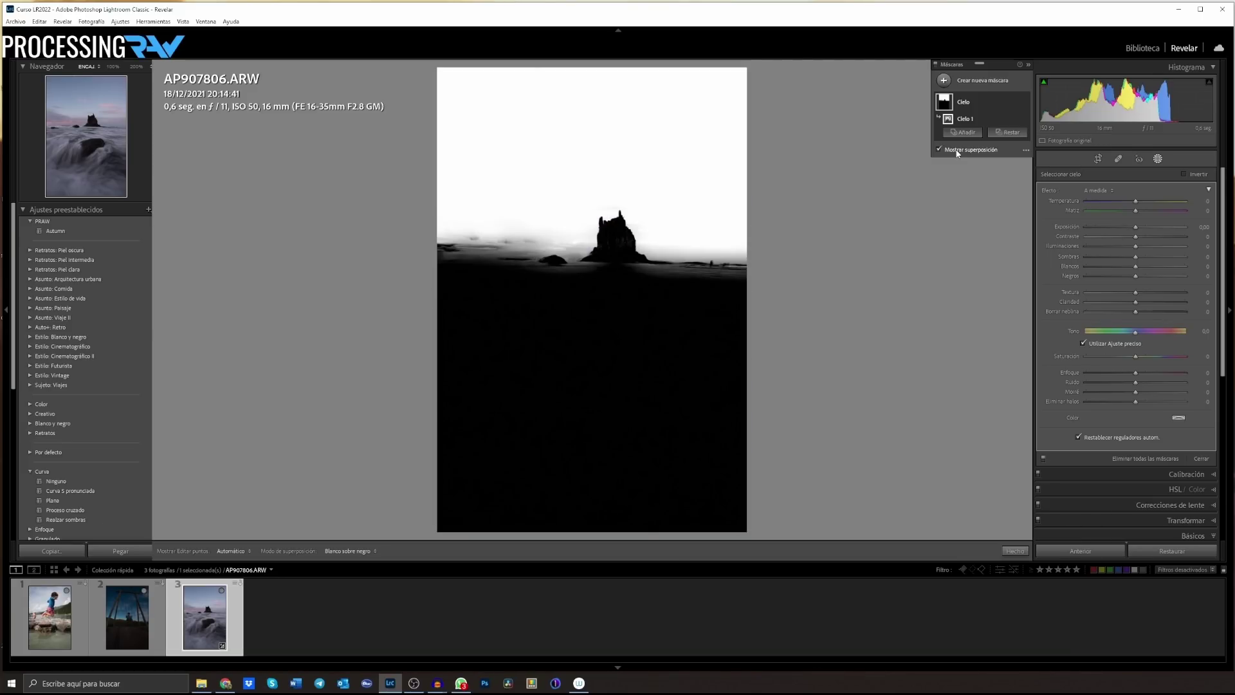
pyautogui.click(956, 151)
pyautogui.click(956, 151)
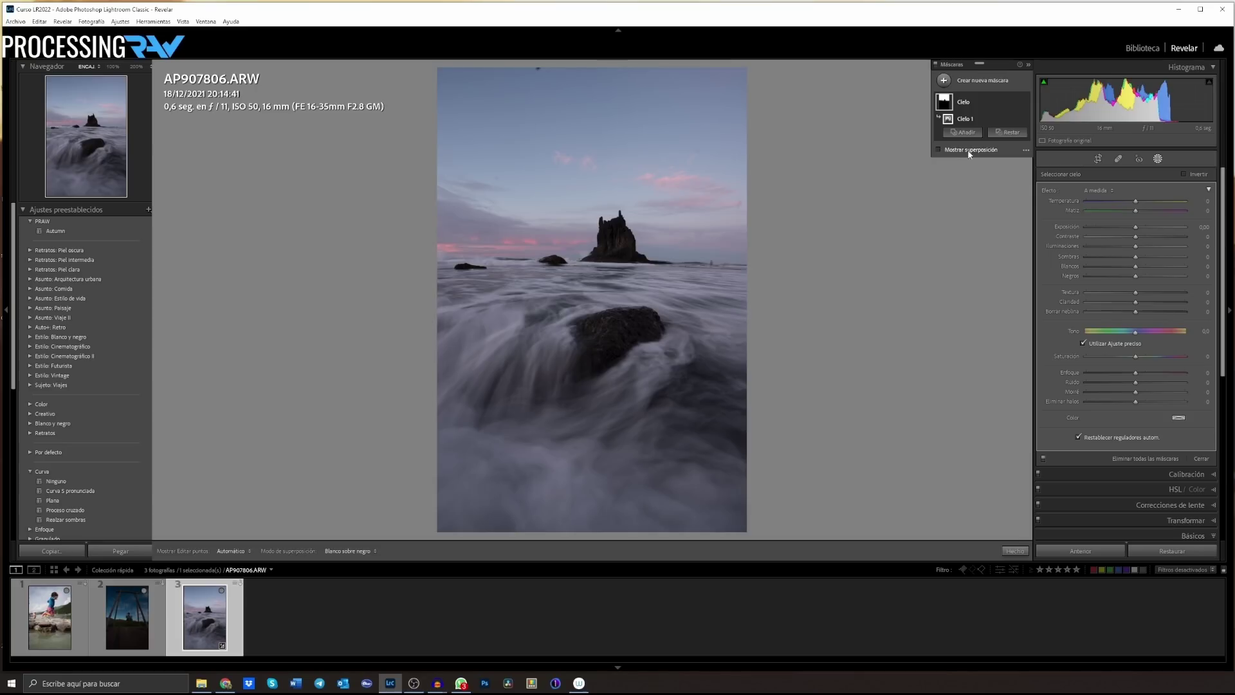
pyautogui.click(1025, 153)
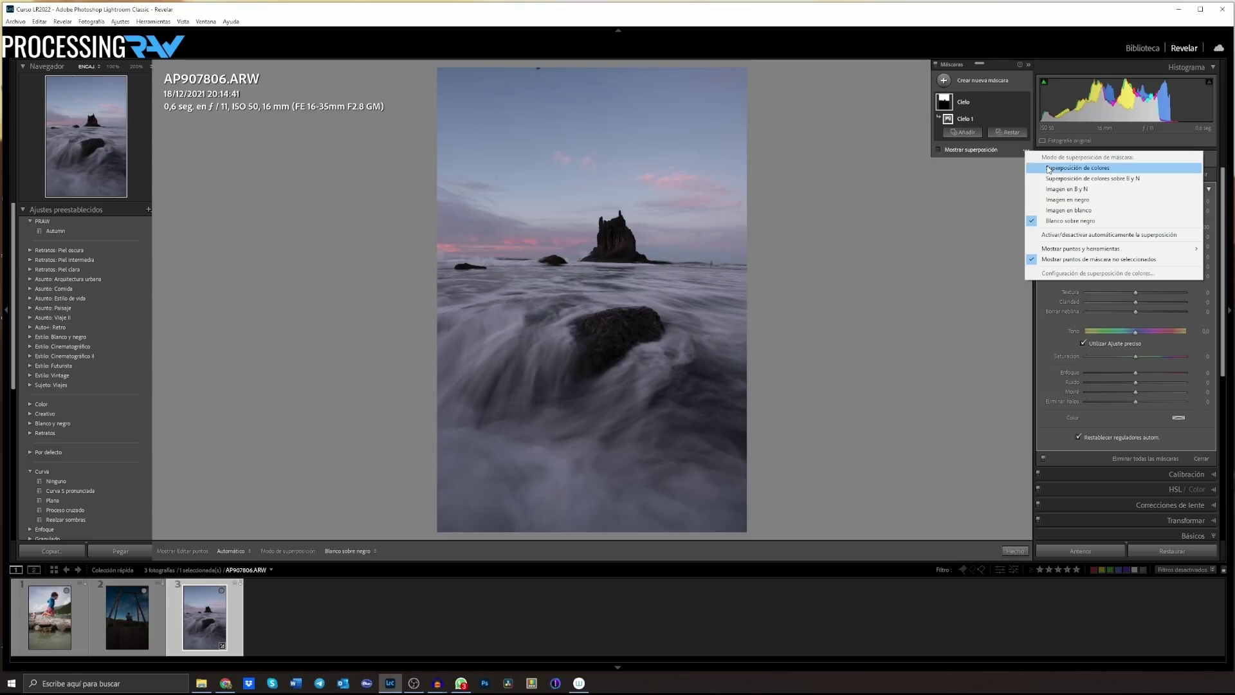
# Display the sky mask as a coloured tint overlay and set its colour to red
pyautogui.click(938, 152)
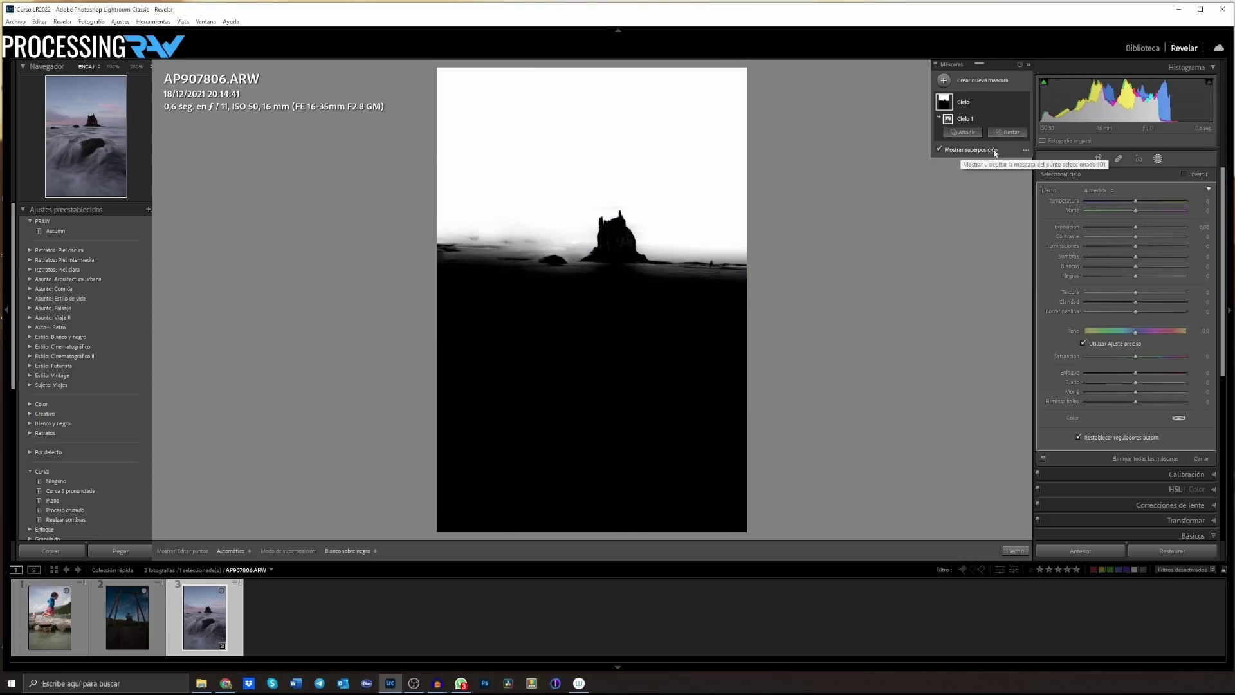
pyautogui.click(1027, 152)
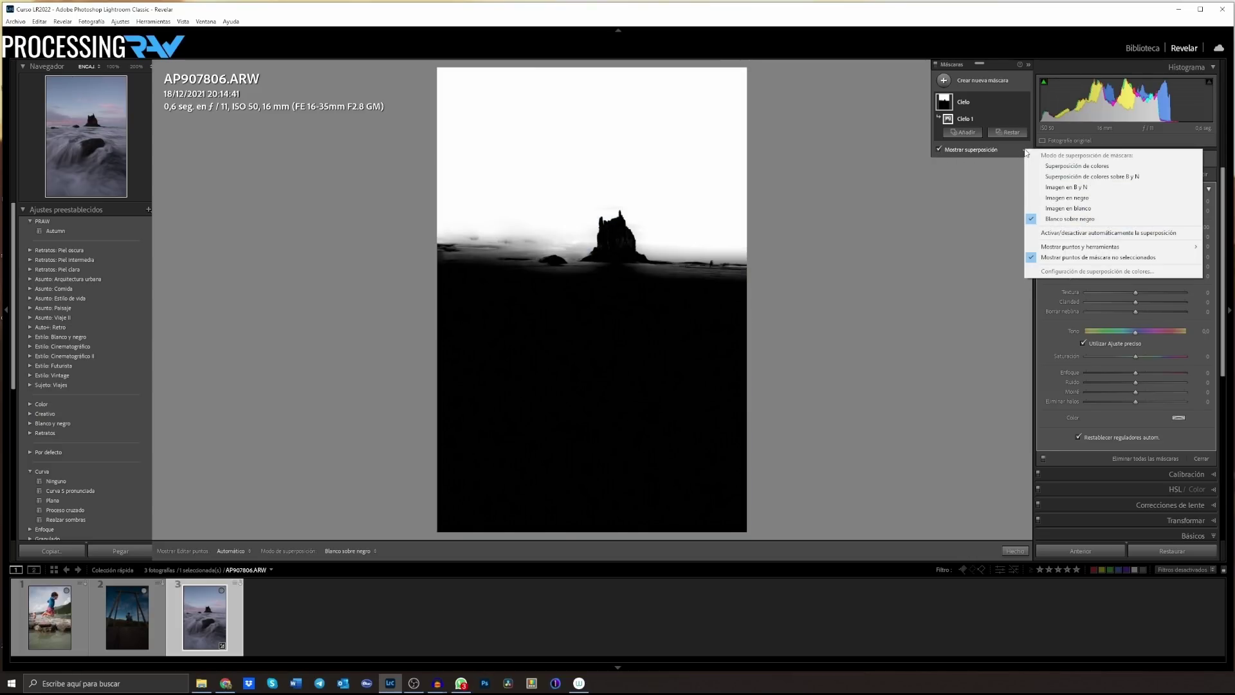
pyautogui.click(1055, 166)
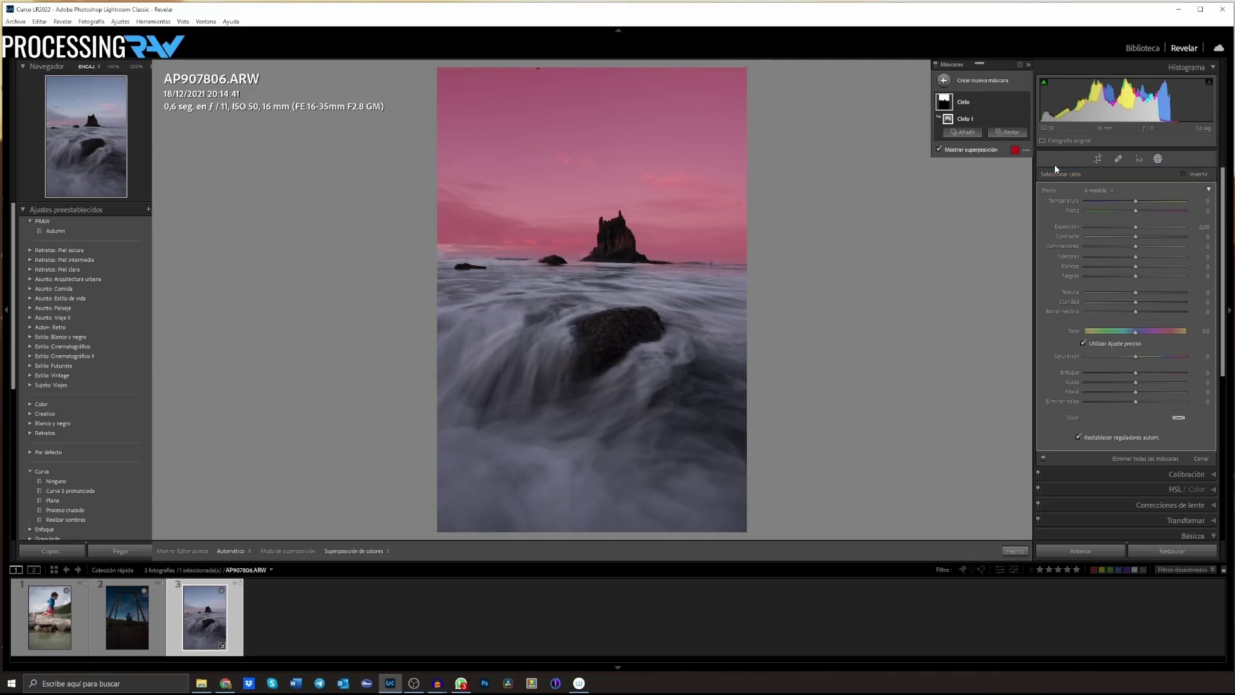
pyautogui.click(1014, 150)
pyautogui.moveTo(623, 308); pyautogui.dragTo(588, 303)
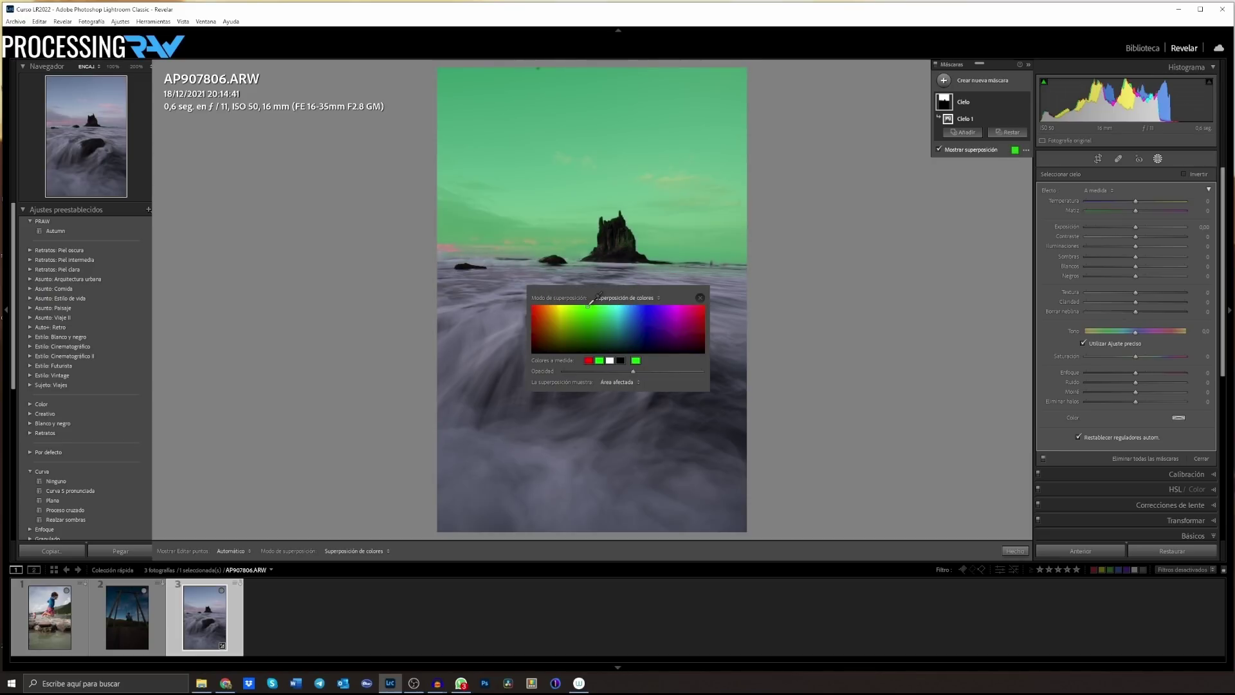
pyautogui.click(704, 307)
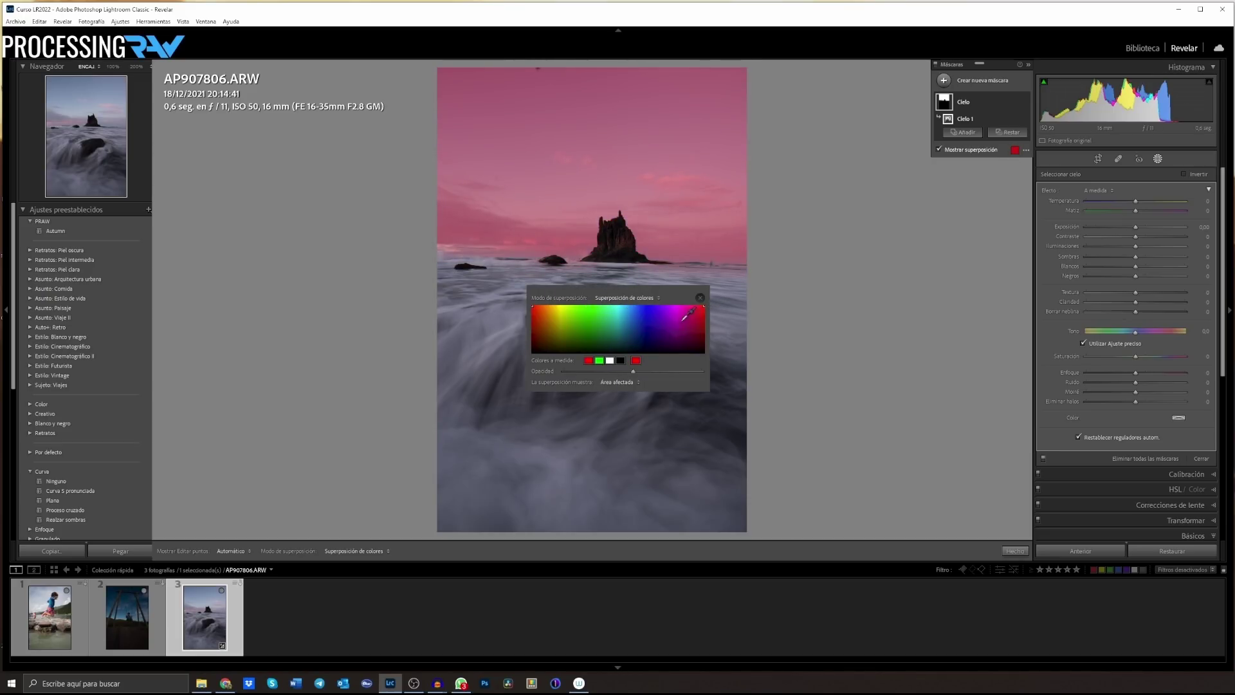
pyautogui.click(700, 297)
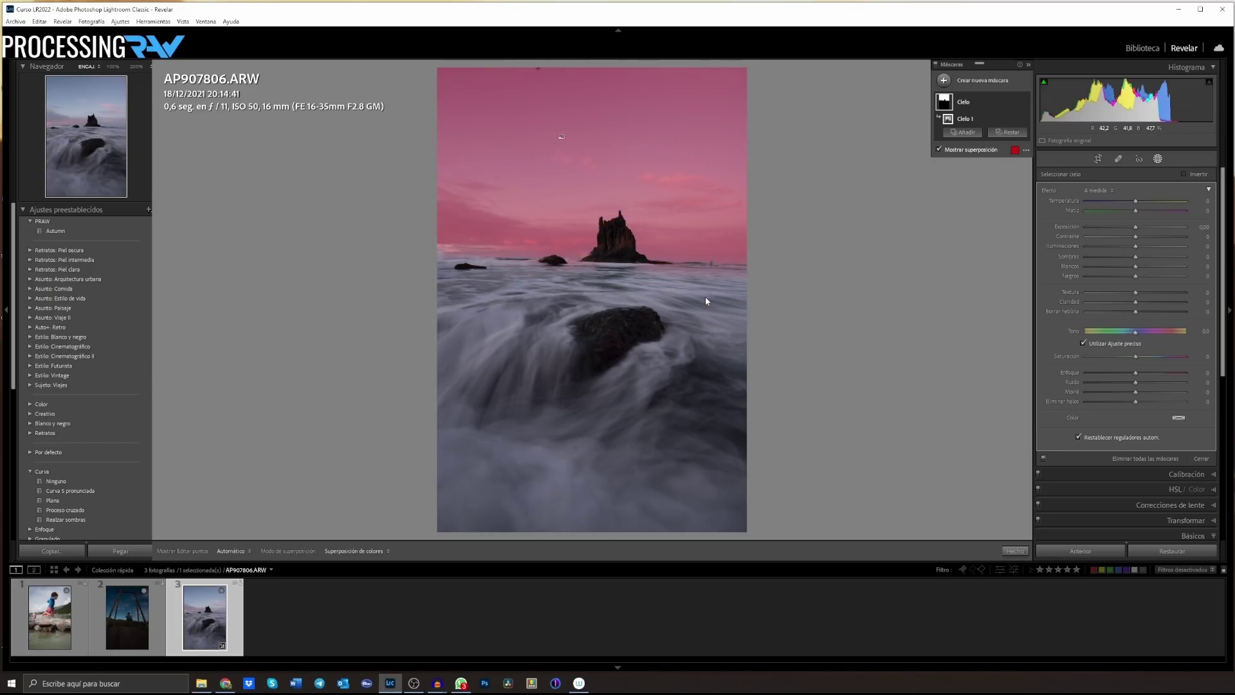
pyautogui.click(1027, 152)
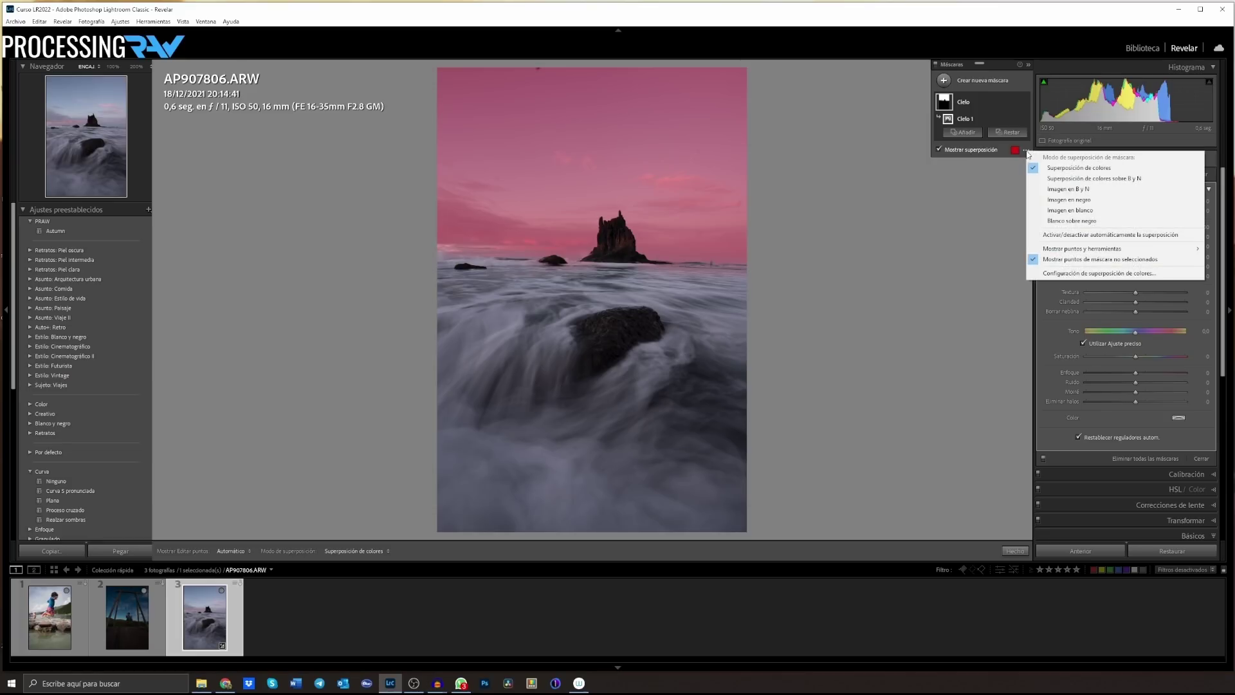
pyautogui.click(1064, 179)
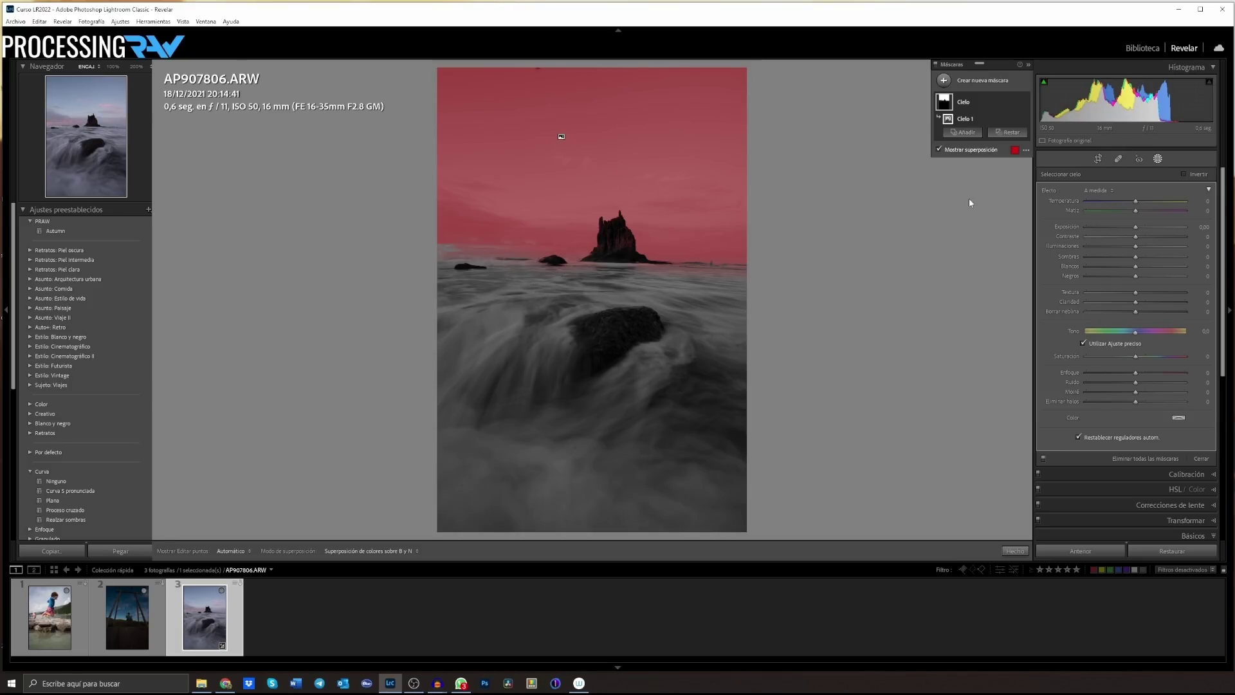
pyautogui.click(1027, 154)
pyautogui.click(1051, 187)
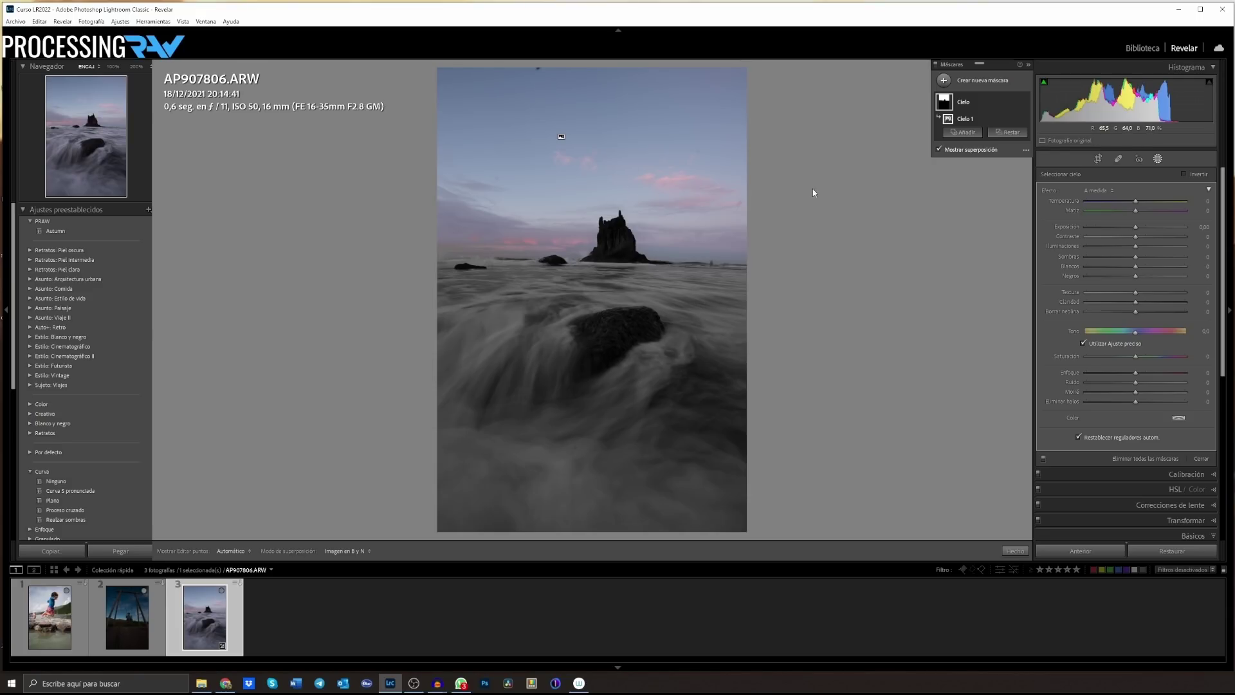
pyautogui.click(1026, 149)
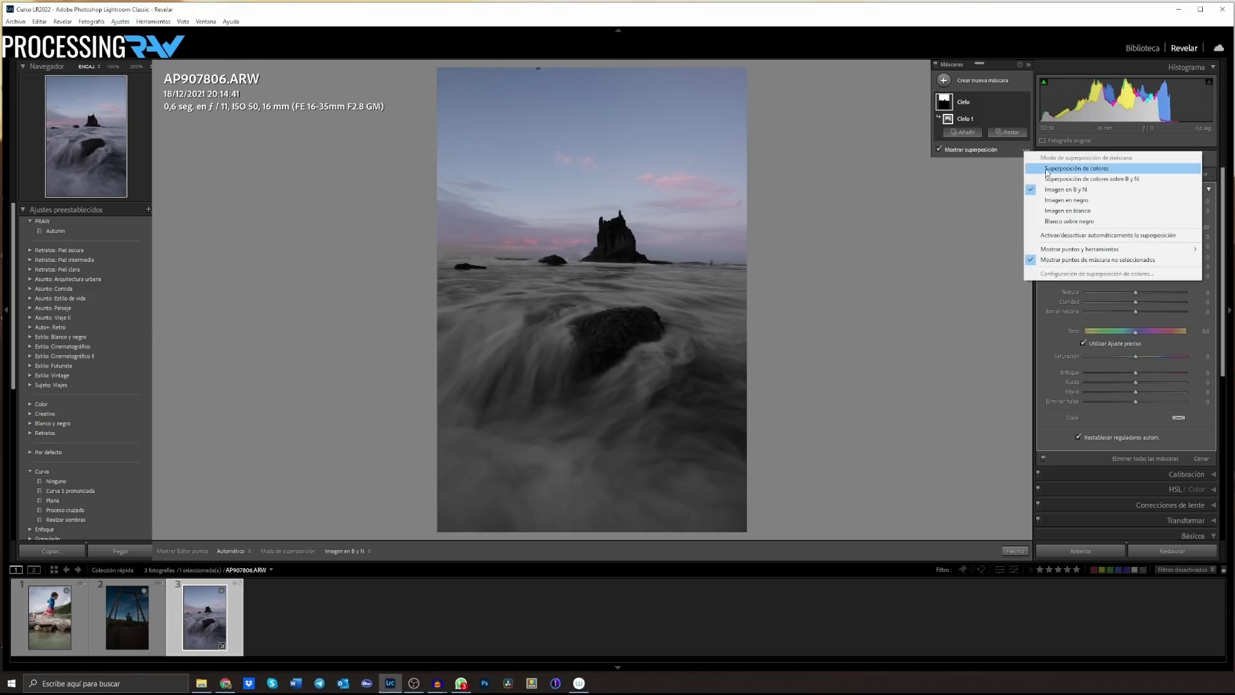
pyautogui.click(1067, 201)
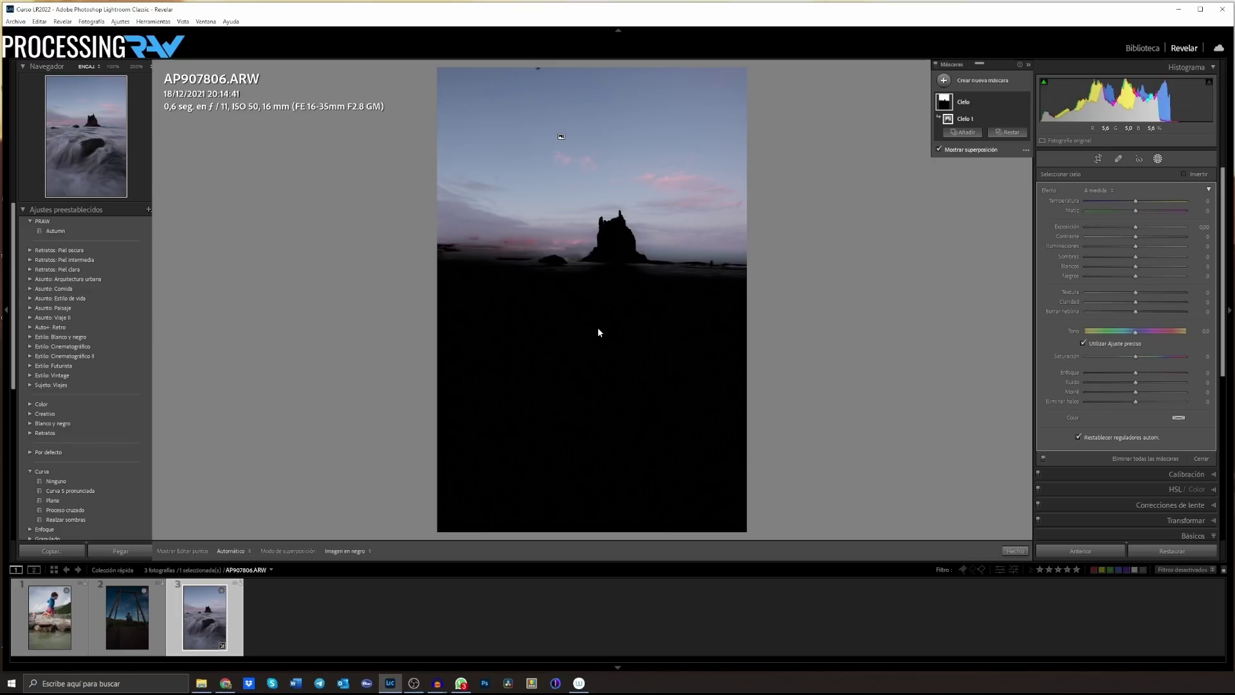
pyautogui.click(1026, 151)
pyautogui.click(1056, 209)
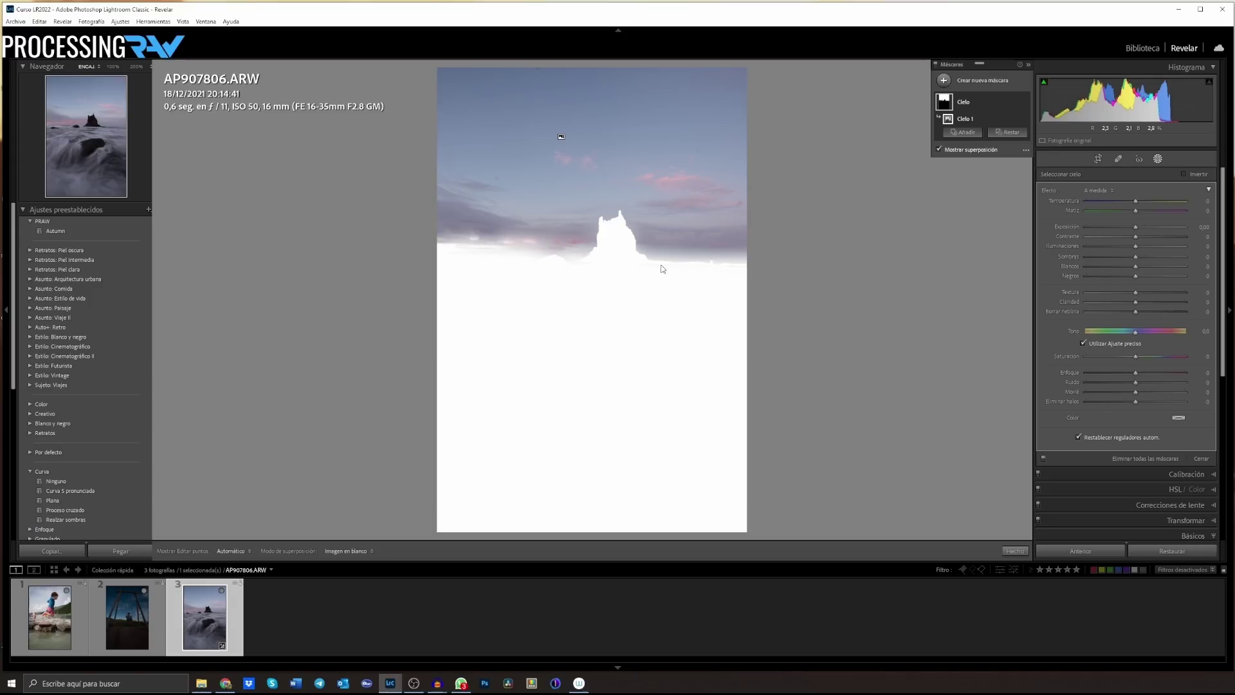
pyautogui.click(1026, 150)
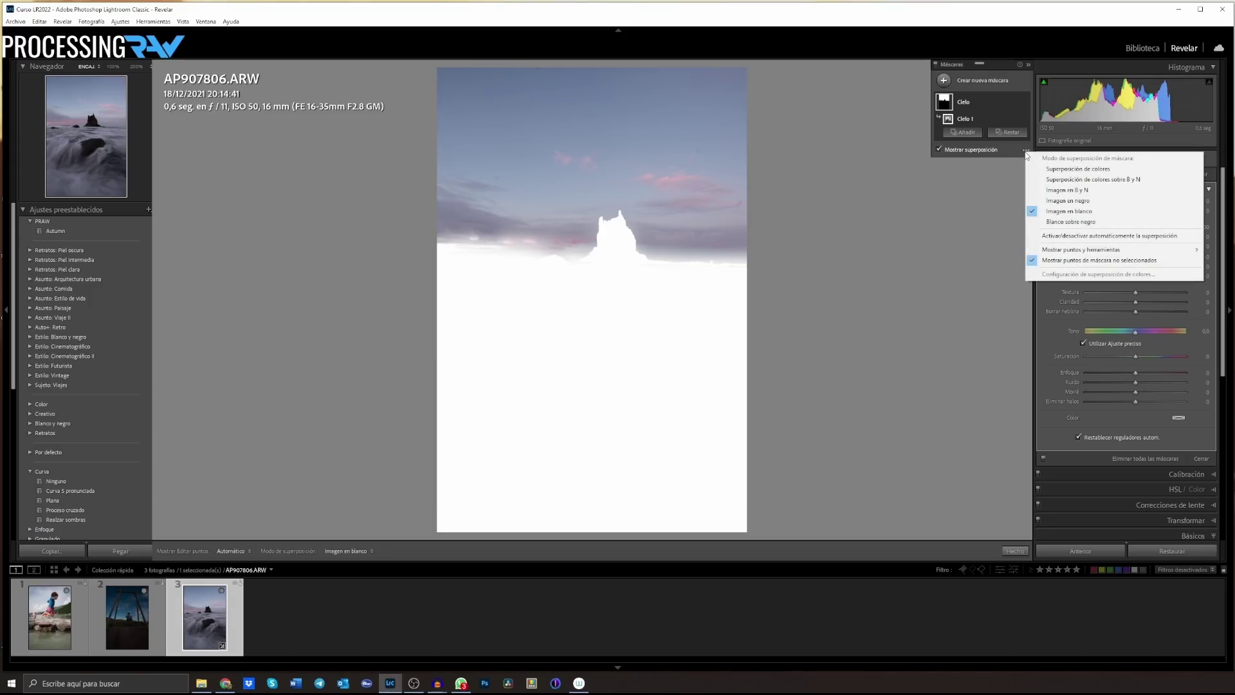
pyautogui.click(1058, 222)
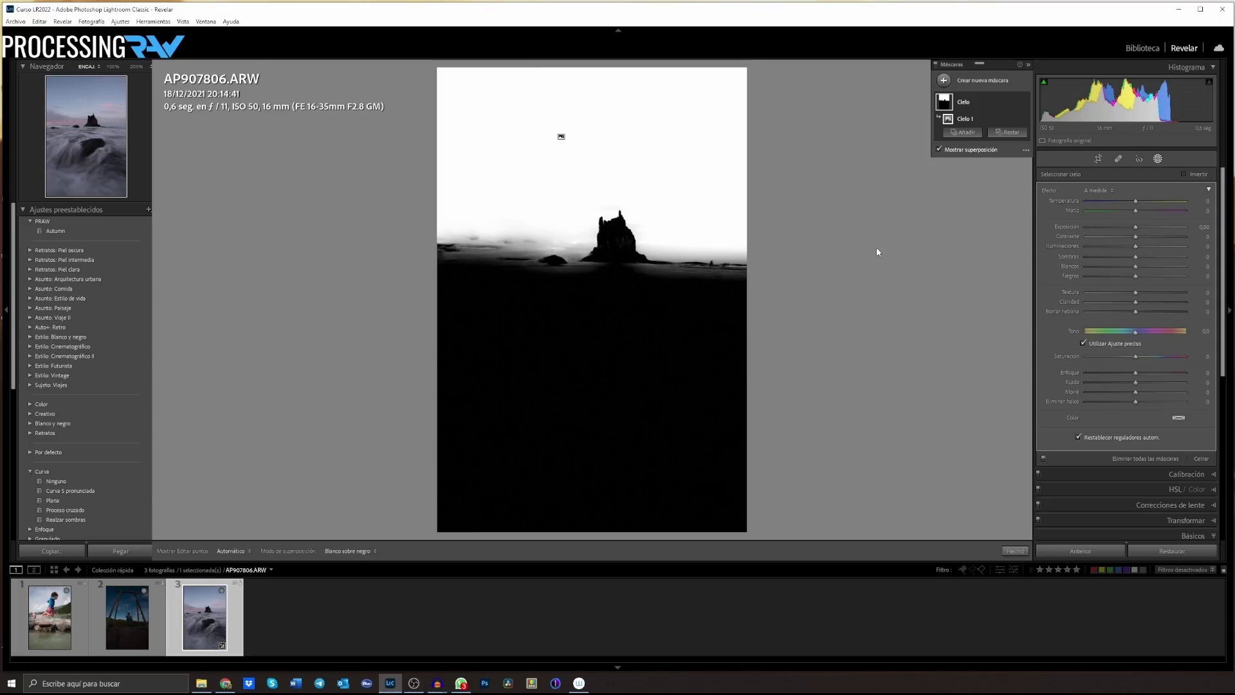
pyautogui.click(1026, 150)
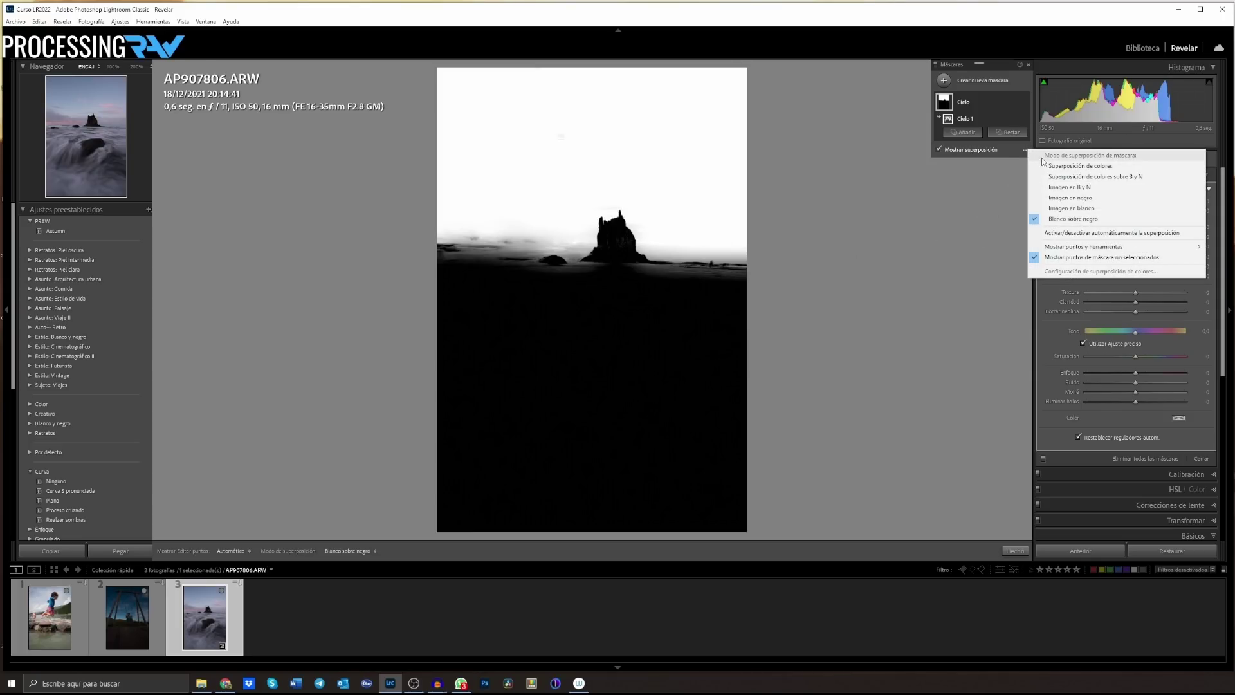
pyautogui.click(1053, 166)
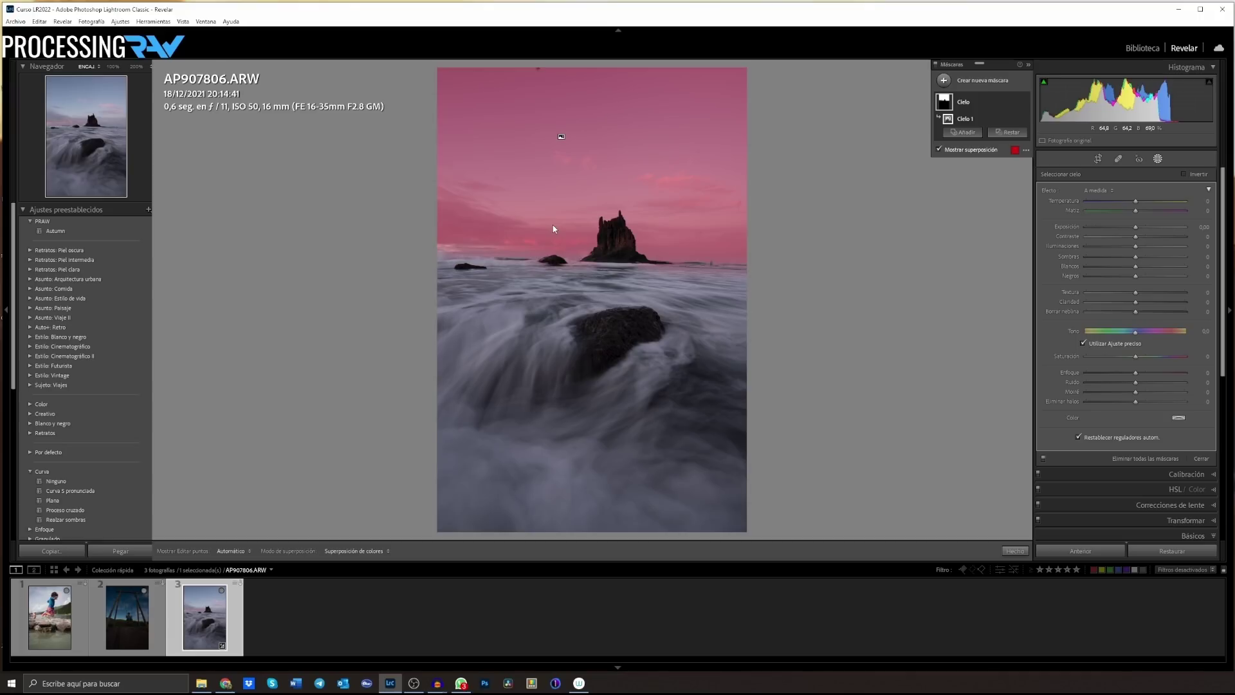
pyautogui.click(1026, 151)
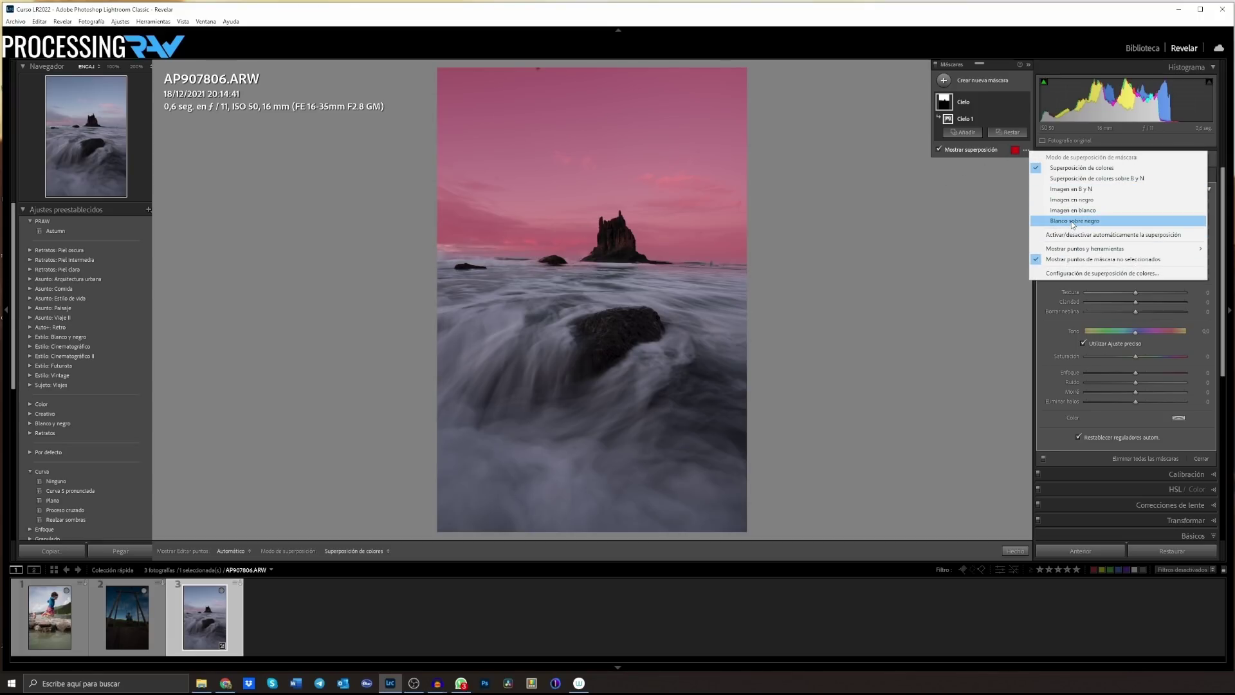
pyautogui.press('Escape')
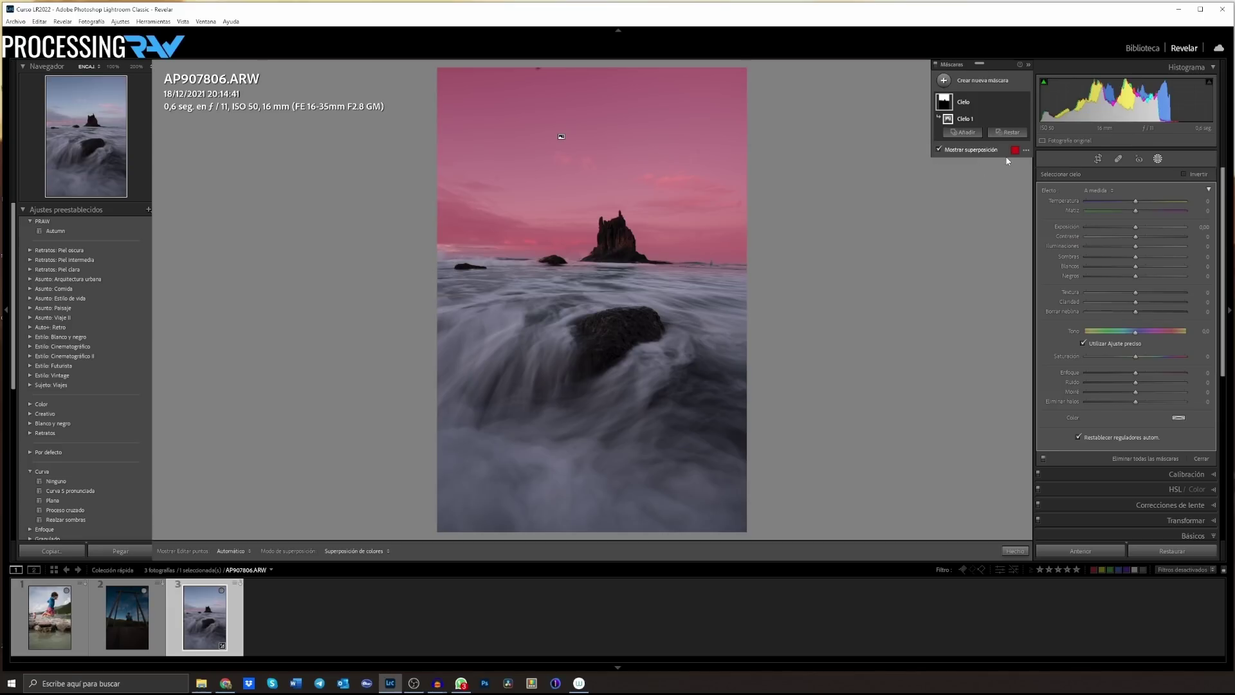
pyautogui.click(1025, 150)
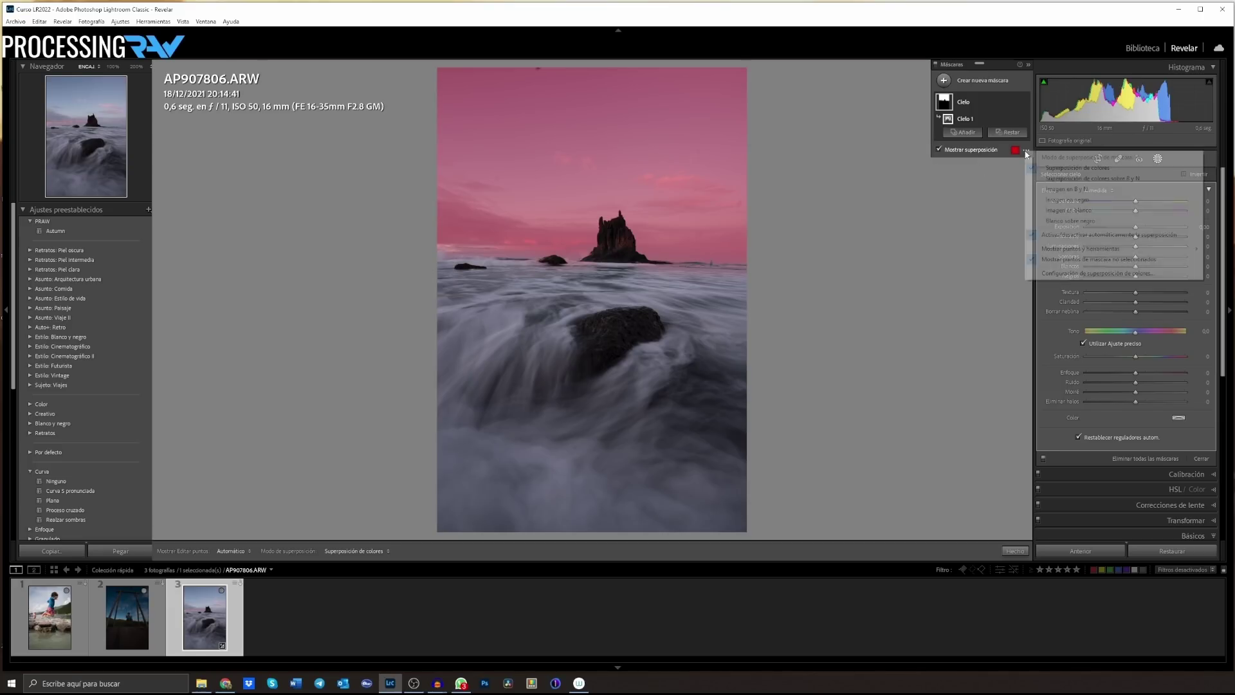
pyautogui.click(1036, 236)
pyautogui.click(1026, 150)
pyautogui.moveTo(1080, 248)
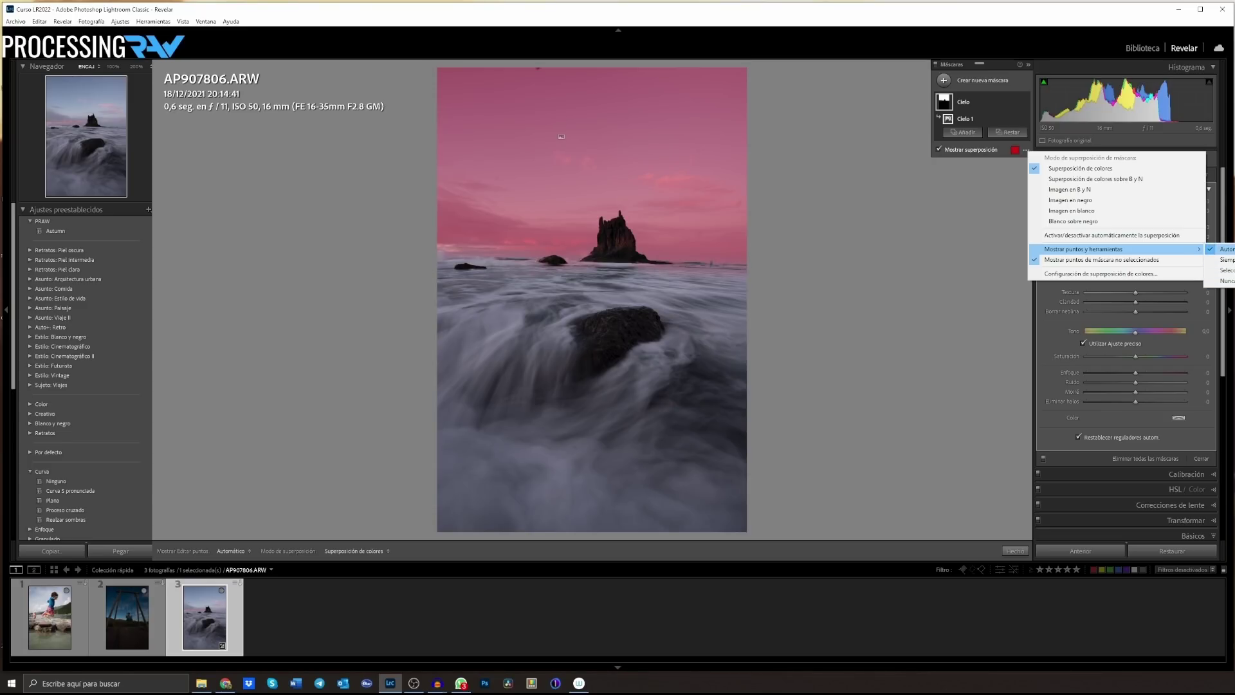
pyautogui.click(859, 214)
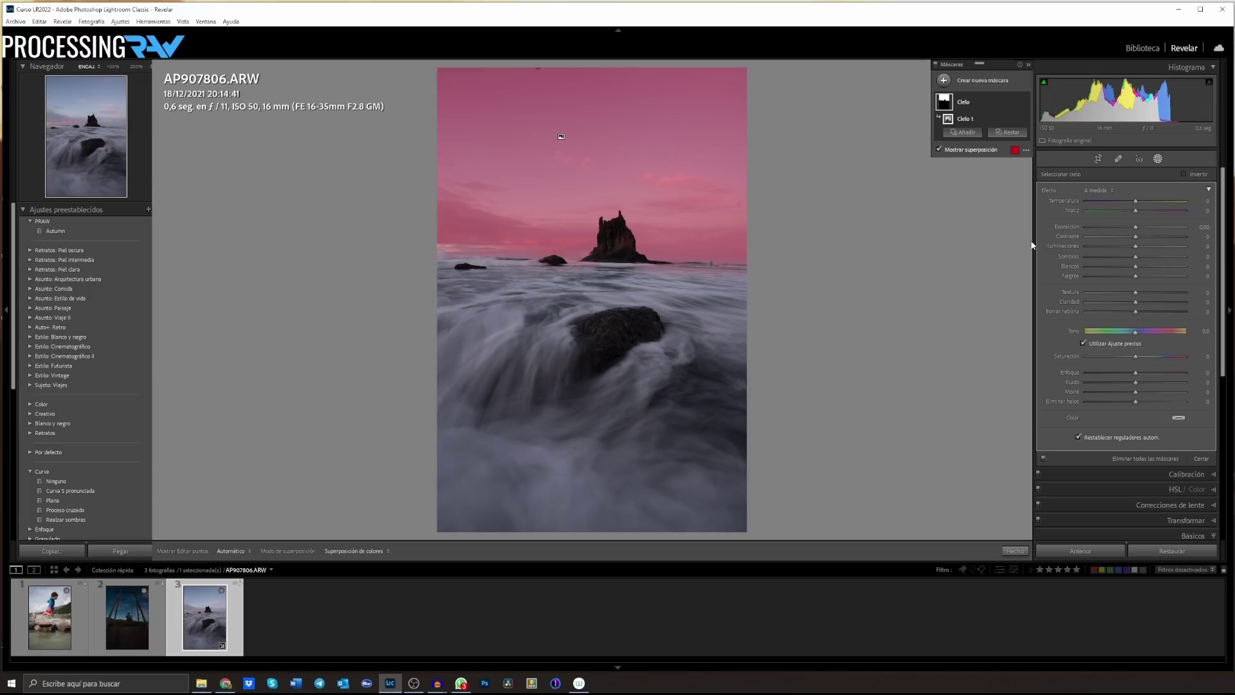
pyautogui.click(976, 133)
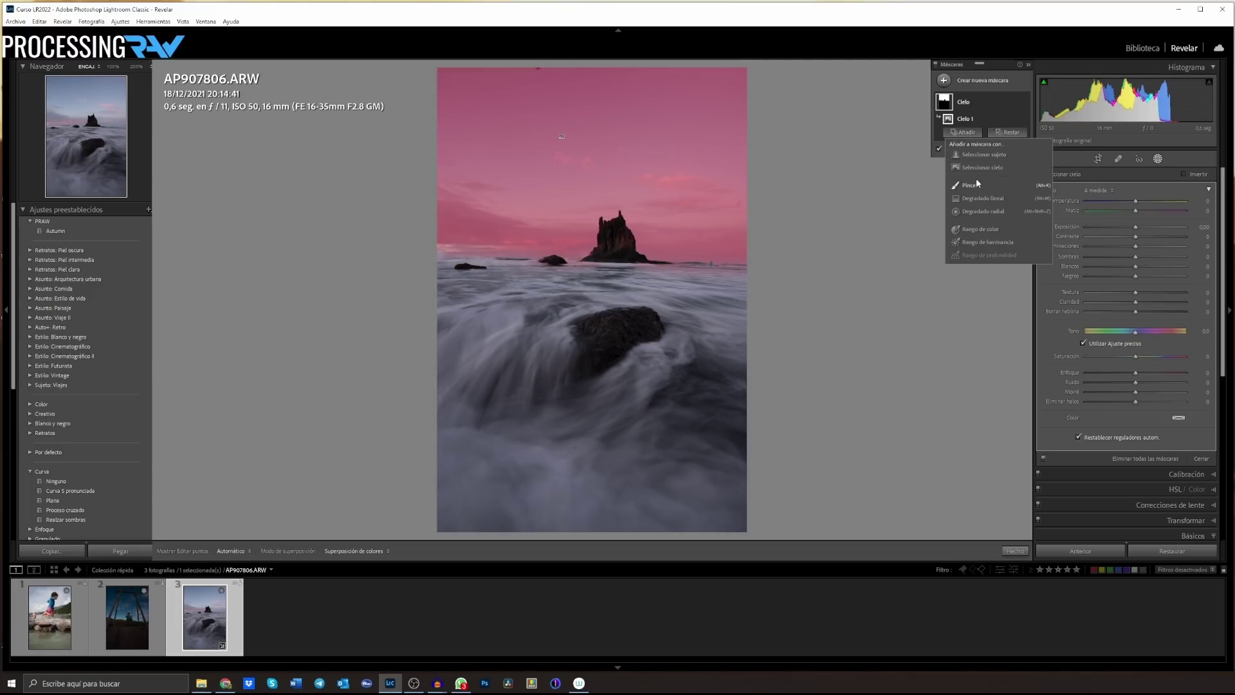
pyautogui.click(940, 223)
pyautogui.moveTo(594, 269); pyautogui.dragTo(678, 349)
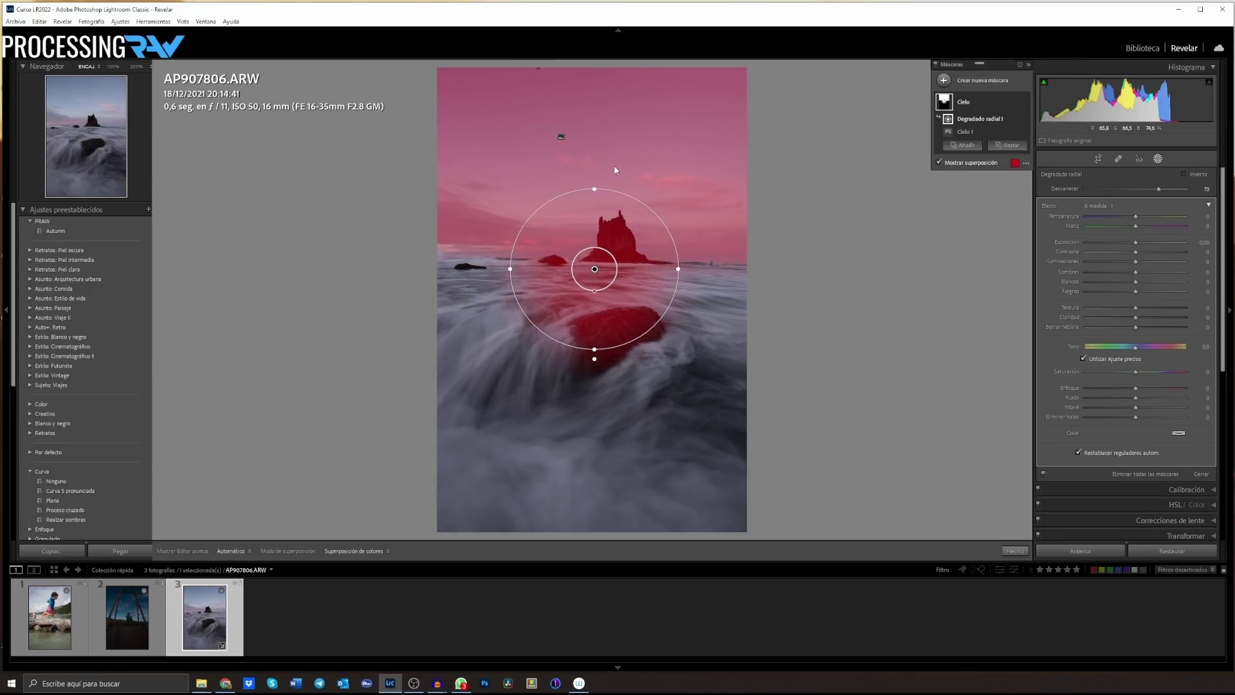
pyautogui.click(974, 111)
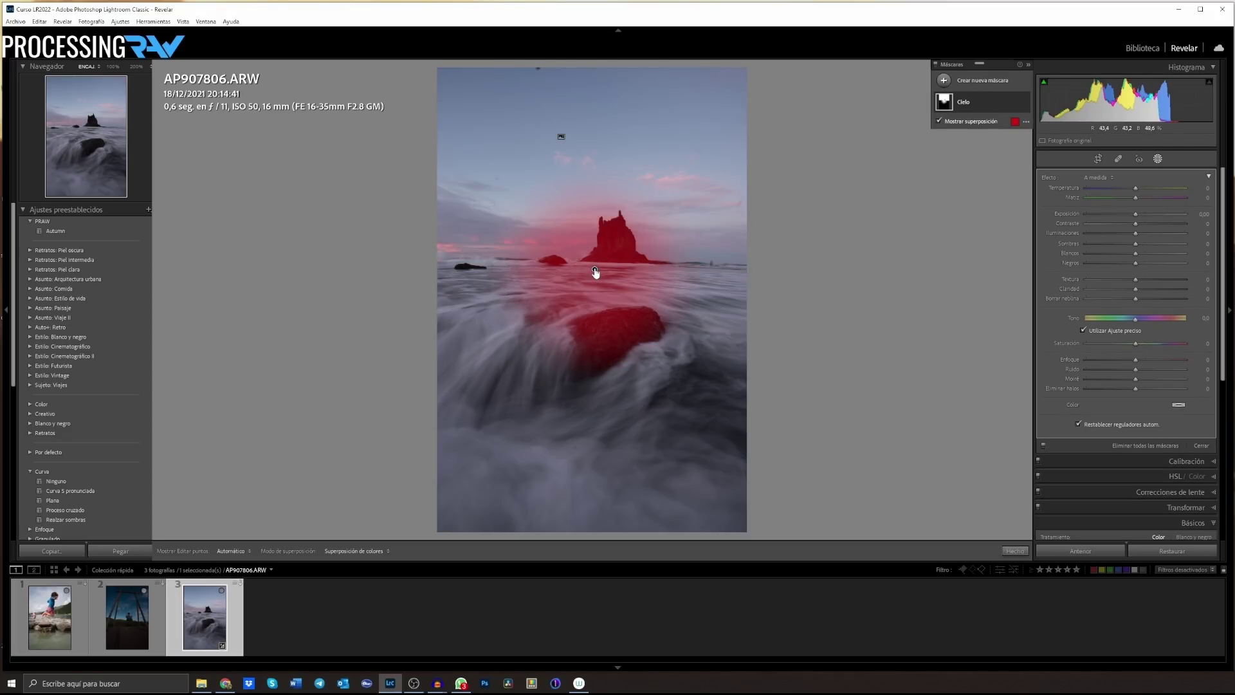
pyautogui.click(594, 271)
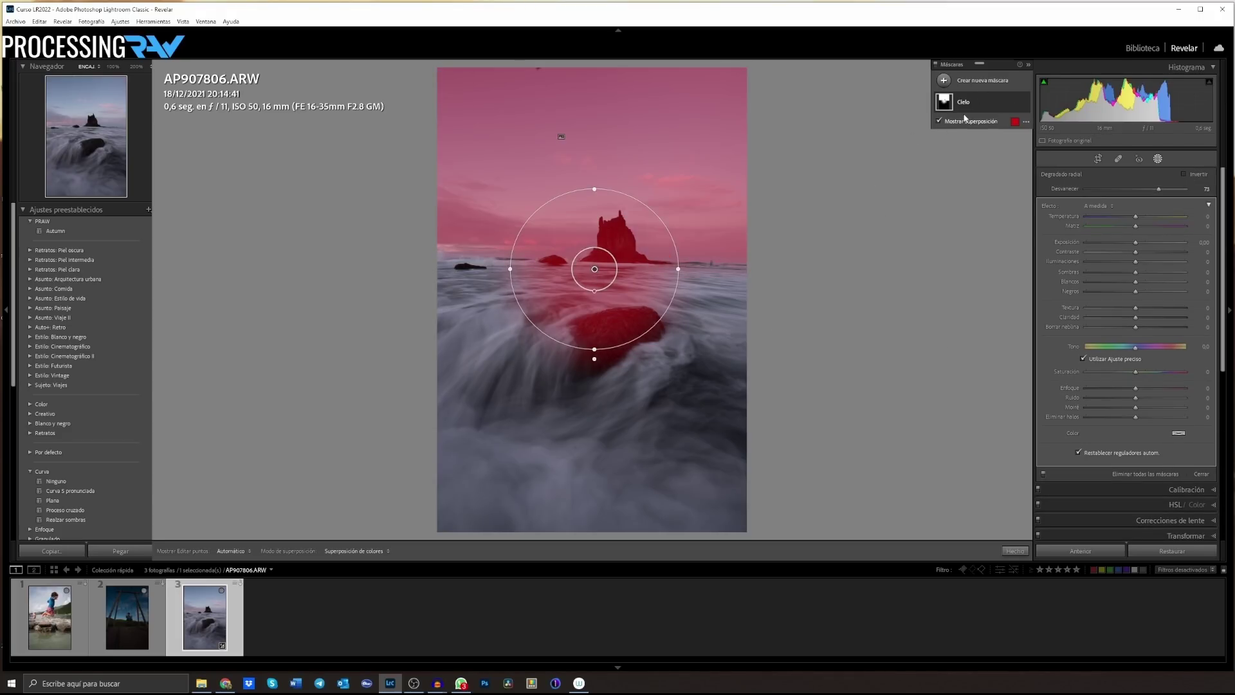
pyautogui.rightClick(990, 122)
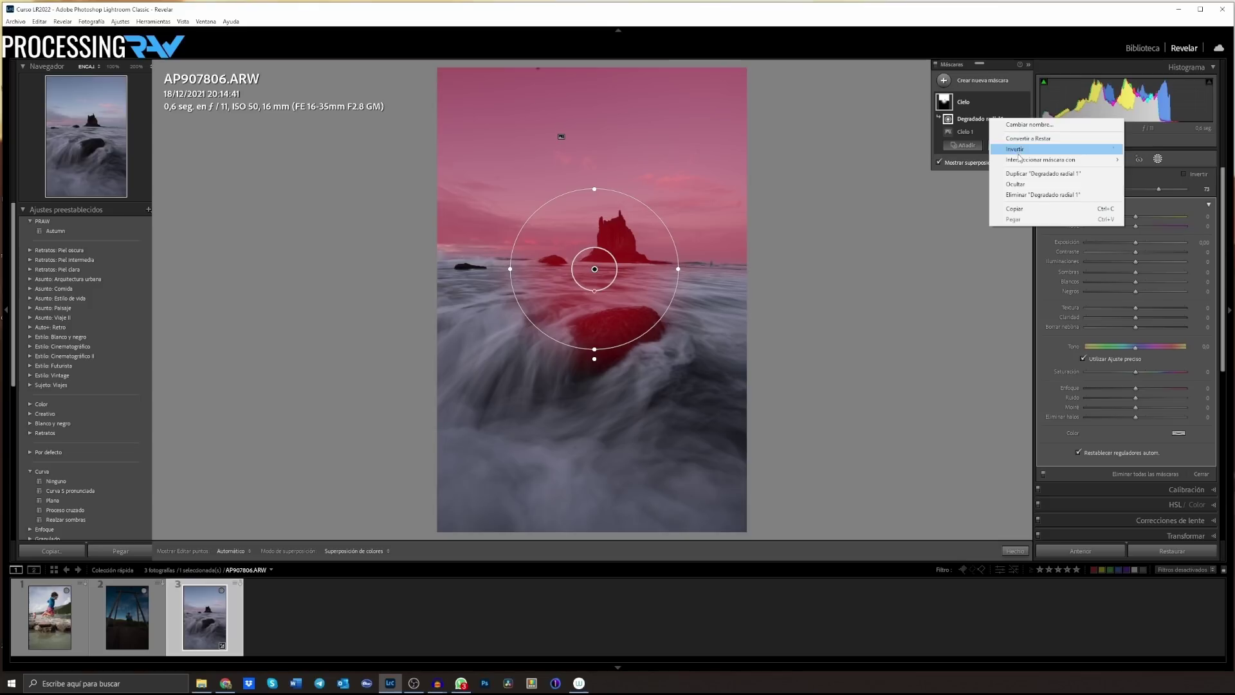
pyautogui.click(1020, 194)
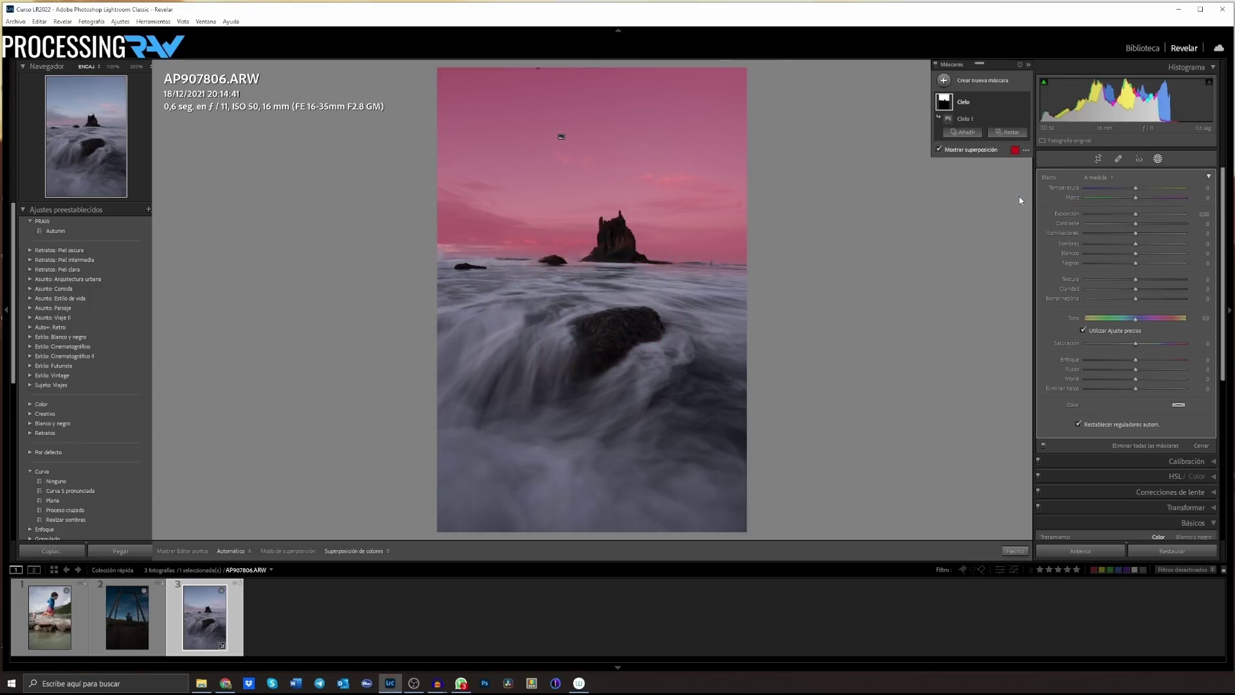
pyautogui.rightClick(977, 118)
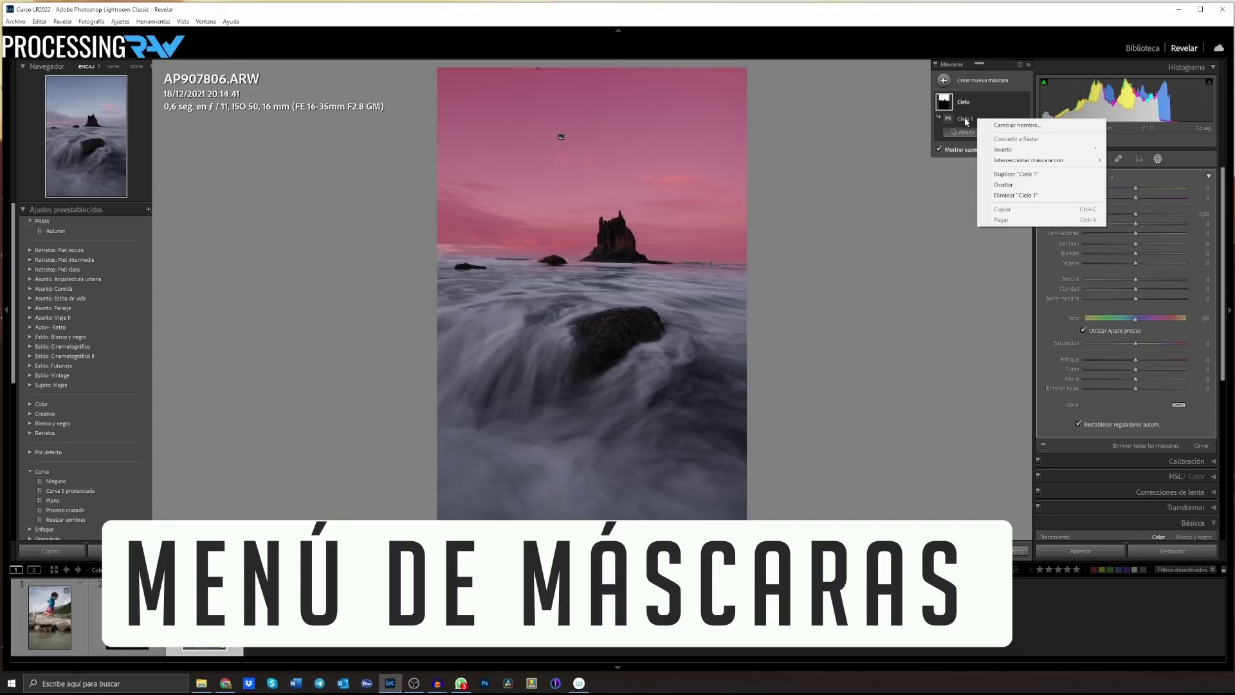
pyautogui.click(964, 122)
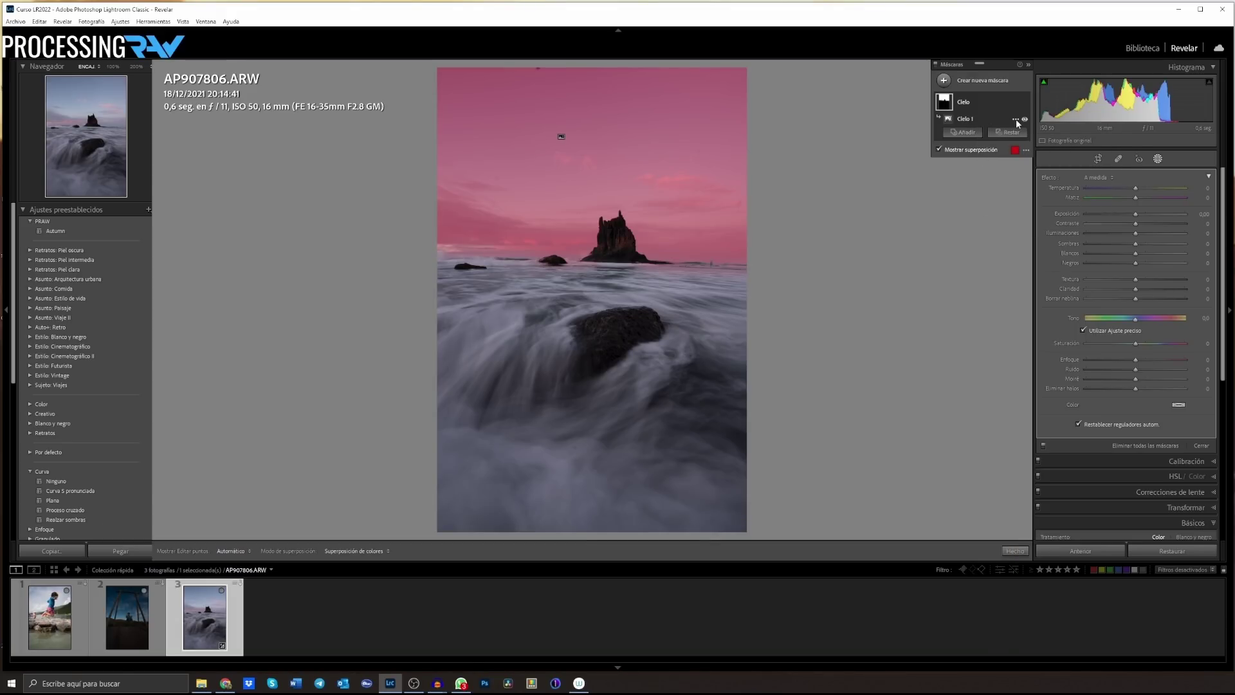
pyautogui.click(1016, 121)
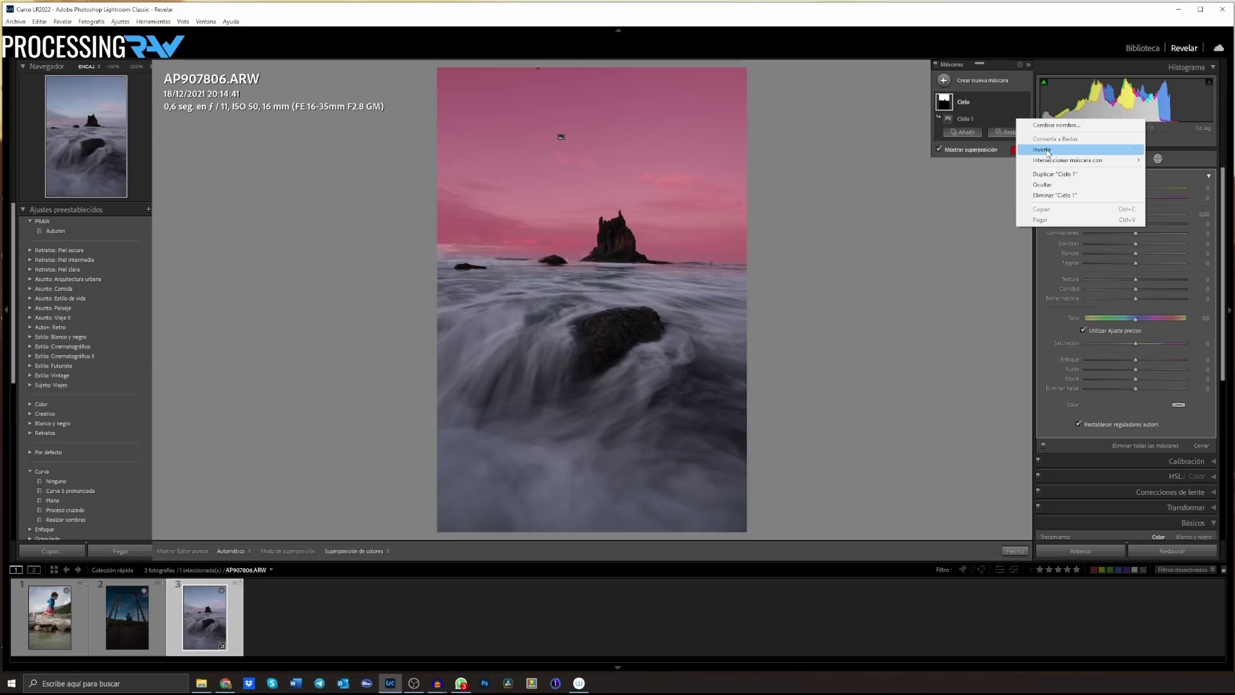
pyautogui.click(997, 172)
pyautogui.click(1025, 150)
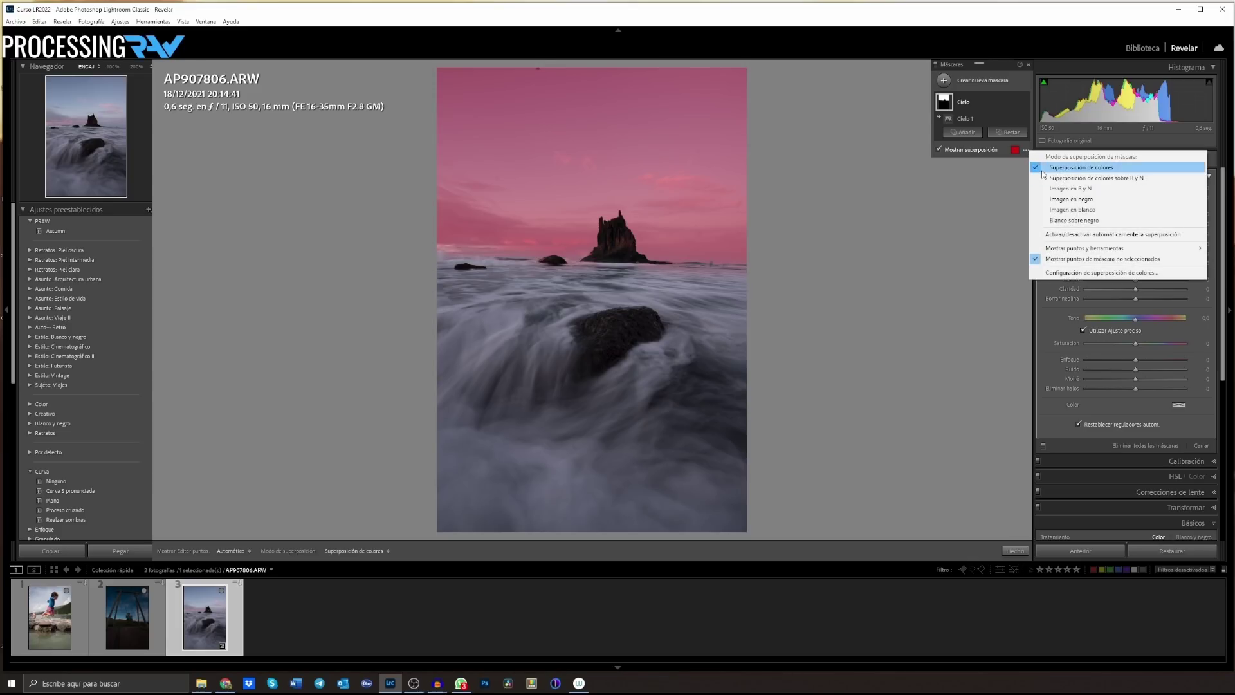
pyautogui.click(1035, 220)
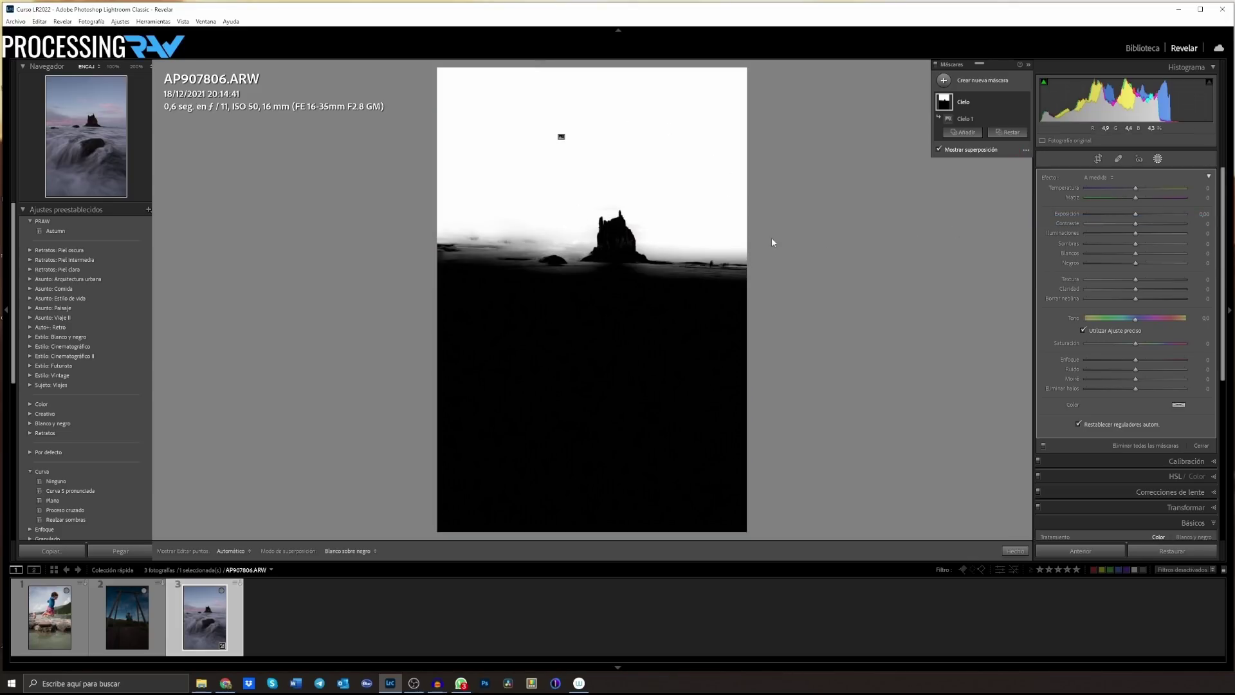
pyautogui.rightClick(1016, 123)
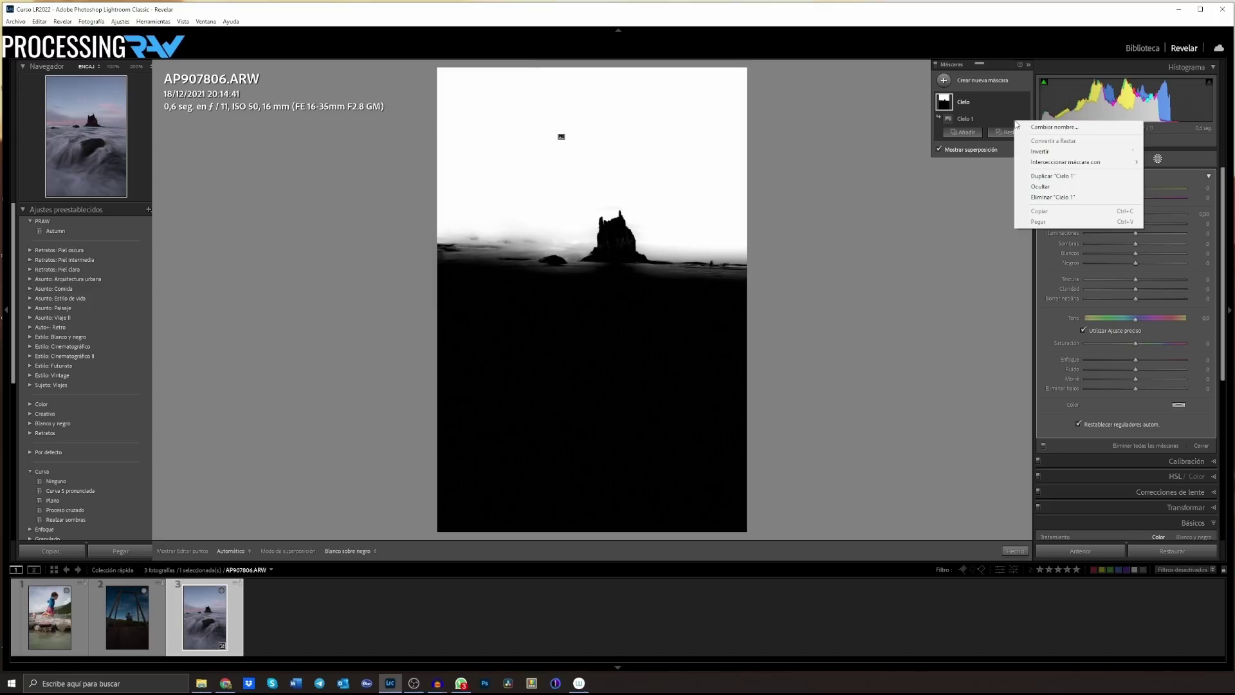
pyautogui.click(1040, 152)
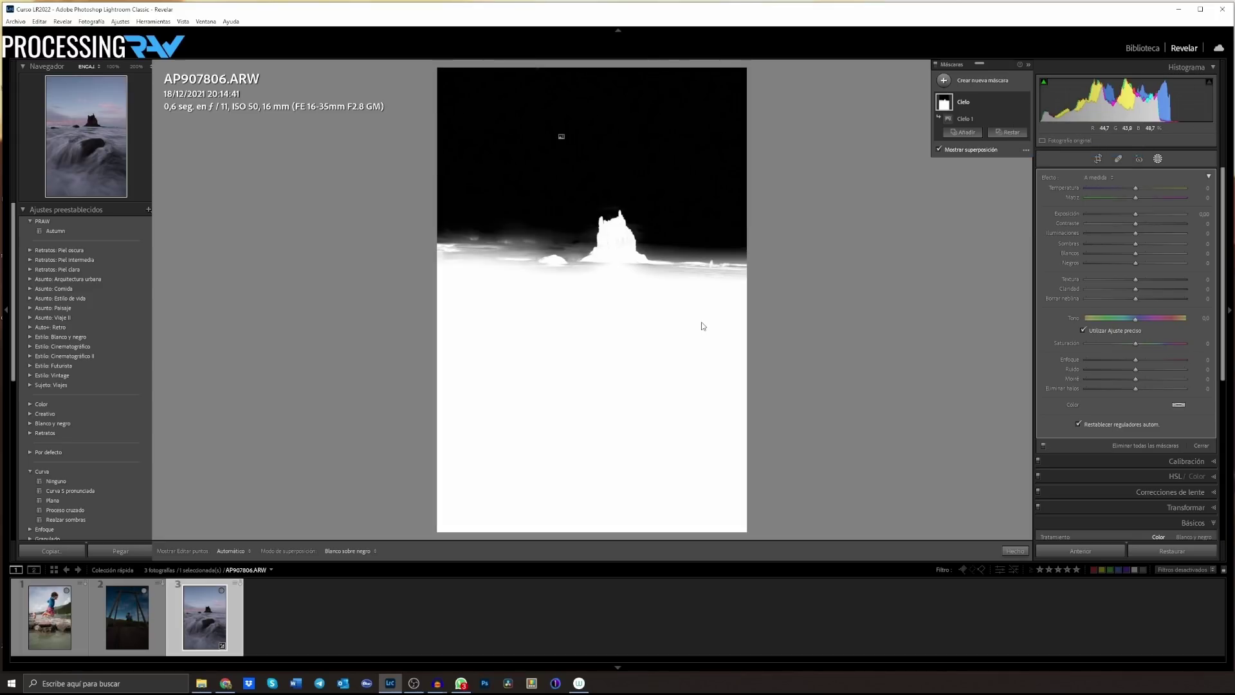
pyautogui.rightClick(988, 120)
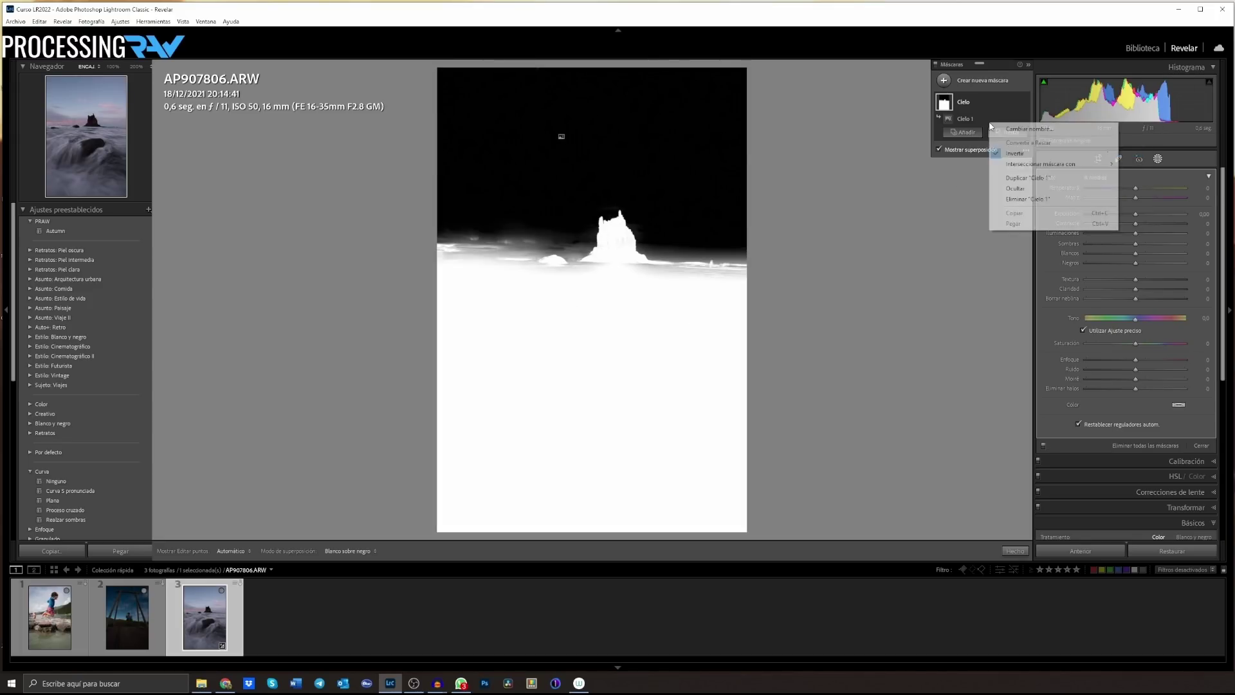
pyautogui.click(1013, 155)
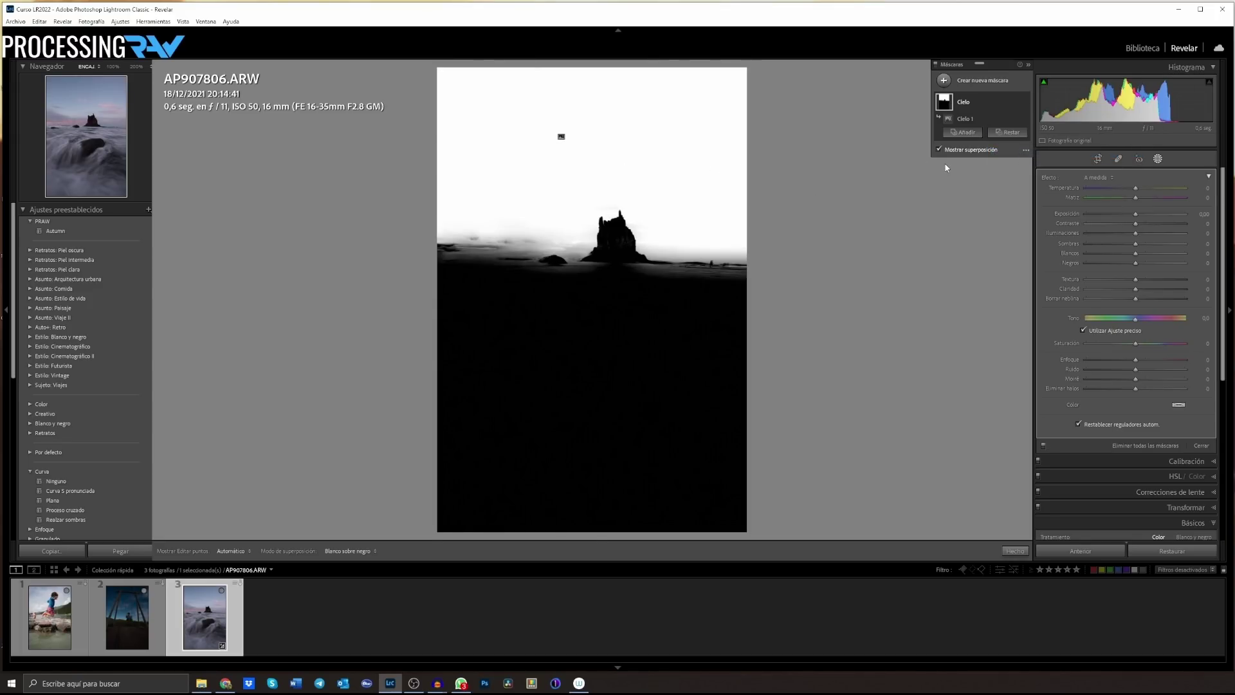
pyautogui.rightClick(979, 118)
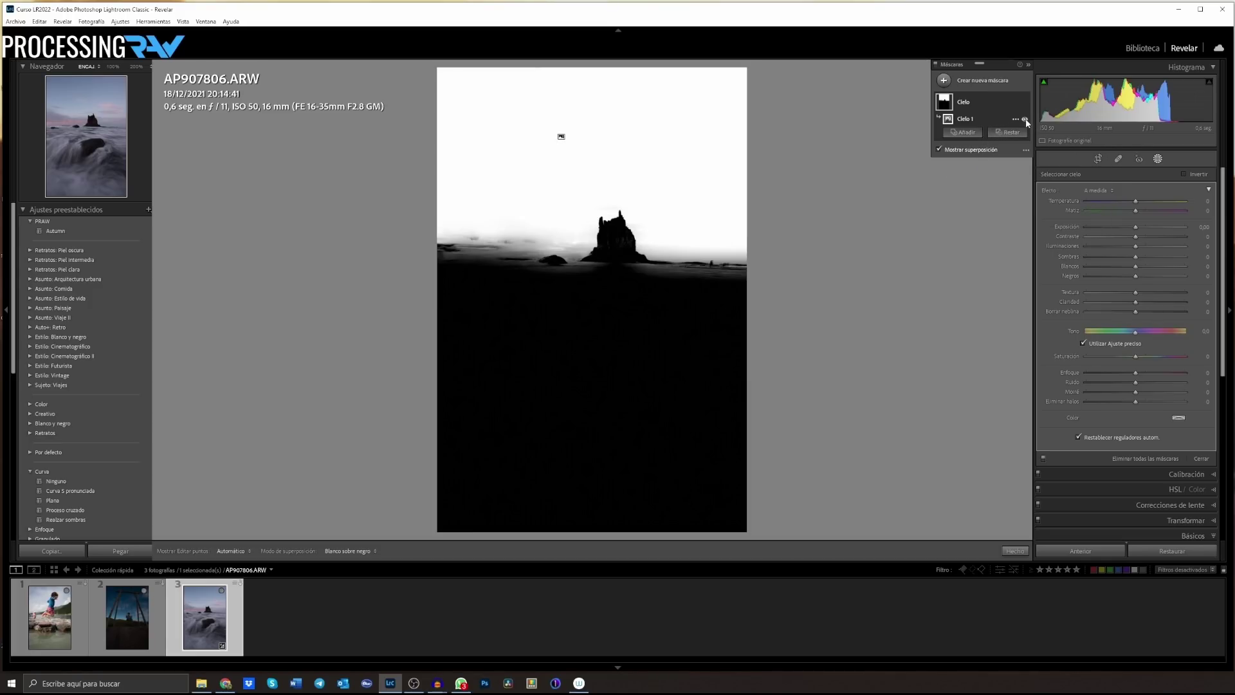
# Hide the overlay, raise the sky mask's Temperature to 100, and lower its Exposure
pyautogui.click(1025, 119)
pyautogui.click(1024, 119)
pyautogui.click(940, 149)
pyautogui.moveTo(1136, 200)
pyautogui.mouseDown()
pyautogui.moveTo(1186, 201)
pyautogui.moveTo(1096, 227)
pyautogui.moveTo(1109, 227)
pyautogui.mouseUp()
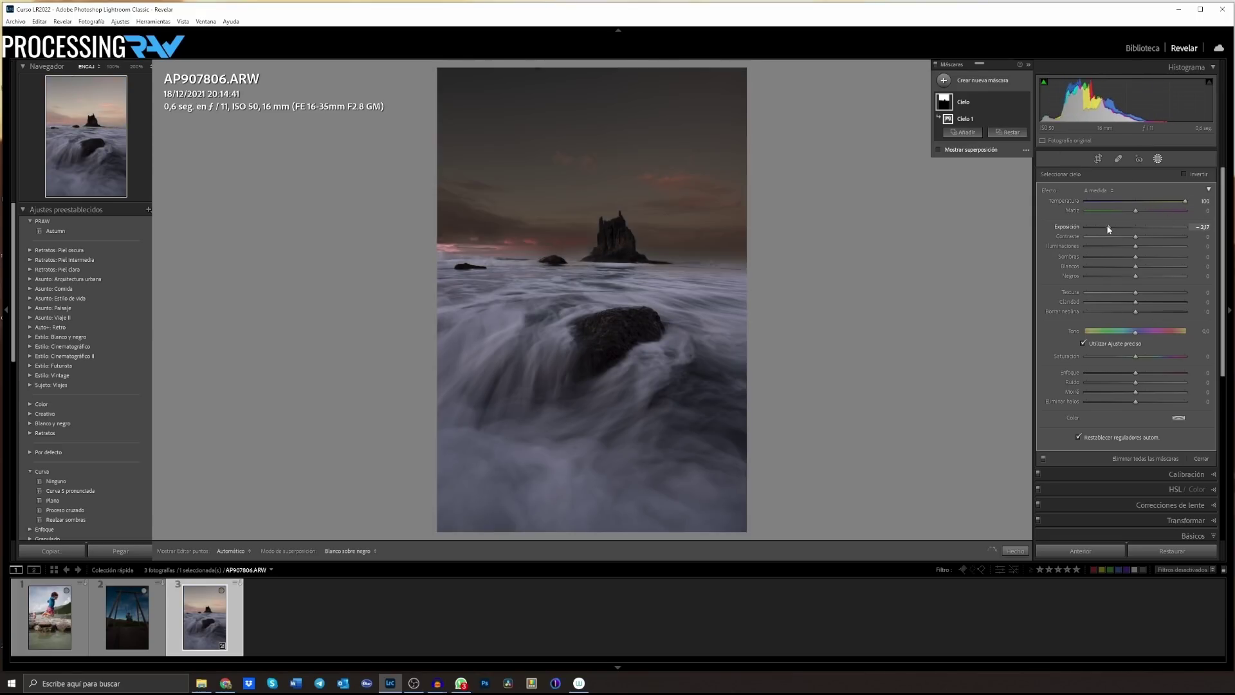
# Toggle the sky adjustment on and off to compare, then reset the mask's Exposure to 0
pyautogui.click(1025, 120)
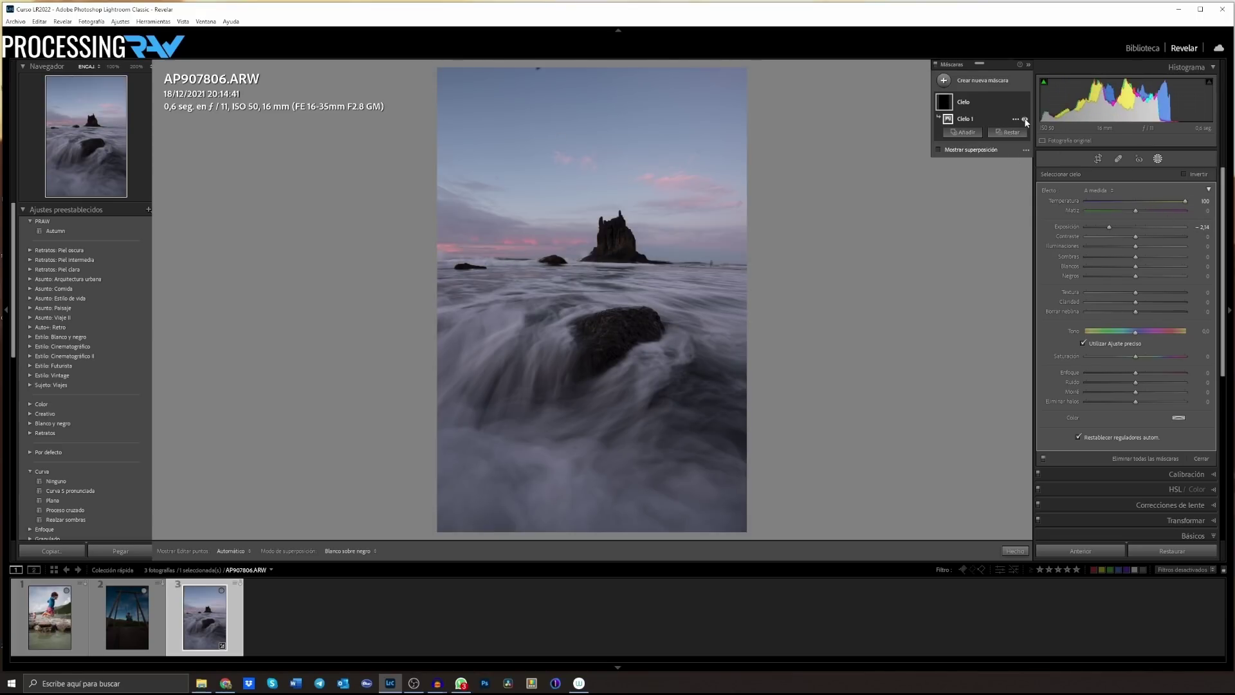
pyautogui.click(1025, 120)
pyautogui.click(1025, 119)
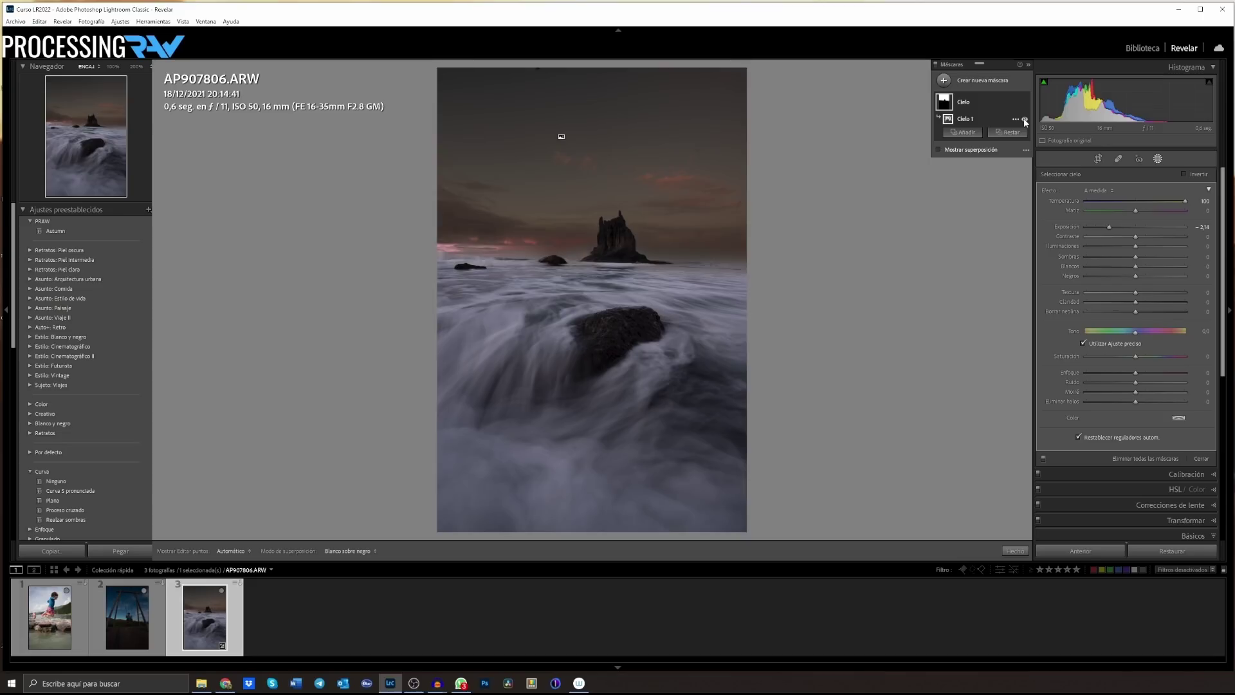
pyautogui.click(1025, 120)
pyautogui.click(1025, 105)
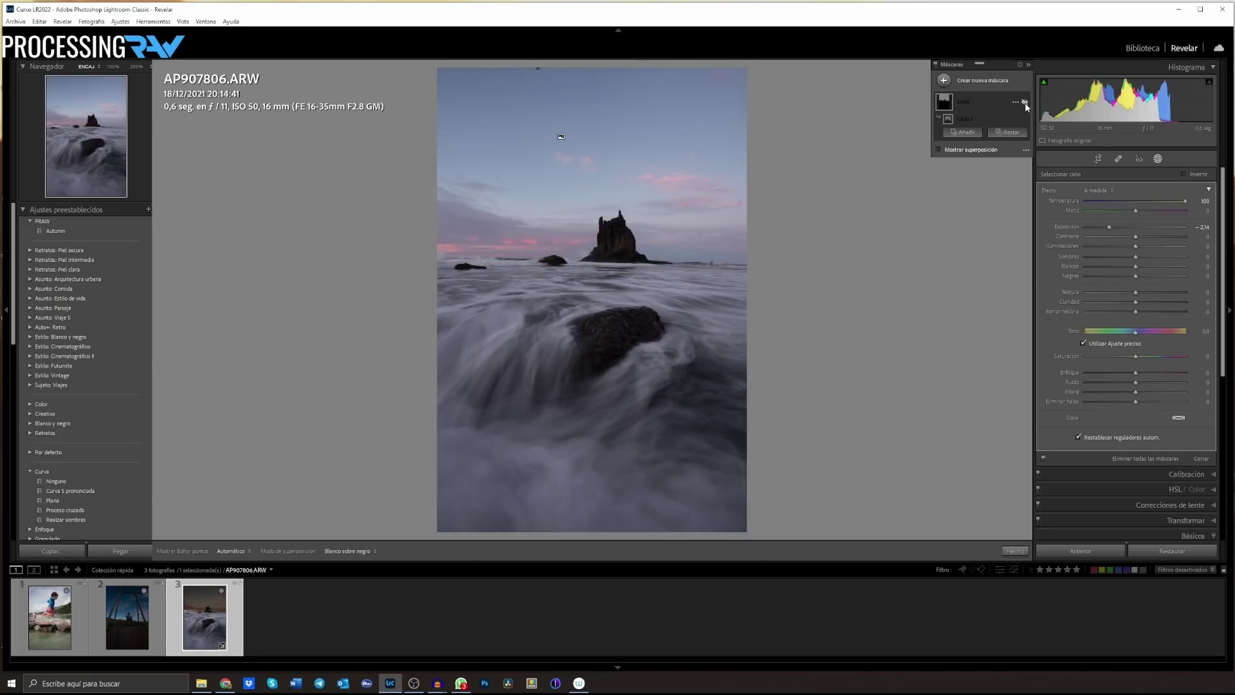
pyautogui.click(1024, 105)
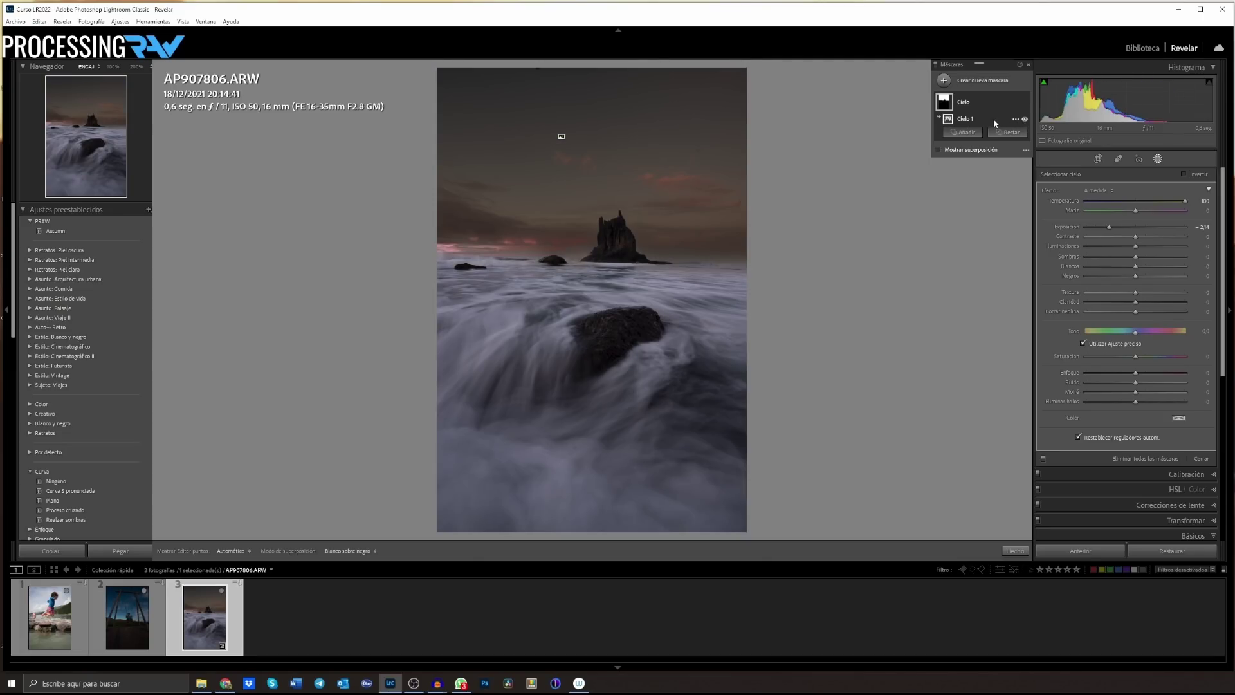
pyautogui.doubleClick(1109, 227)
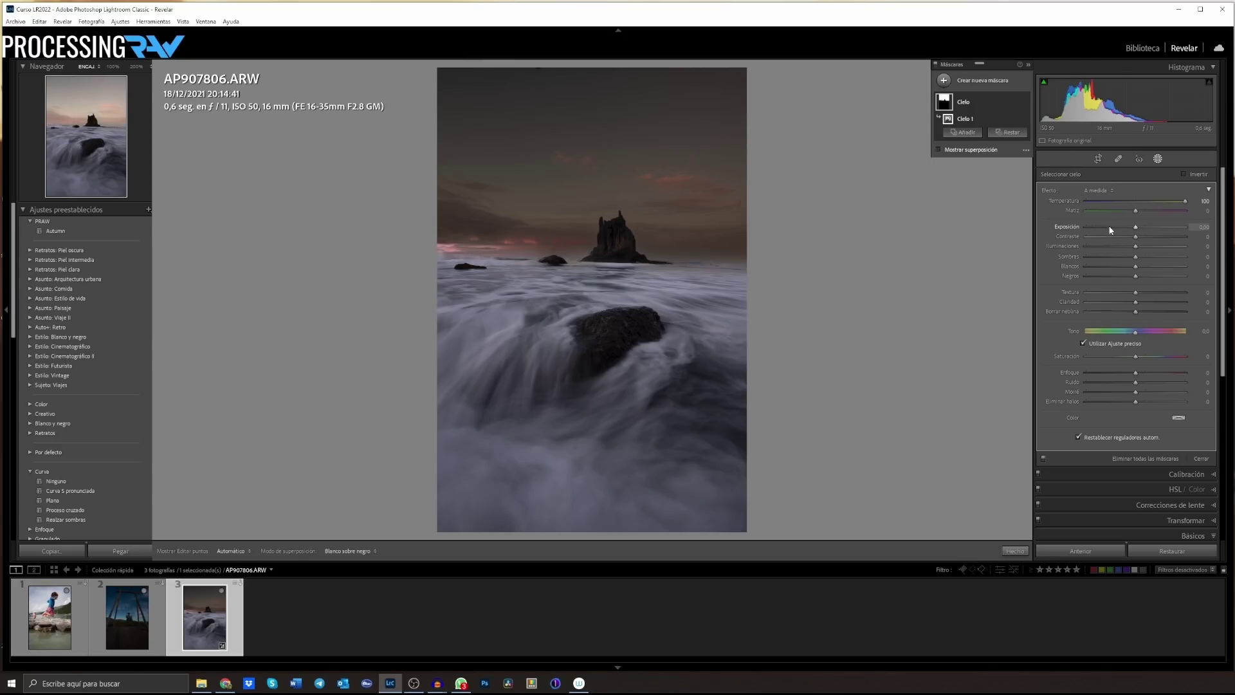
# Duplicate the Cielo mask and rename the copy 'Suelo'
pyautogui.rightClick(991, 103)
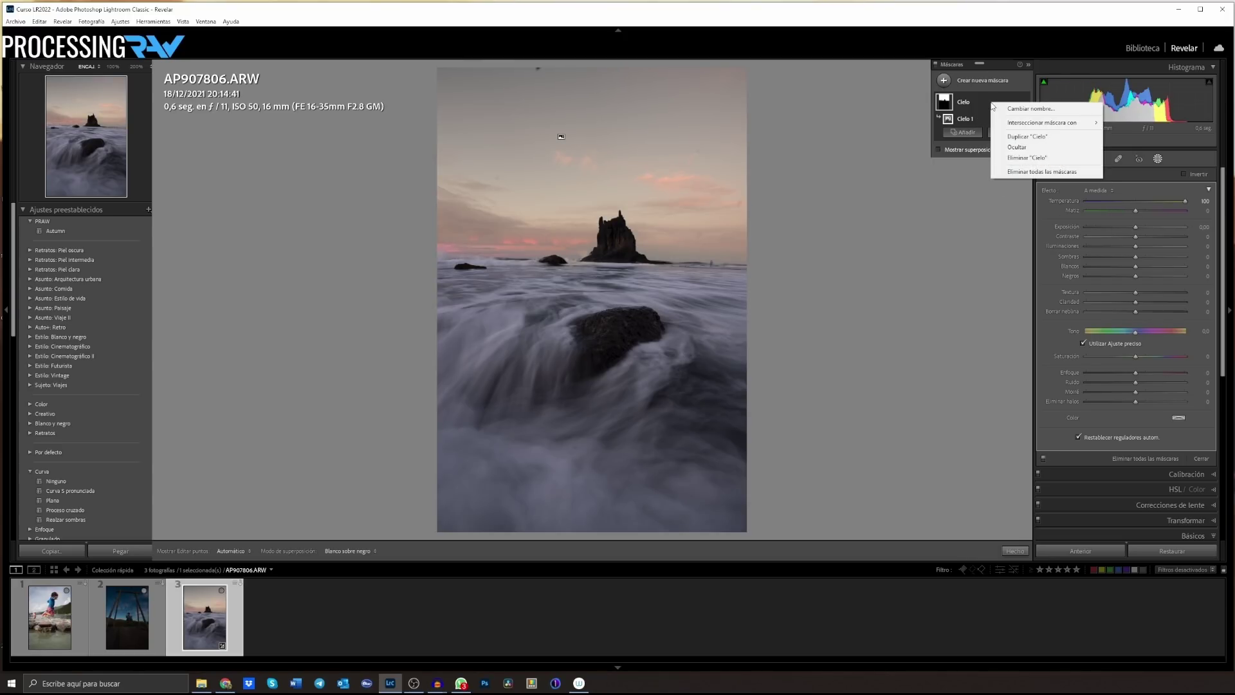
pyautogui.click(978, 98)
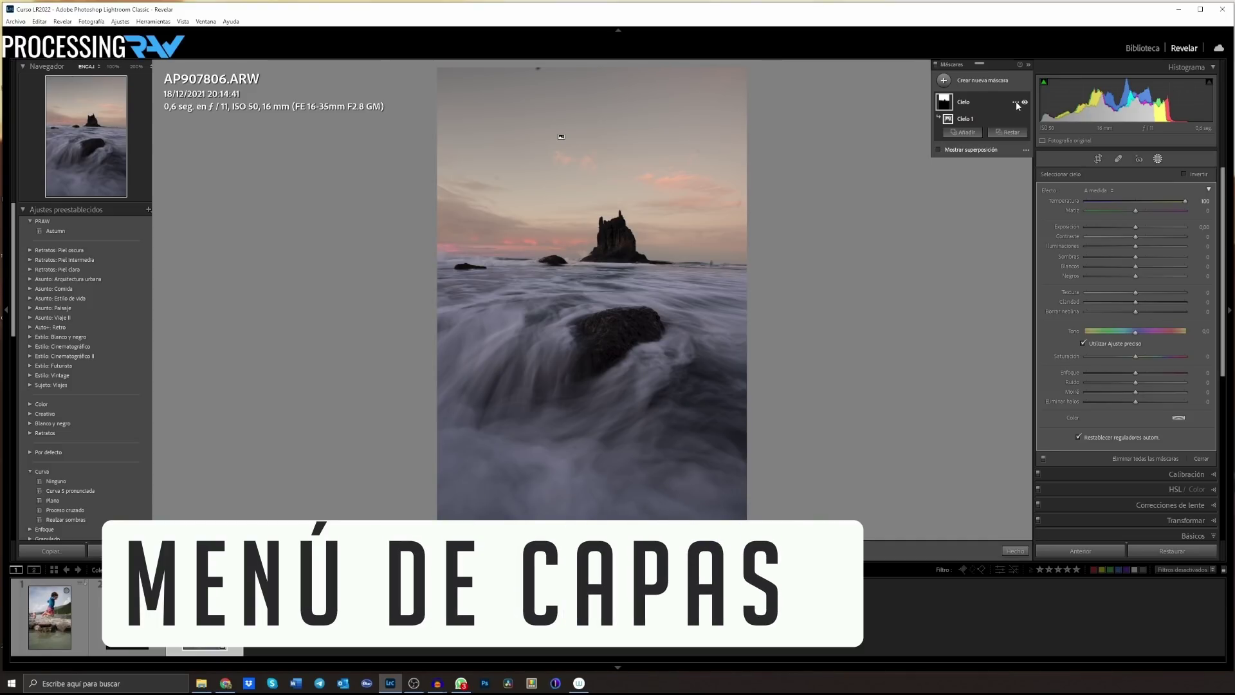
pyautogui.click(1015, 101)
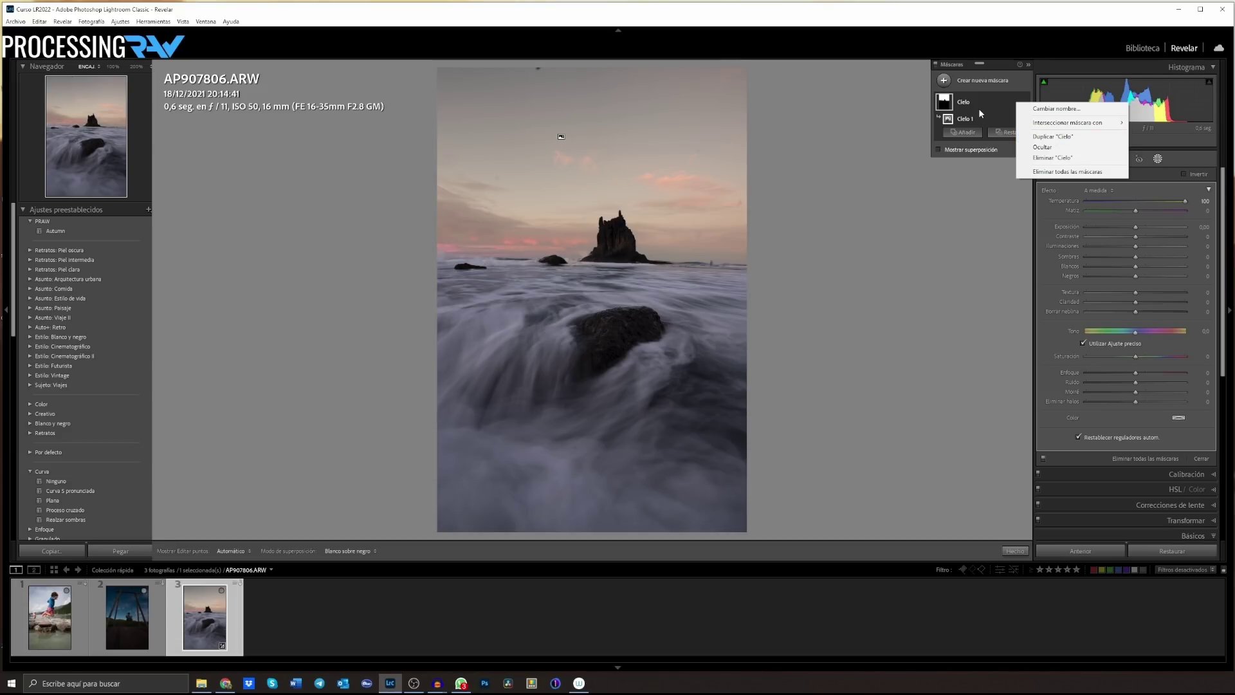
pyautogui.click(1047, 137)
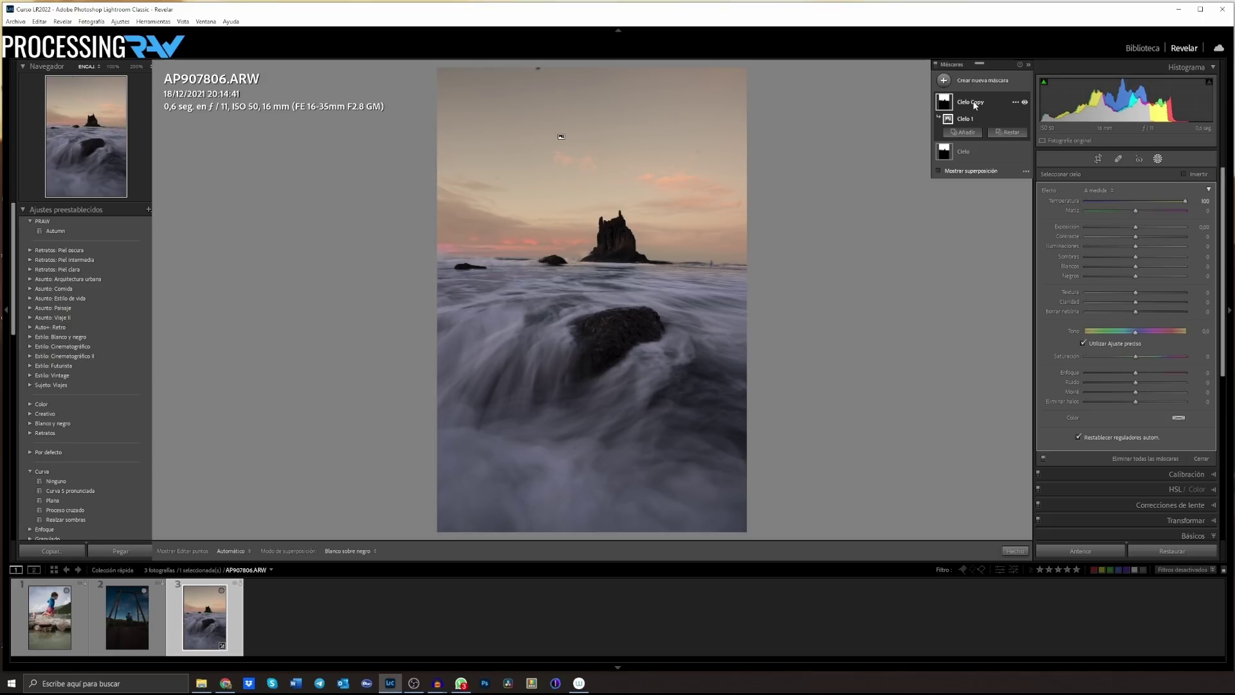
pyautogui.doubleClick(970, 102)
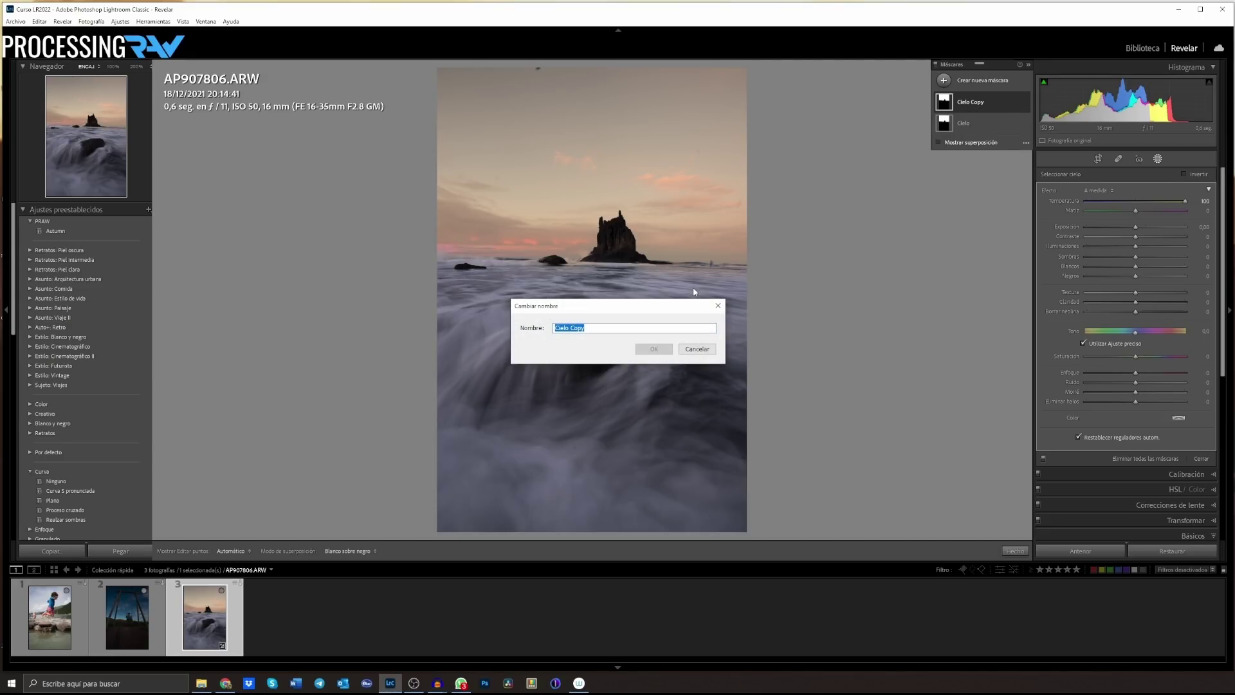
pyautogui.write('Su')
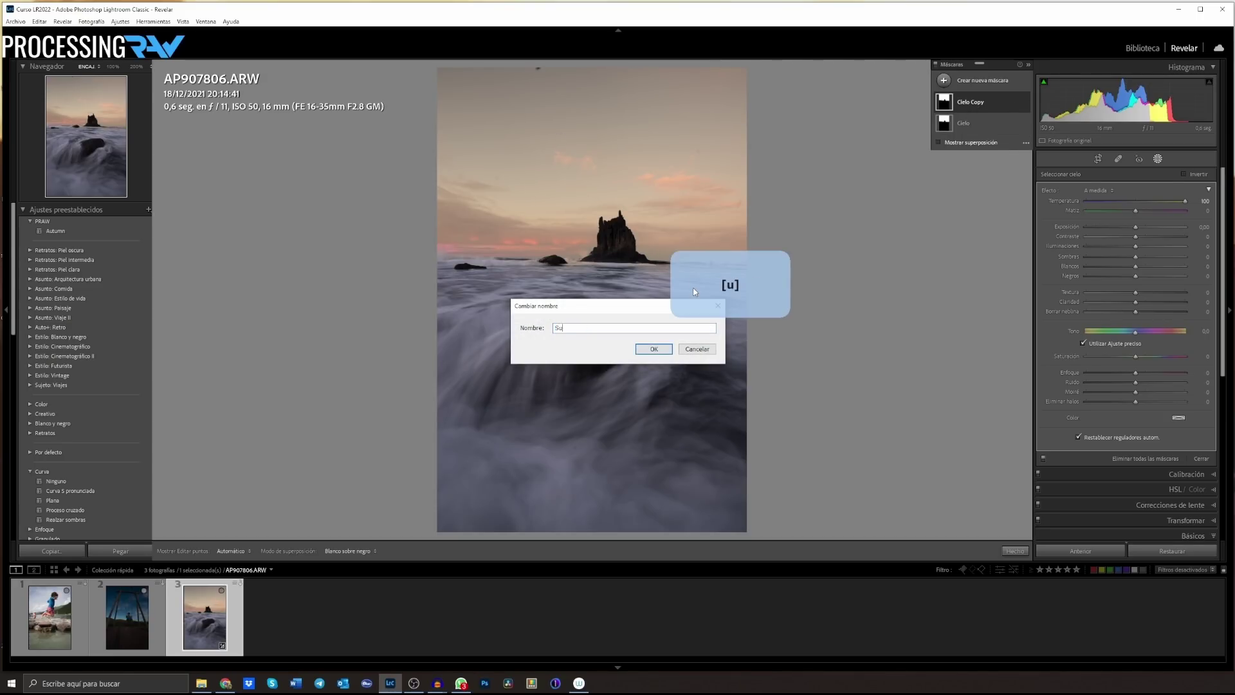
pyautogui.write('elo')
pyautogui.press('Return')
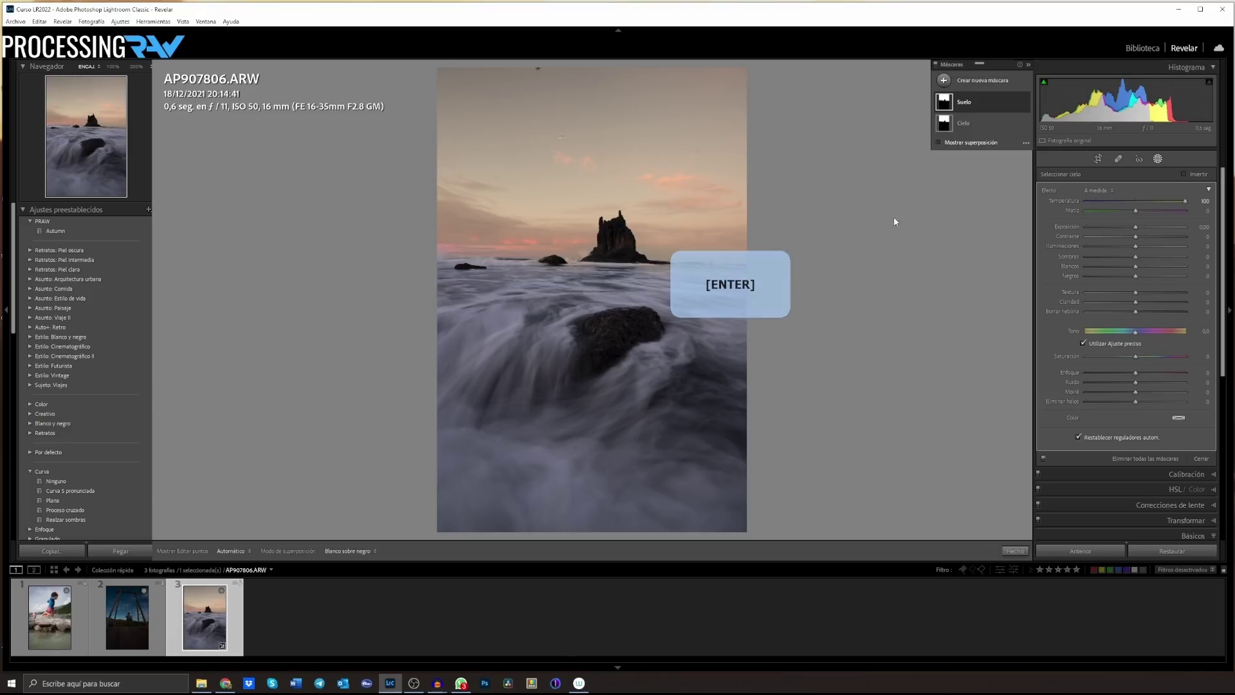
pyautogui.click(989, 103)
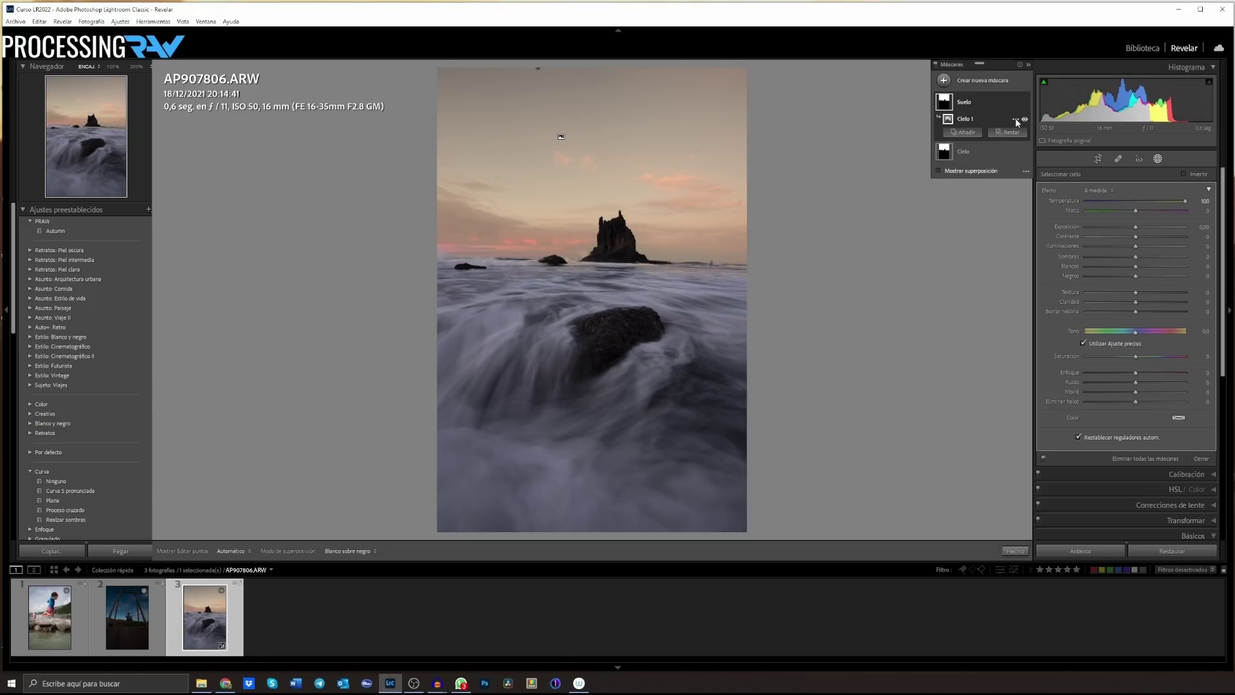
# Invert the sky component inside Suelo so the mask covers the sea and rocks
pyautogui.click(1014, 119)
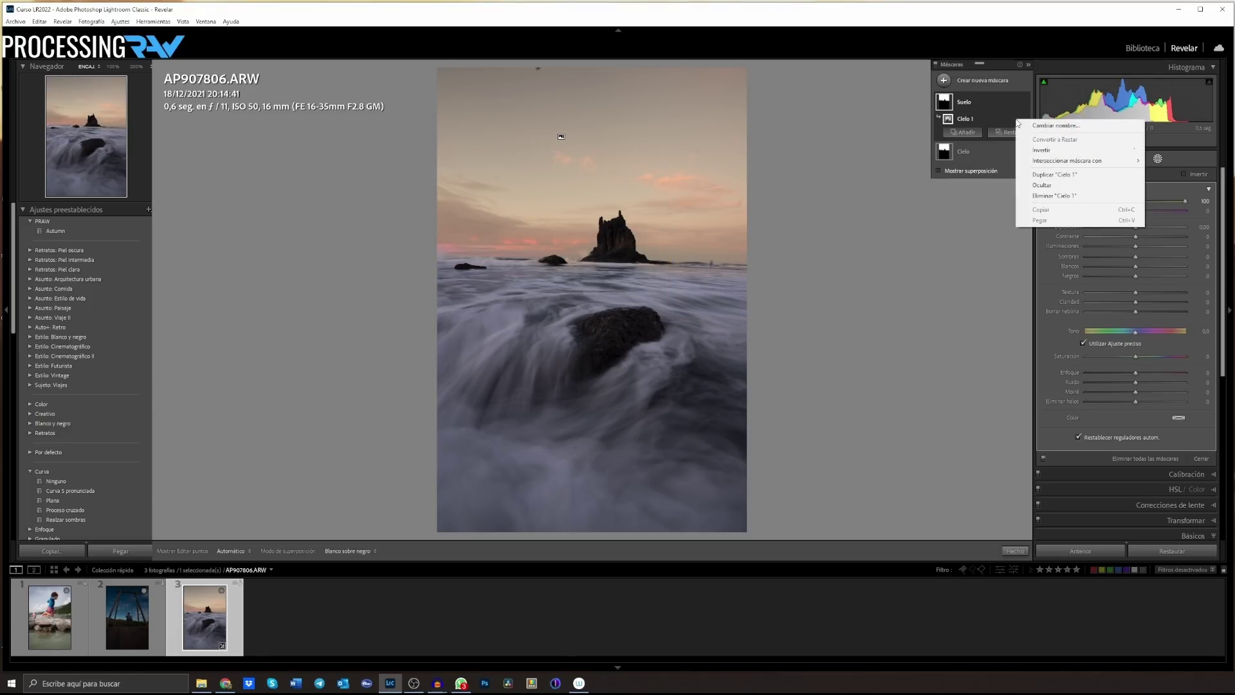
pyautogui.click(1041, 149)
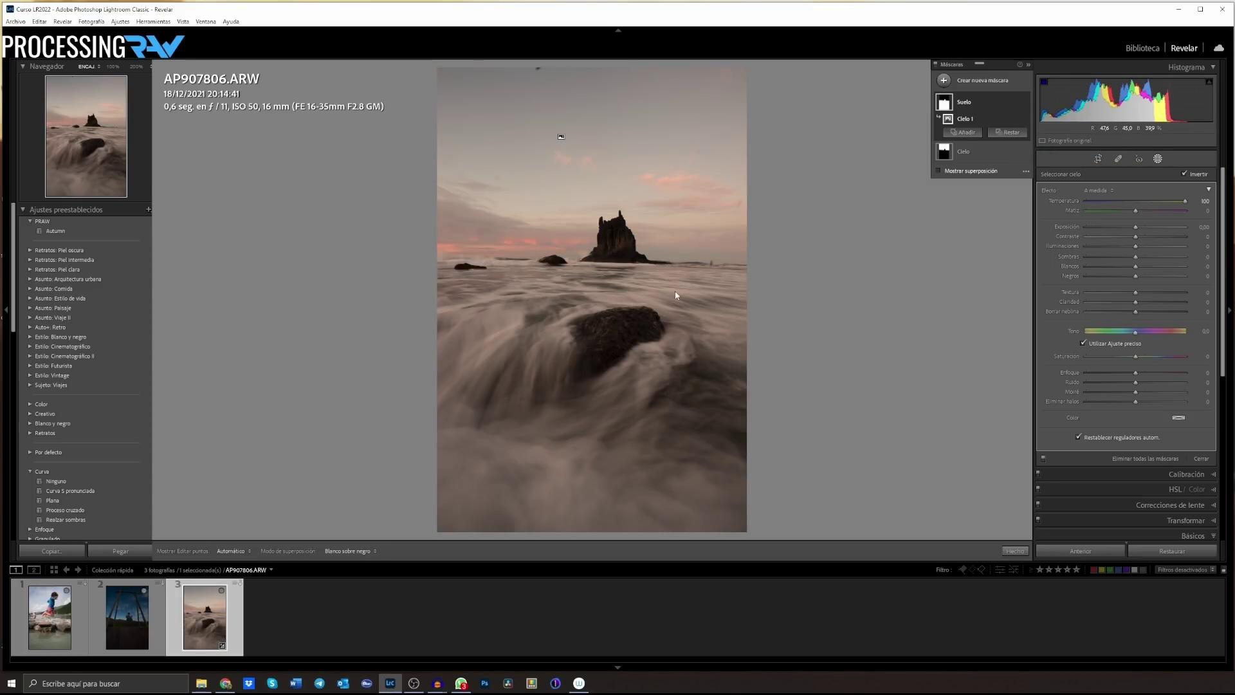
pyautogui.click(939, 172)
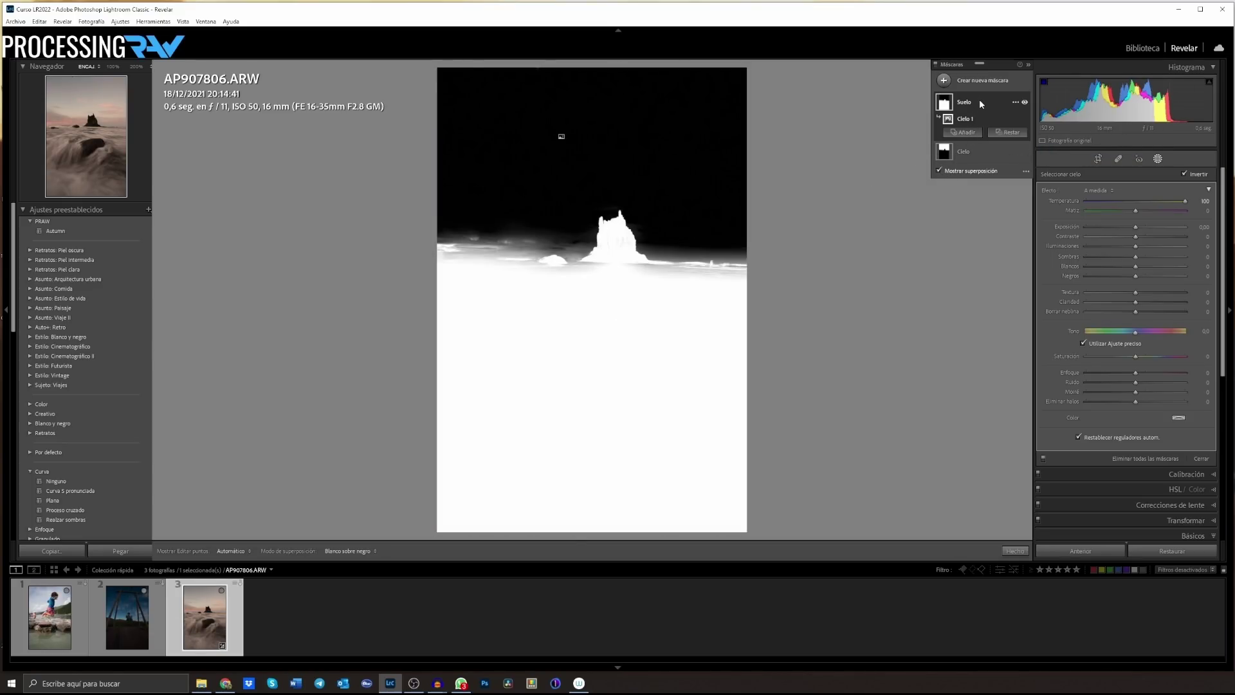
# Reset the temperature of both the Suelo and Cielo masks to zero
pyautogui.doubleClick(1184, 201)
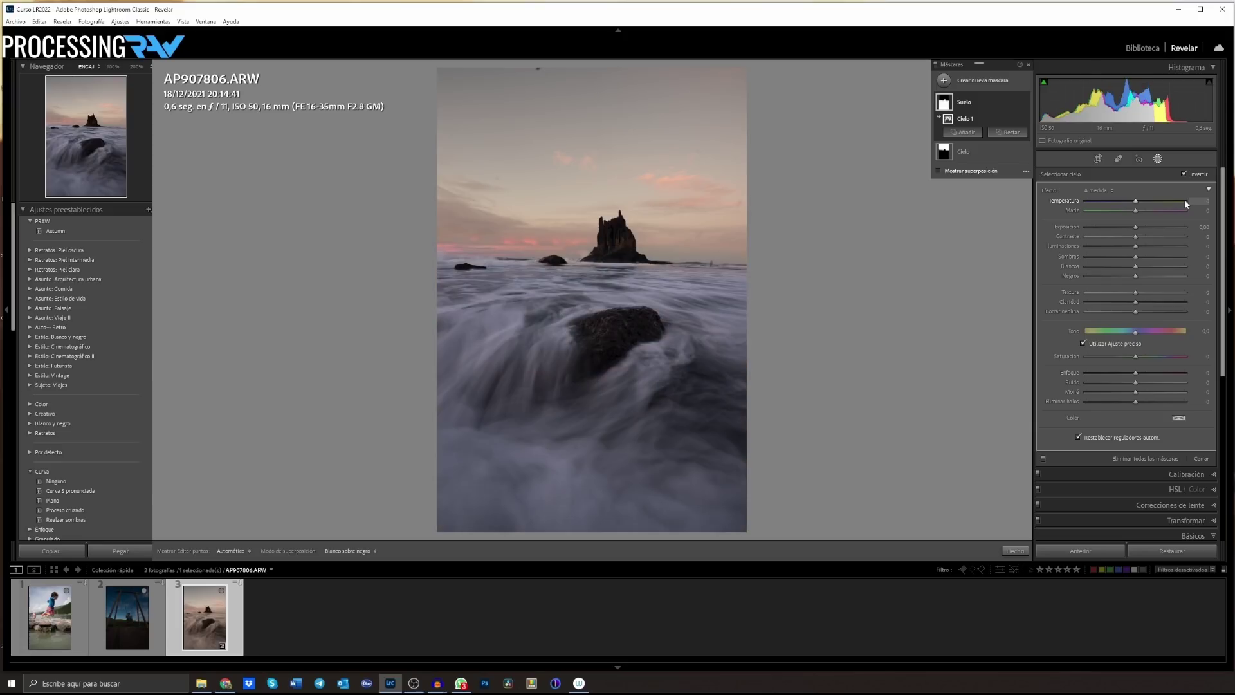
pyautogui.click(977, 148)
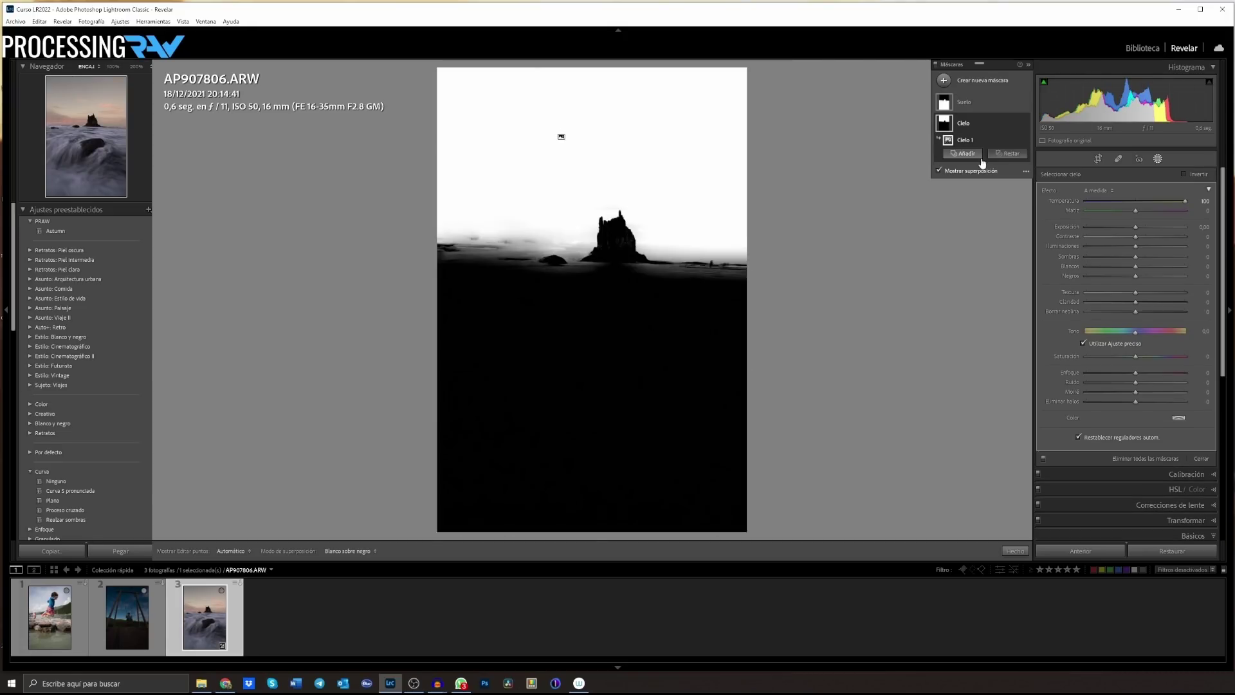
pyautogui.doubleClick(1068, 200)
pyautogui.click(980, 104)
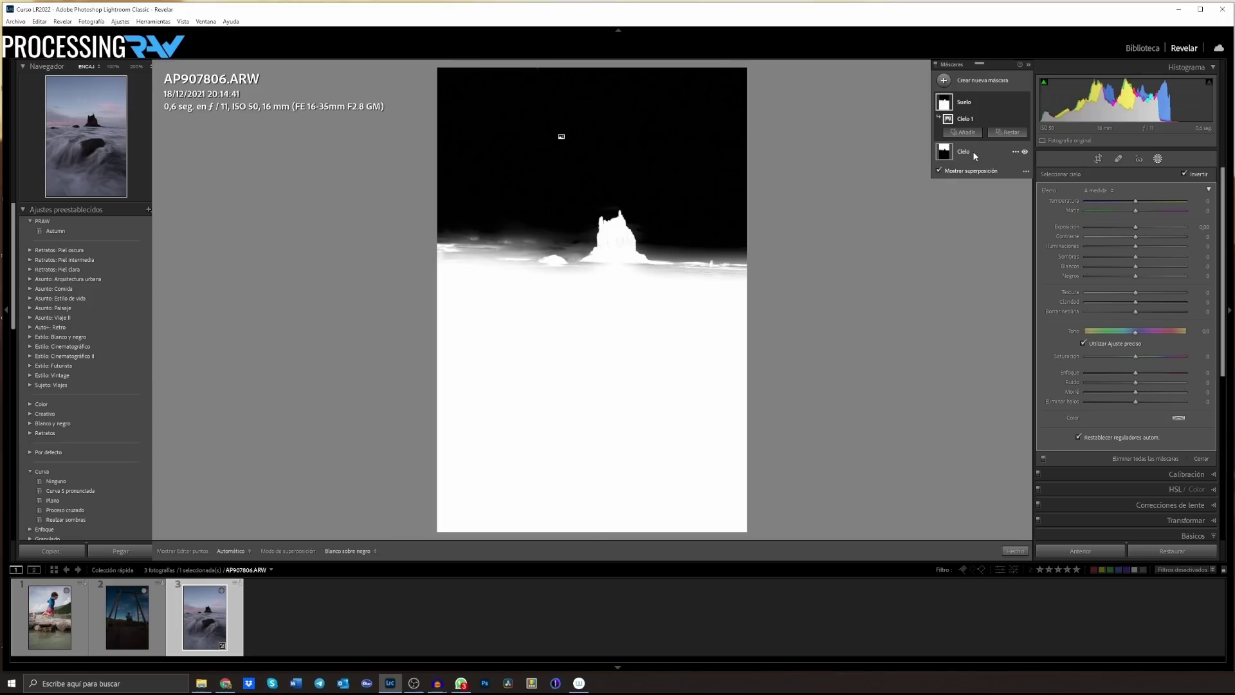
pyautogui.click(971, 152)
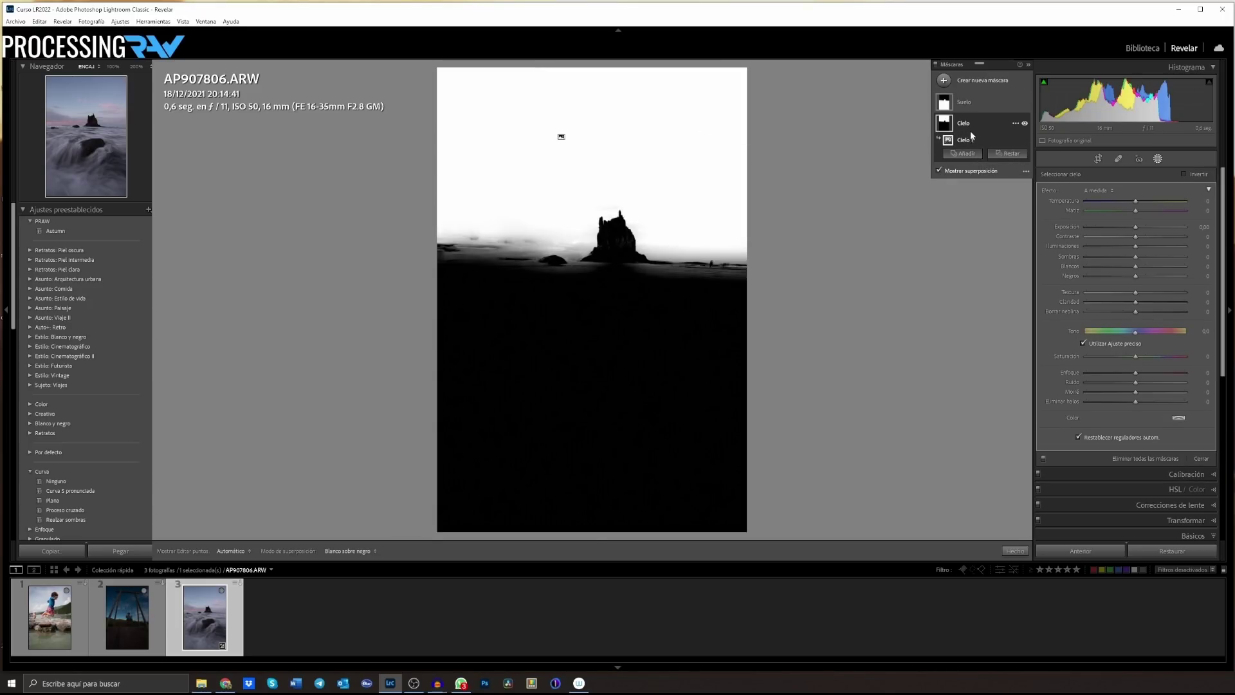
pyautogui.click(970, 102)
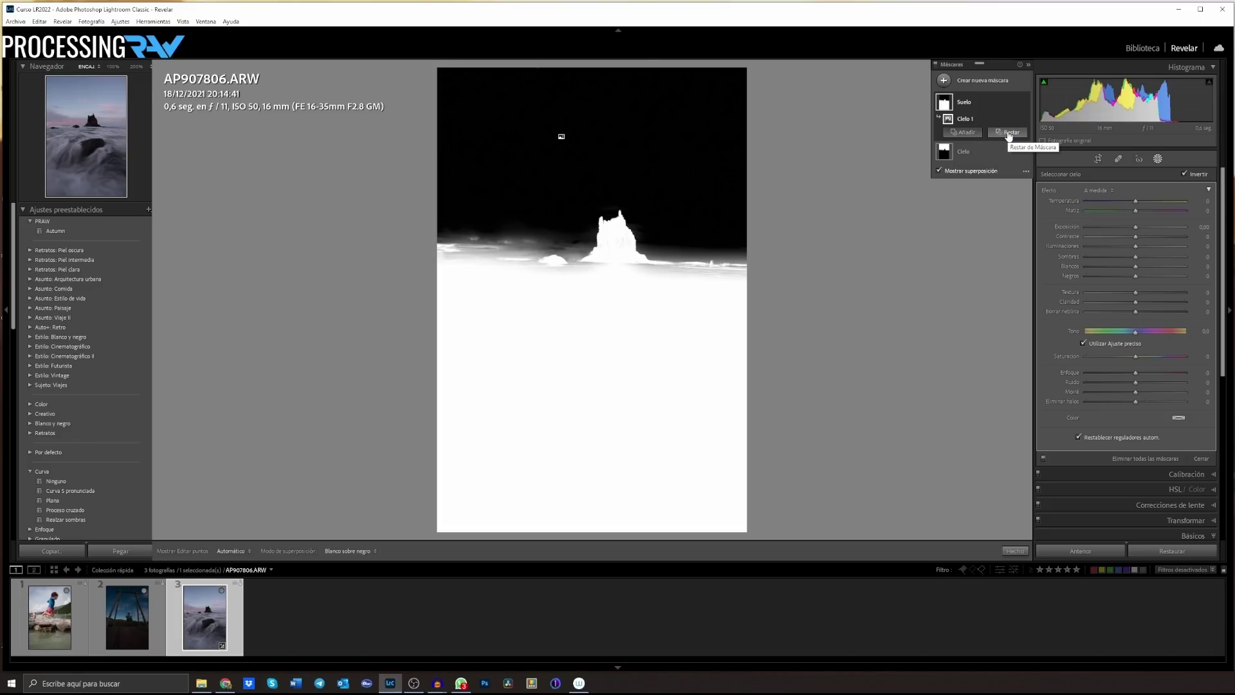
pyautogui.click(966, 135)
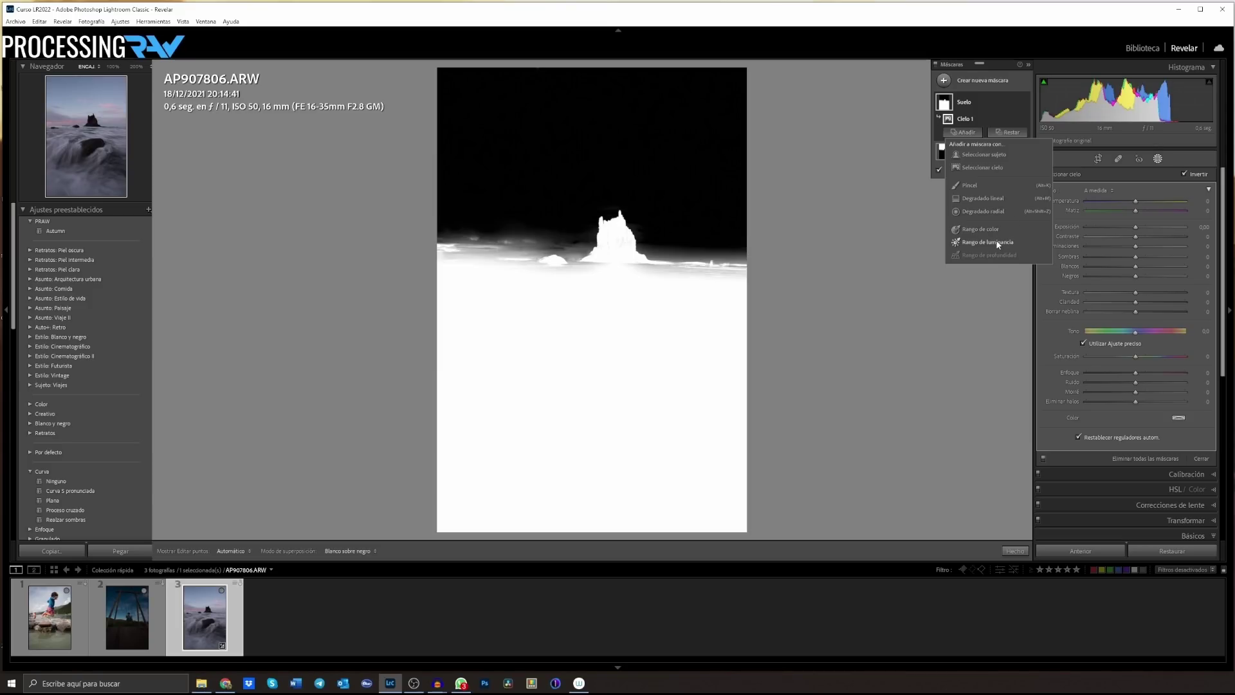
# Add brush strokes painting white arches and a diagonal into the Suelo mask
pyautogui.click(973, 186)
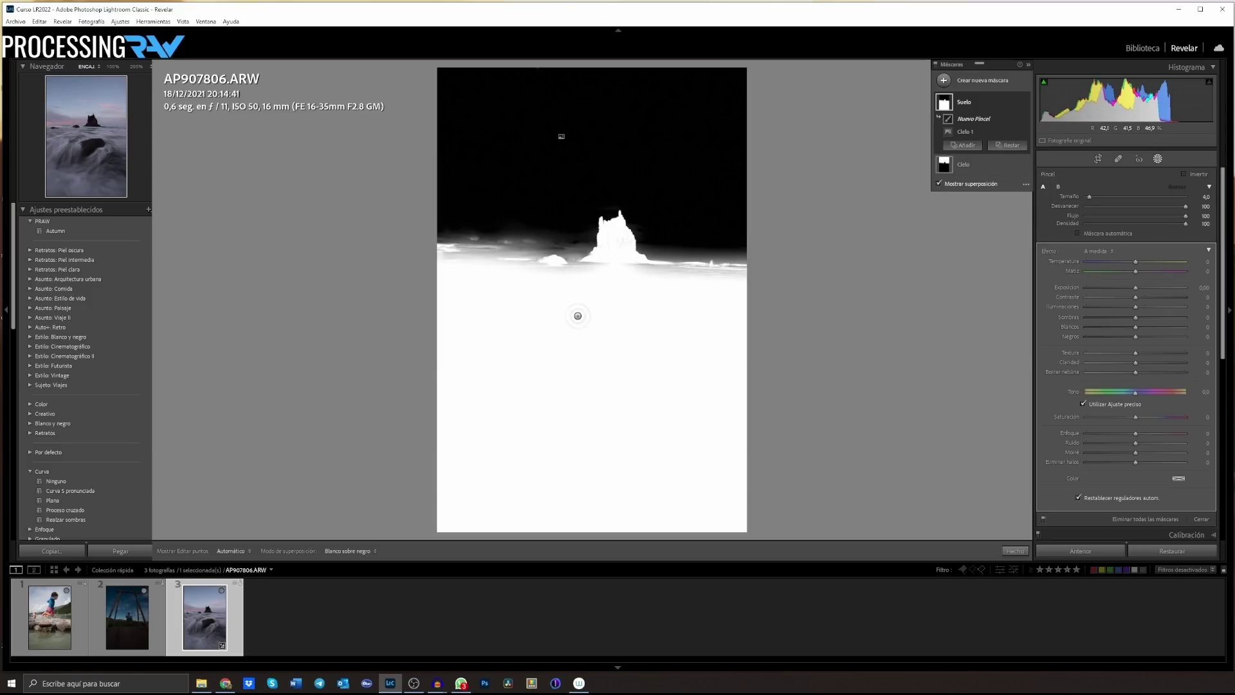
pyautogui.moveTo(514, 256)
pyautogui.mouseDown()
pyautogui.moveTo(537, 139)
pyautogui.moveTo(600, 82)
pyautogui.mouseUp()
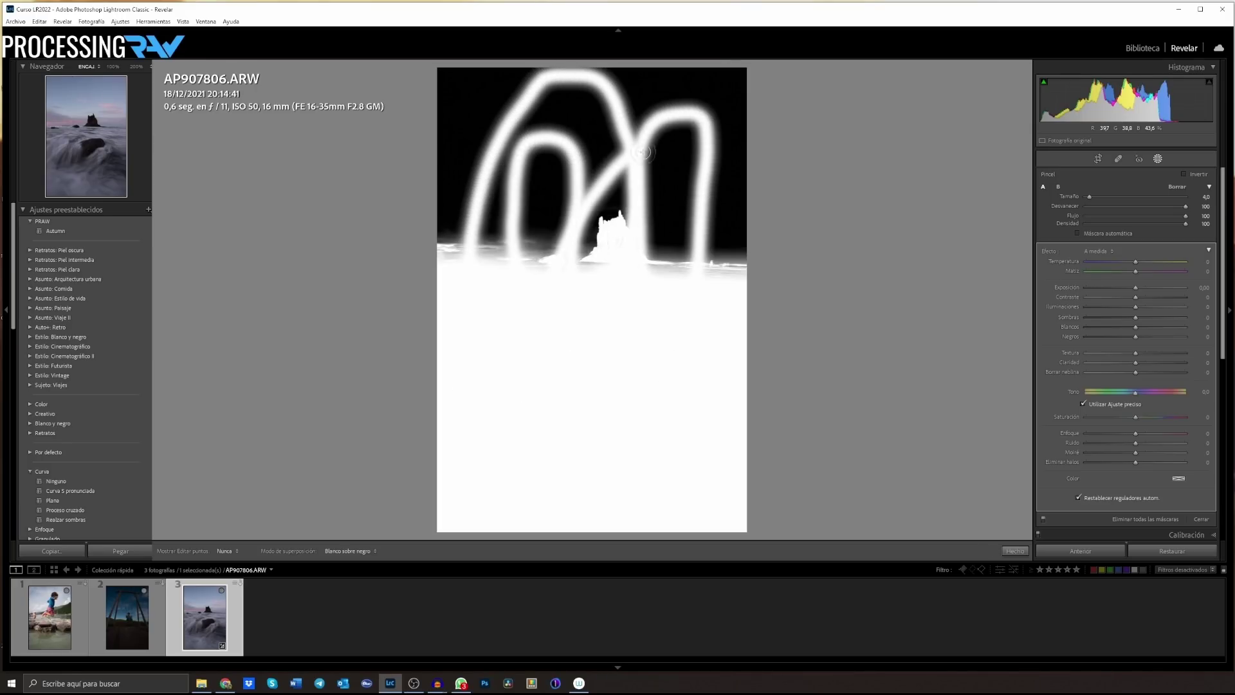
pyautogui.moveTo(600, 82); pyautogui.dragTo(533, 276)
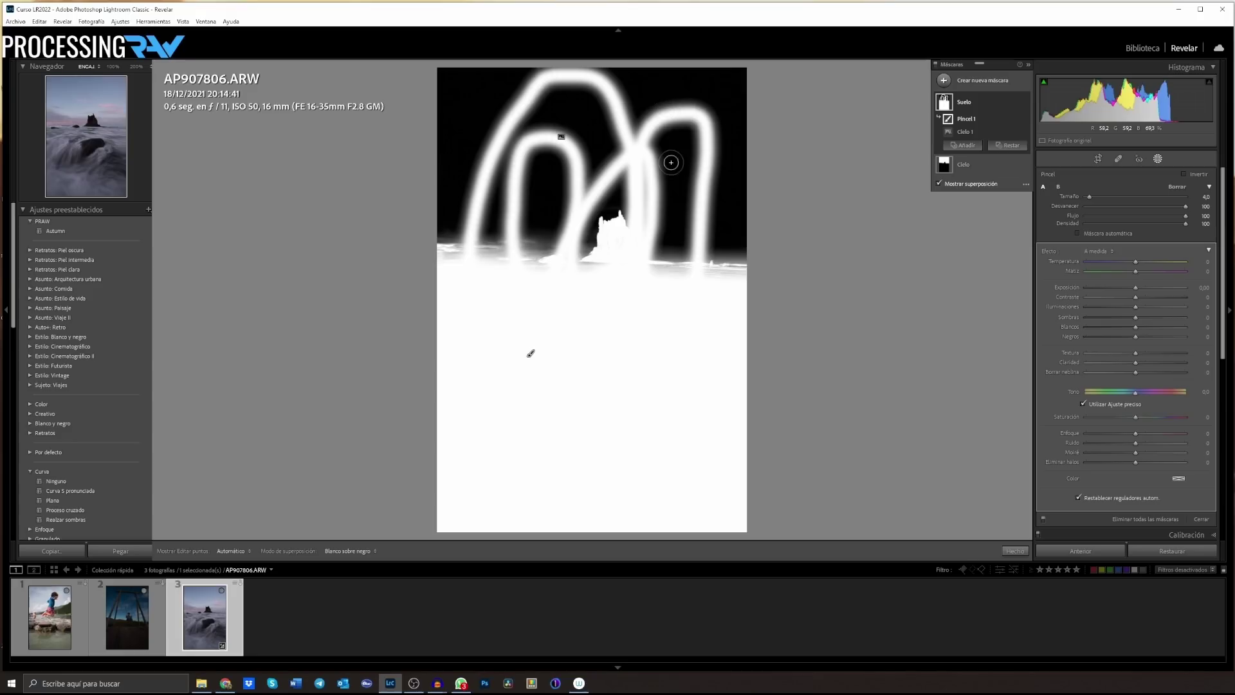
pyautogui.click(1008, 144)
pyautogui.moveTo(721, 149); pyautogui.dragTo(524, 264)
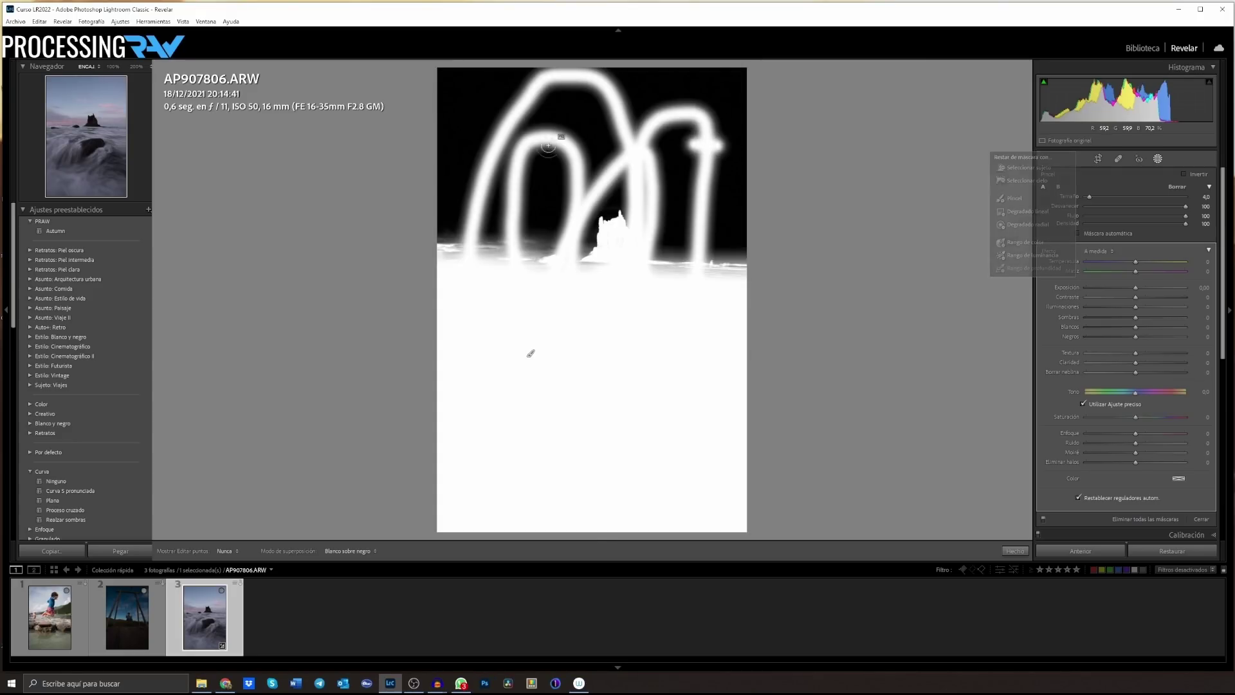
# Subtract a linear gradient from Suelo that fades out the bottom of the photo
pyautogui.click(1012, 146)
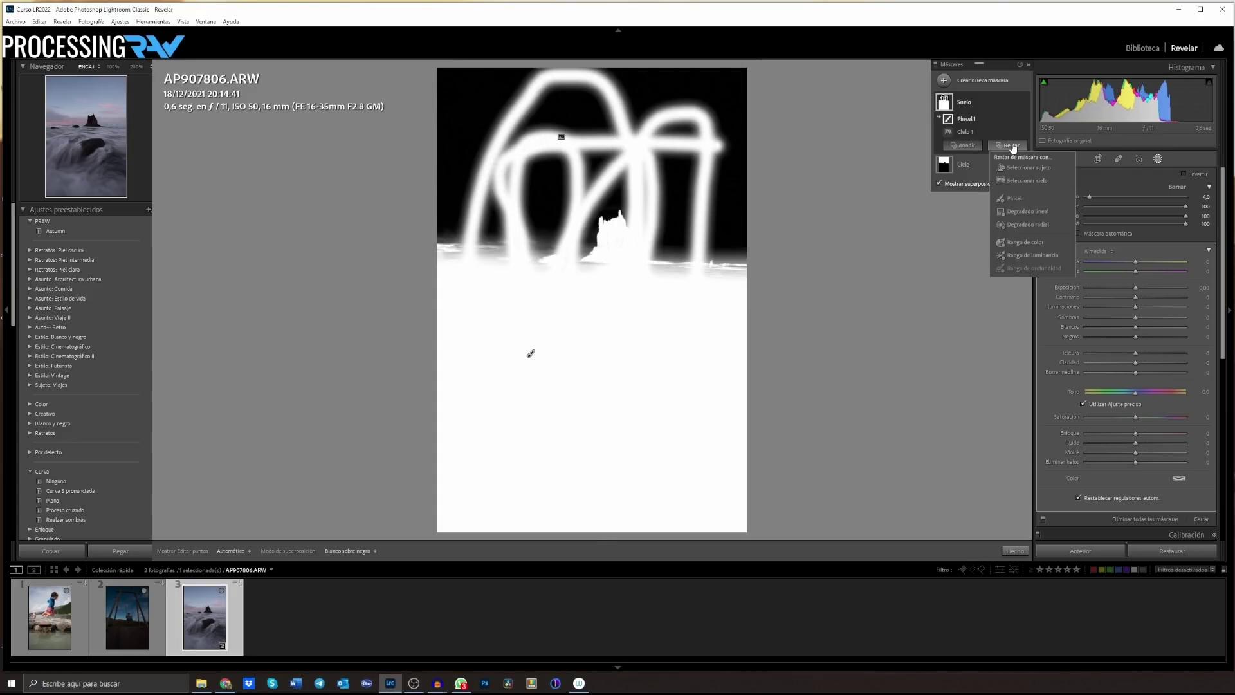
pyautogui.click(1022, 212)
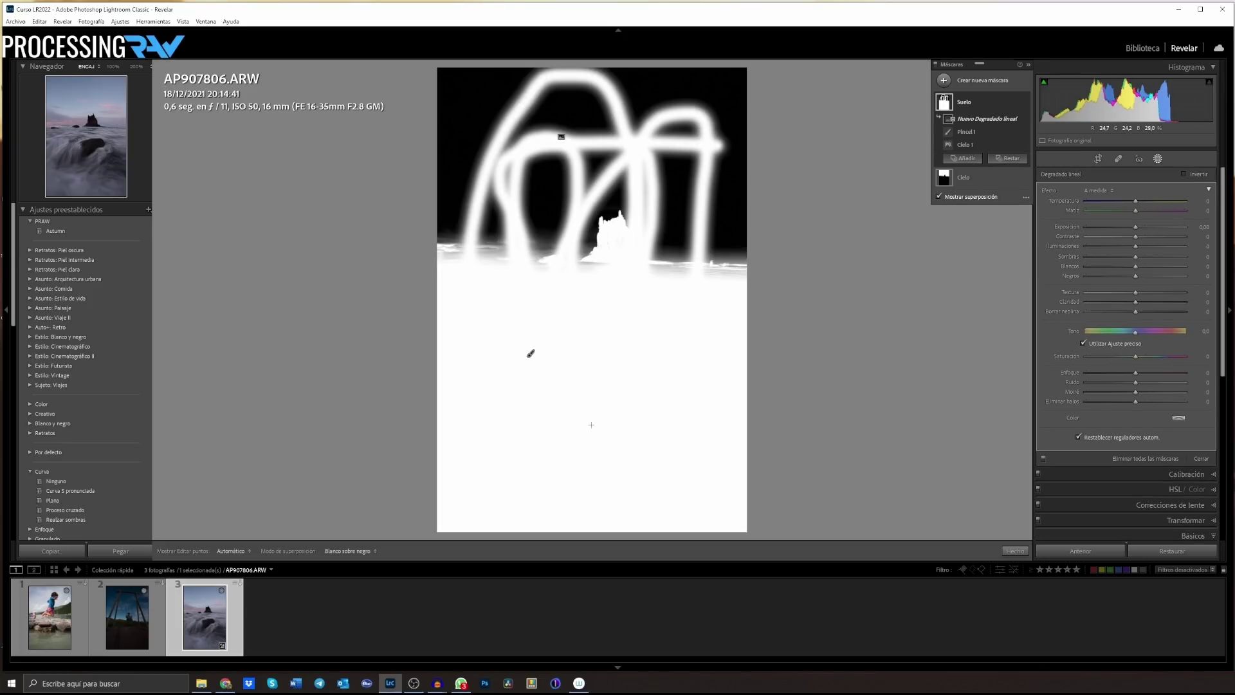
pyautogui.moveTo(591, 424); pyautogui.dragTo(589, 260)
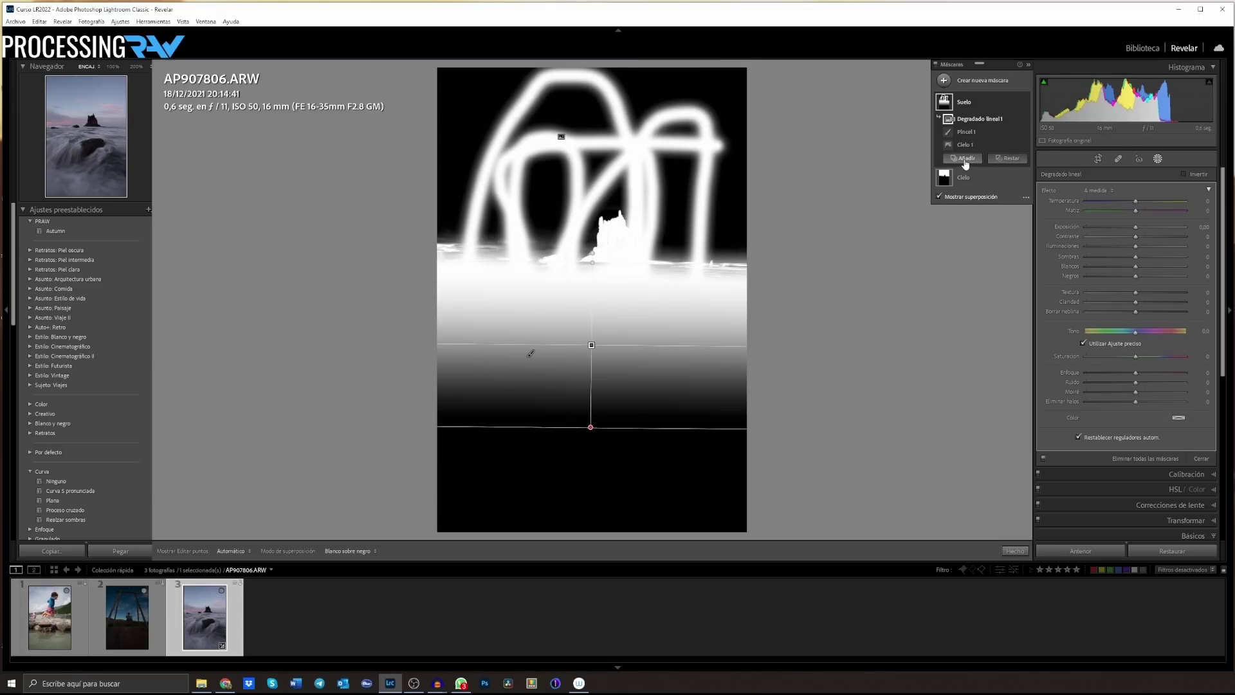
pyautogui.click(981, 102)
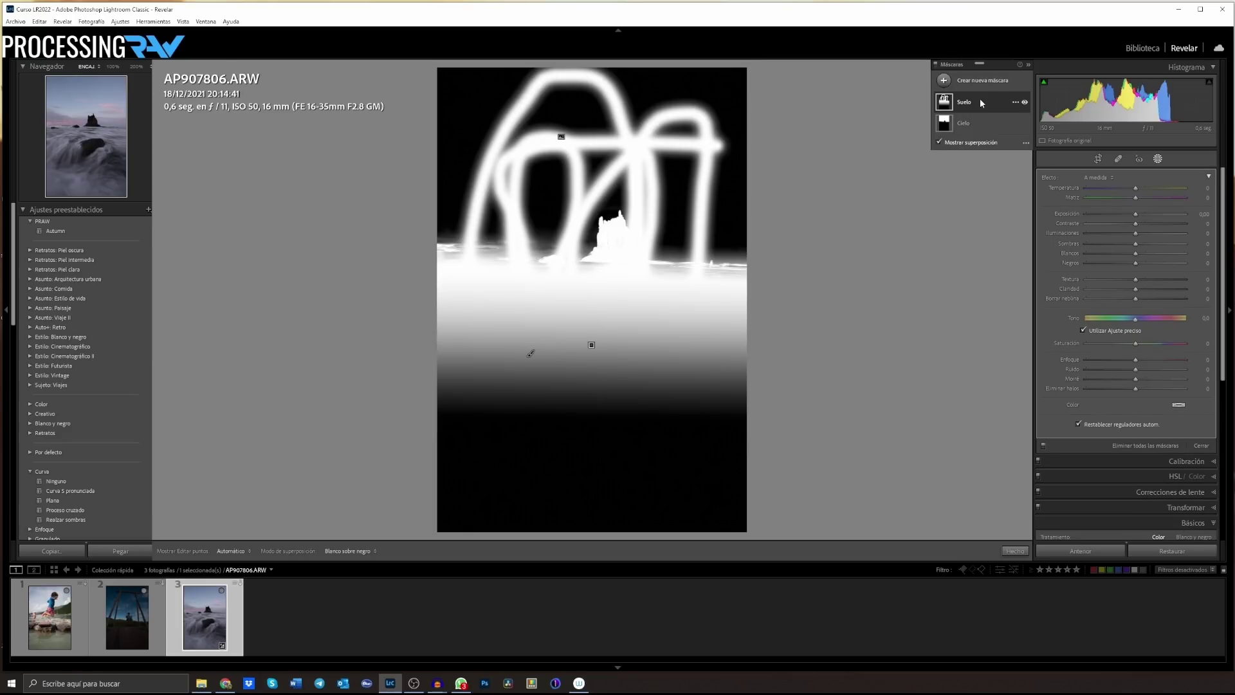
pyautogui.click(983, 104)
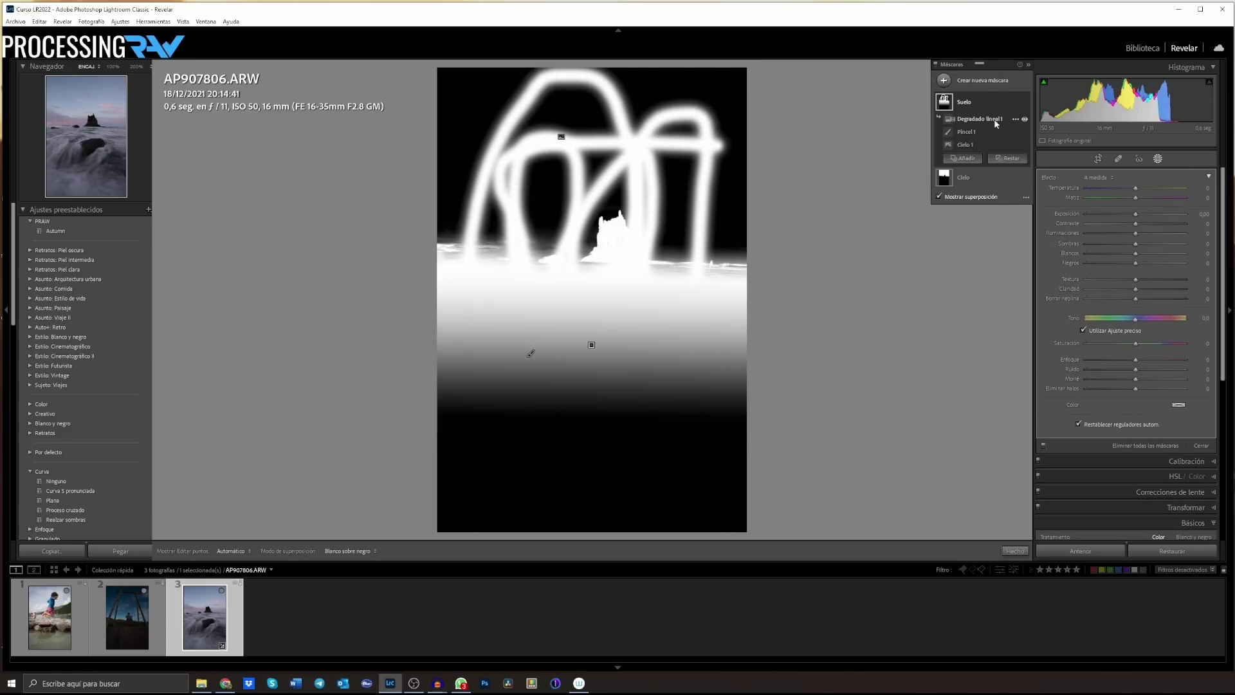
pyautogui.rightClick(995, 122)
# Delete the linear gradient and Pincel 1 brush components from Suelo
pyautogui.click(1029, 197)
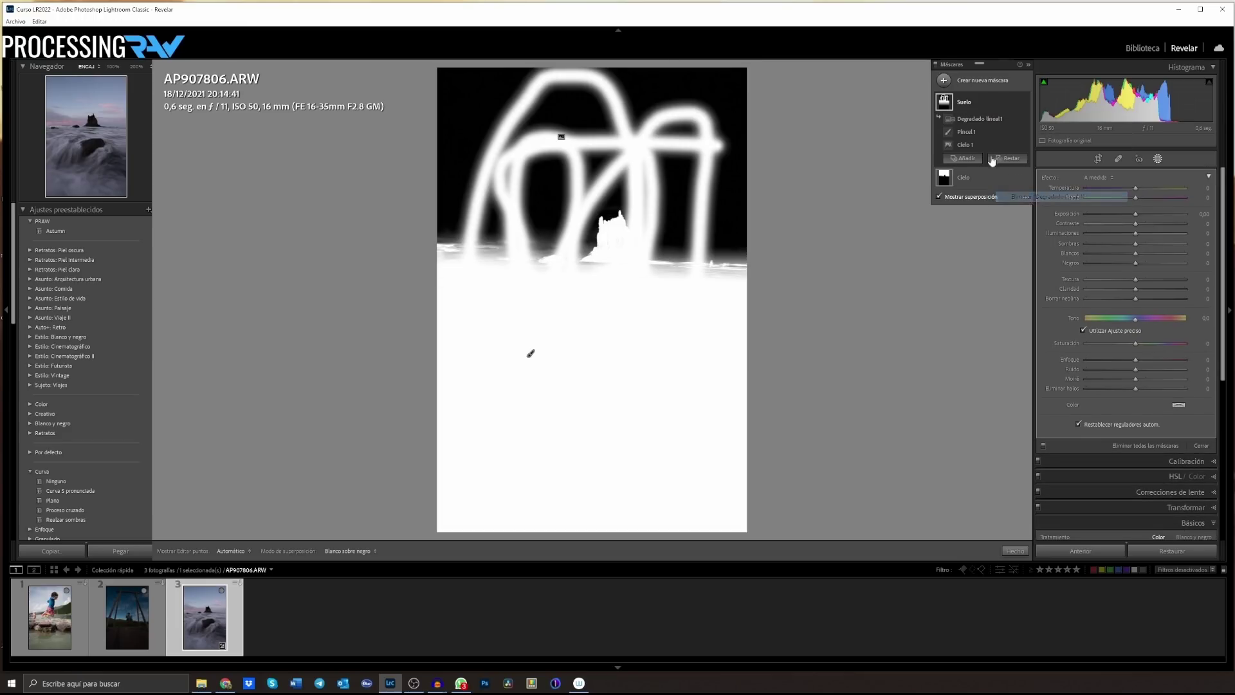
pyautogui.click(968, 119)
pyautogui.rightClick(979, 121)
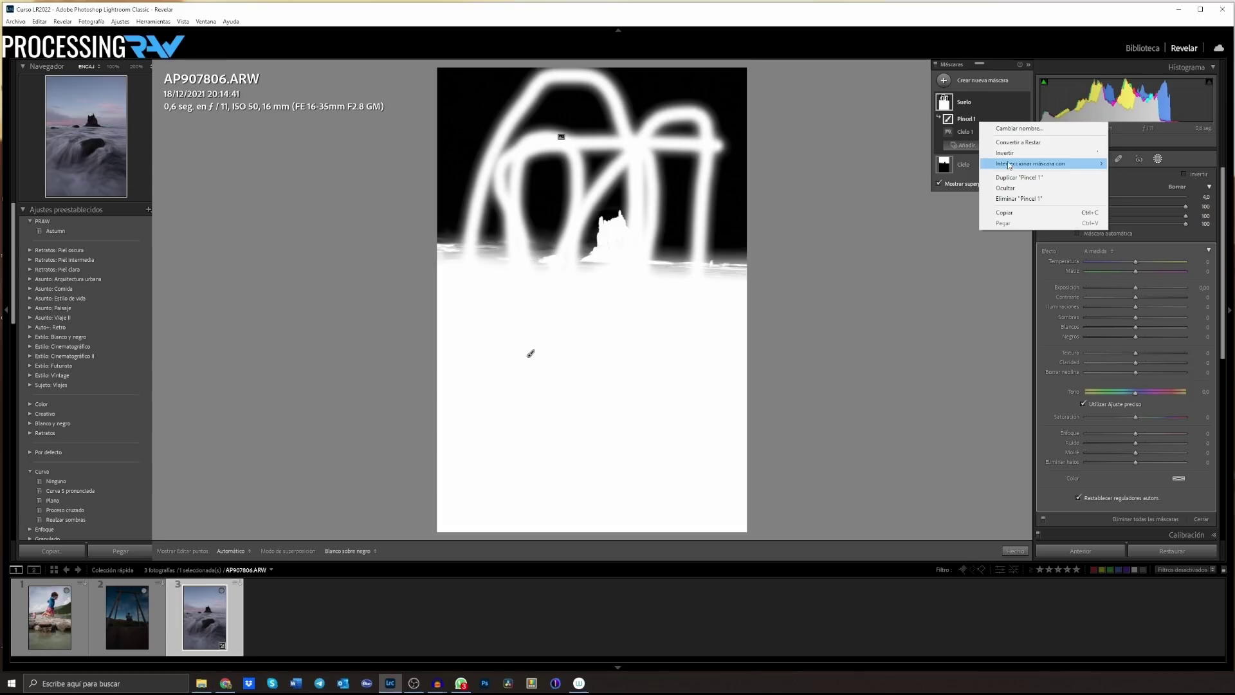
pyautogui.click(1014, 199)
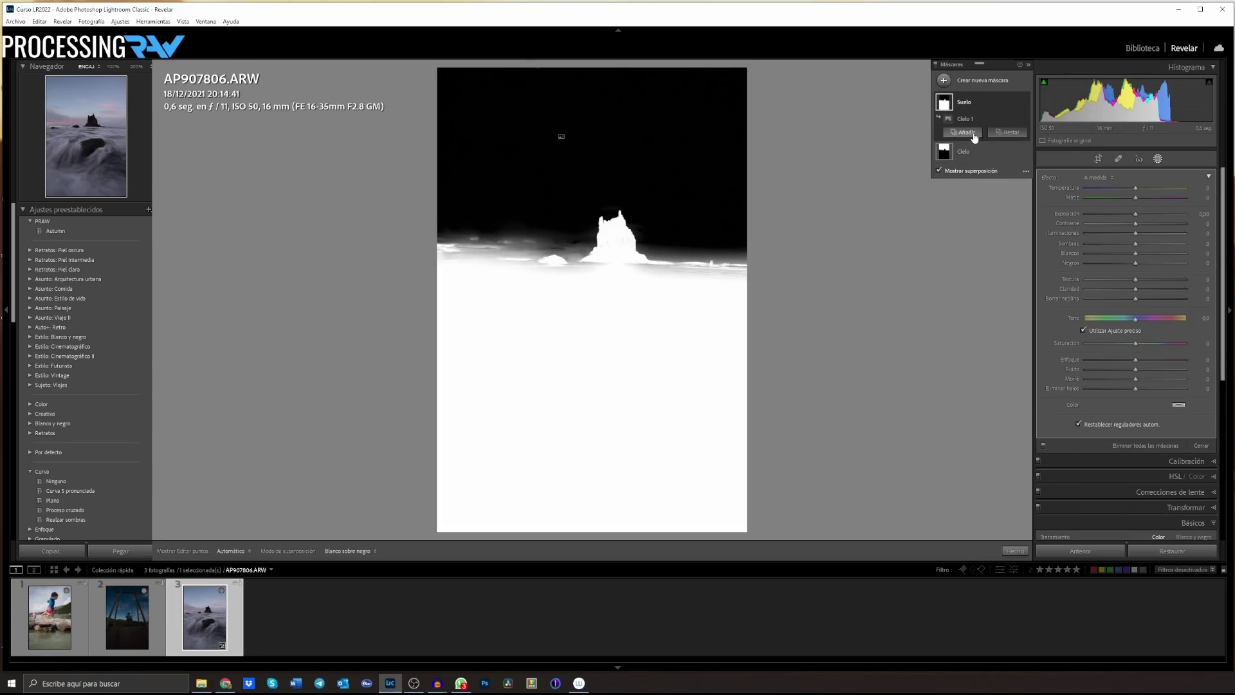
# Rename the Cielo 1 component to 'mascara suelo'
pyautogui.rightClick(972, 119)
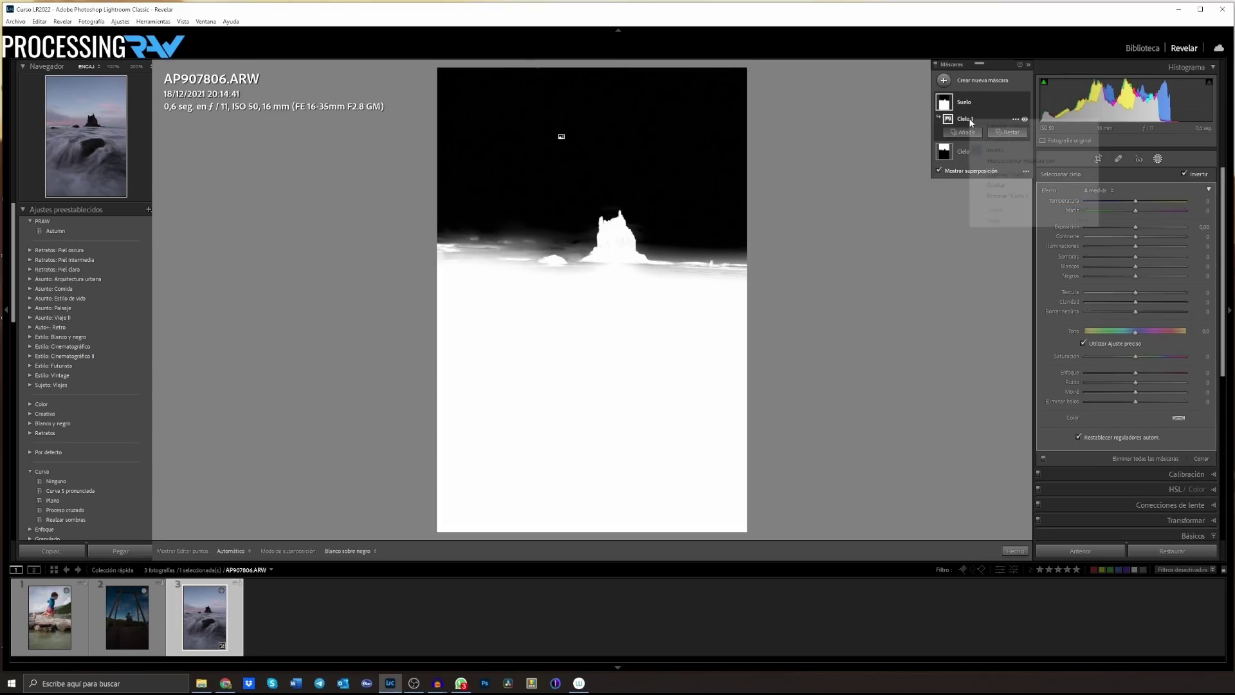
pyautogui.click(989, 124)
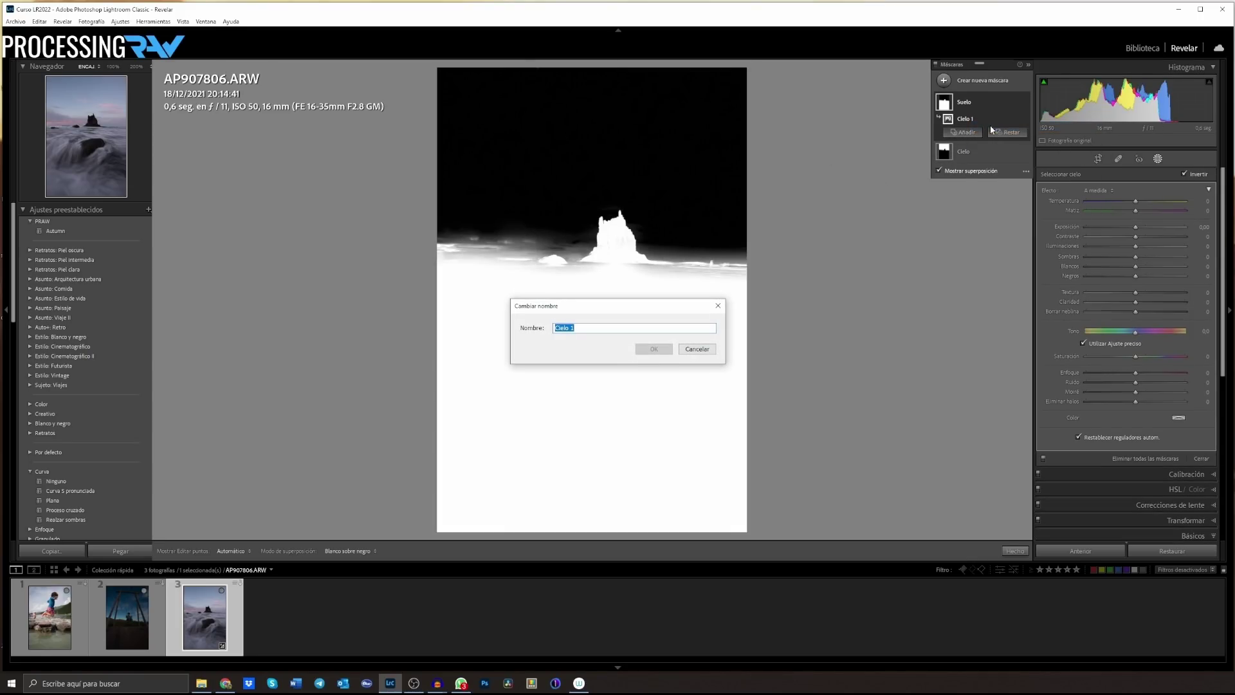
pyautogui.write('mascara suelo')
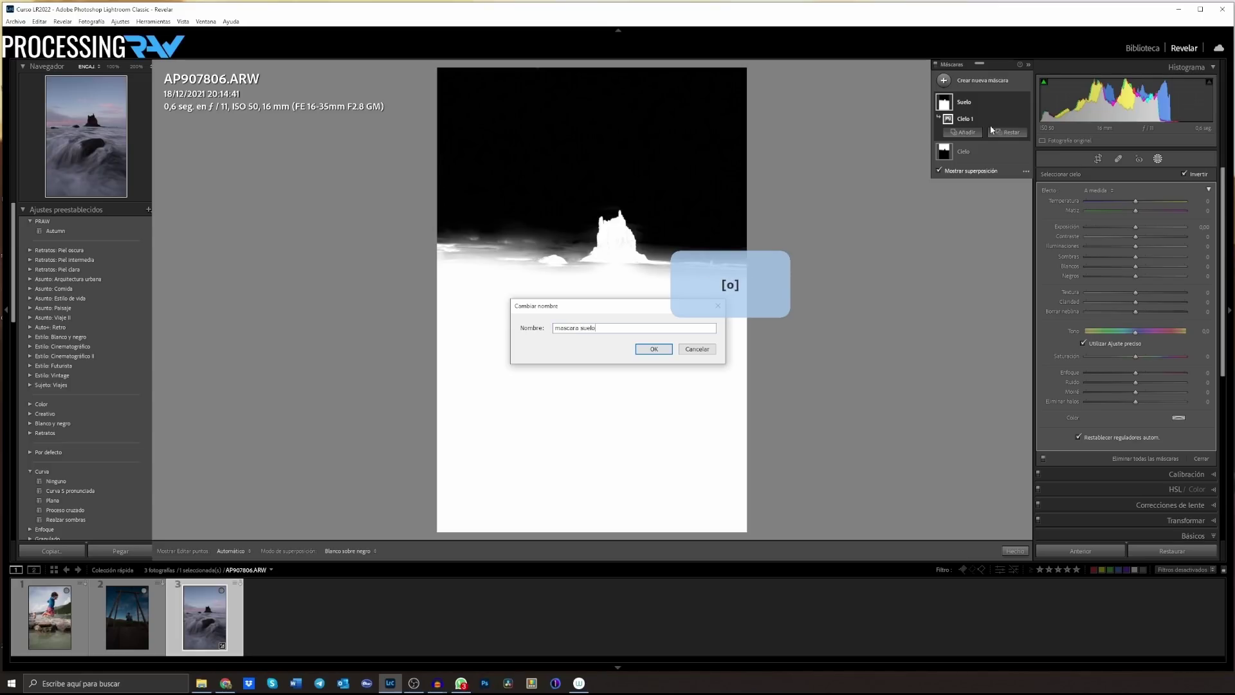
pyautogui.press('Return')
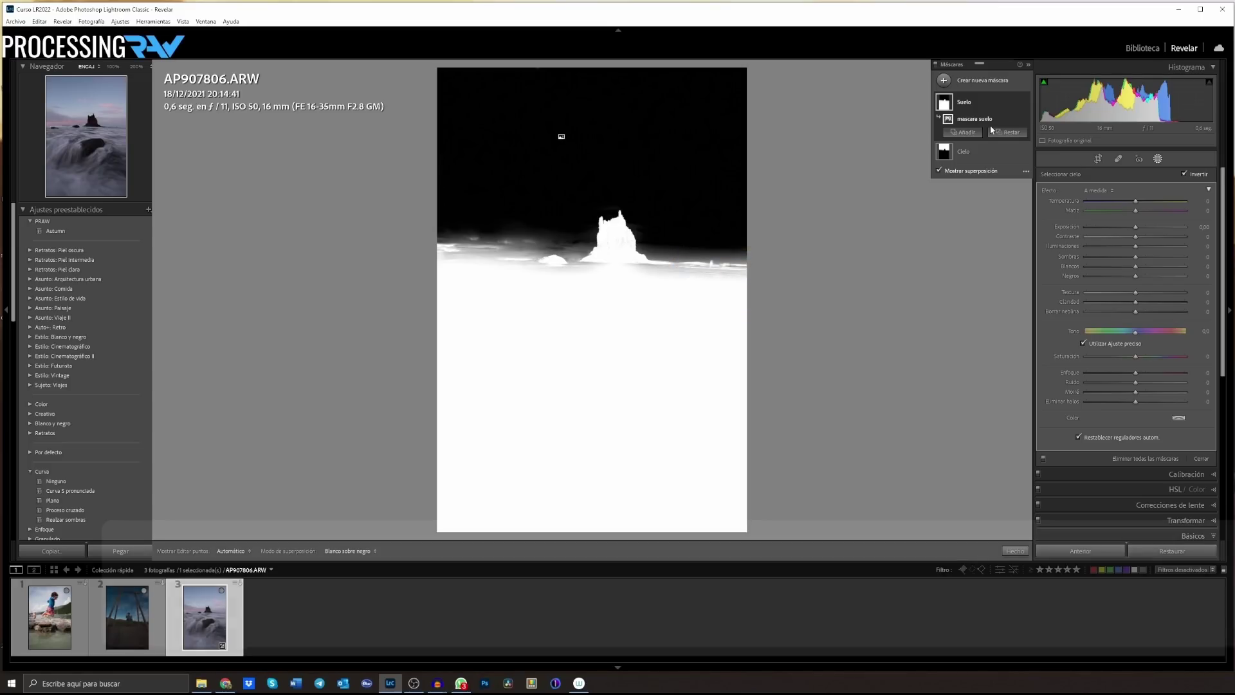
# Intersect mascara suelo with a luminance range limited to 0–26/51
pyautogui.rightClick(1014, 120)
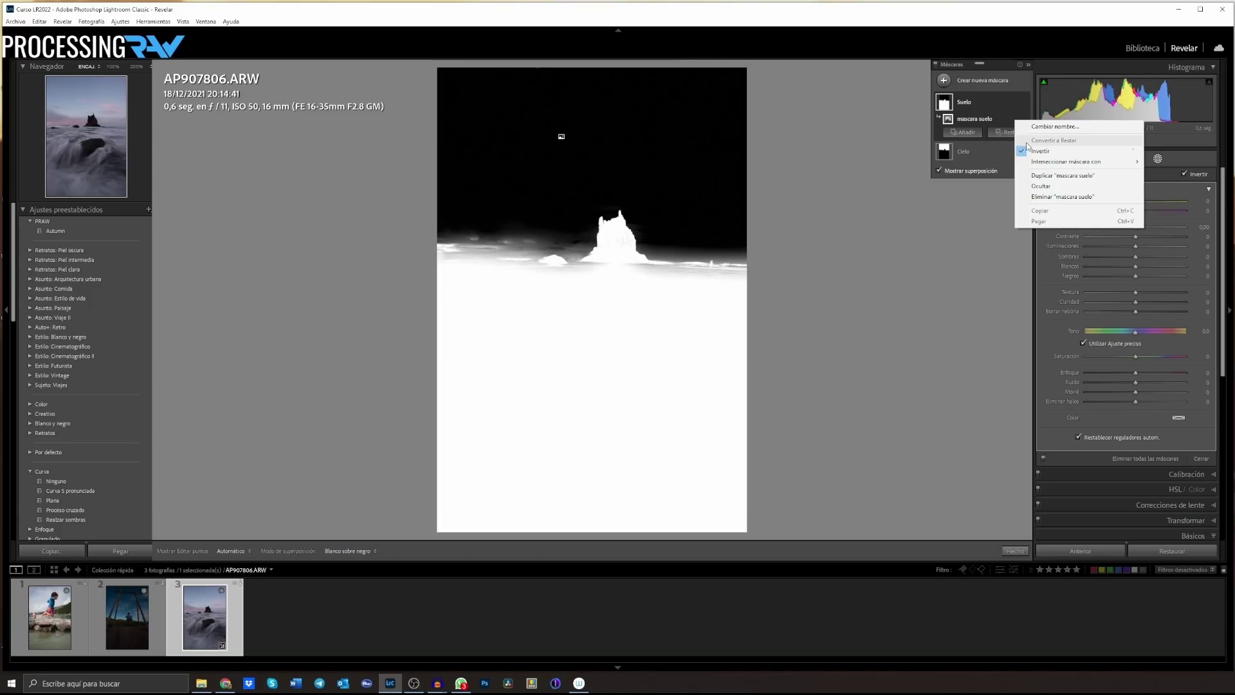
pyautogui.moveTo(1065, 161)
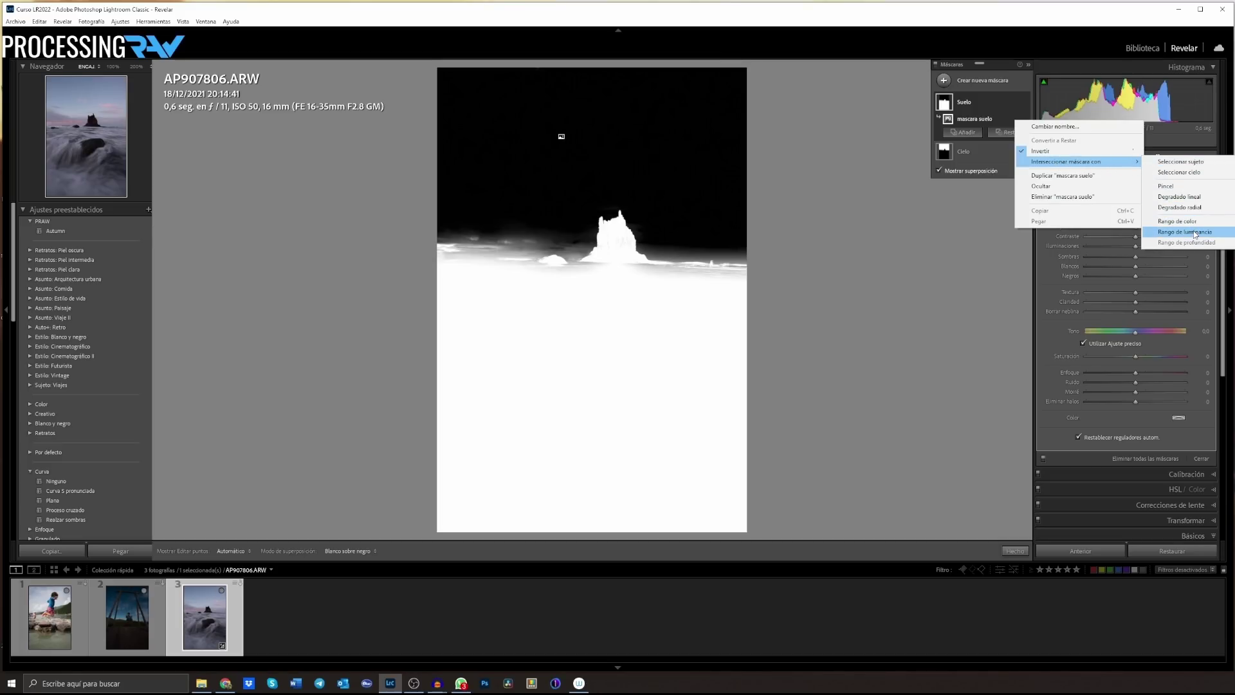
pyautogui.click(1194, 232)
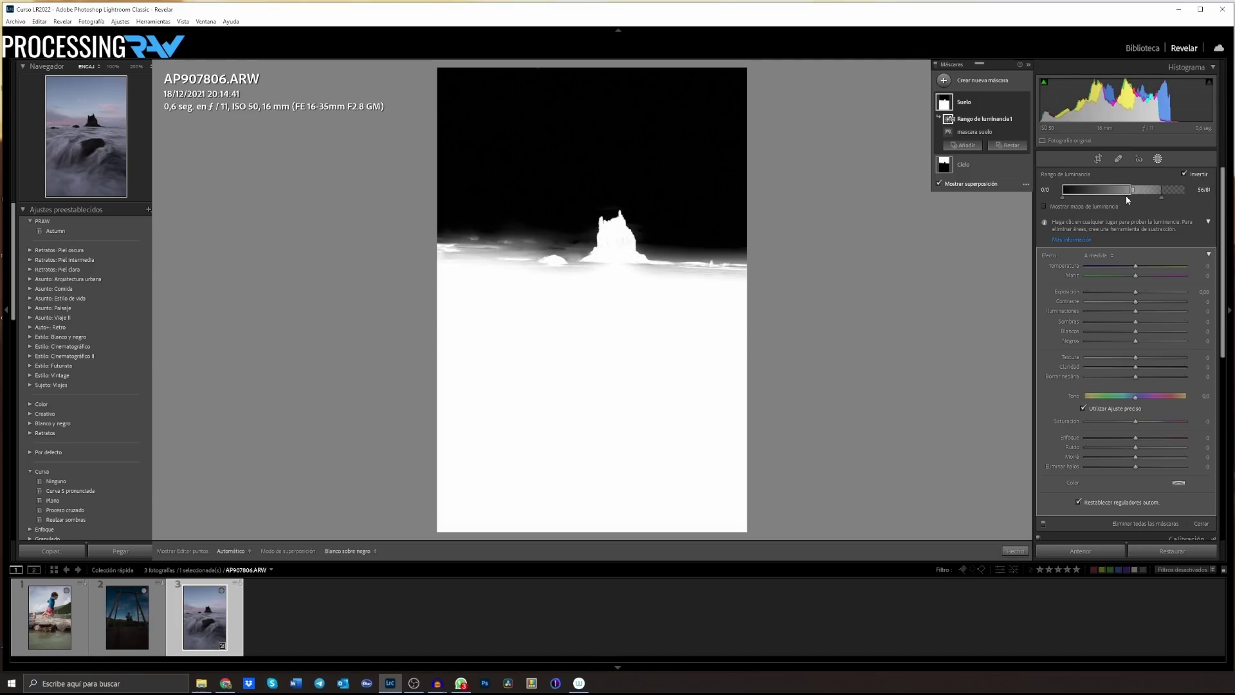
pyautogui.moveTo(1188, 193); pyautogui.dragTo(1096, 195)
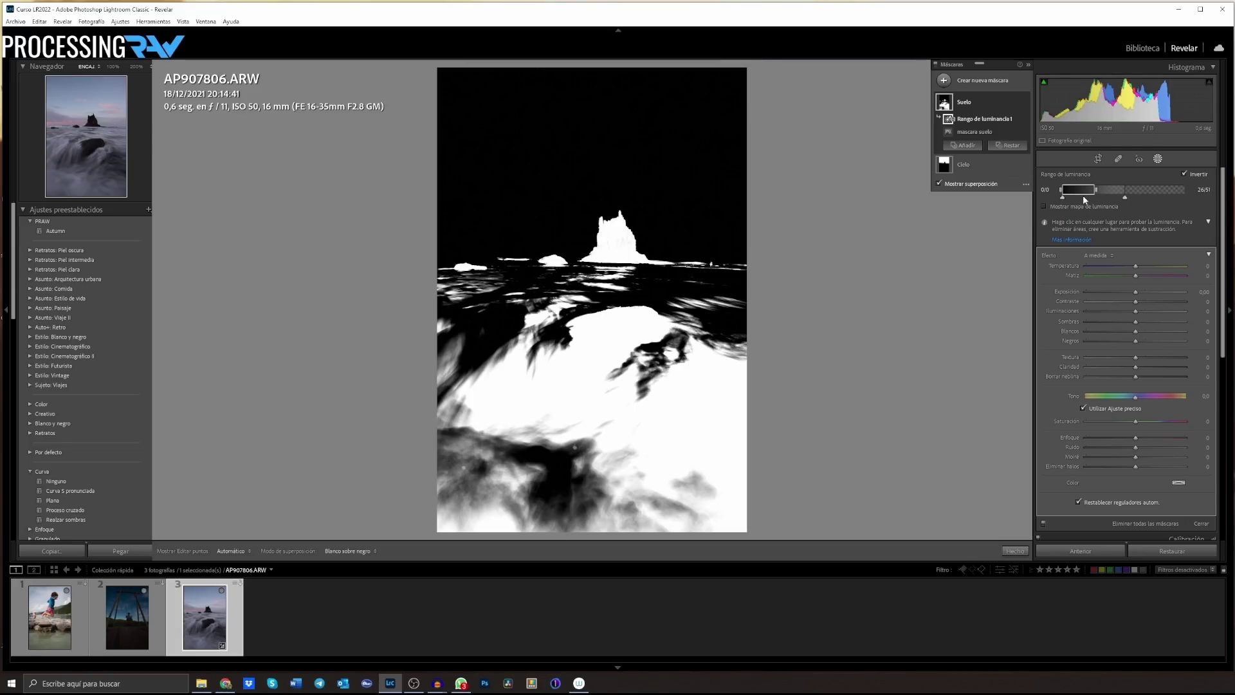
# Compare the mascara suelo and luminance range visibility, then delete Rango de luminancia 1
pyautogui.moveTo(984, 131)
pyautogui.click(1024, 132)
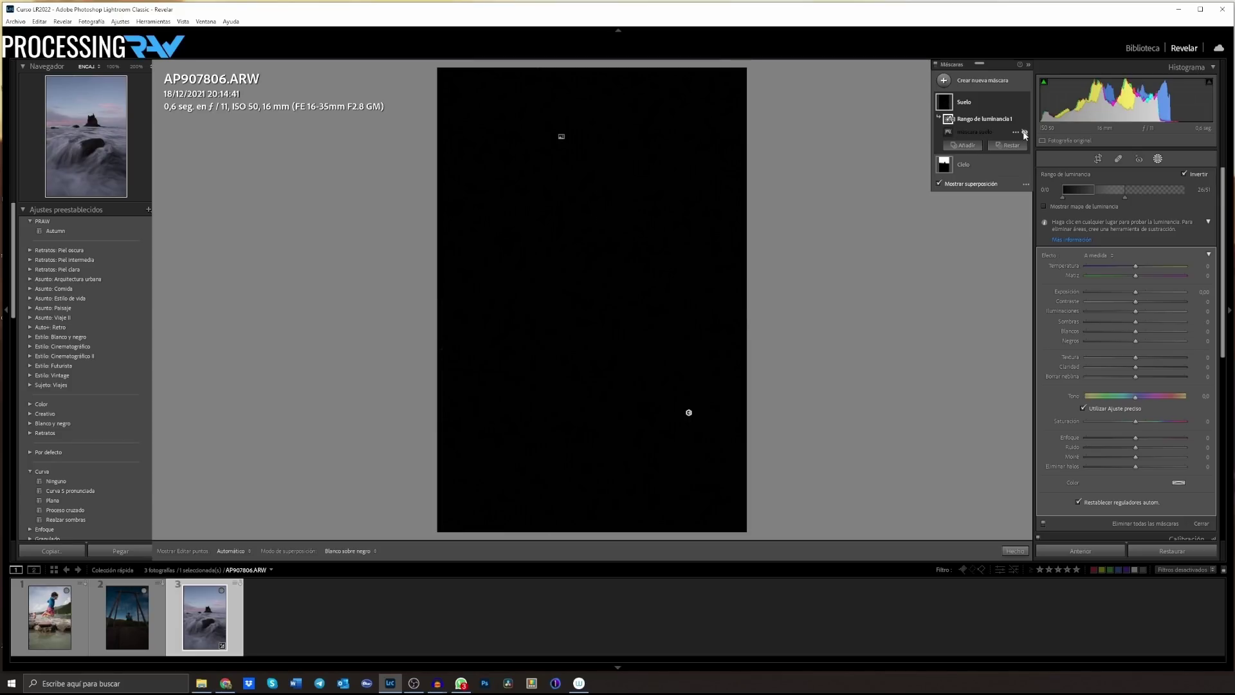
pyautogui.click(1025, 133)
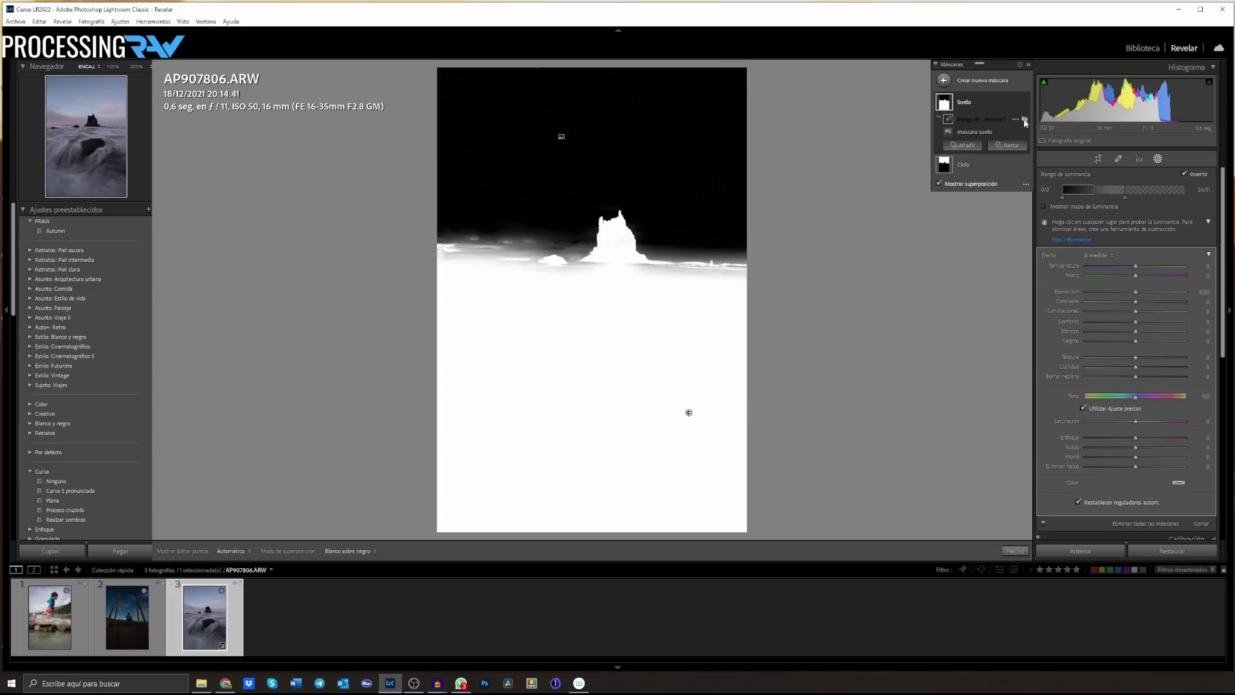
pyautogui.click(1024, 120)
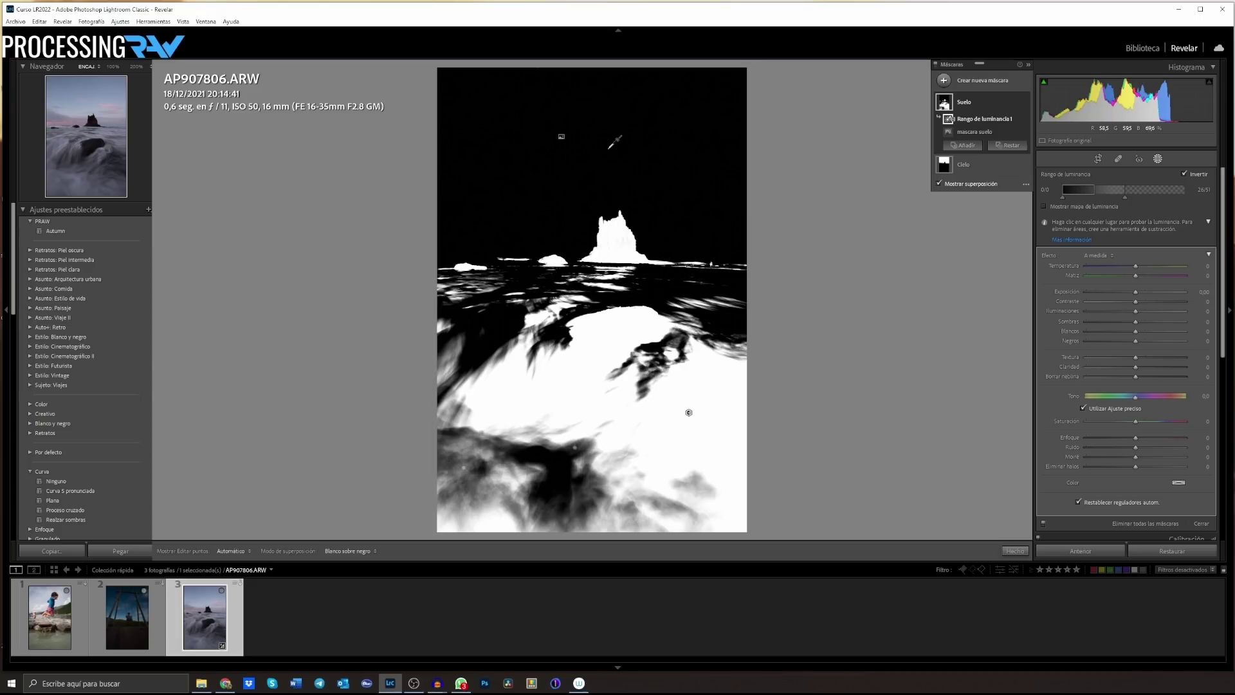
pyautogui.rightClick(1026, 118)
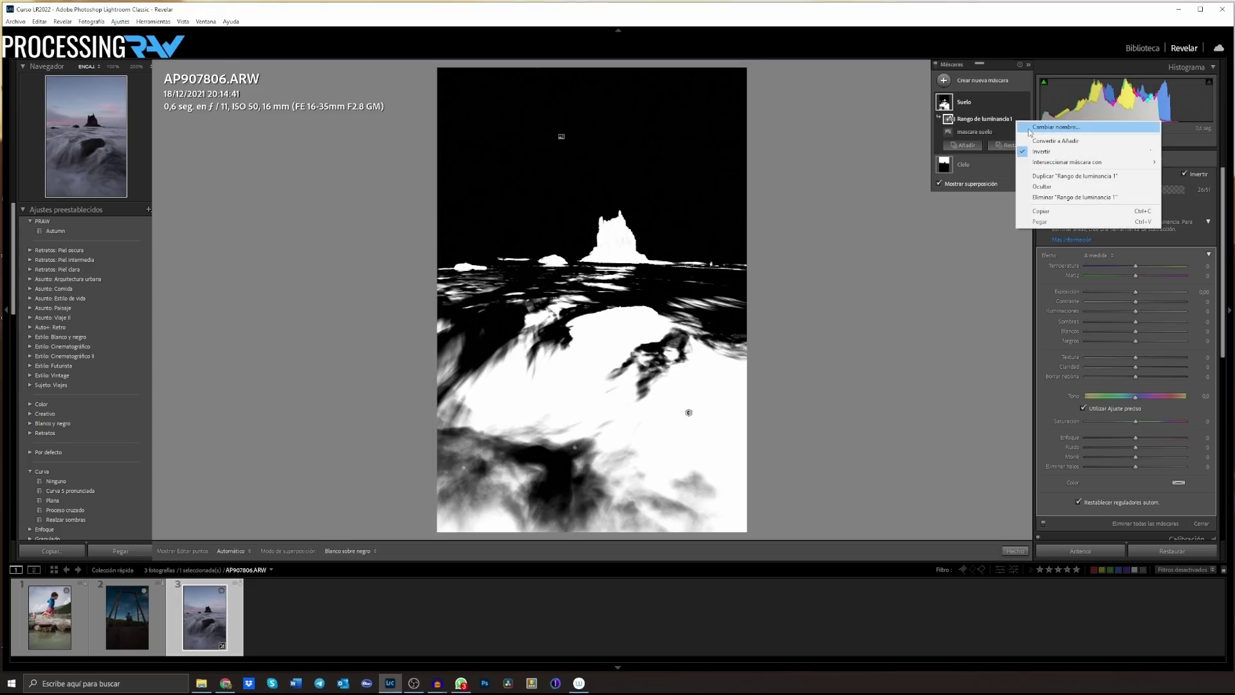
pyautogui.click(1054, 198)
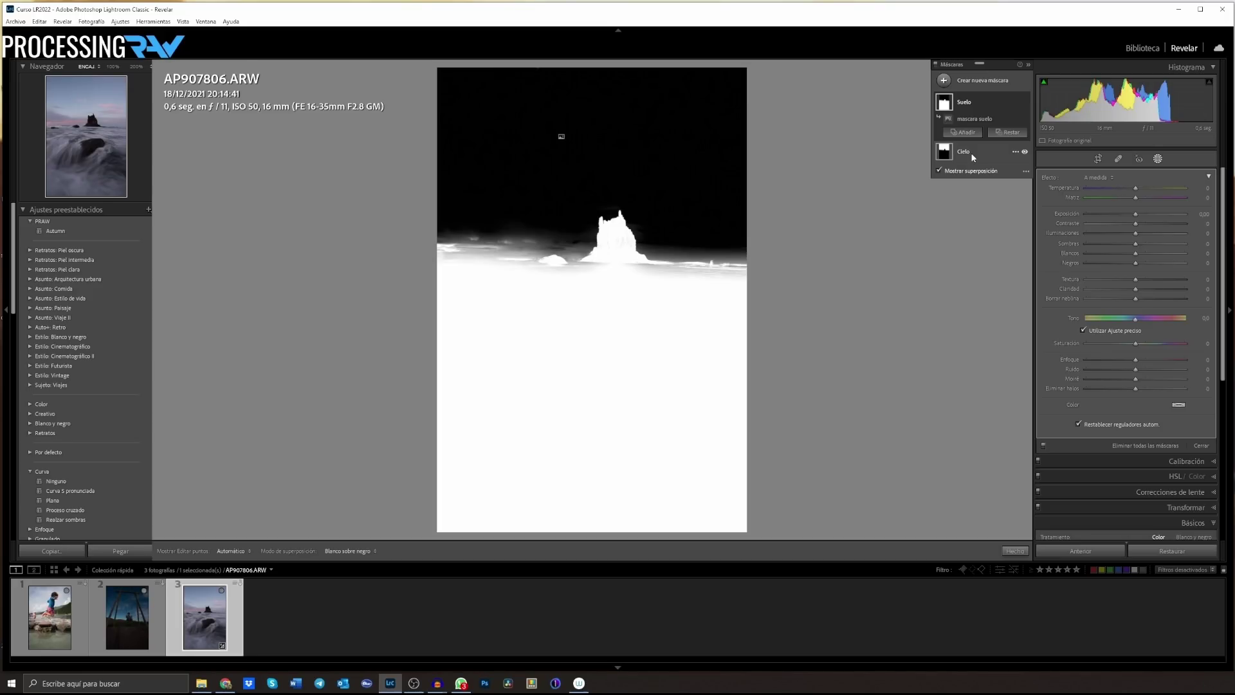
# Create Máscara 1 as a linear gradient dragged from the horizon down over the sea
pyautogui.moveTo(979, 102)
pyautogui.click(944, 81)
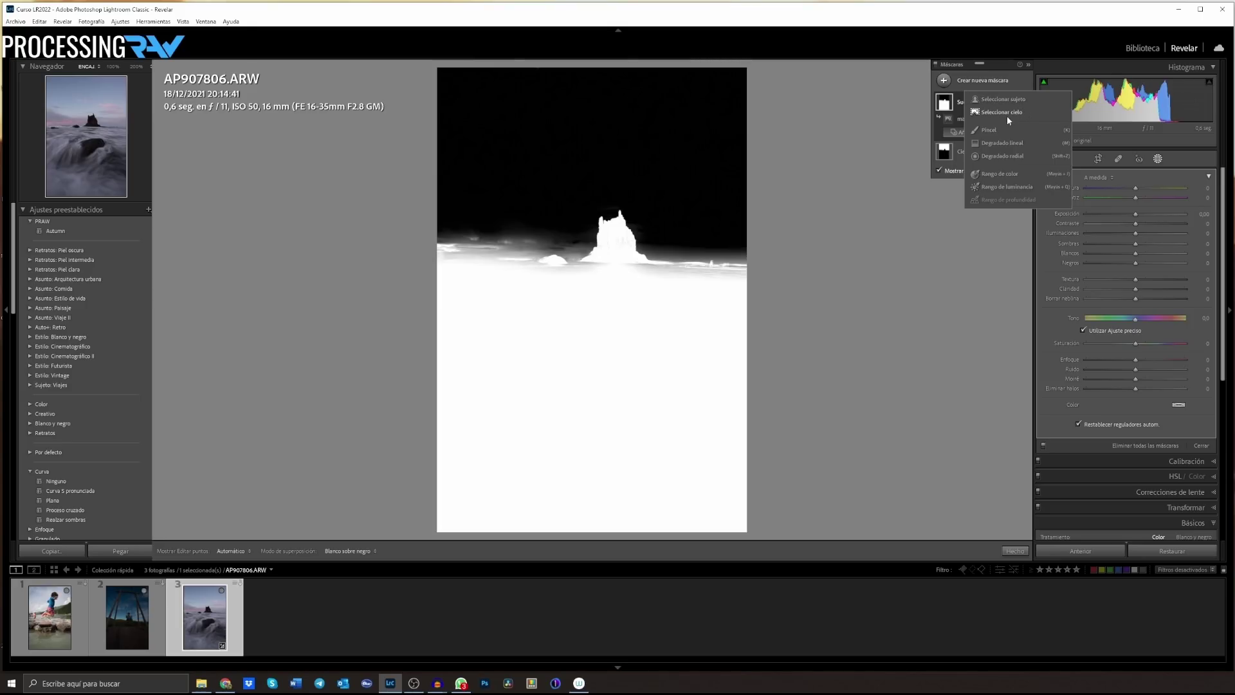
pyautogui.click(996, 143)
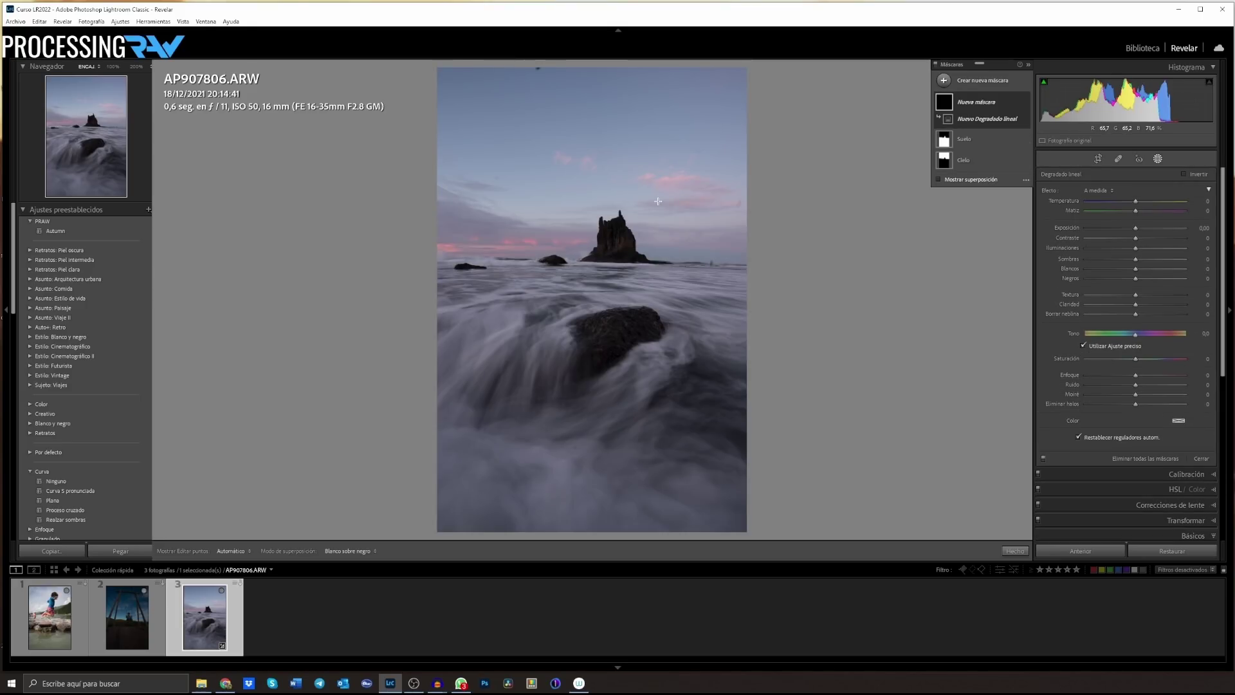
pyautogui.moveTo(656, 201); pyautogui.dragTo(640, 360)
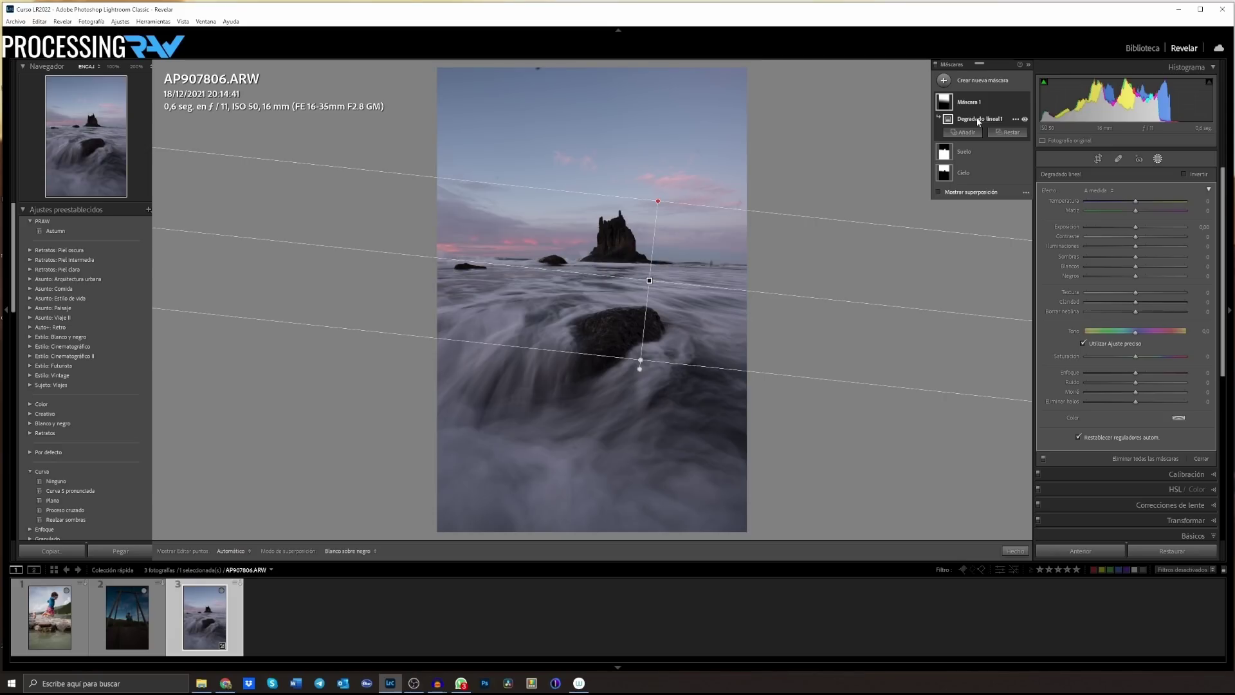
# Level the seascape's horizon with the crop Straighten tool, rotating -0,57
pyautogui.click(1157, 159)
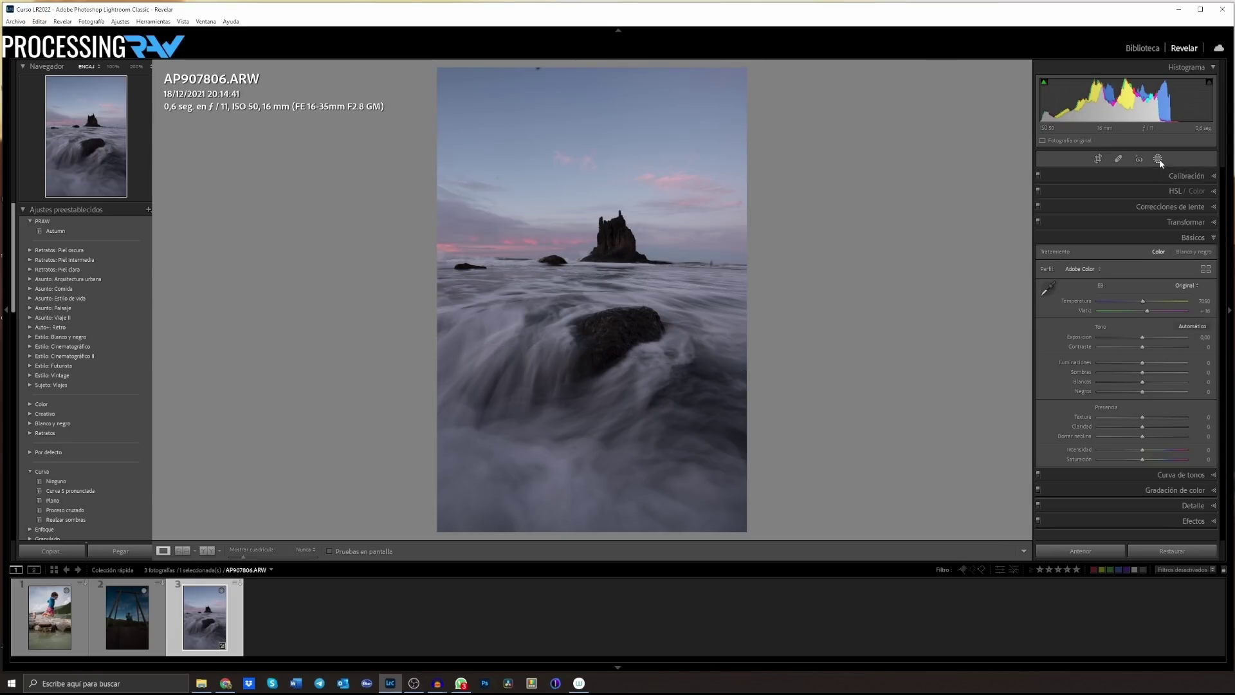
pyautogui.click(1098, 160)
pyautogui.click(1046, 220)
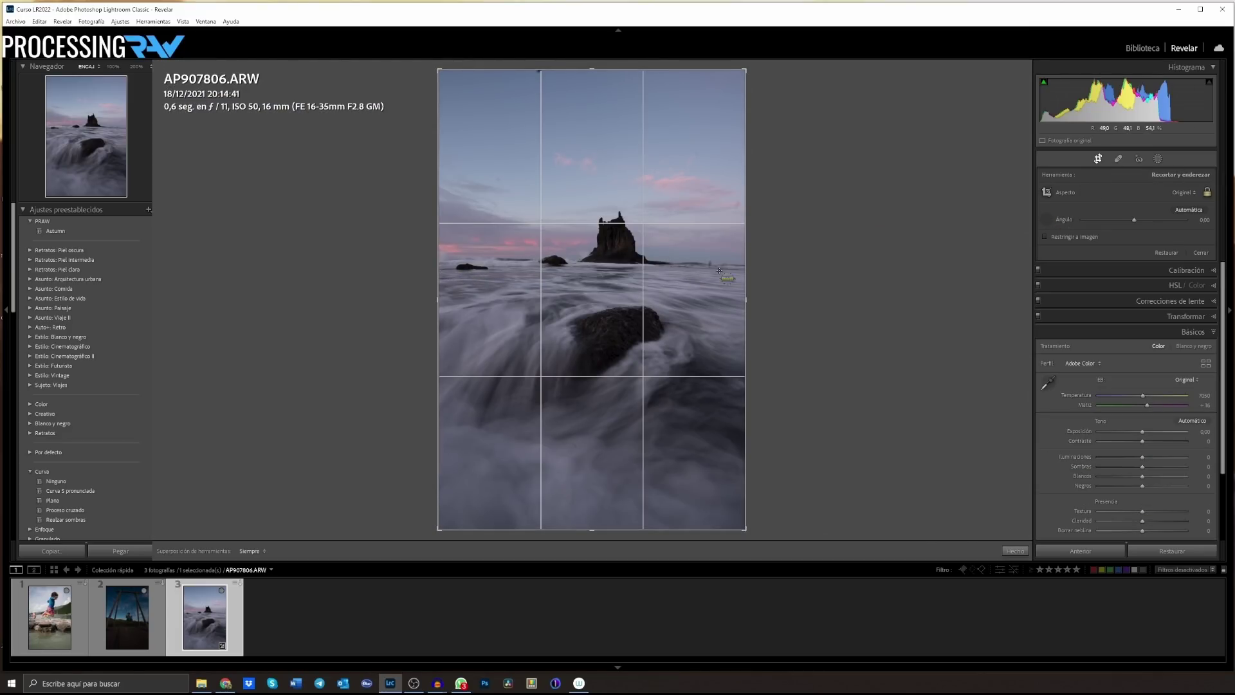
pyautogui.moveTo(748, 264); pyautogui.dragTo(411, 262)
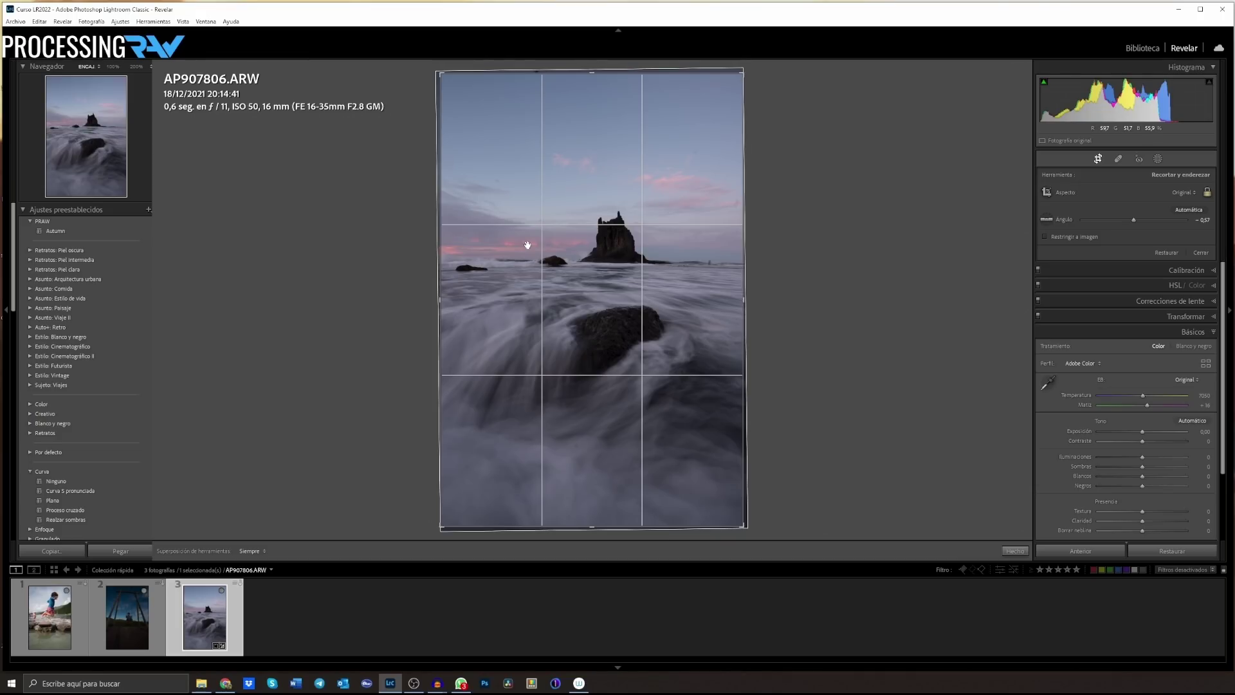
pyautogui.press('Return')
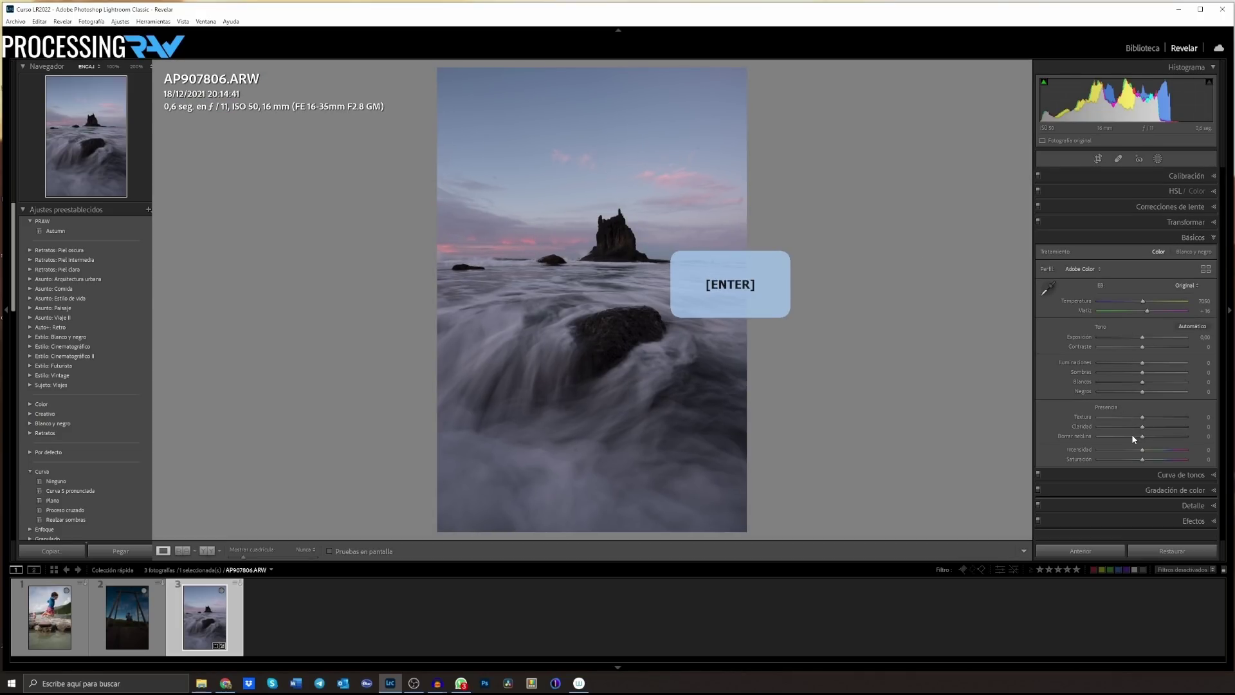
# Set Blue Primary saturation to +100, HSL Yellow saturation +52 and Blue saturation -14
pyautogui.click(1213, 178)
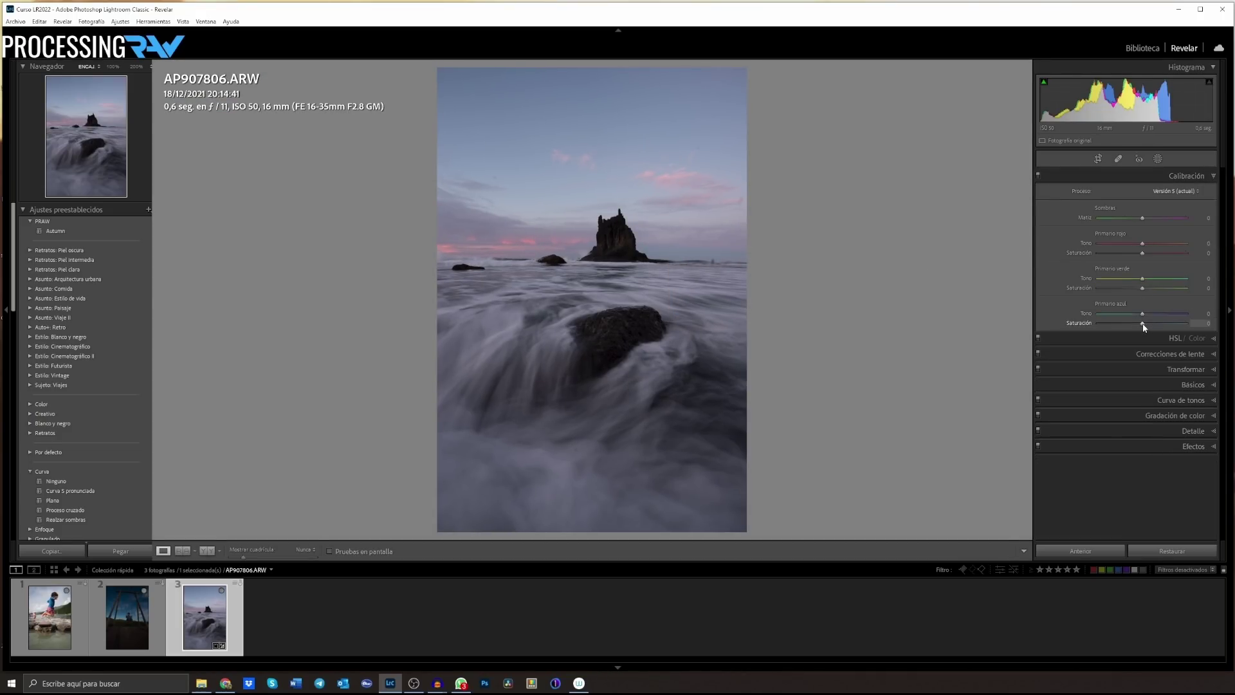
pyautogui.moveTo(1143, 323); pyautogui.dragTo(1204, 325)
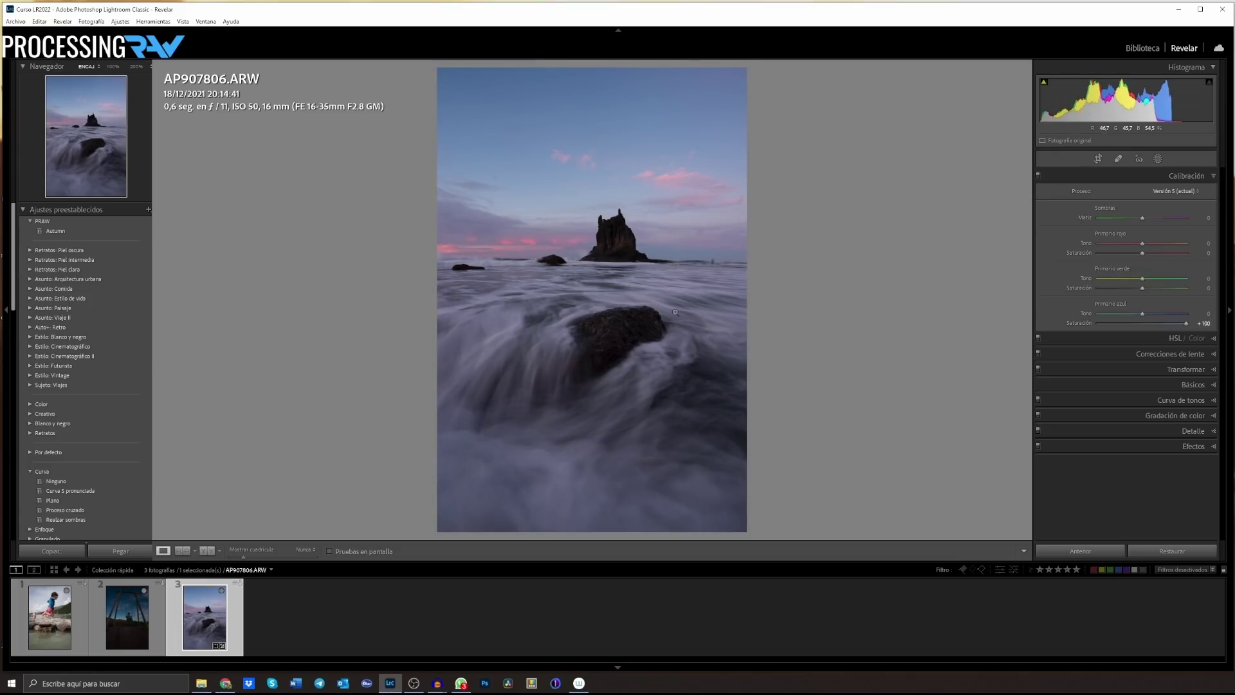
pyautogui.click(1163, 341)
pyautogui.moveTo(1138, 343)
pyautogui.mouseDown()
pyautogui.moveTo(1163, 343)
pyautogui.moveTo(1139, 359)
pyautogui.mouseUp()
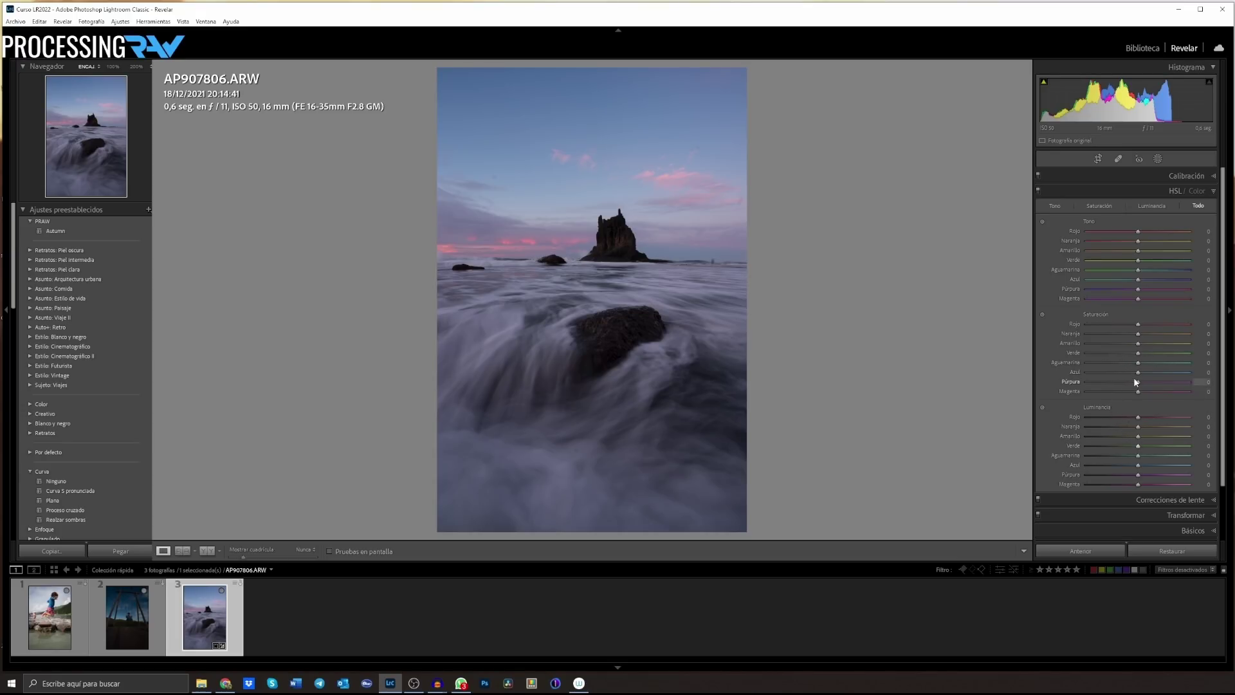
pyautogui.moveTo(1138, 372); pyautogui.dragTo(1130, 373)
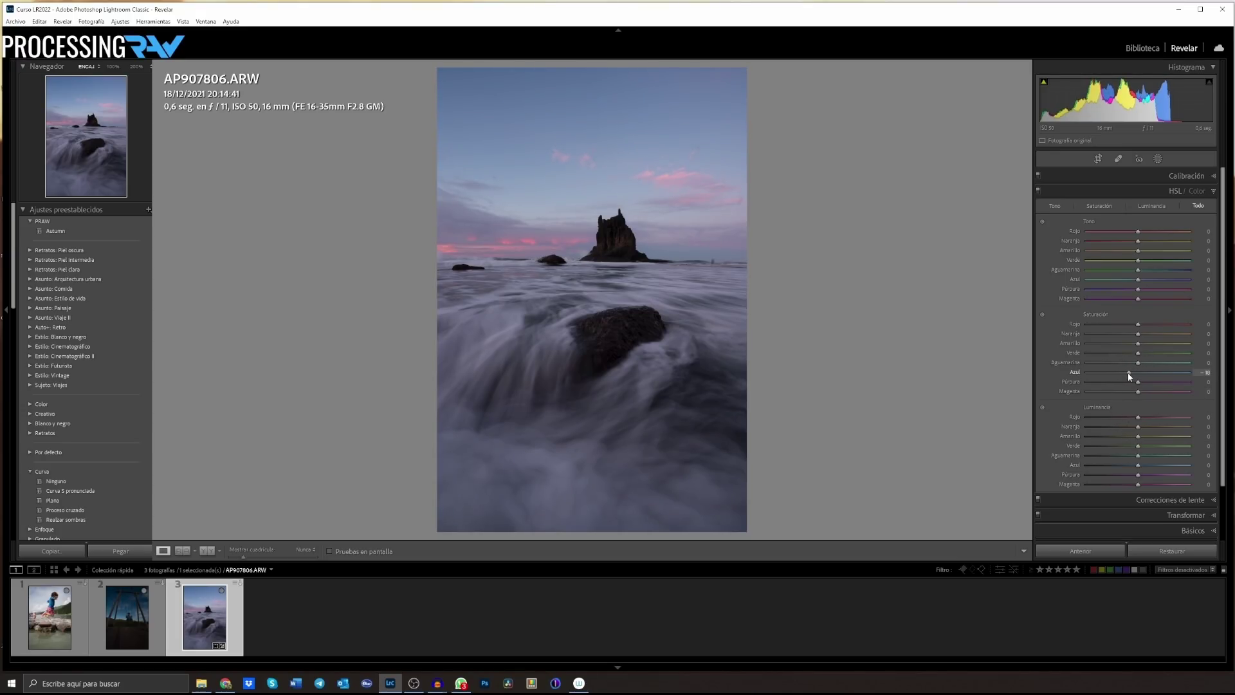
pyautogui.click(1155, 191)
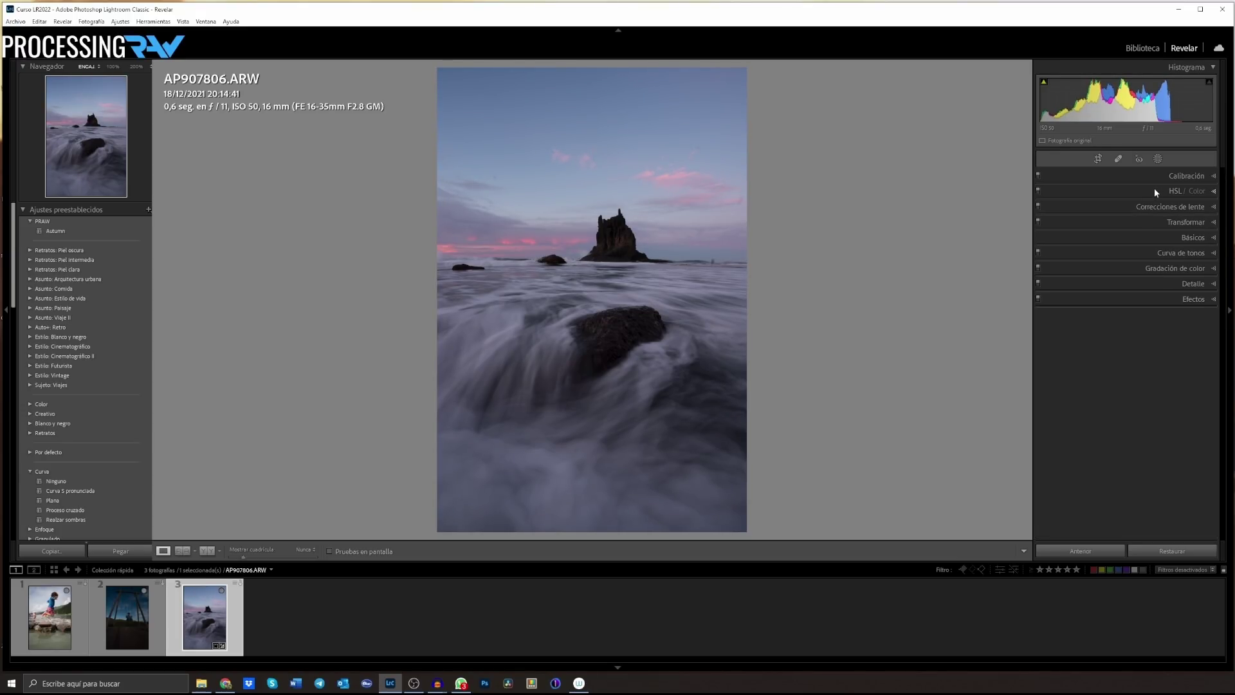
pyautogui.click(1118, 159)
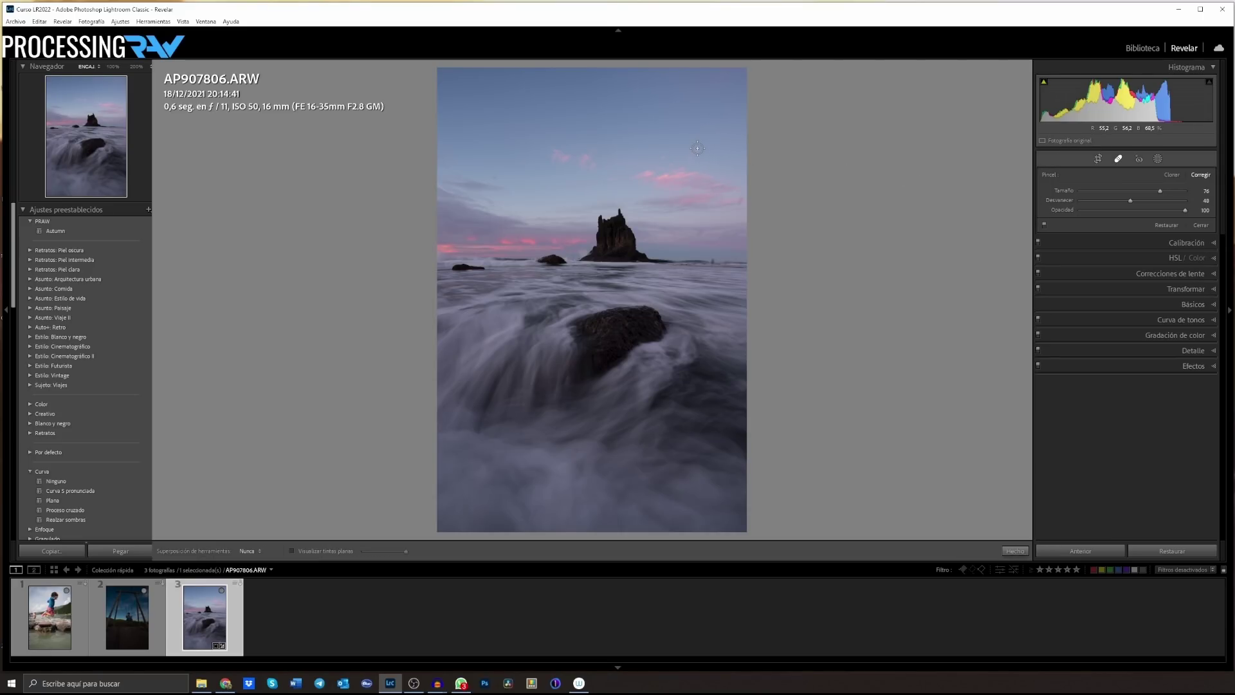
# Heal the two sky dust spots using Visualize Spots, then compare against the original
pyautogui.click(292, 551)
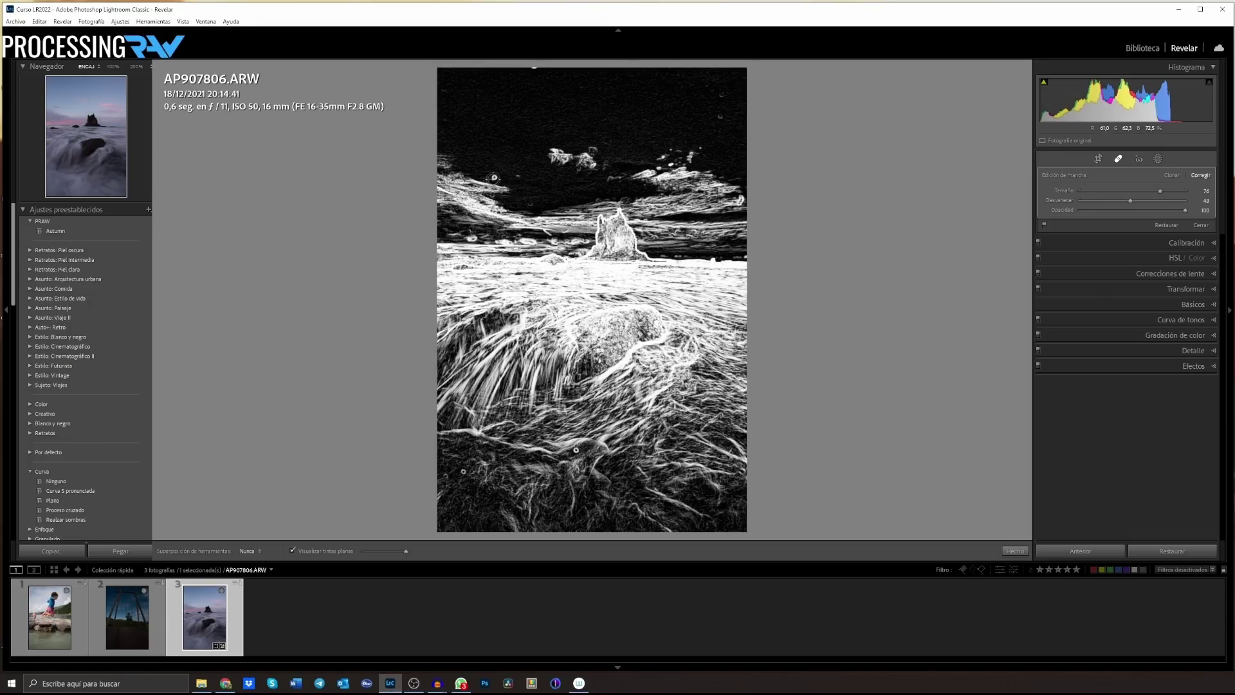
pyautogui.click(494, 177)
pyautogui.click(721, 94)
pyautogui.click(293, 551)
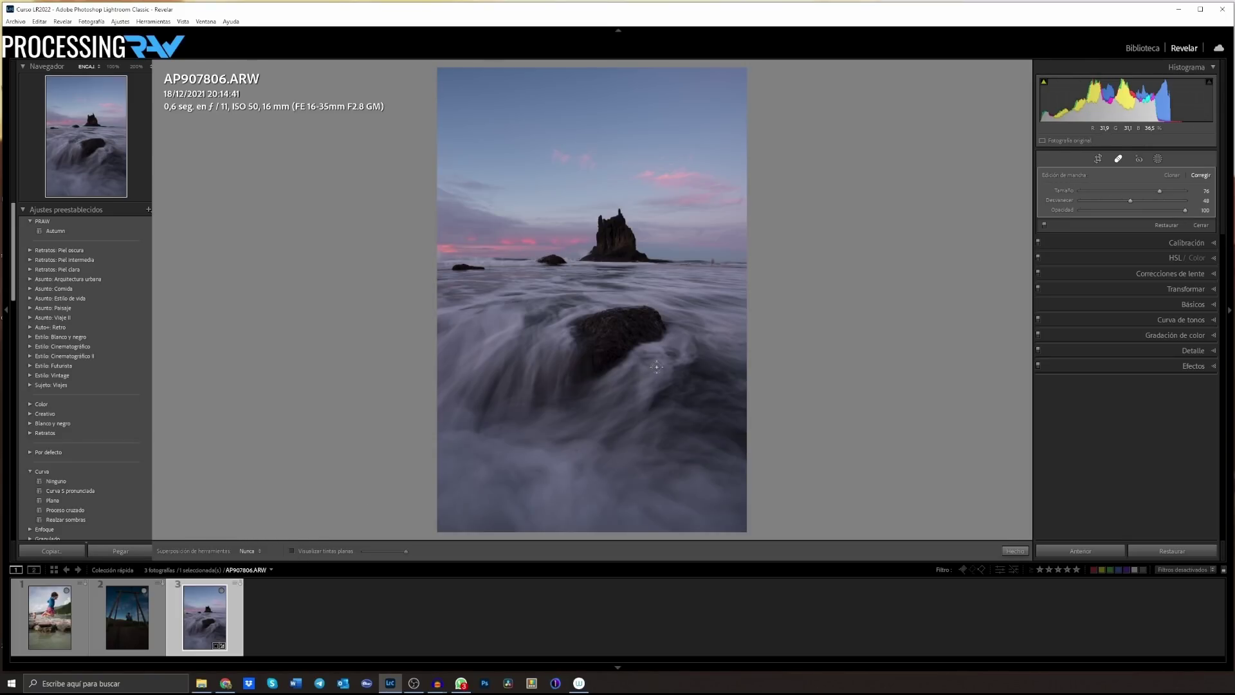
pyautogui.hotkey('shift', 's')
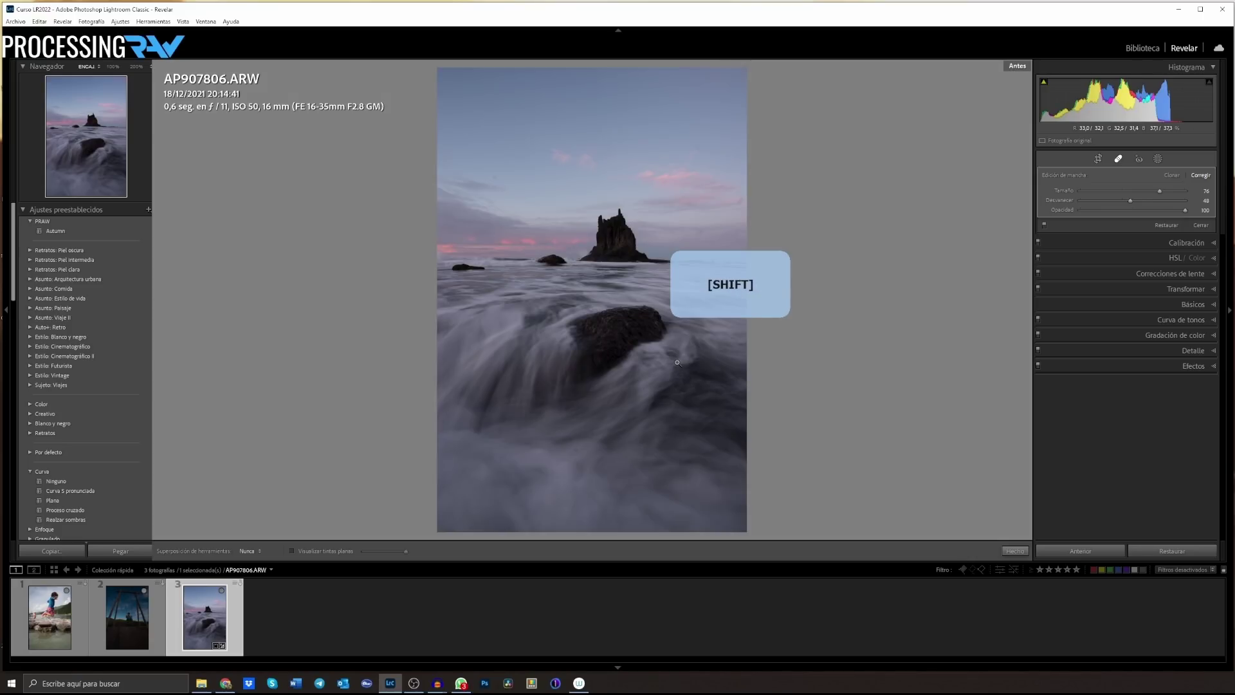
pyautogui.hotkey('shift', 's')
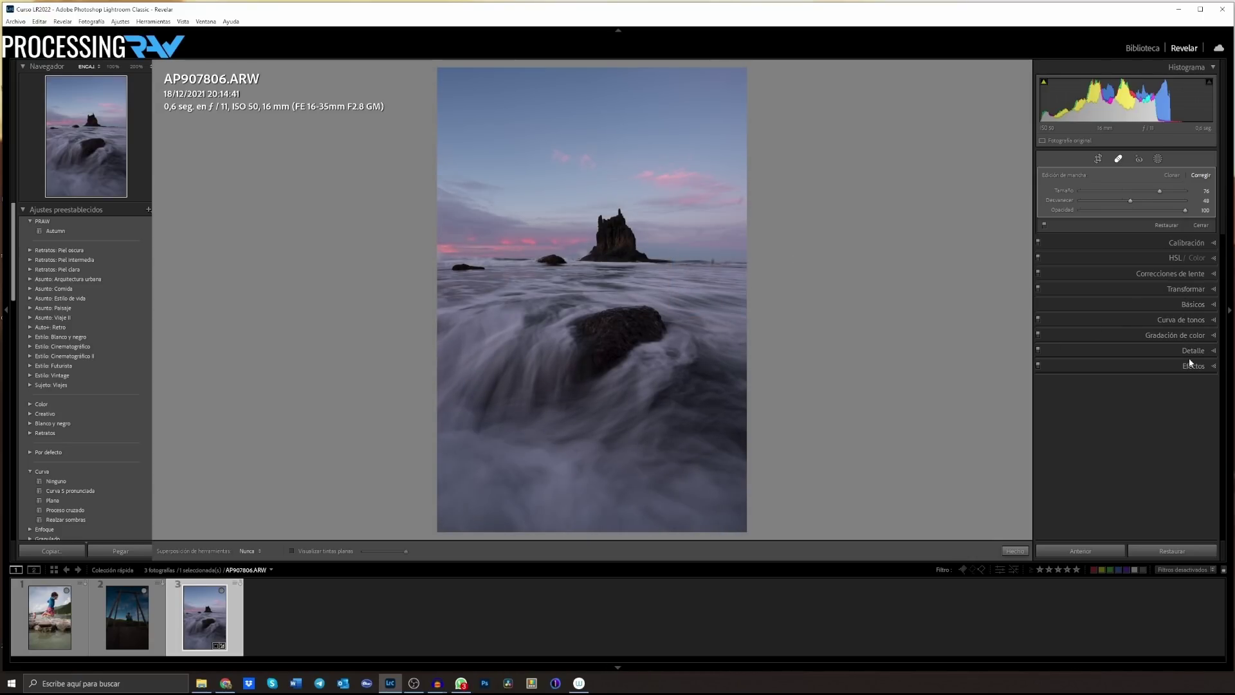
# Warm the seascape to temperature 7714, add clarity, lower highlights to -22 and set exposure to +0,60
pyautogui.click(1186, 301)
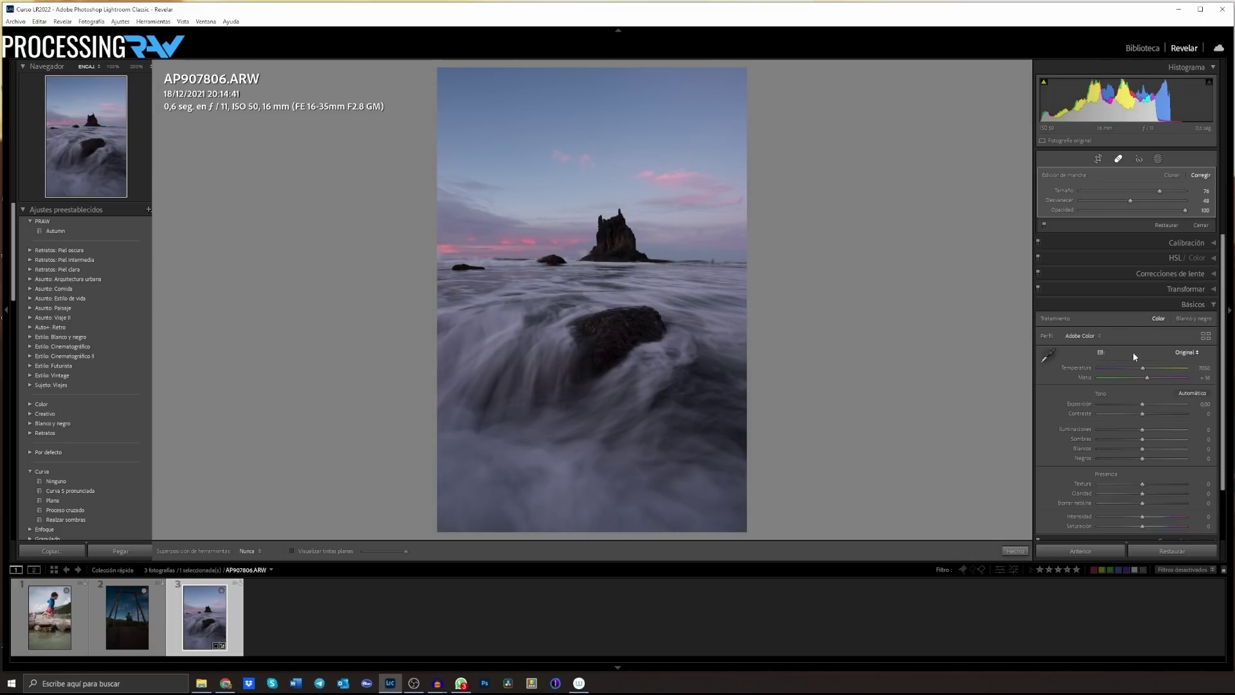
pyautogui.scroll(-1, 1132, 360)
pyautogui.moveTo(1140, 353)
pyautogui.mouseDown()
pyautogui.moveTo(1147, 400)
pyautogui.moveTo(1129, 412)
pyautogui.moveTo(1150, 391)
pyautogui.mouseUp()
pyautogui.moveTo(1143, 477); pyautogui.dragTo(1148, 481)
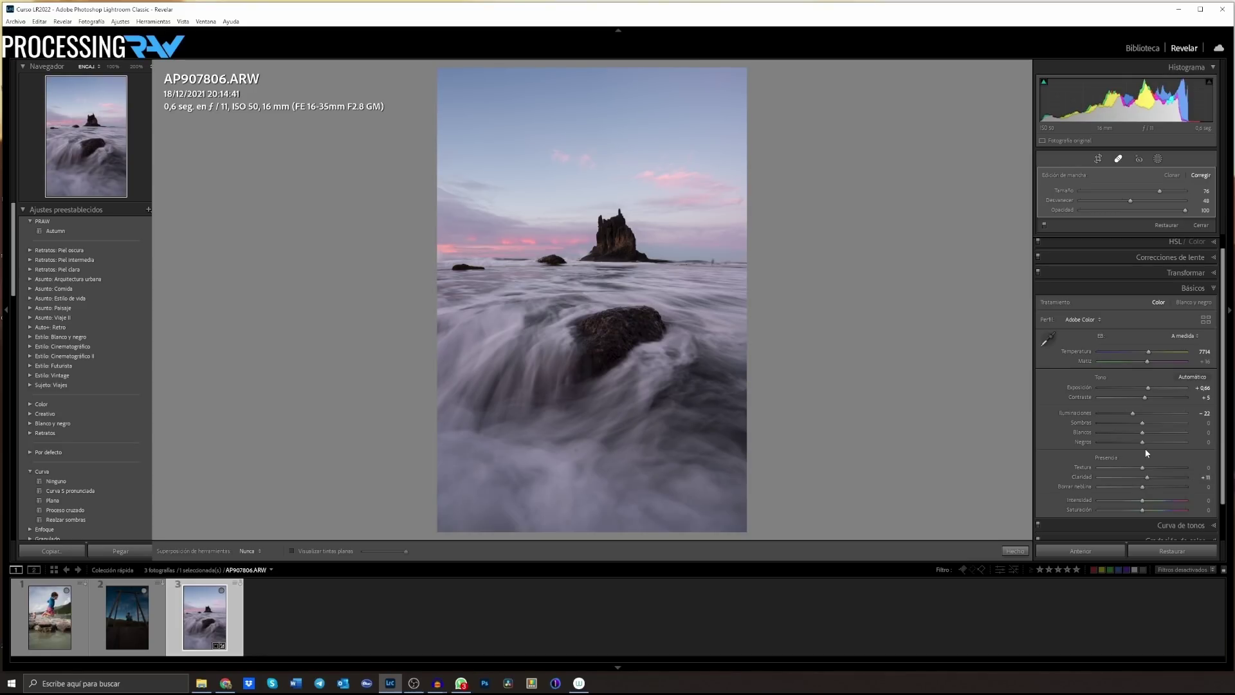
pyautogui.moveTo(1148, 391); pyautogui.dragTo(1146, 399)
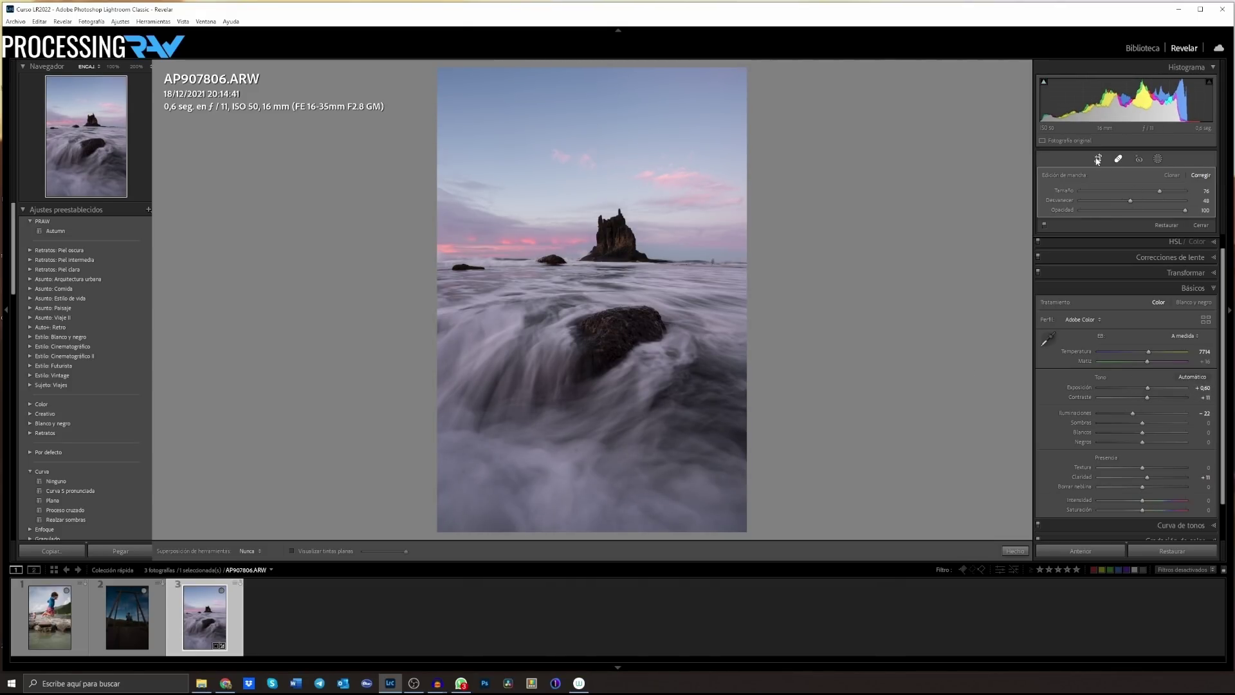
# Straighten the photo to -1,14 and enable lens profile and chromatic aberration corrections
pyautogui.press('r')
pyautogui.moveTo(756, 79); pyautogui.dragTo(748, 65)
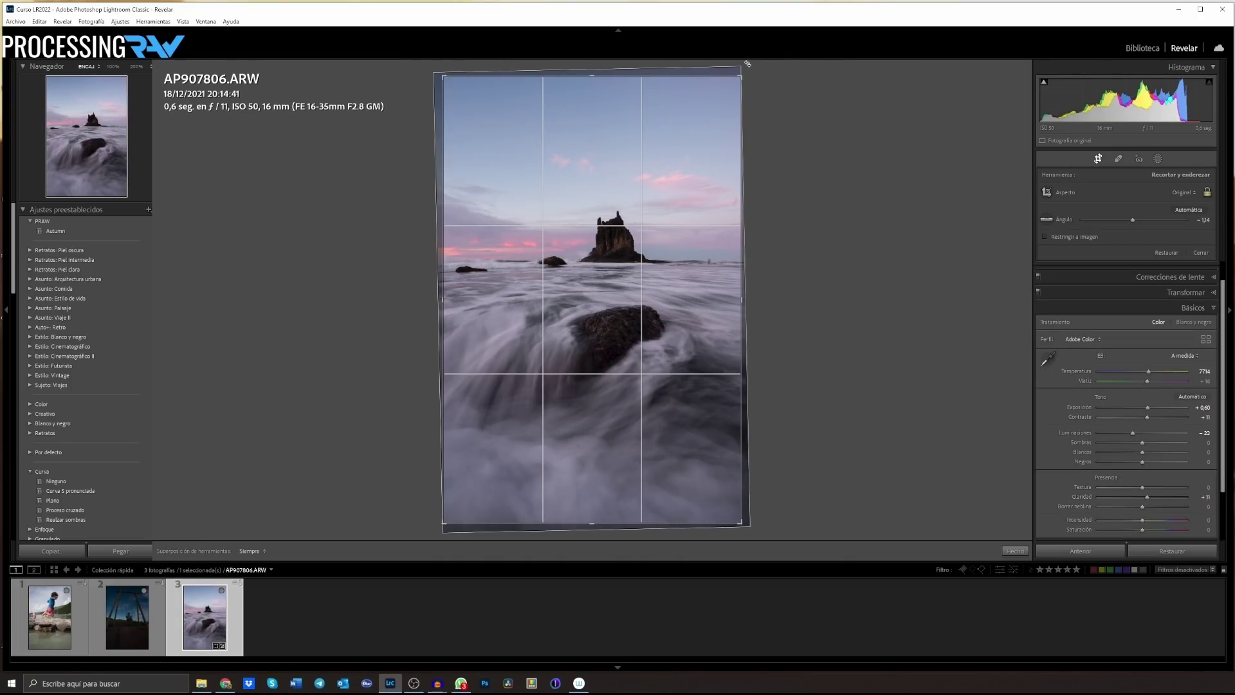
pyautogui.click(1166, 278)
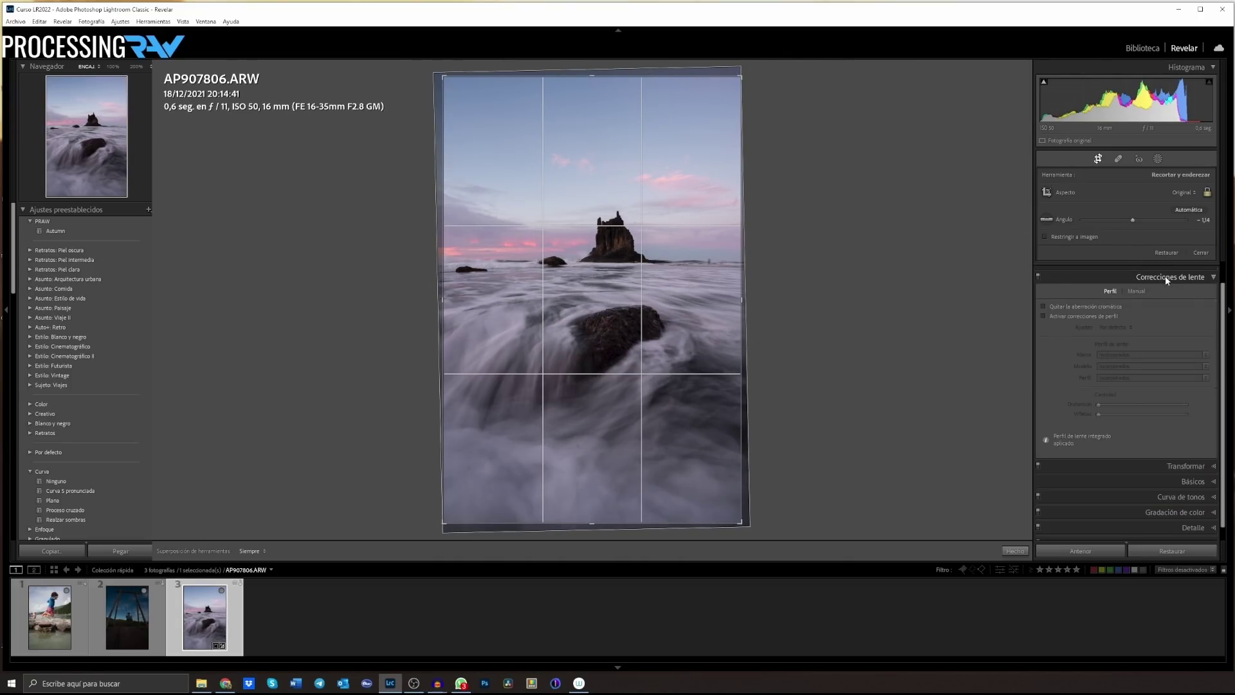
pyautogui.click(1043, 307)
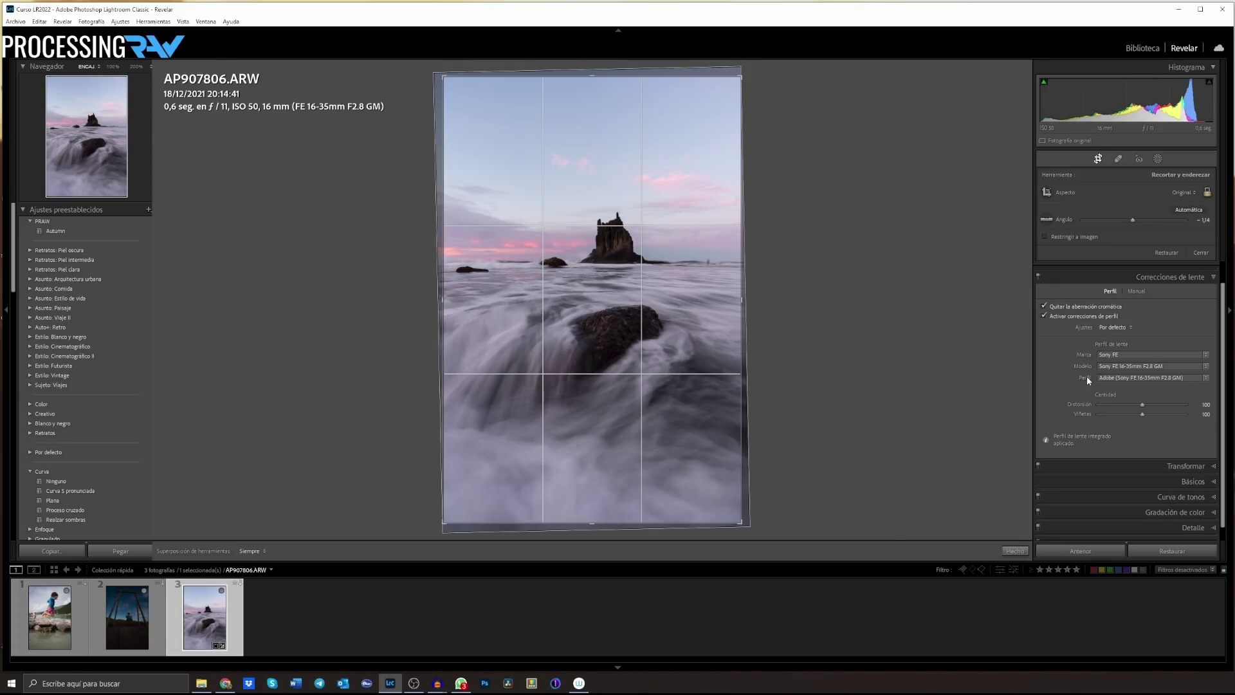
pyautogui.click(1173, 277)
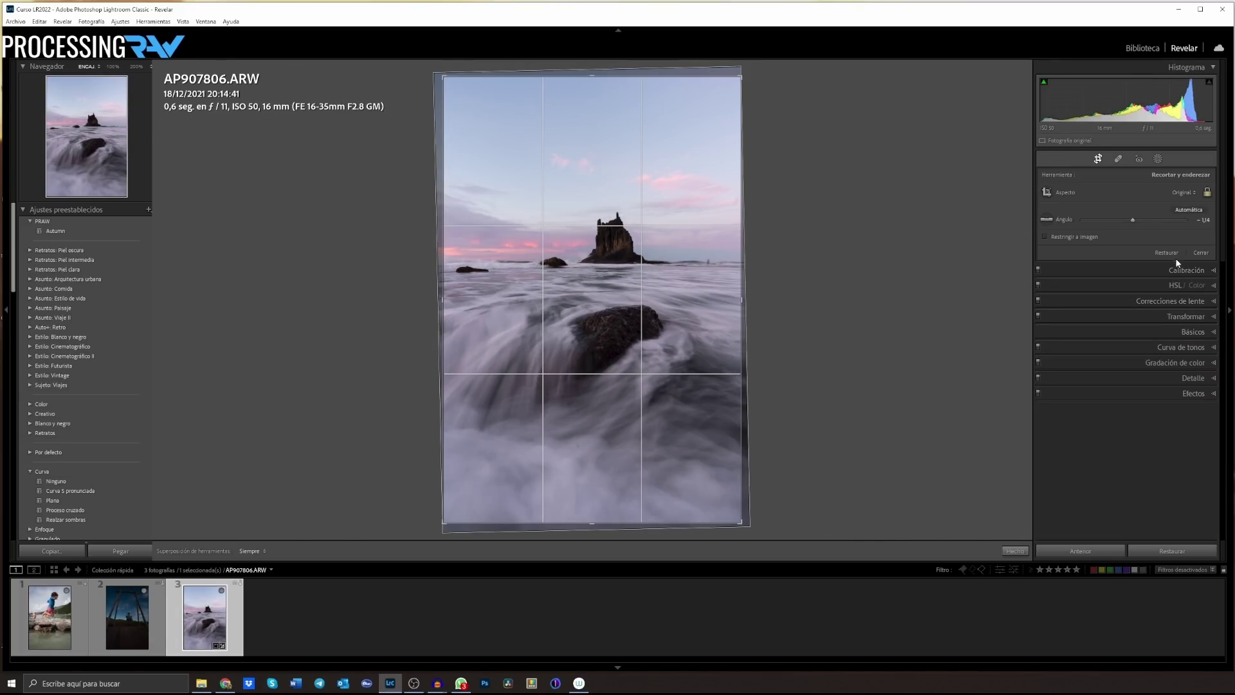
# Delete the Cielo, Suelo and Máscara 1 masks from the Masks panel
pyautogui.click(1158, 160)
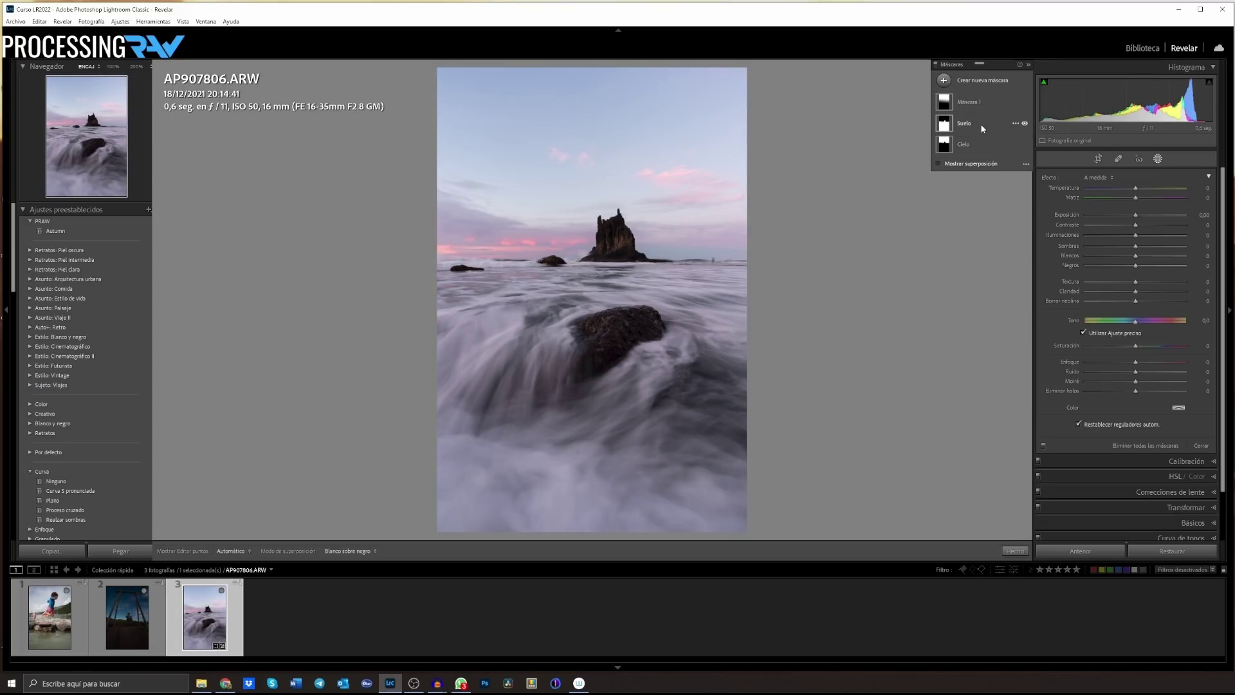
pyautogui.click(974, 144)
pyautogui.click(976, 146)
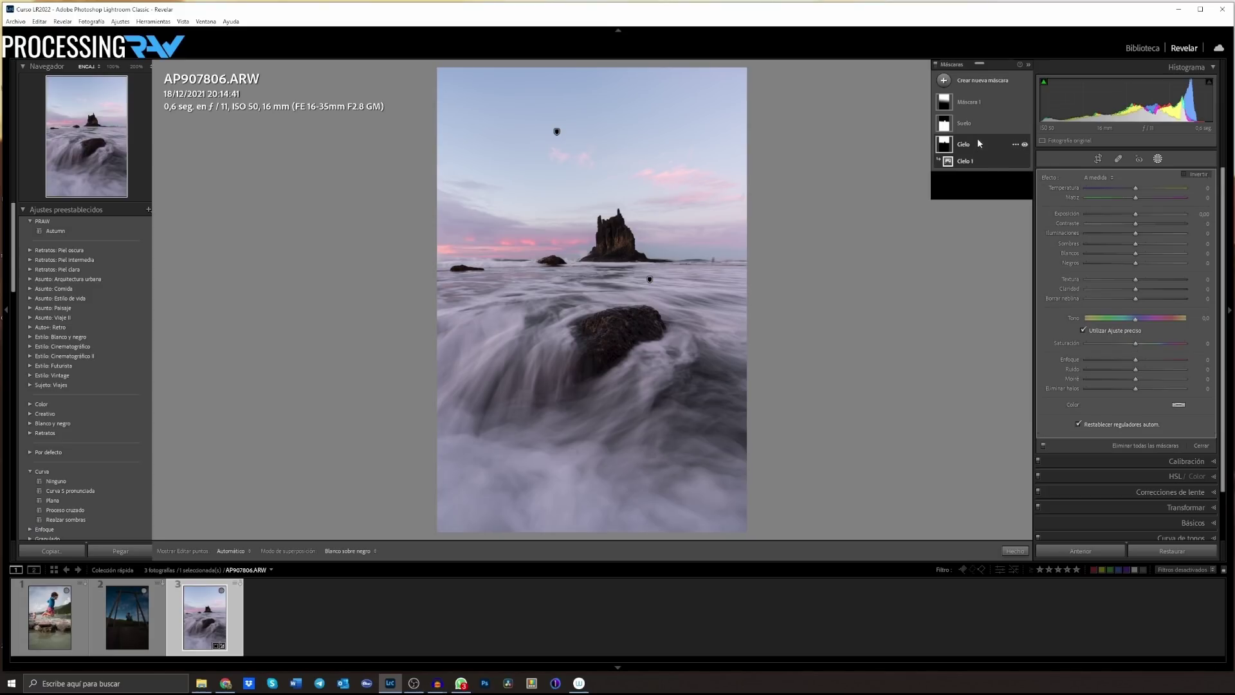
pyautogui.rightClick(980, 141)
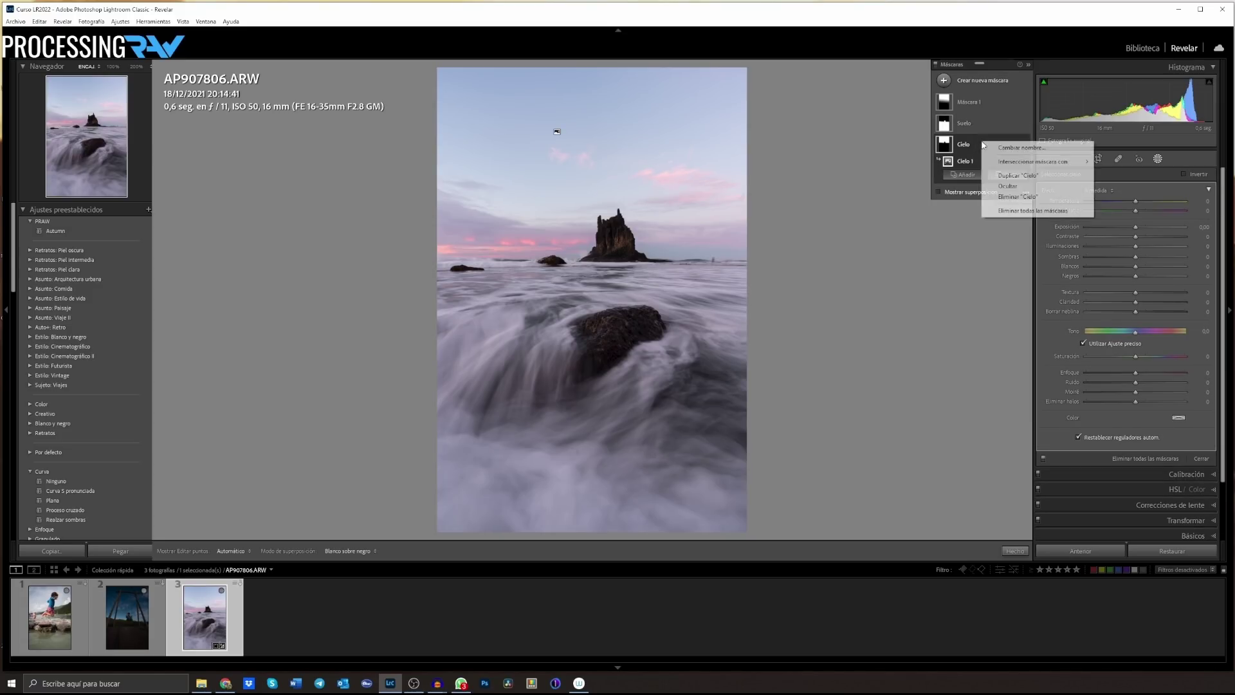
pyautogui.click(1010, 196)
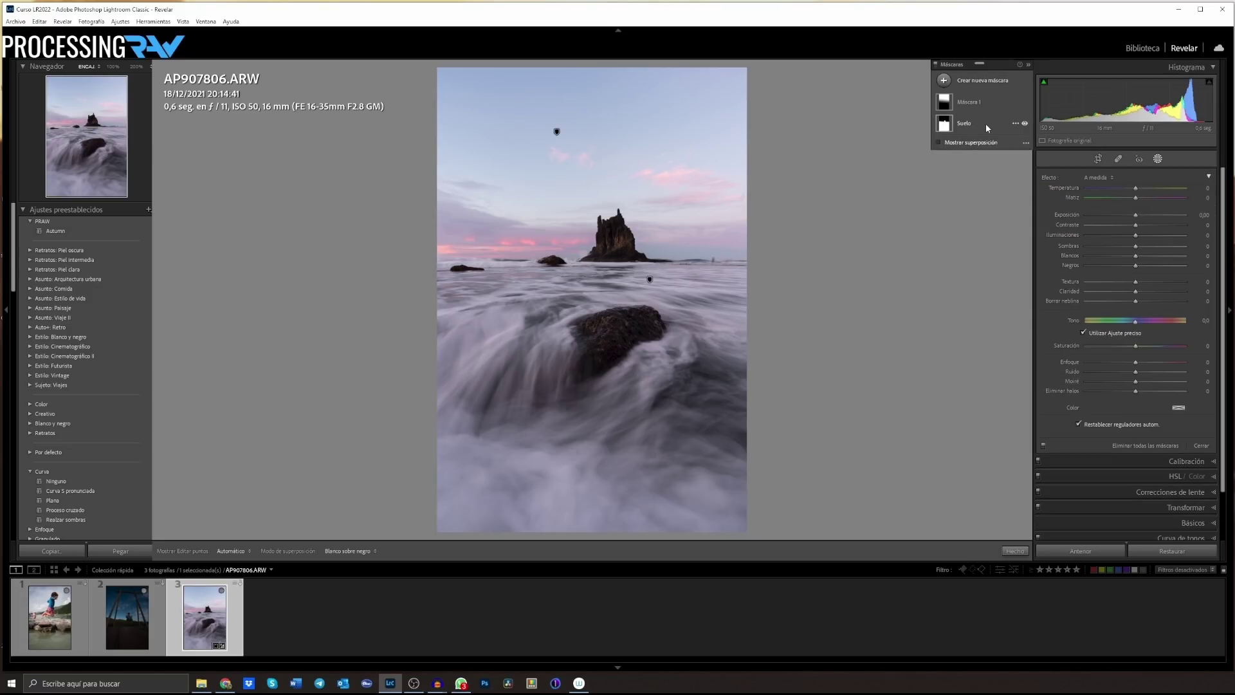
pyautogui.rightClick(987, 125)
pyautogui.click(1023, 180)
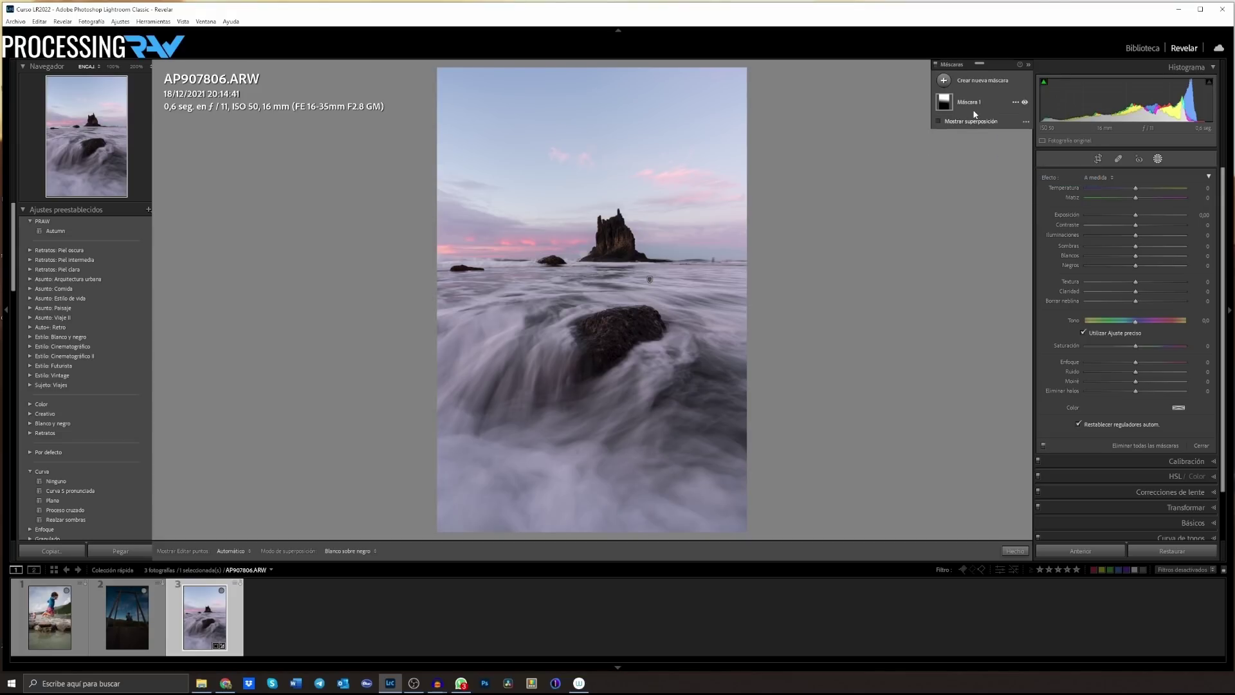
pyautogui.rightClick(964, 101)
pyautogui.click(1015, 161)
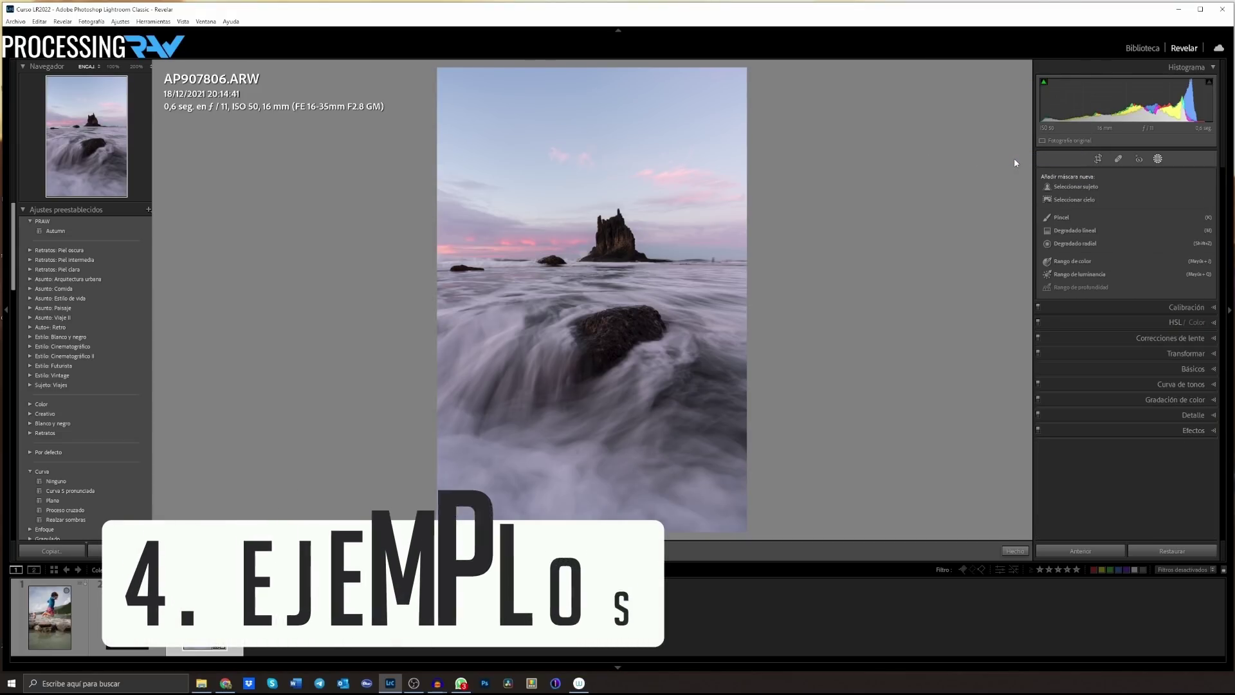
# Create a Select Sky mask, duplicate it, and invert the copy's sky component
pyautogui.click(1085, 199)
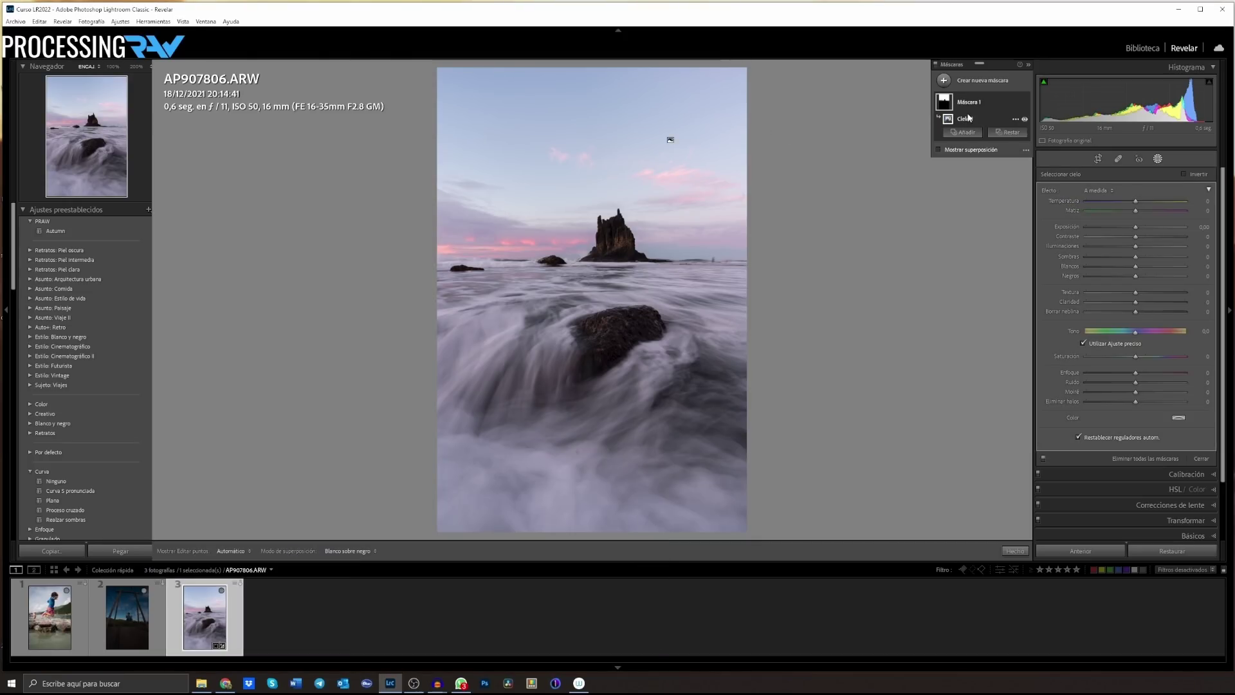
pyautogui.rightClick(994, 102)
pyautogui.click(1025, 133)
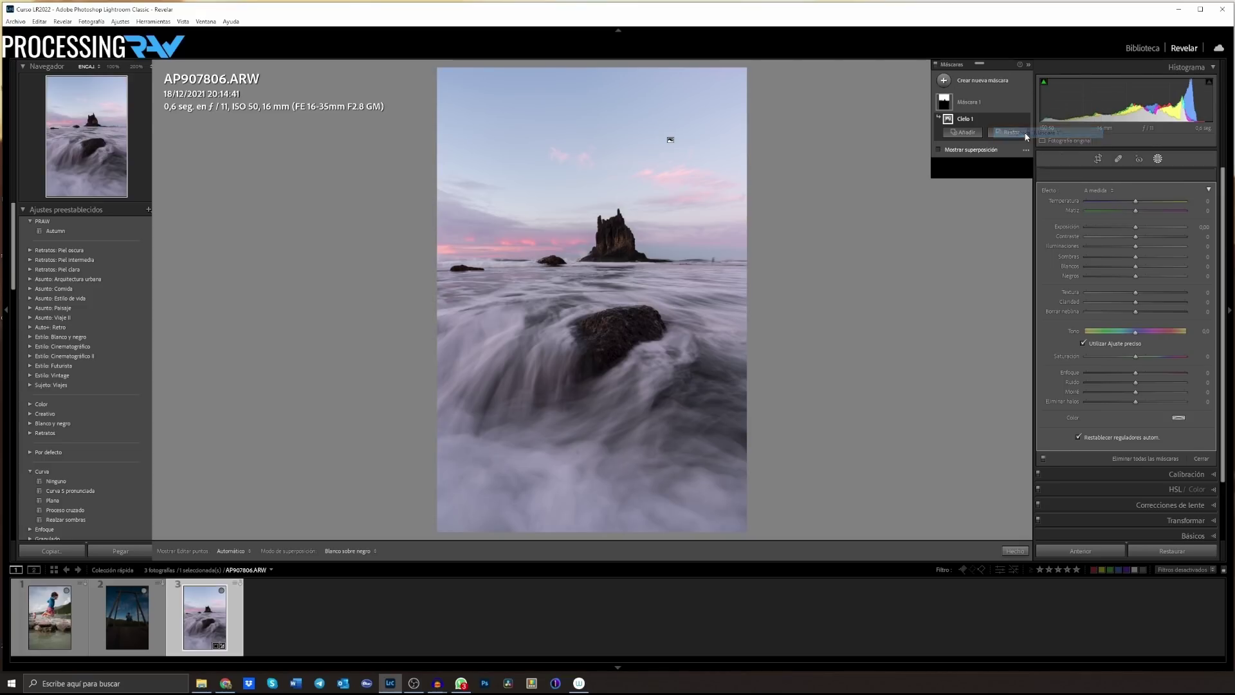
pyautogui.rightClick(993, 118)
pyautogui.click(1021, 152)
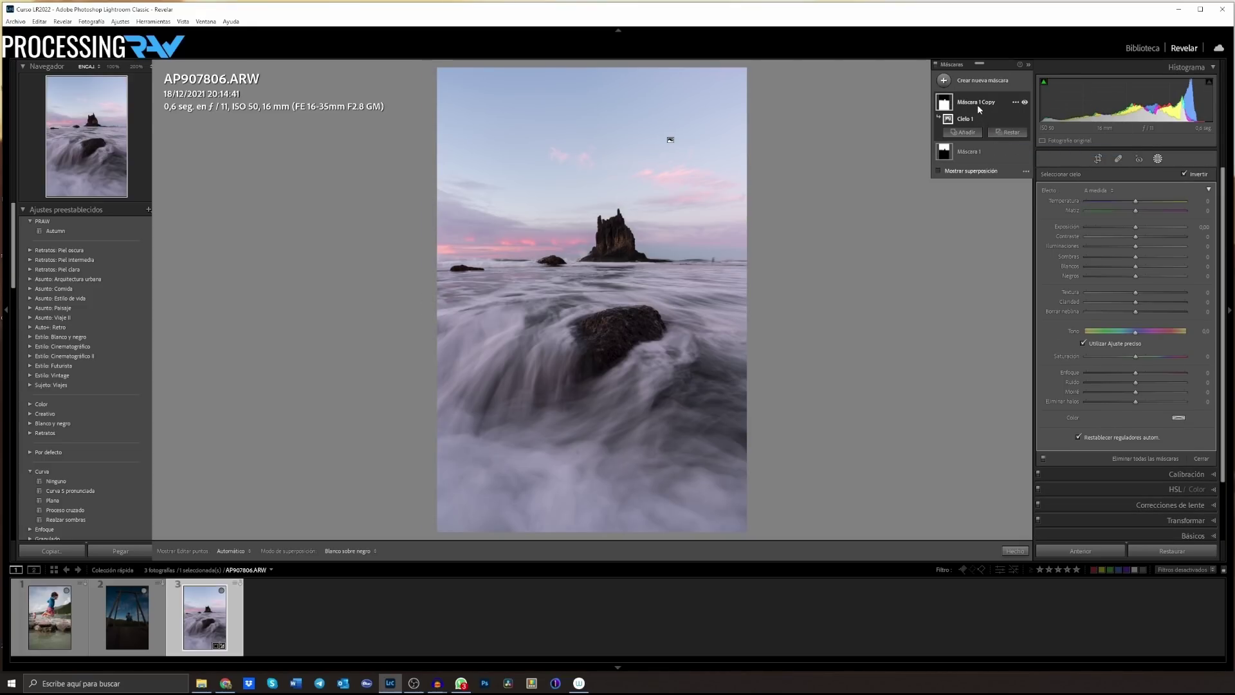
# Rename the sky mask 'Cielo' and the inverted copy 'Suelo'
pyautogui.click(976, 153)
pyautogui.rightClick(970, 142)
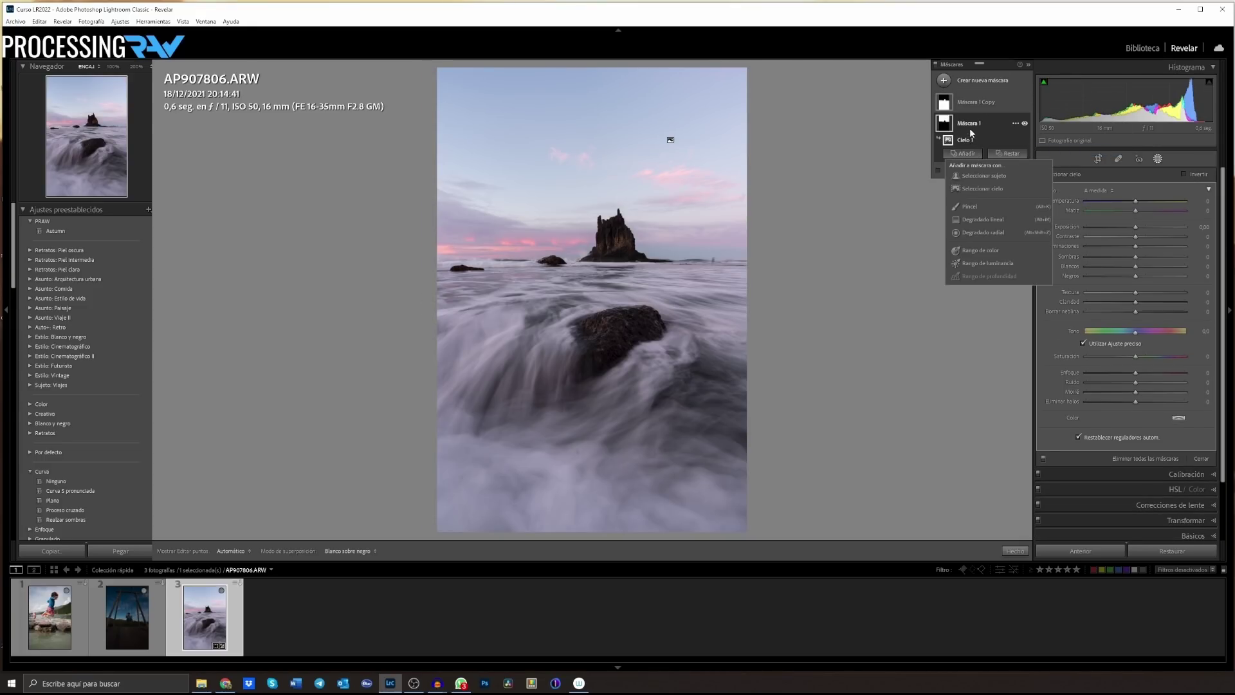
pyautogui.doubleClick(971, 126)
pyautogui.write('C')
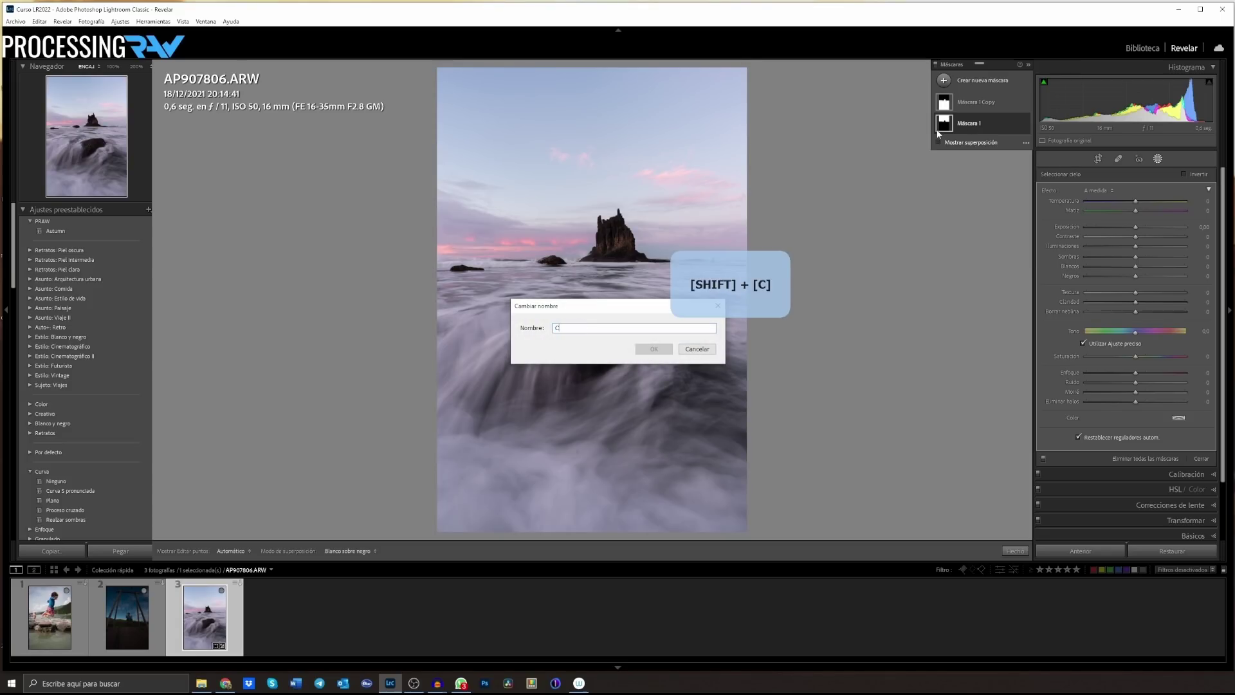
pyautogui.write('ielo')
pyautogui.press('Return')
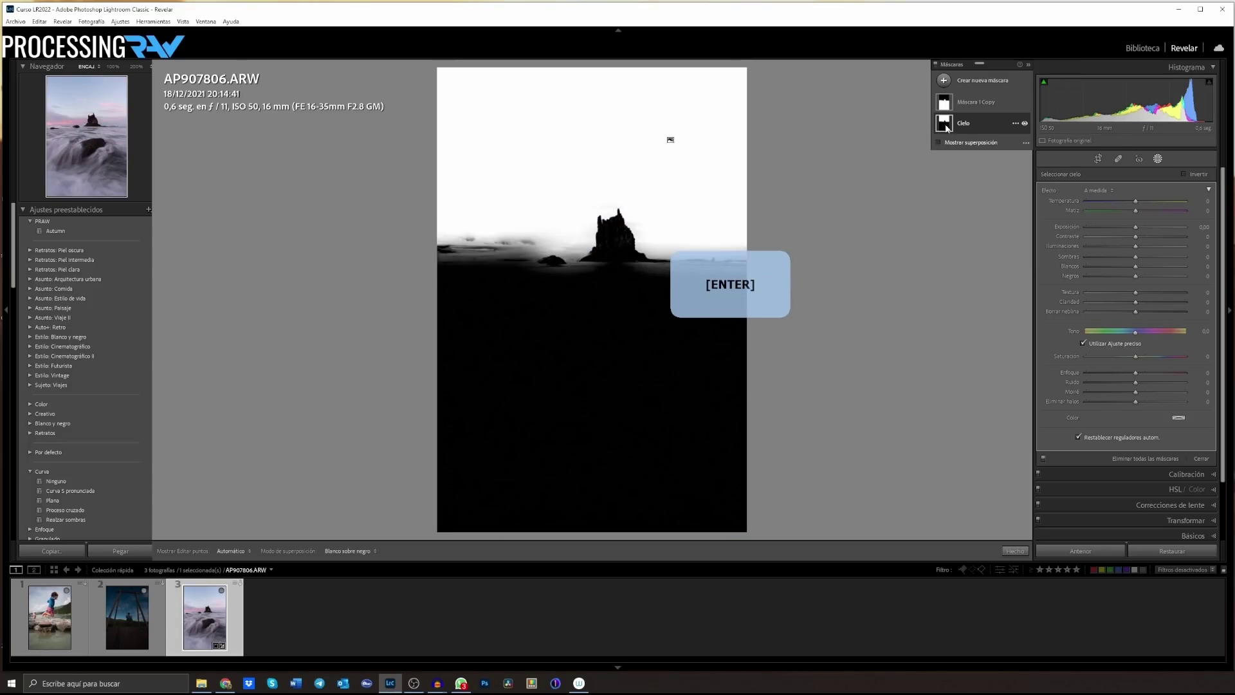
pyautogui.doubleClick(974, 101)
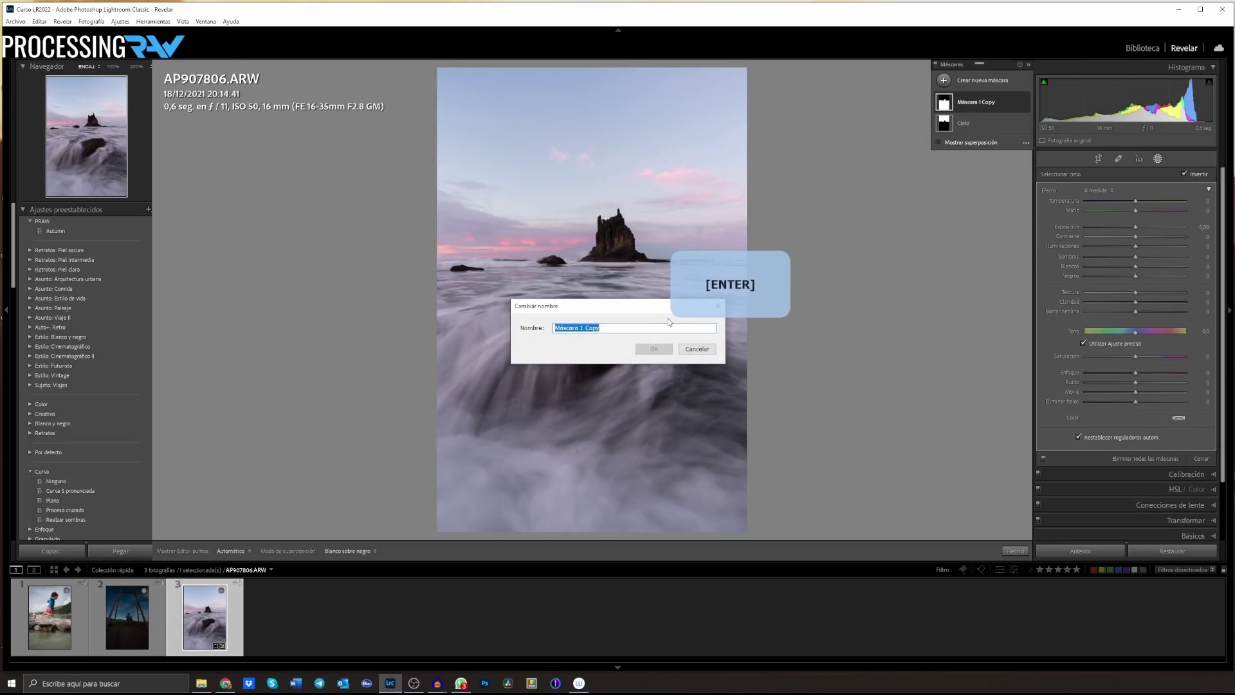
pyautogui.write('Suelo')
pyautogui.press('Return')
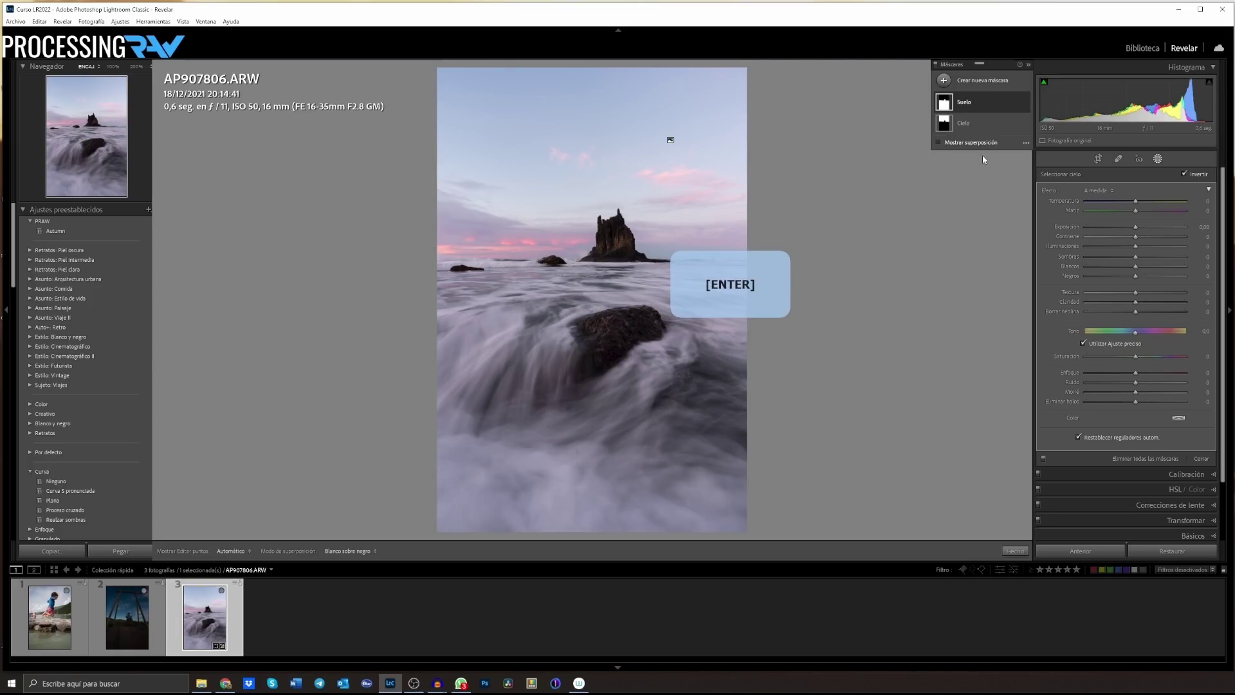
# Lower the Cielo mask's exposure, add saturation and clarity, and compare with the eye toggle
pyautogui.click(987, 121)
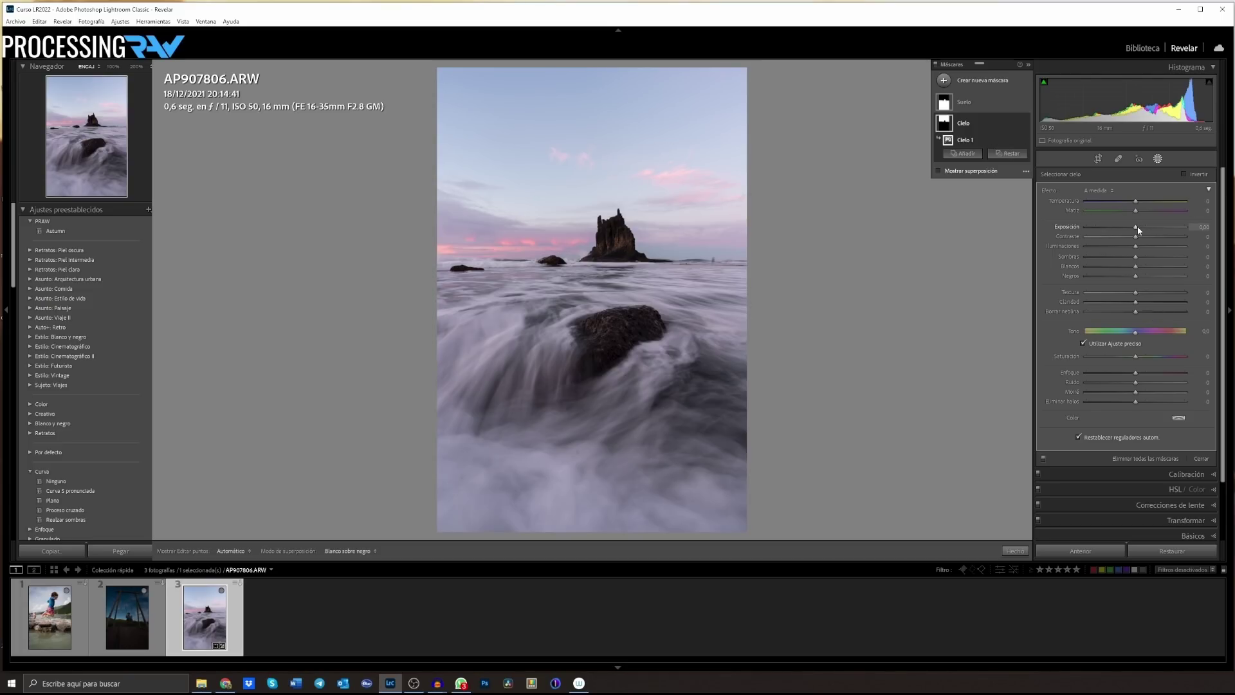
pyautogui.moveTo(1136, 227)
pyautogui.mouseDown()
pyautogui.moveTo(1107, 245)
pyautogui.moveTo(1146, 237)
pyautogui.mouseUp()
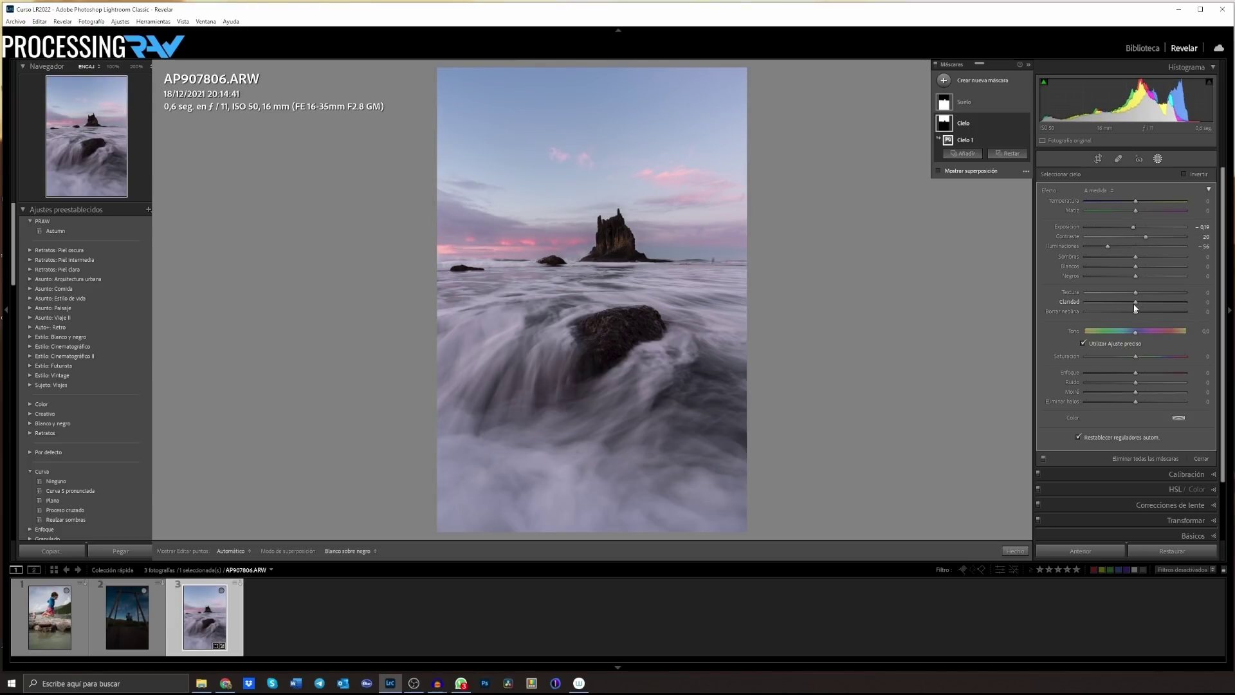
pyautogui.moveTo(1132, 358); pyautogui.dragTo(1139, 358)
pyautogui.moveTo(1135, 301); pyautogui.dragTo(1143, 303)
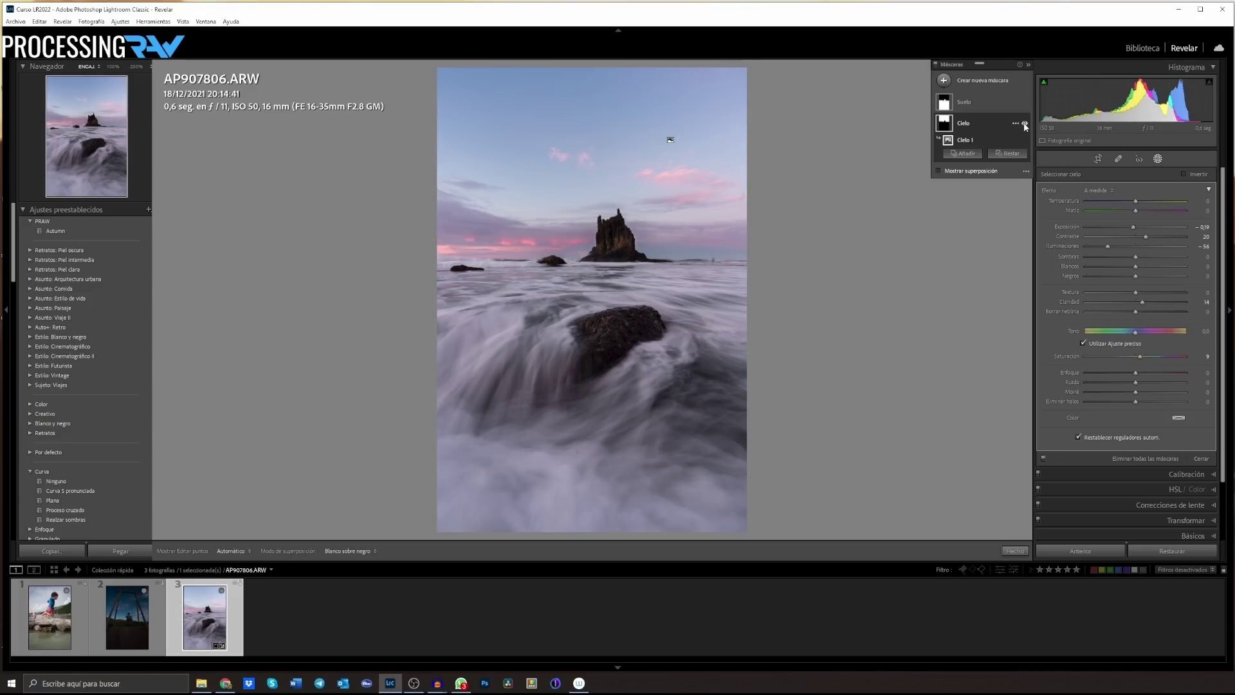
pyautogui.click(1024, 124)
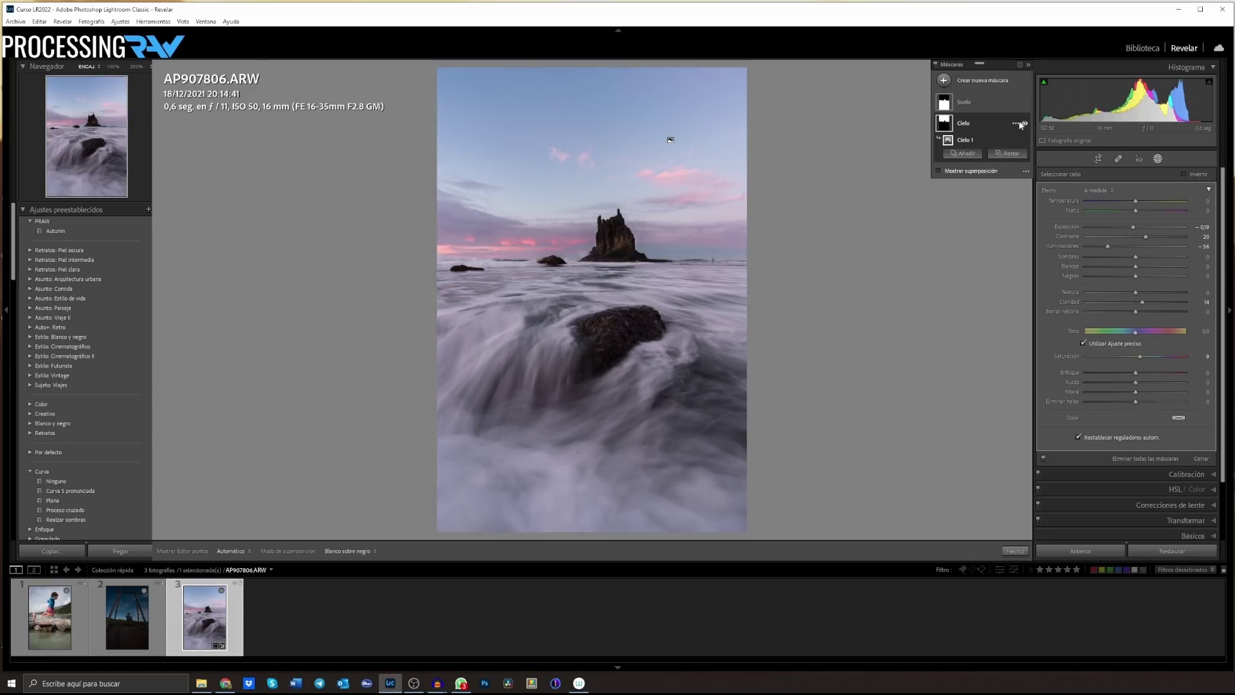
pyautogui.click(1000, 102)
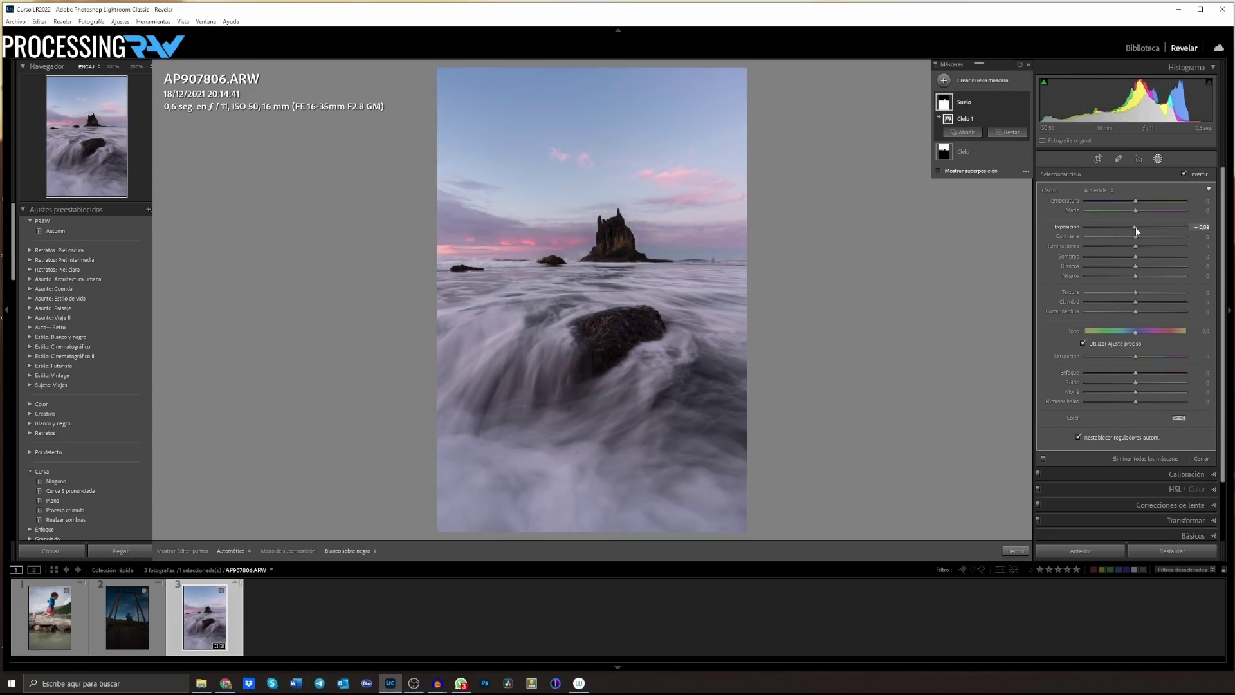
# Slightly darken the Suelo mask and raise its clarity to about +12
pyautogui.moveTo(1136, 231); pyautogui.dragTo(1137, 230)
pyautogui.moveTo(1135, 306); pyautogui.dragTo(1142, 308)
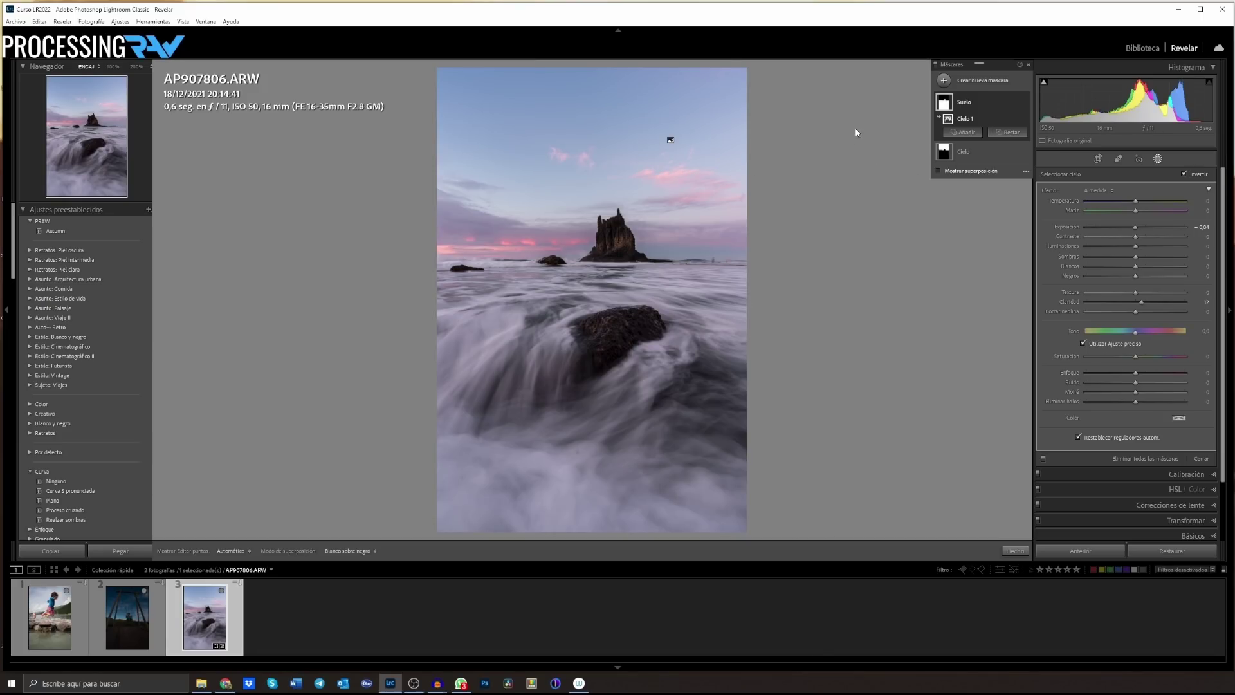
# Create a new sky mask and add a radial gradient over the left horizon, feathered to 87
pyautogui.click(943, 80)
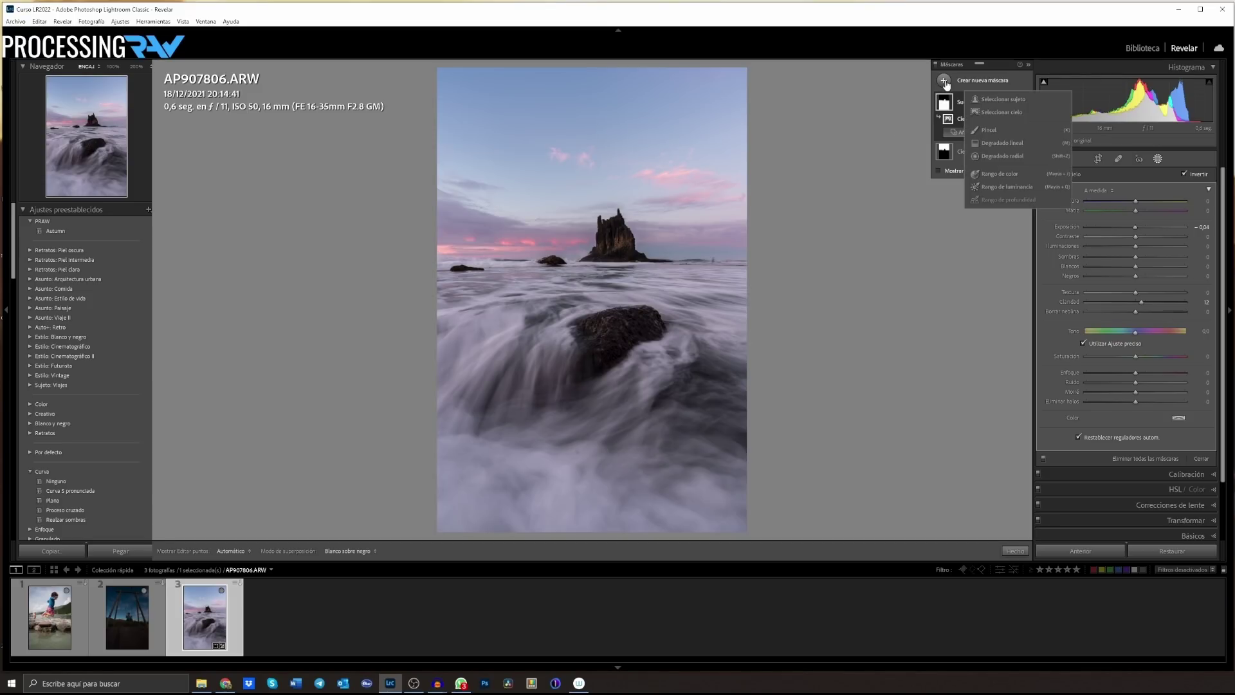
pyautogui.click(996, 113)
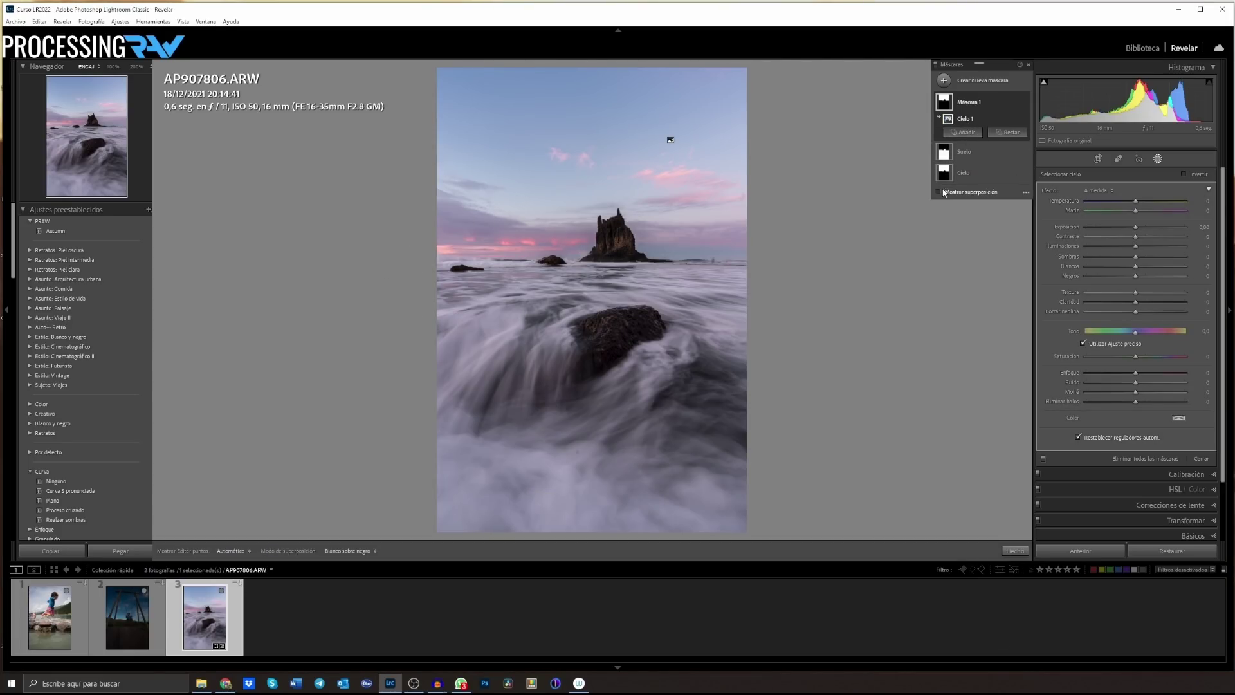
pyautogui.moveTo(947, 118)
pyautogui.click(966, 132)
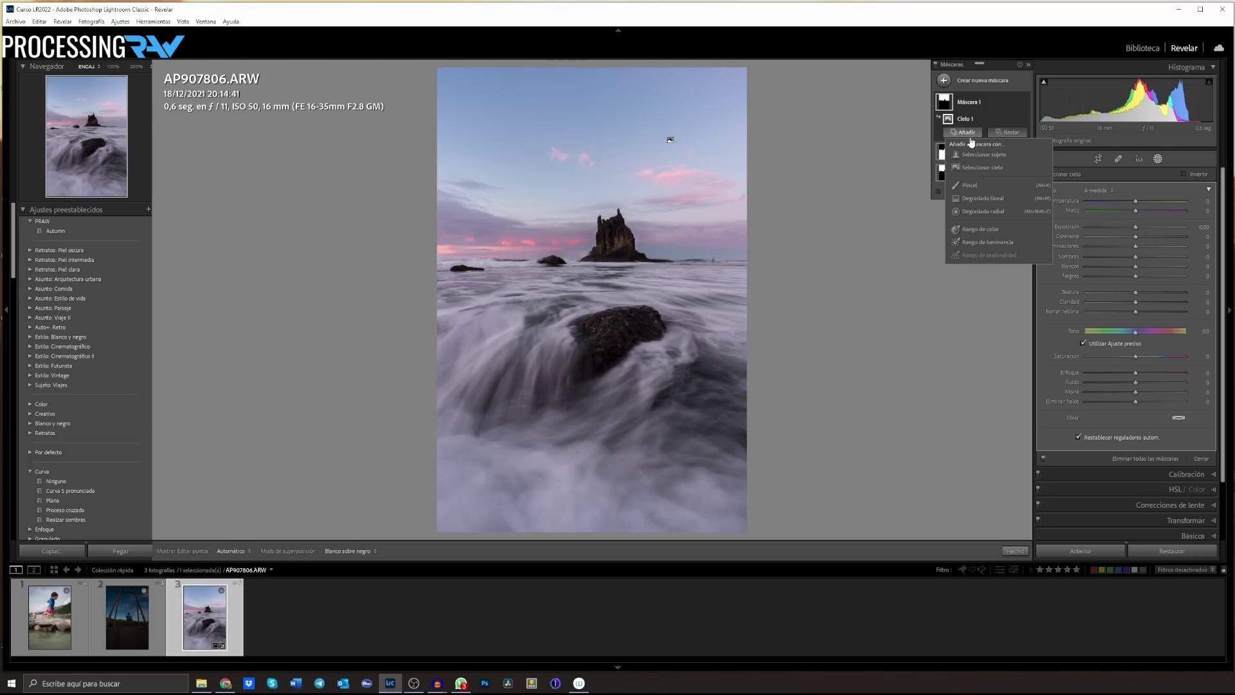
pyautogui.click(984, 211)
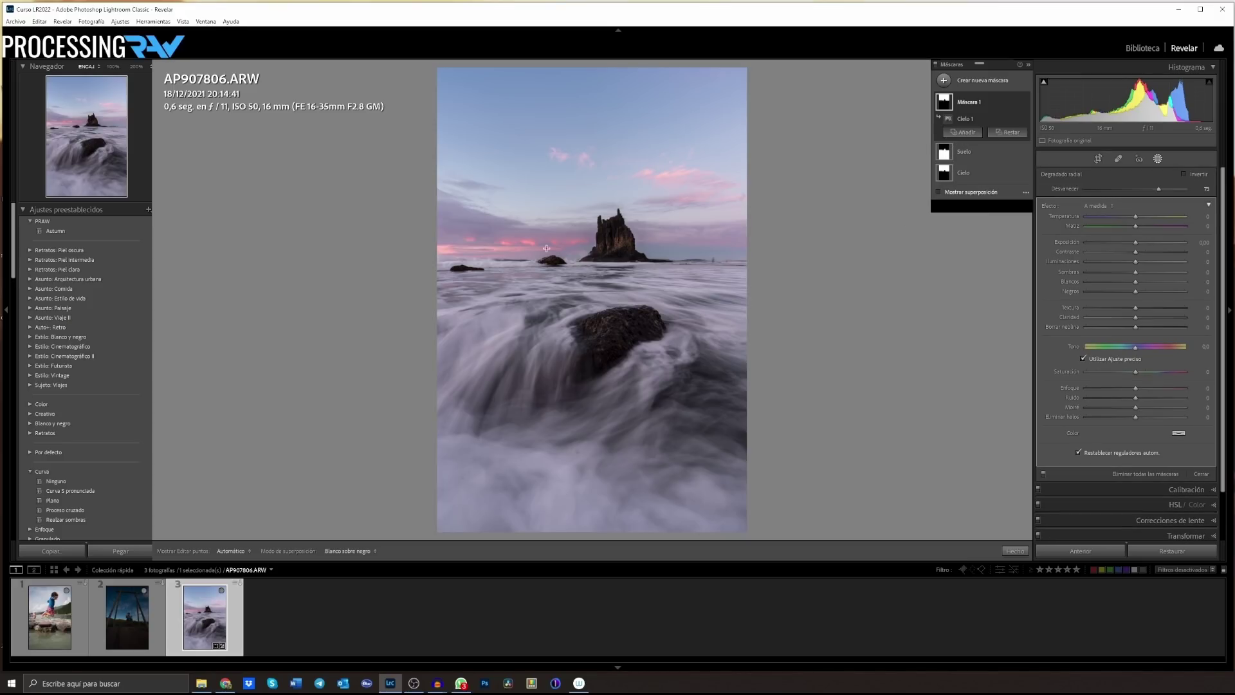
pyautogui.moveTo(434, 254)
pyautogui.mouseDown()
pyautogui.moveTo(574, 337)
pyautogui.moveTo(646, 415)
pyautogui.mouseUp()
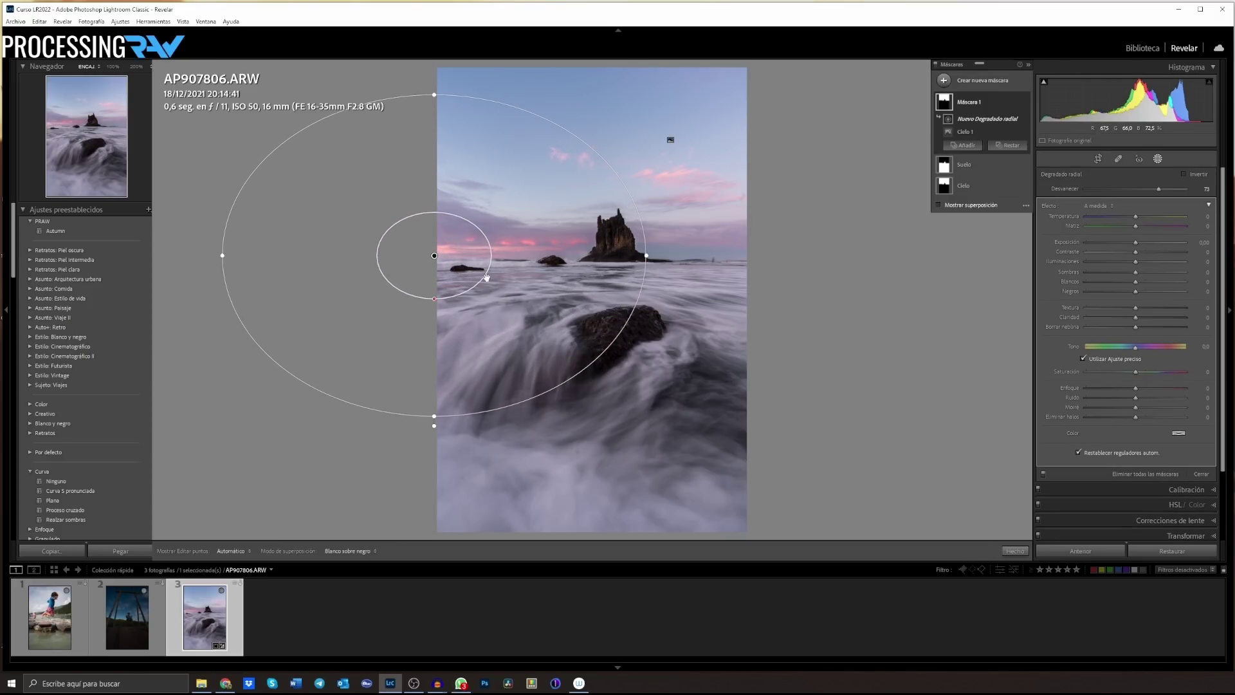
pyautogui.moveTo(436, 255); pyautogui.dragTo(435, 252)
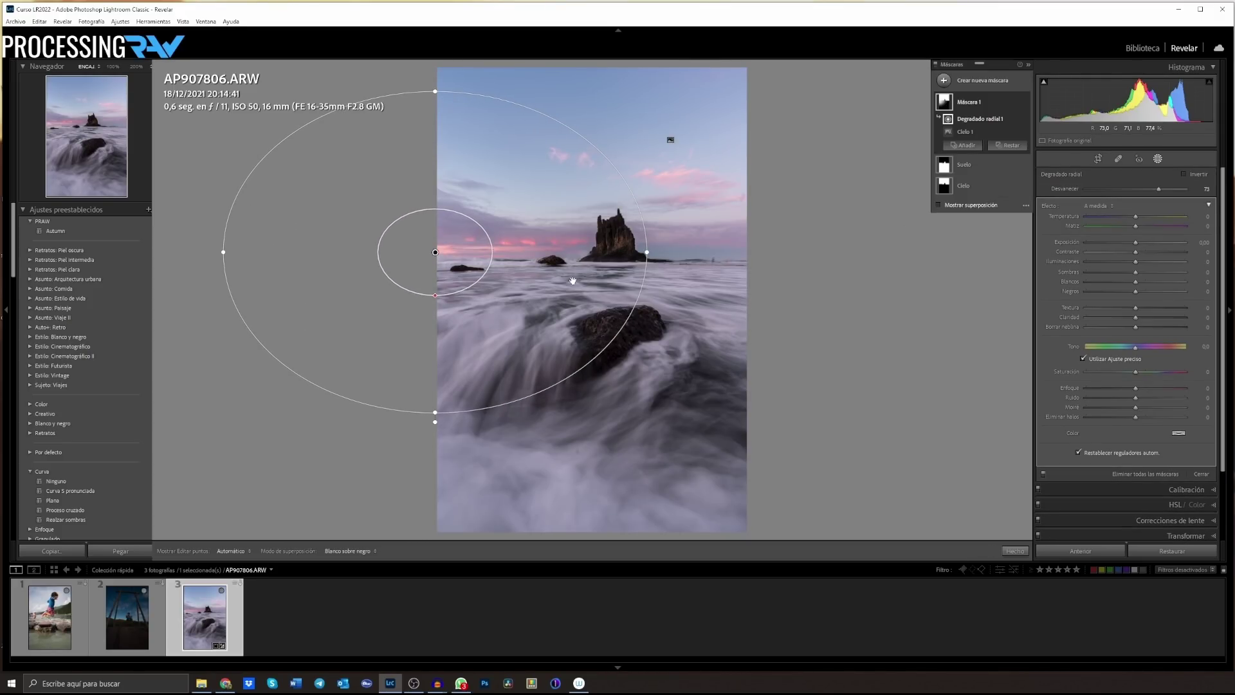
pyautogui.moveTo(641, 256); pyautogui.dragTo(710, 252)
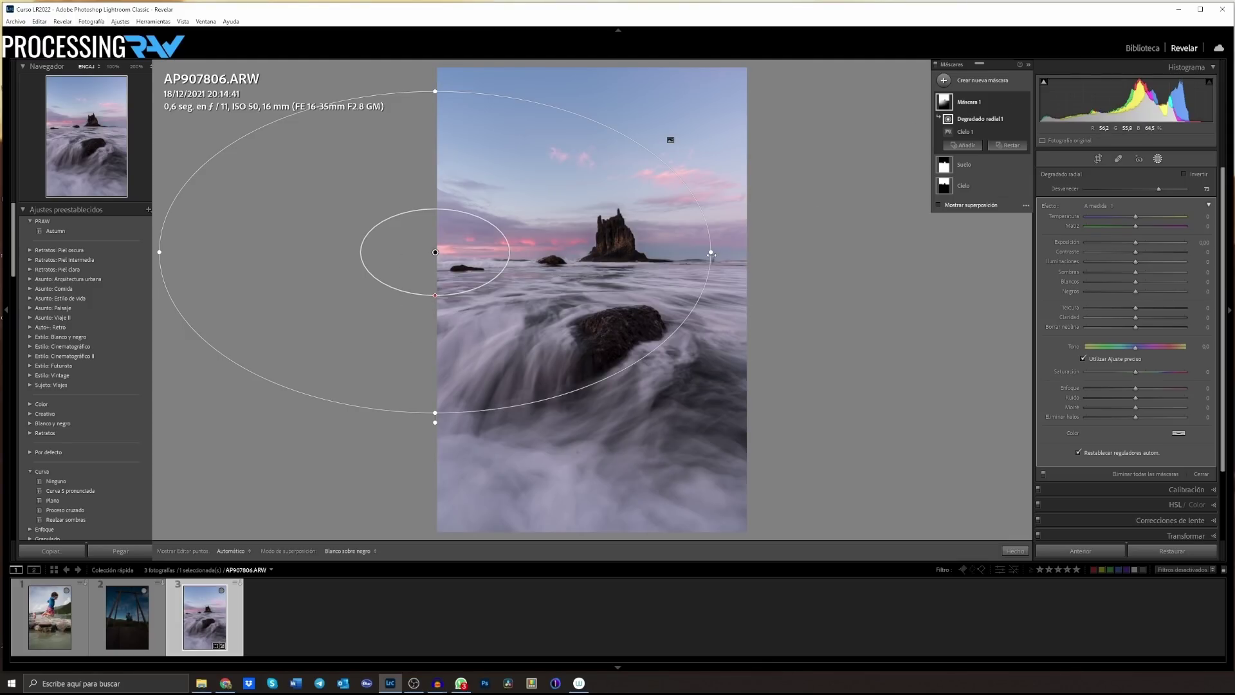
pyautogui.moveTo(710, 254); pyautogui.dragTo(686, 252)
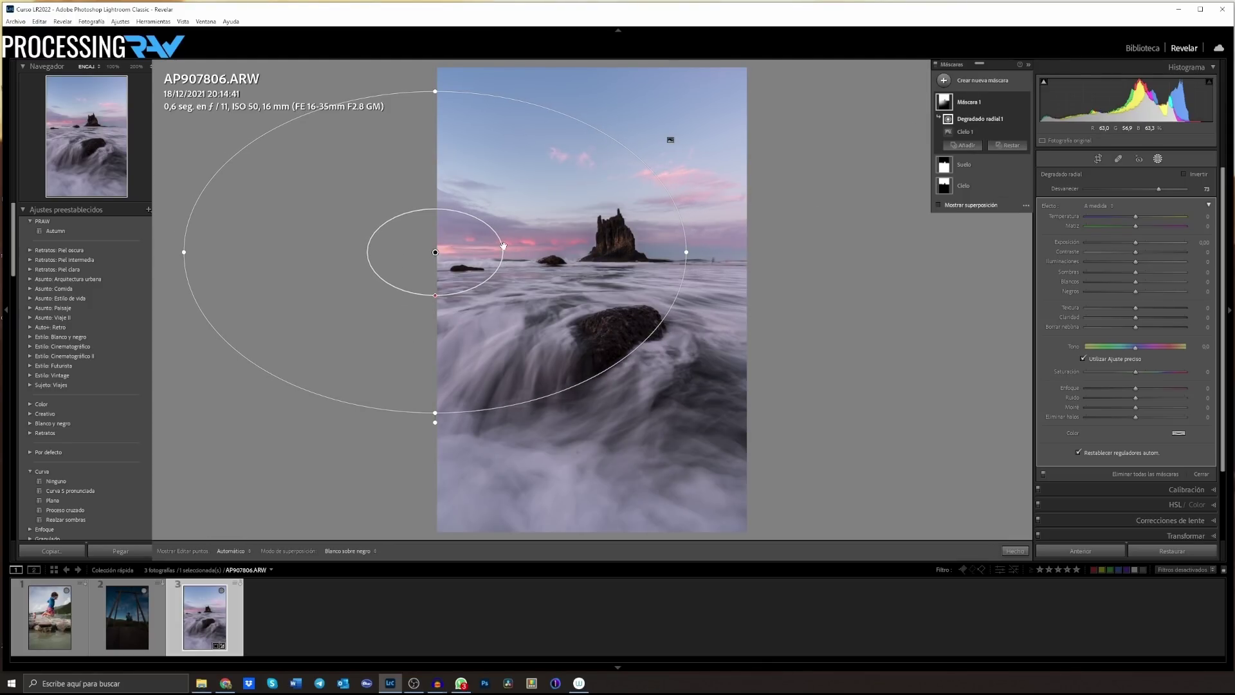
pyautogui.moveTo(435, 295); pyautogui.dragTo(437, 275)
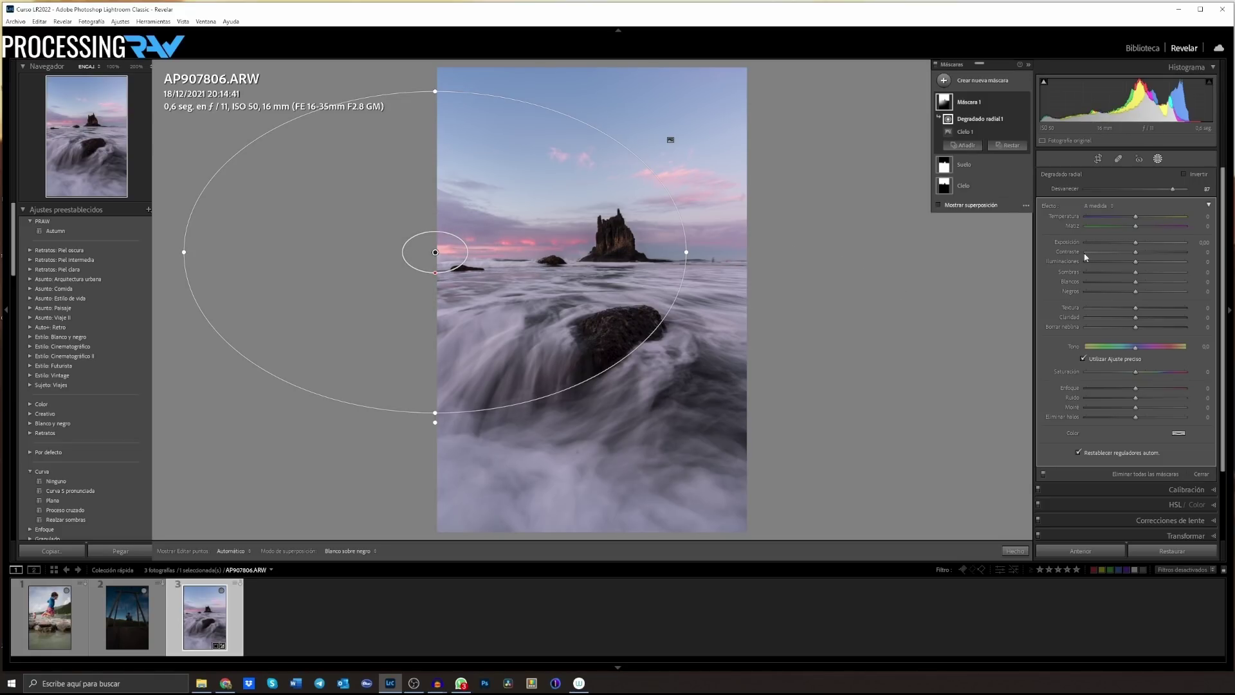
# Brighten the radial mask's exposure and highlights, raise saturation to 25, and lower sharpness, texture and clarity
pyautogui.moveTo(1135, 218); pyautogui.dragTo(1145, 217)
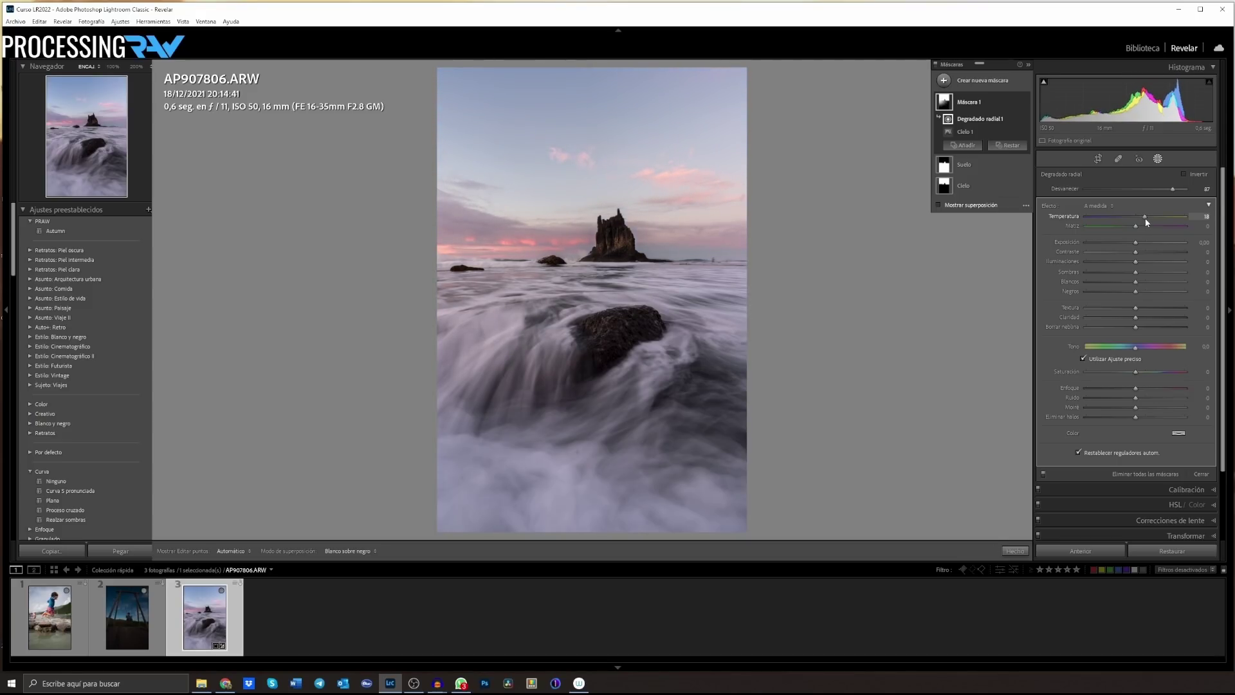
pyautogui.moveTo(1136, 241); pyautogui.dragTo(1139, 242)
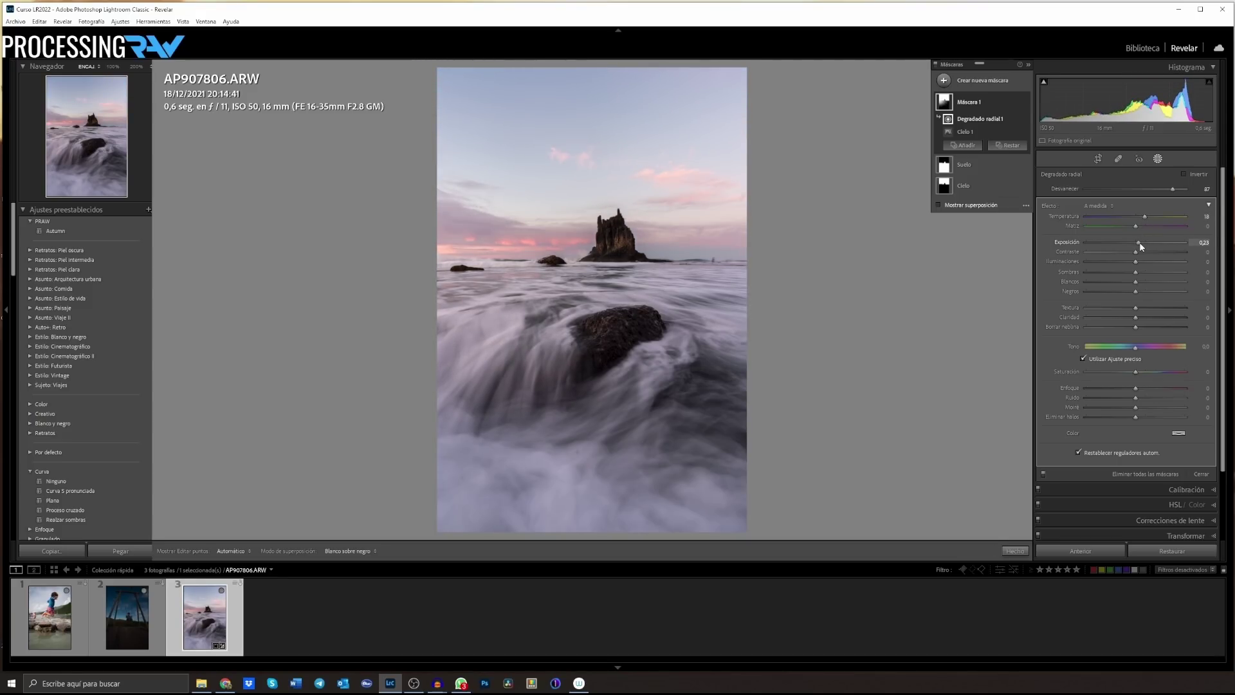
pyautogui.moveTo(1140, 246)
pyautogui.mouseDown()
pyautogui.moveTo(1162, 248)
pyautogui.moveTo(1140, 245)
pyautogui.mouseUp()
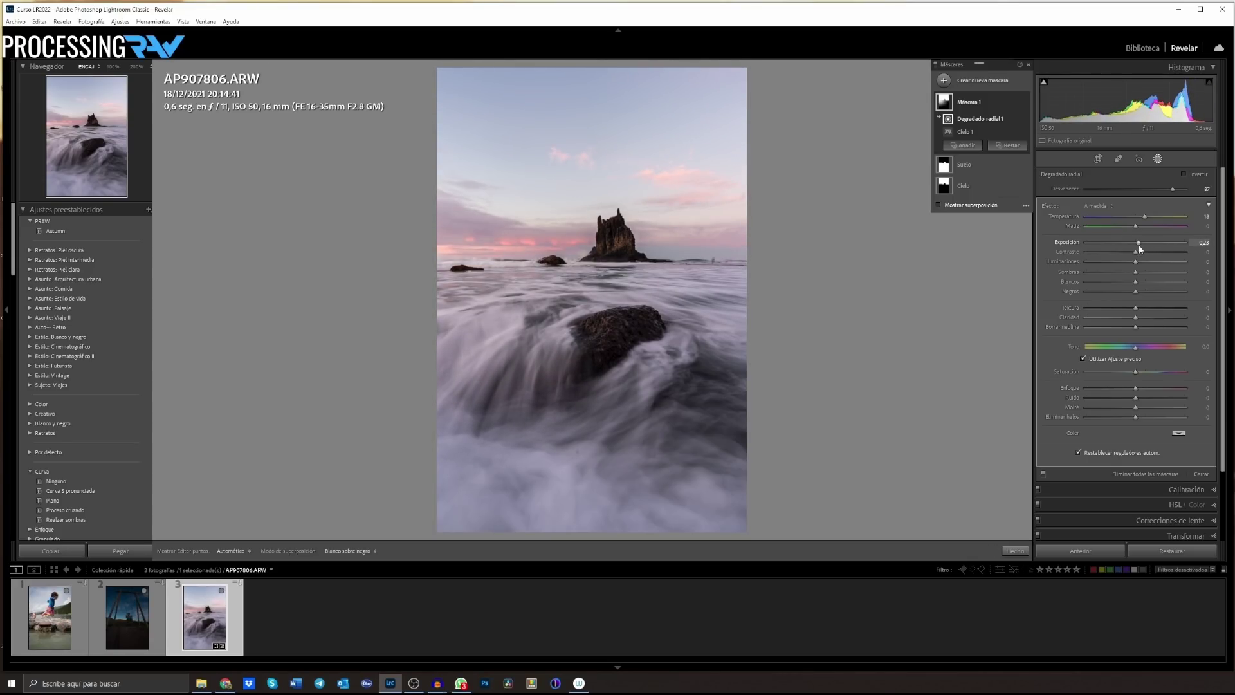
pyautogui.moveTo(1137, 261); pyautogui.dragTo(1133, 252)
pyautogui.moveTo(1135, 371); pyautogui.dragTo(1150, 376)
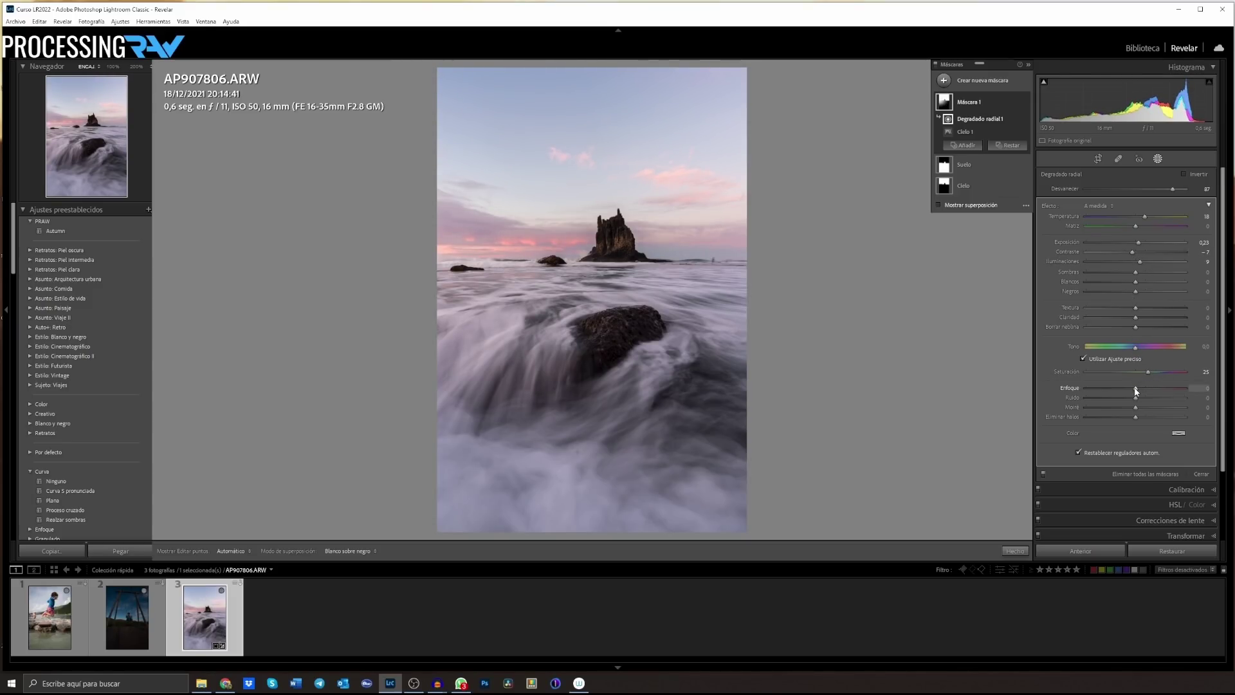
pyautogui.moveTo(1135, 386); pyautogui.dragTo(1132, 385)
pyautogui.moveTo(1134, 317)
pyautogui.mouseDown()
pyautogui.moveTo(1130, 307)
pyautogui.moveTo(1127, 327)
pyautogui.mouseUp()
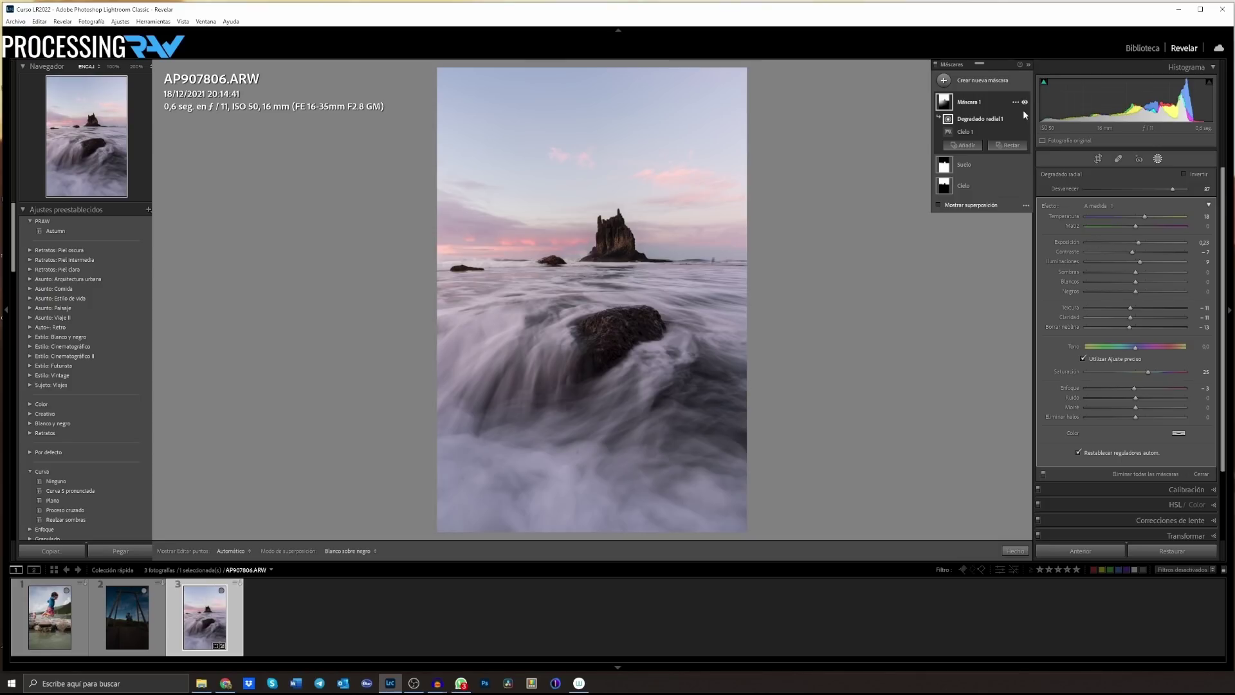
# Shrink the radial gradient into a flatter, narrower ellipse, toggling the mask's visibility to compare
pyautogui.click(1025, 103)
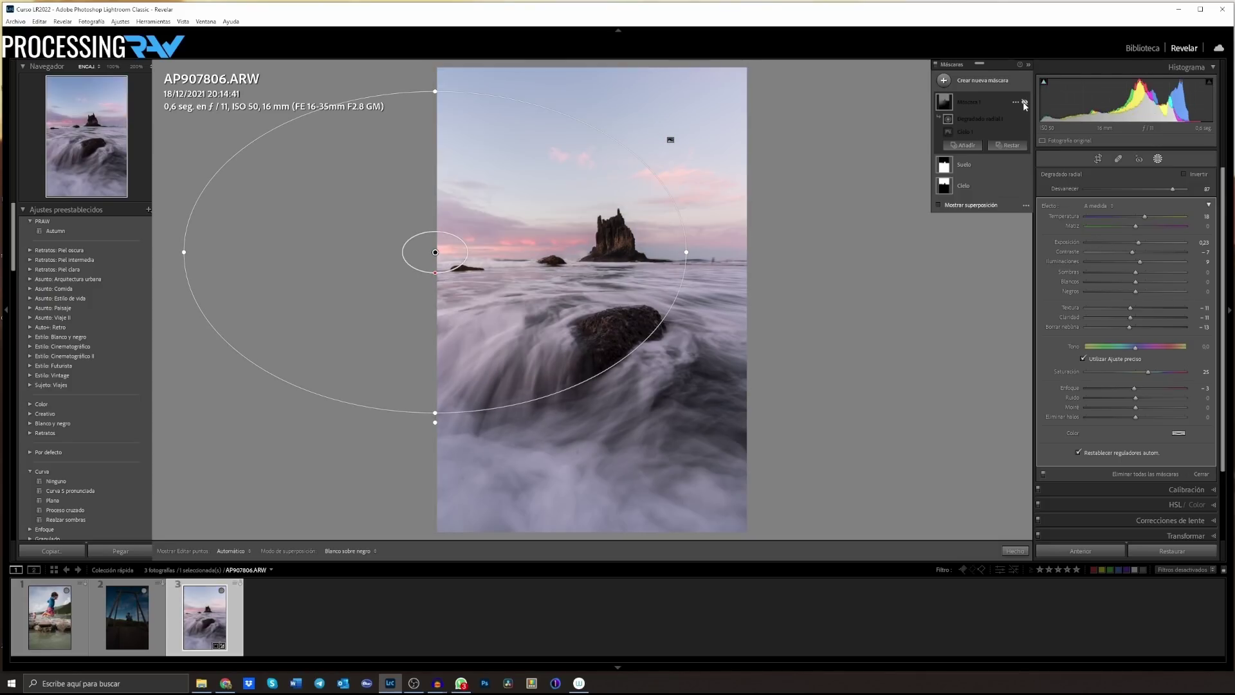
pyautogui.click(1025, 103)
pyautogui.moveTo(435, 93); pyautogui.dragTo(434, 150)
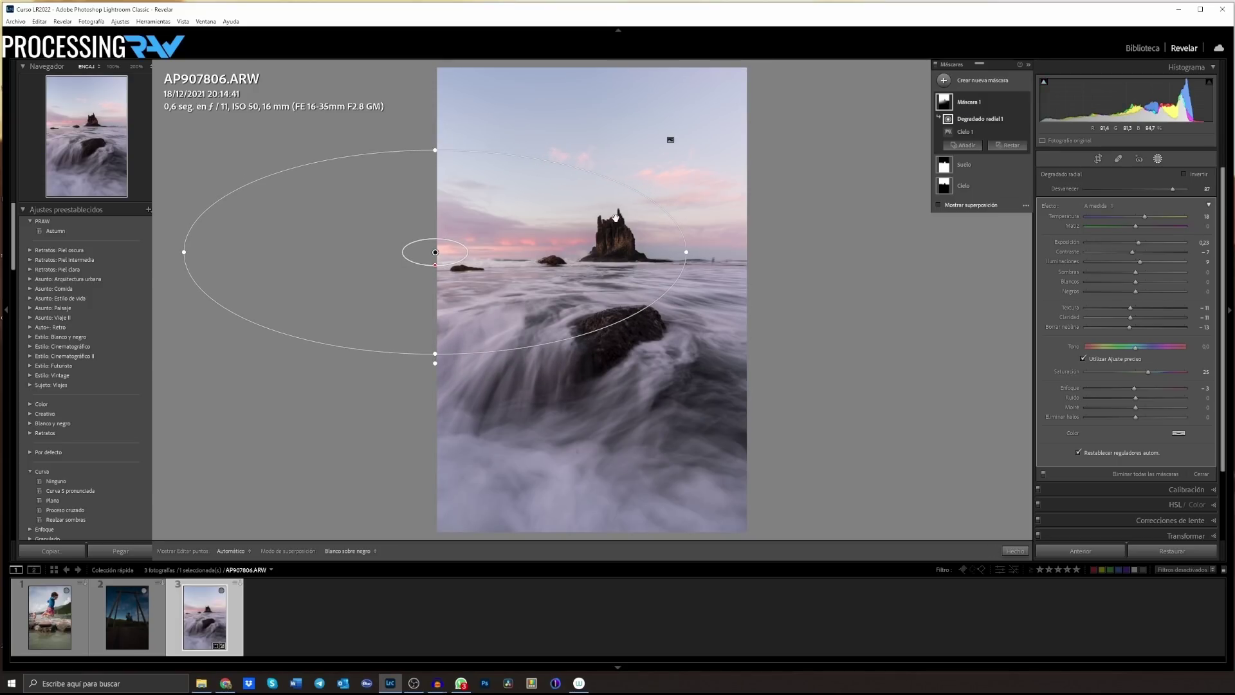
pyautogui.moveTo(686, 251); pyautogui.dragTo(646, 252)
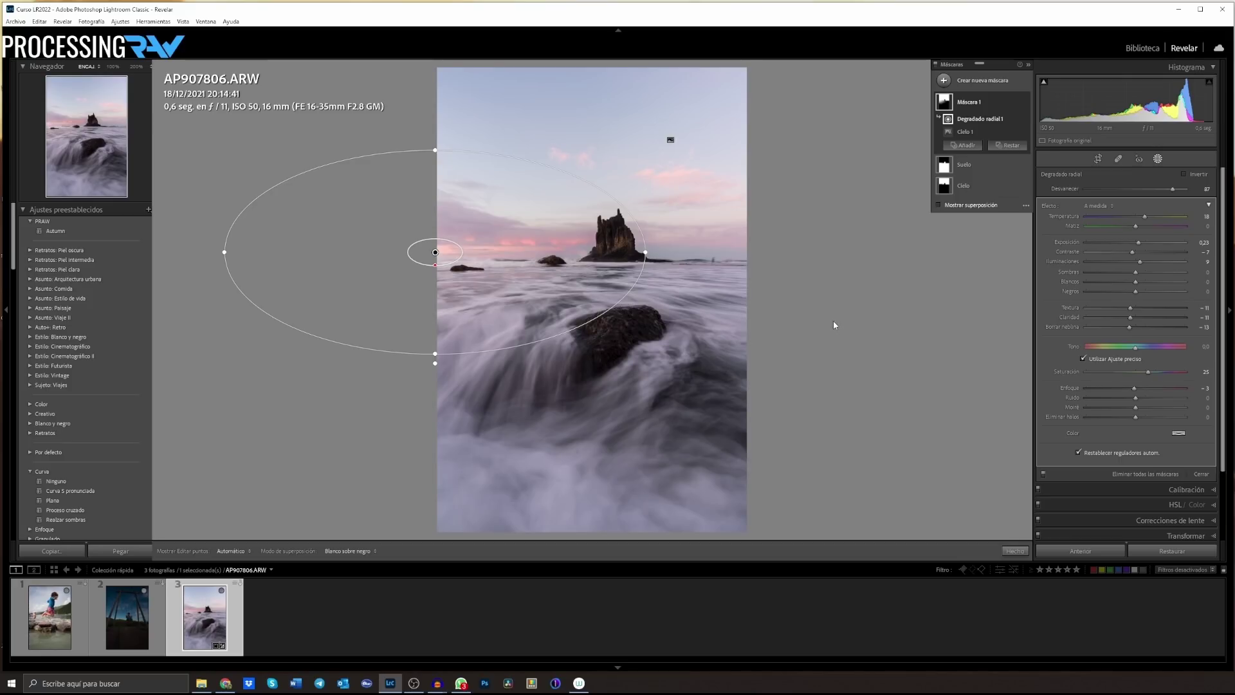
pyautogui.click(1024, 103)
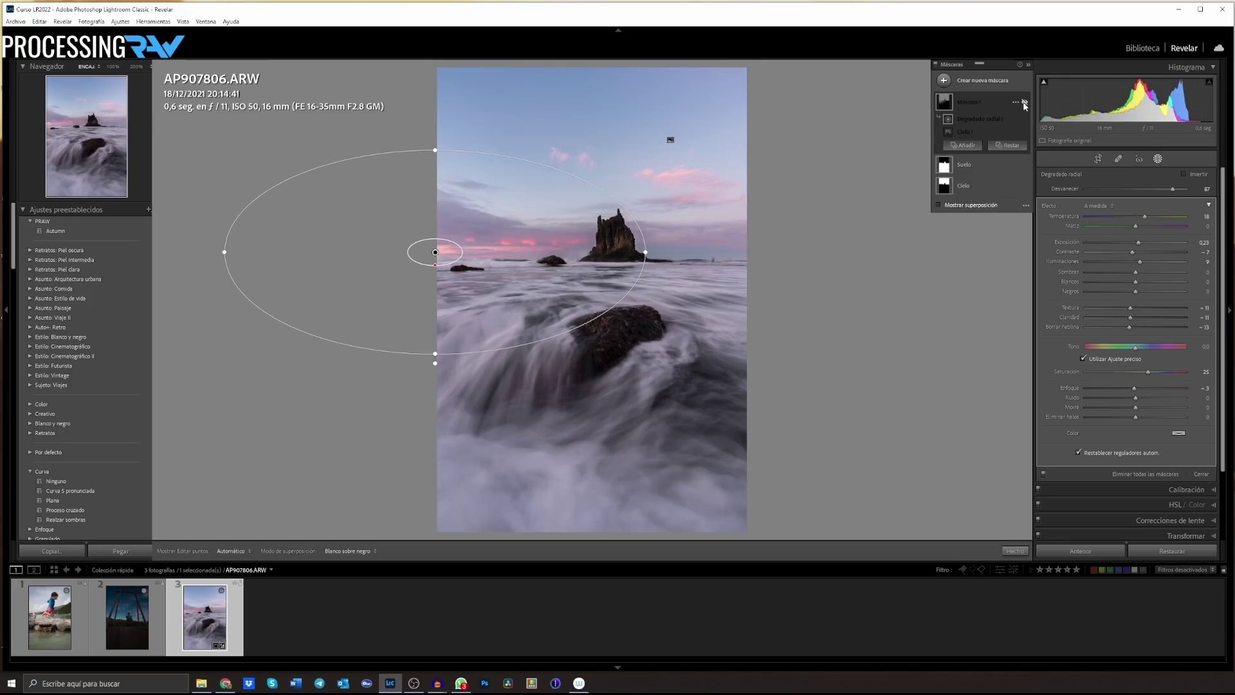
pyautogui.click(1024, 102)
pyautogui.click(1024, 102)
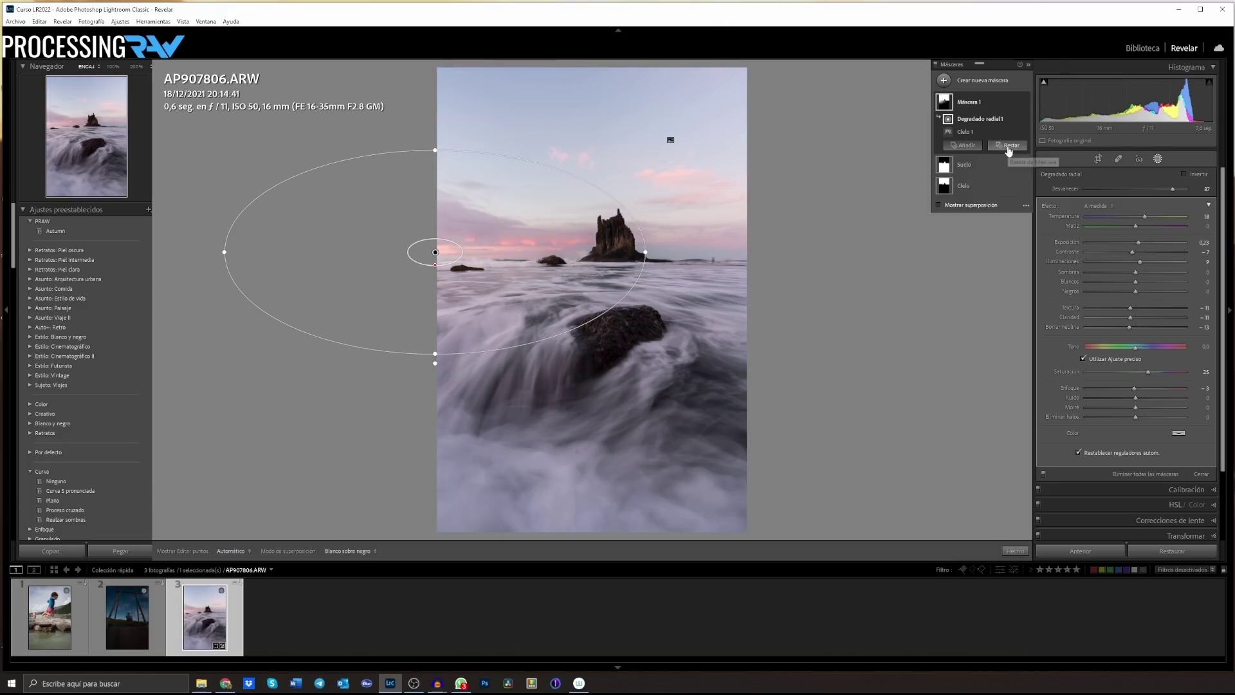
# Subtract a diagonal linear gradient from Máscara 1 across the sky, with the mask overlay shown
pyautogui.click(1009, 148)
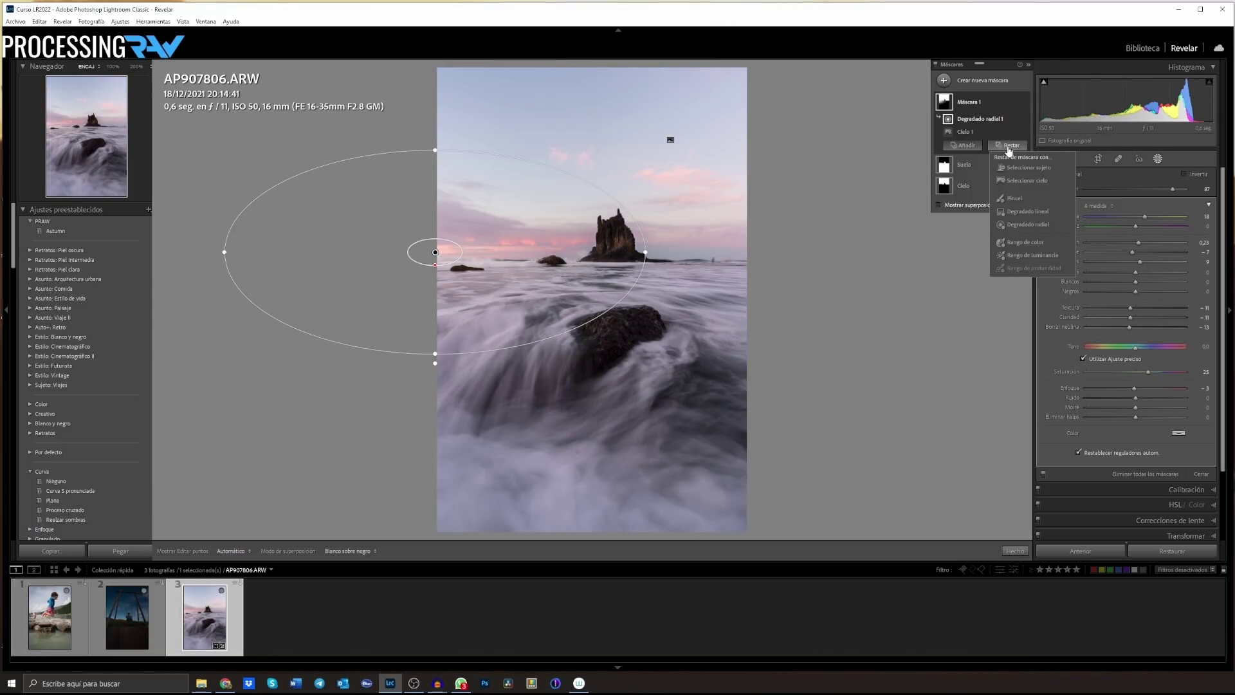
pyautogui.click(1021, 212)
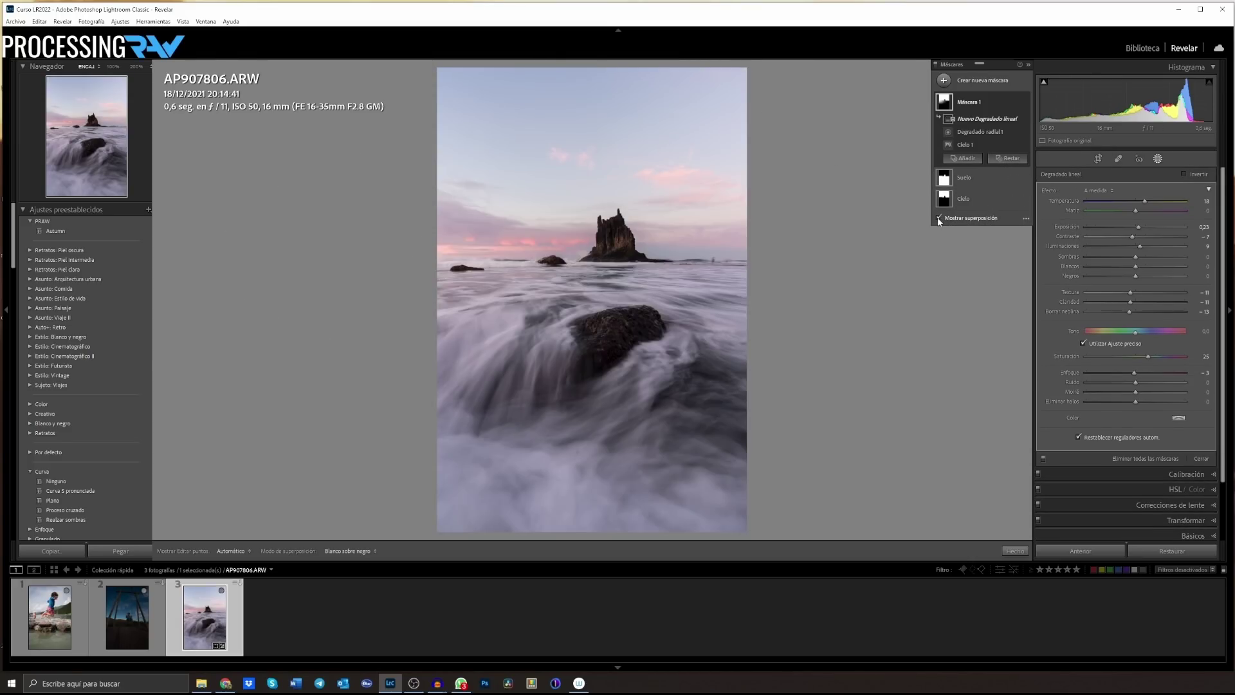
pyautogui.click(939, 217)
pyautogui.moveTo(676, 81)
pyautogui.mouseDown()
pyautogui.moveTo(560, 278)
pyautogui.moveTo(558, 325)
pyautogui.mouseUp()
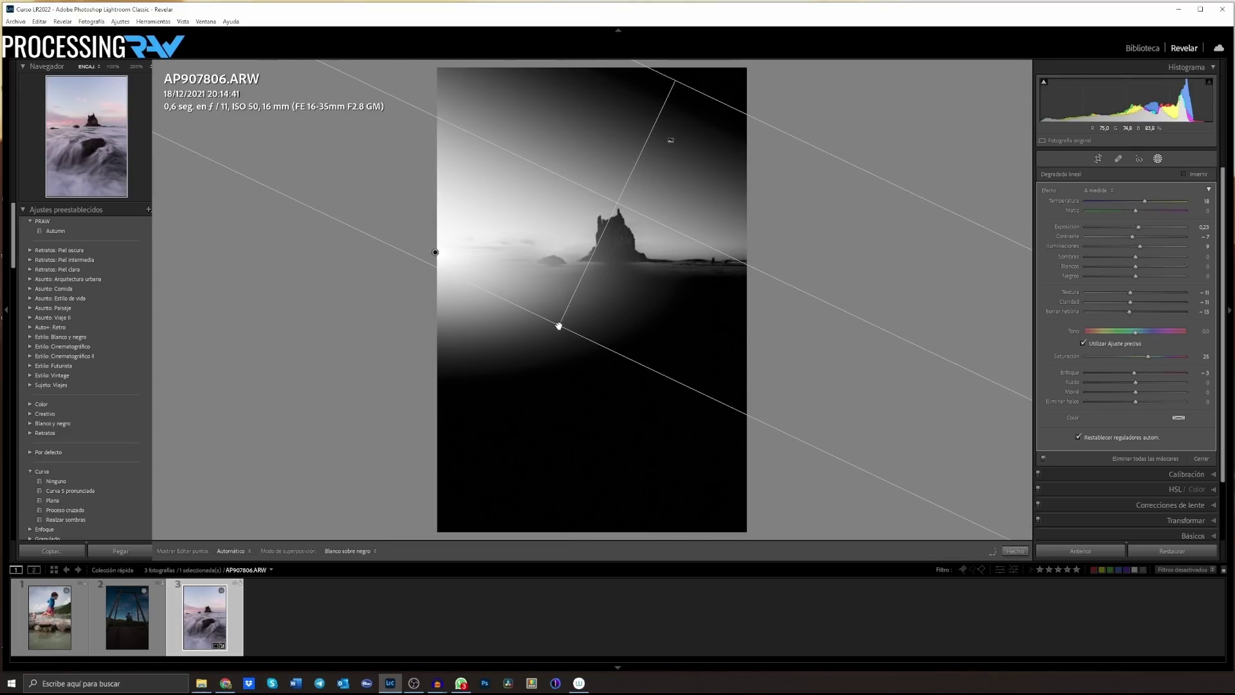
pyautogui.moveTo(617, 202); pyautogui.dragTo(622, 195)
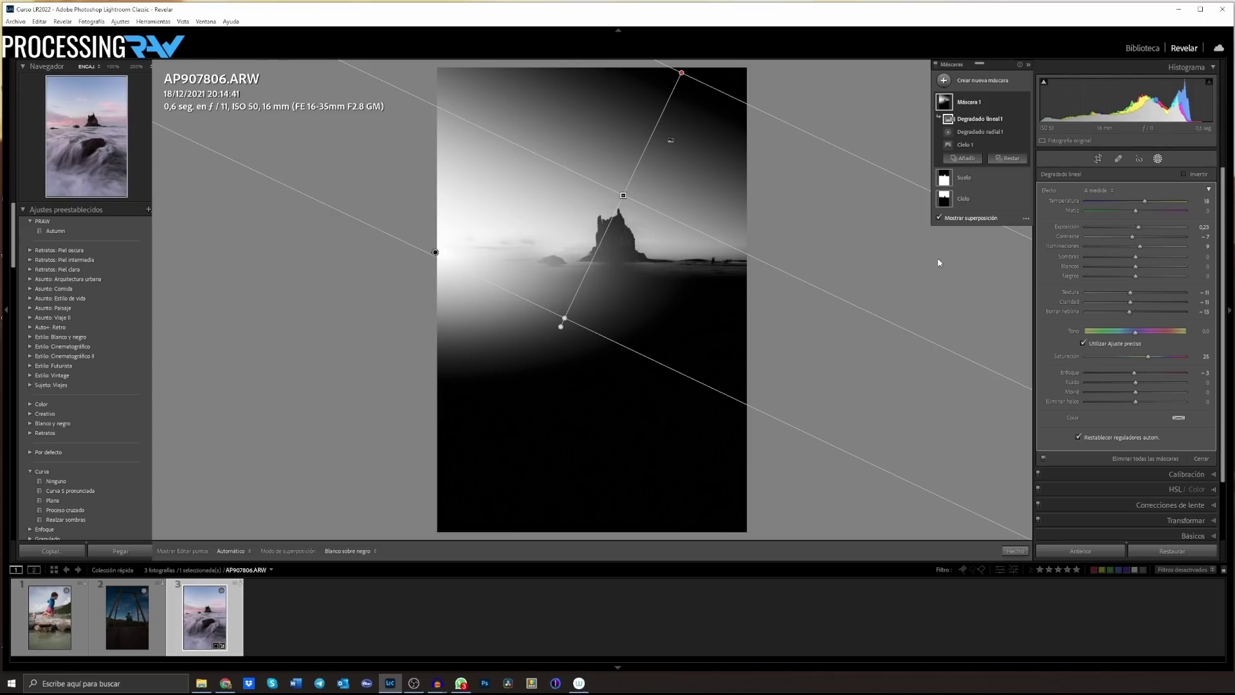
# Hide the overlay and redraw the subtracted linear gradient diagonally from the foreground rock toward the sky
pyautogui.click(938, 218)
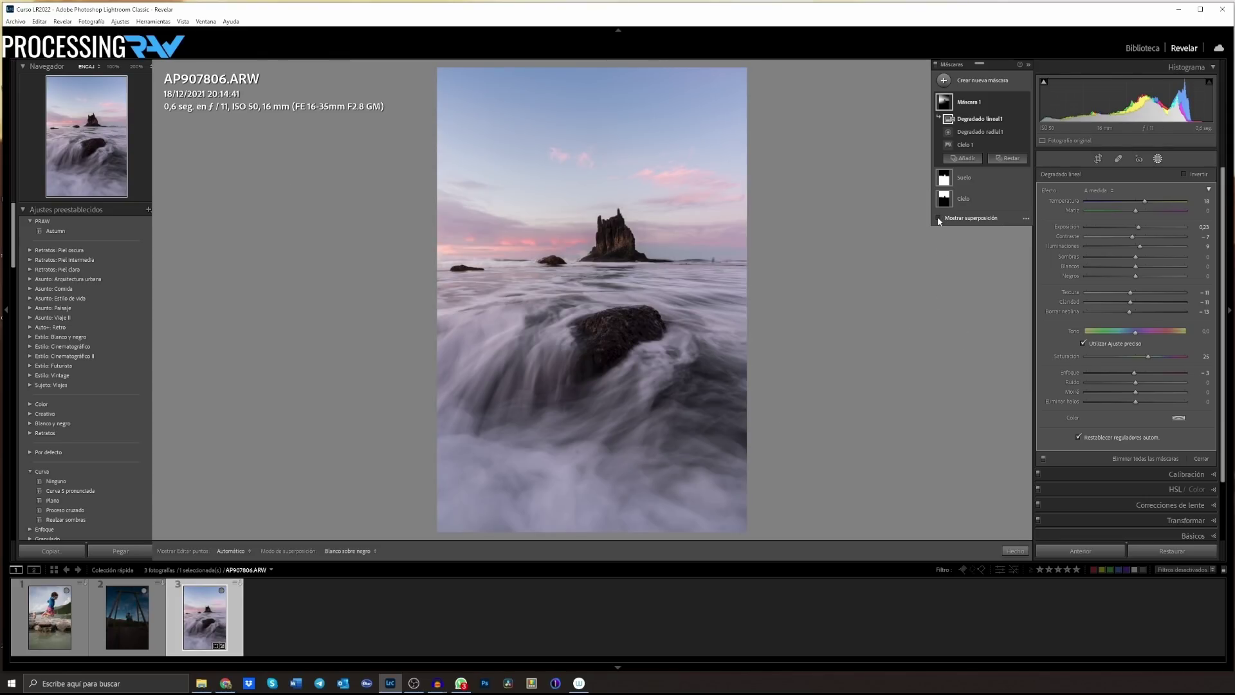
pyautogui.moveTo(564, 315); pyautogui.dragTo(679, 86)
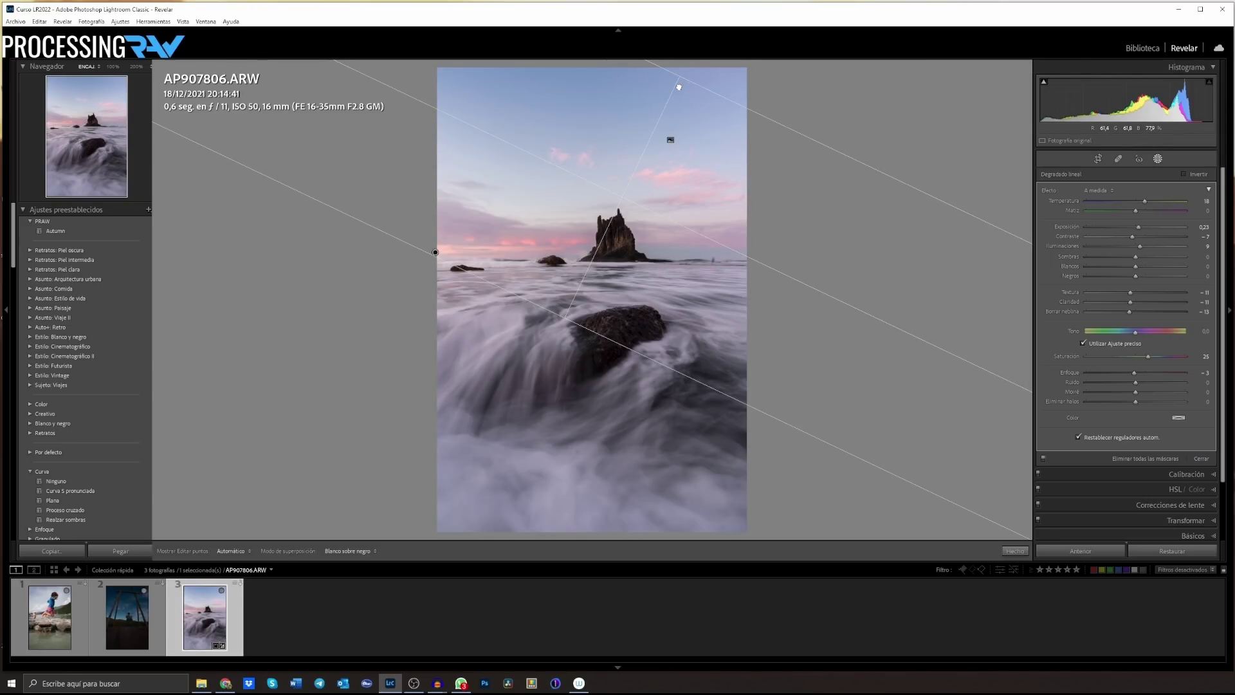
pyautogui.moveTo(678, 86); pyautogui.dragTo(656, 135)
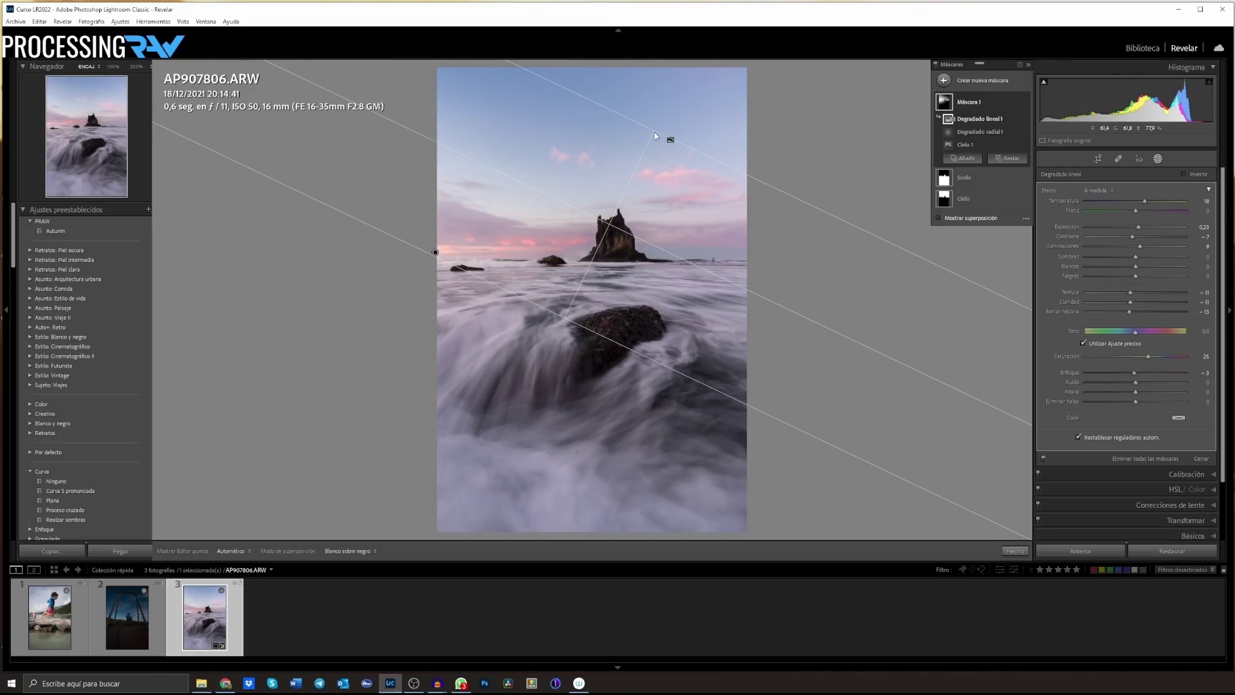
pyautogui.moveTo(980, 118)
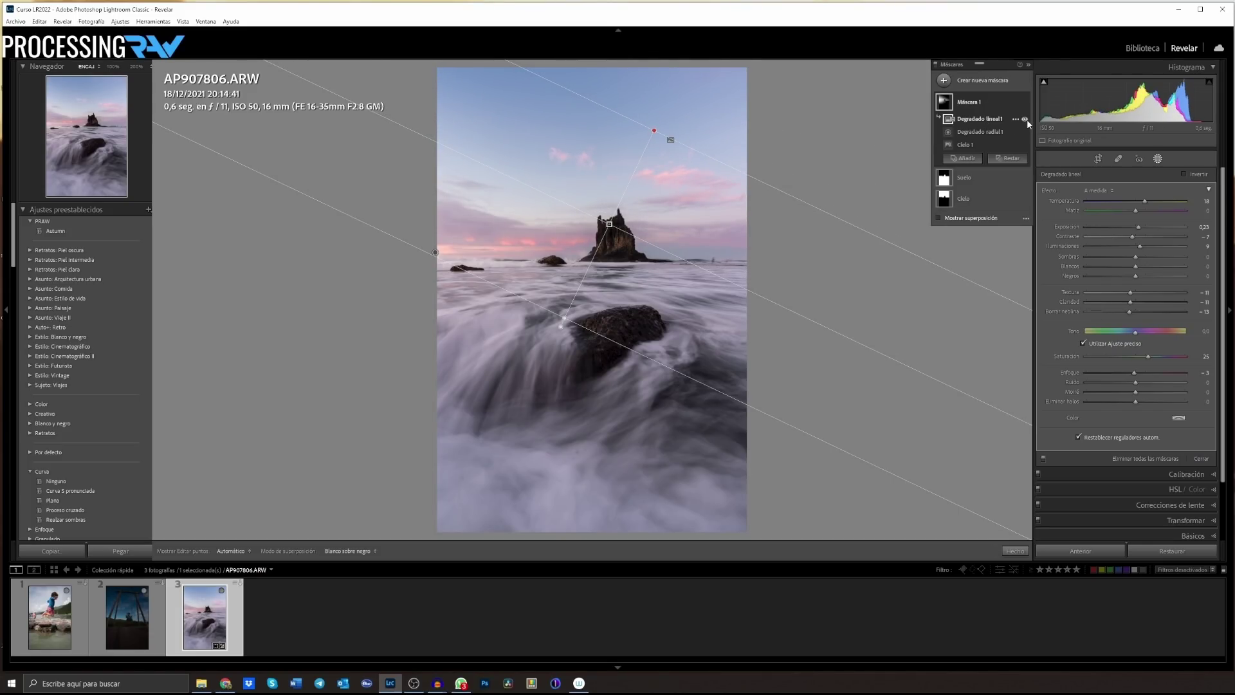
# Toggle the linear gradient and Máscara 1 visibility to compare before and after
pyautogui.click(1025, 120)
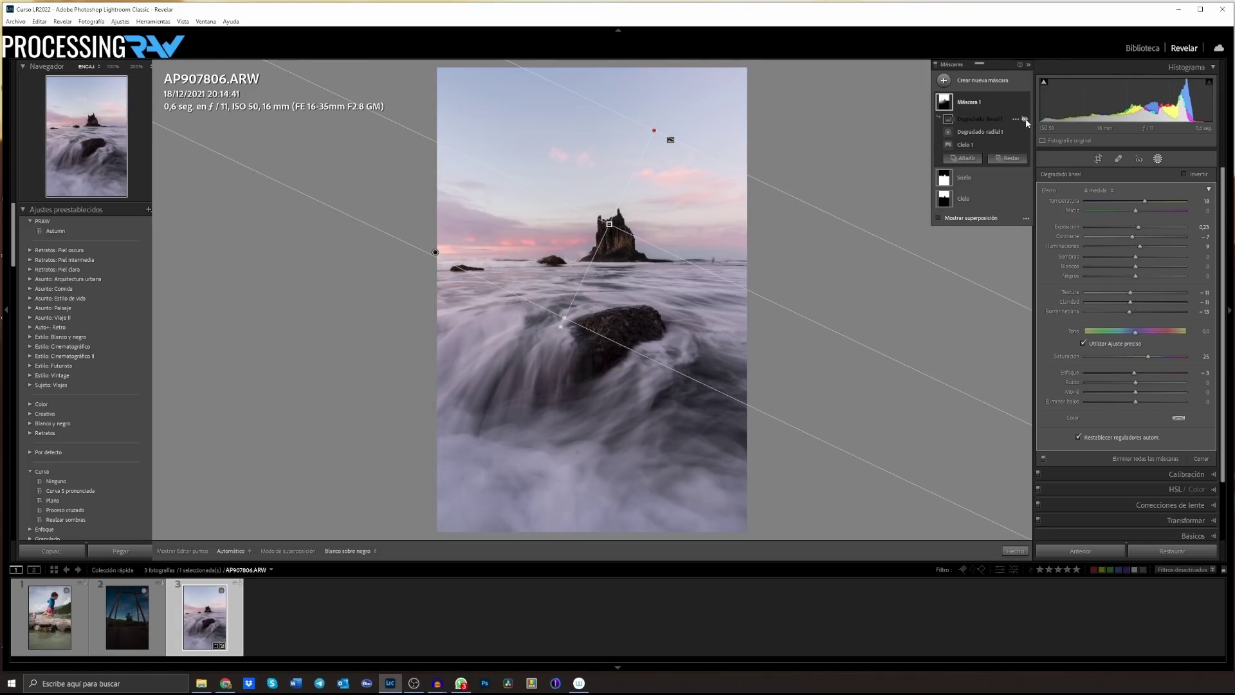
pyautogui.click(1026, 120)
pyautogui.click(1025, 120)
pyautogui.click(1024, 103)
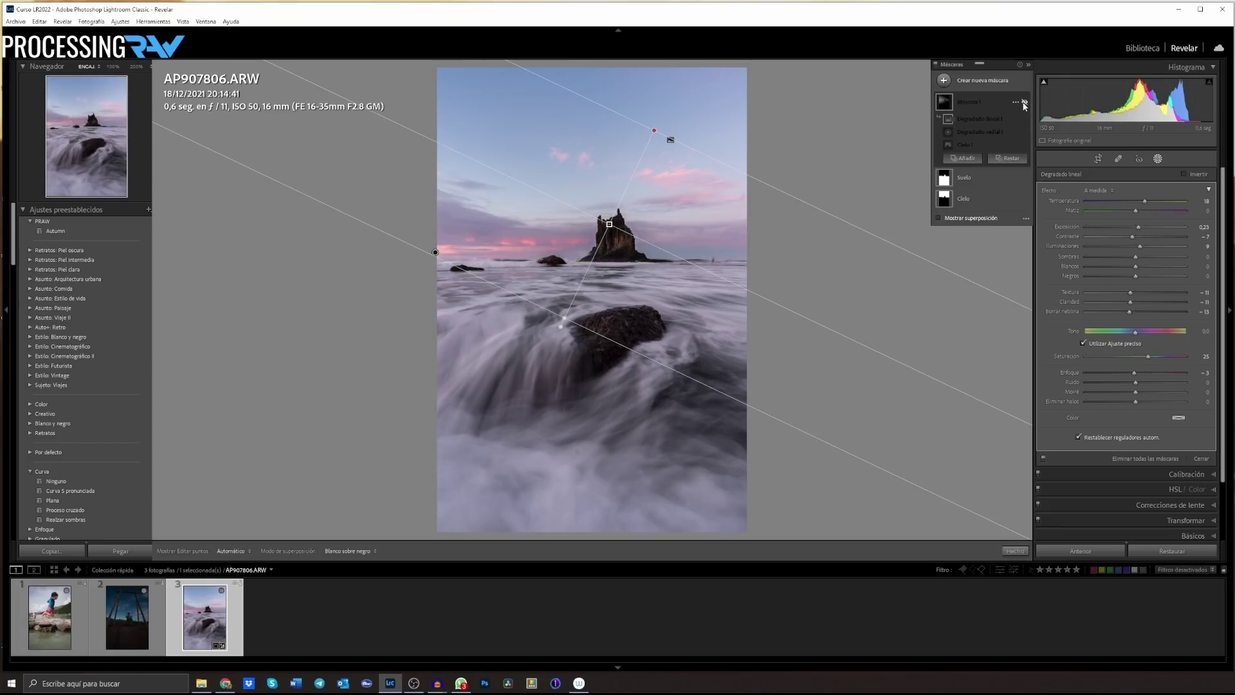
pyautogui.click(1024, 103)
pyautogui.click(1024, 103)
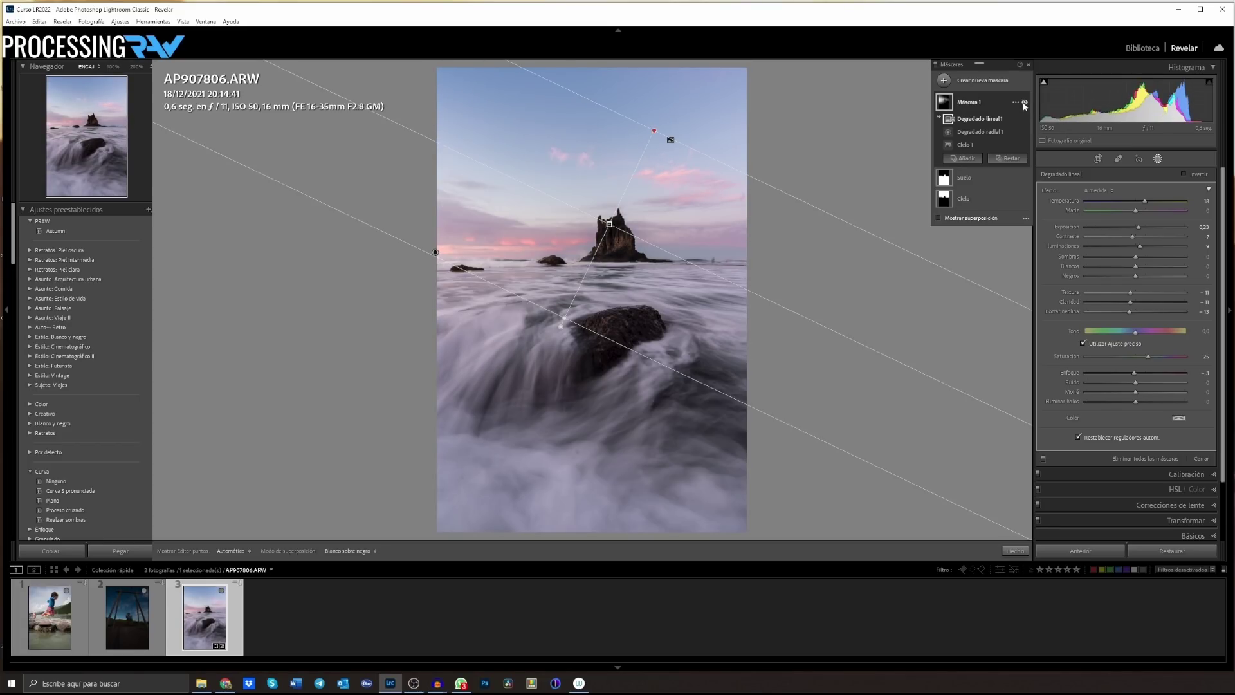
pyautogui.click(1024, 103)
pyautogui.click(1024, 103)
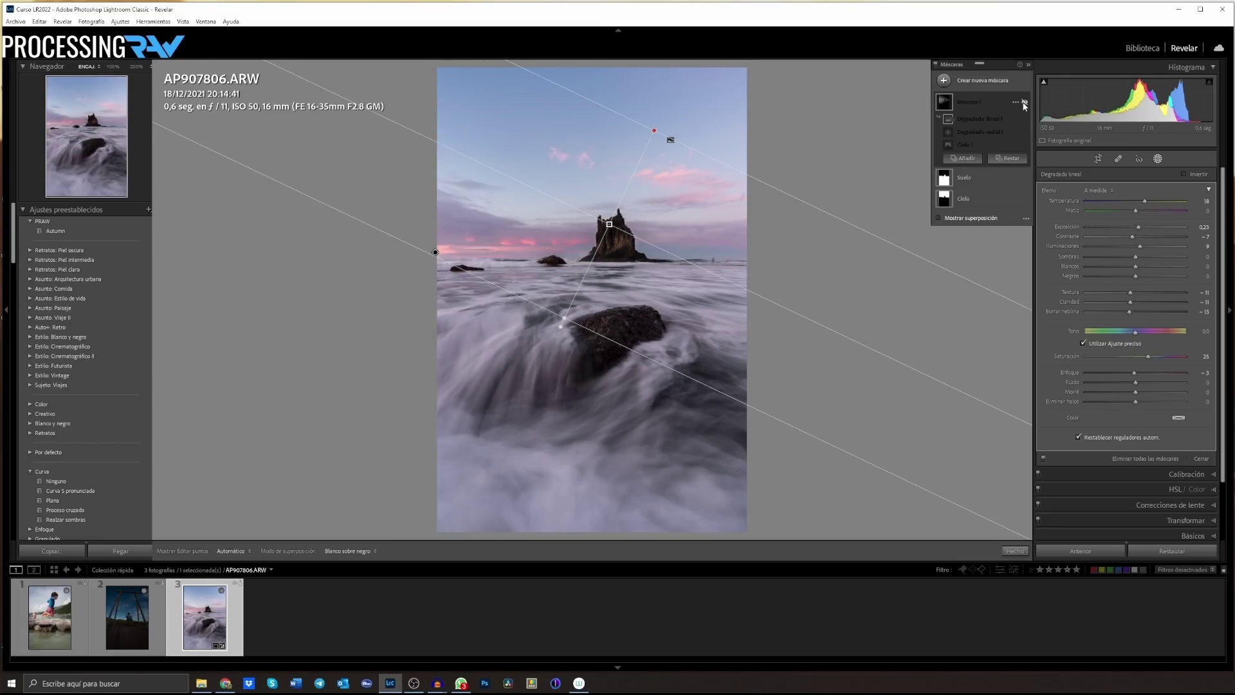
pyautogui.click(1024, 103)
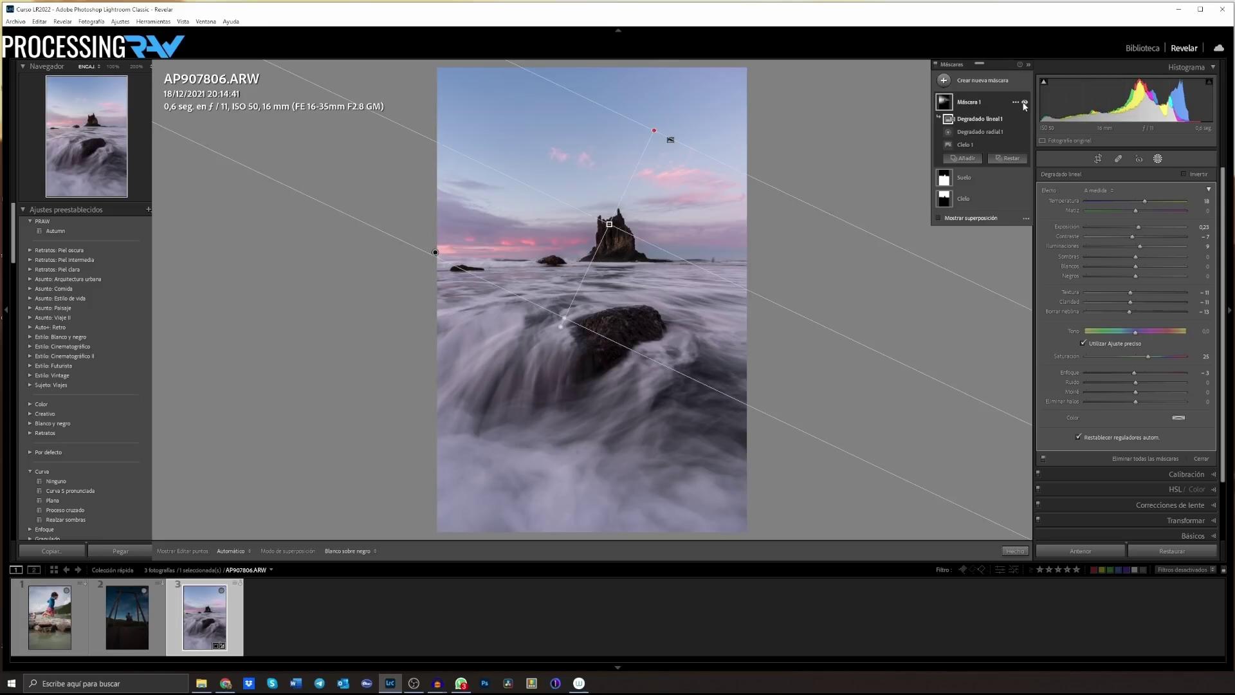
# Rotate the gradient slightly and narrow its transition toward the sky
pyautogui.click(562, 327)
pyautogui.moveTo(563, 327); pyautogui.dragTo(573, 328)
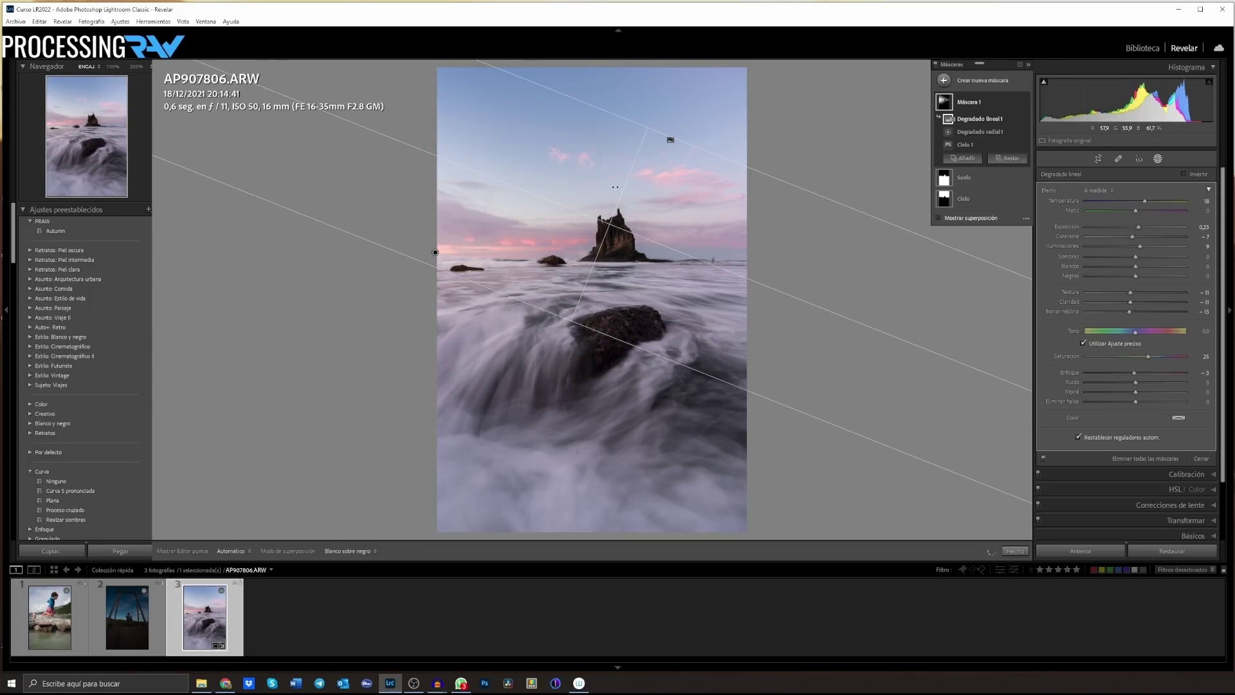
pyautogui.moveTo(647, 131); pyautogui.dragTo(634, 151)
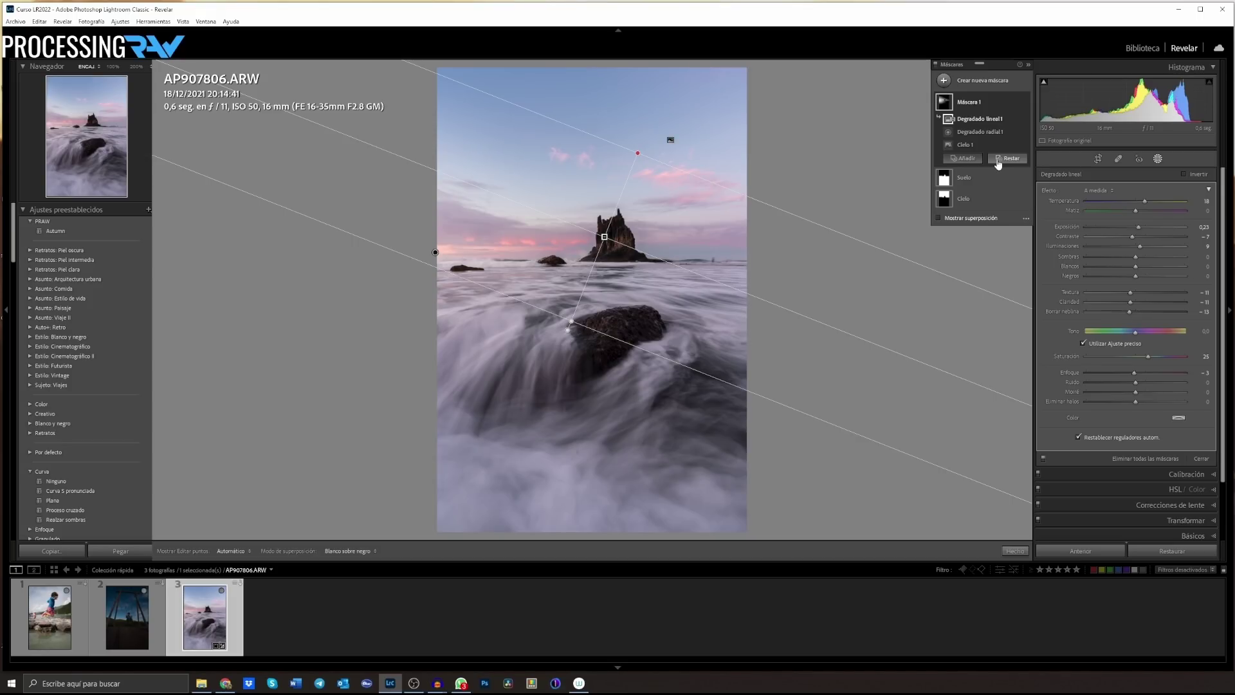
# Create Máscara 2 as a vertical linear gradient from the rock to the sky, widening its transition downward
pyautogui.click(951, 82)
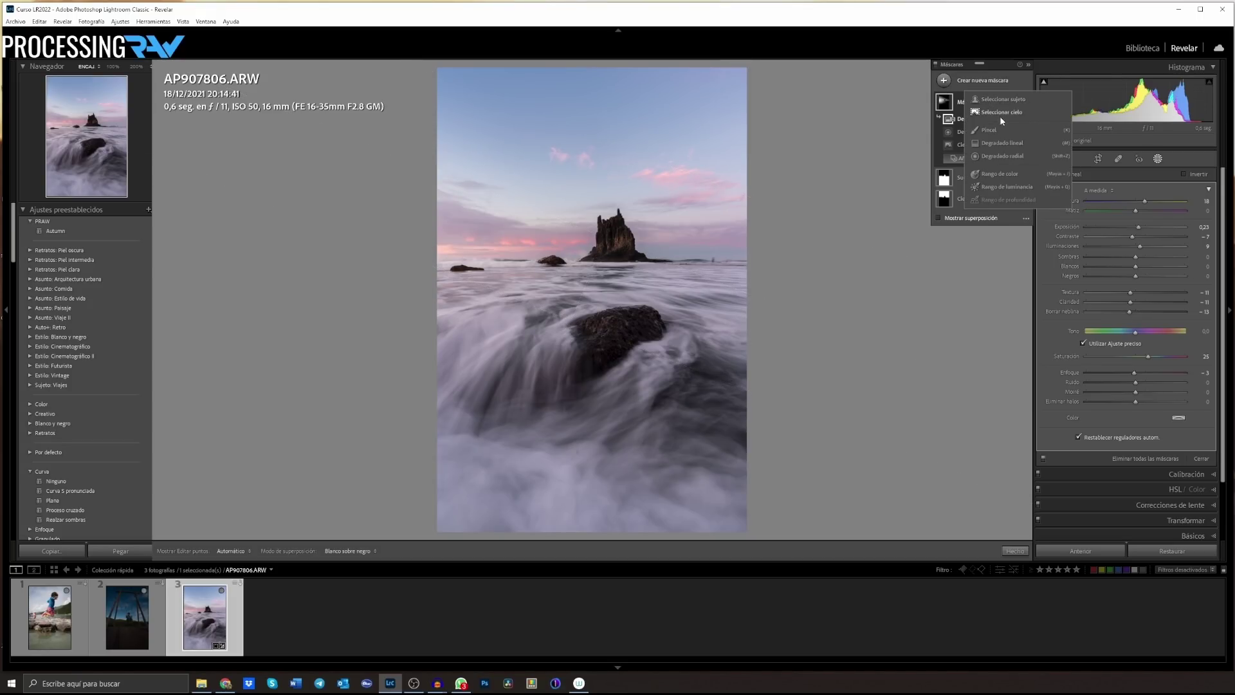
pyautogui.click(1008, 143)
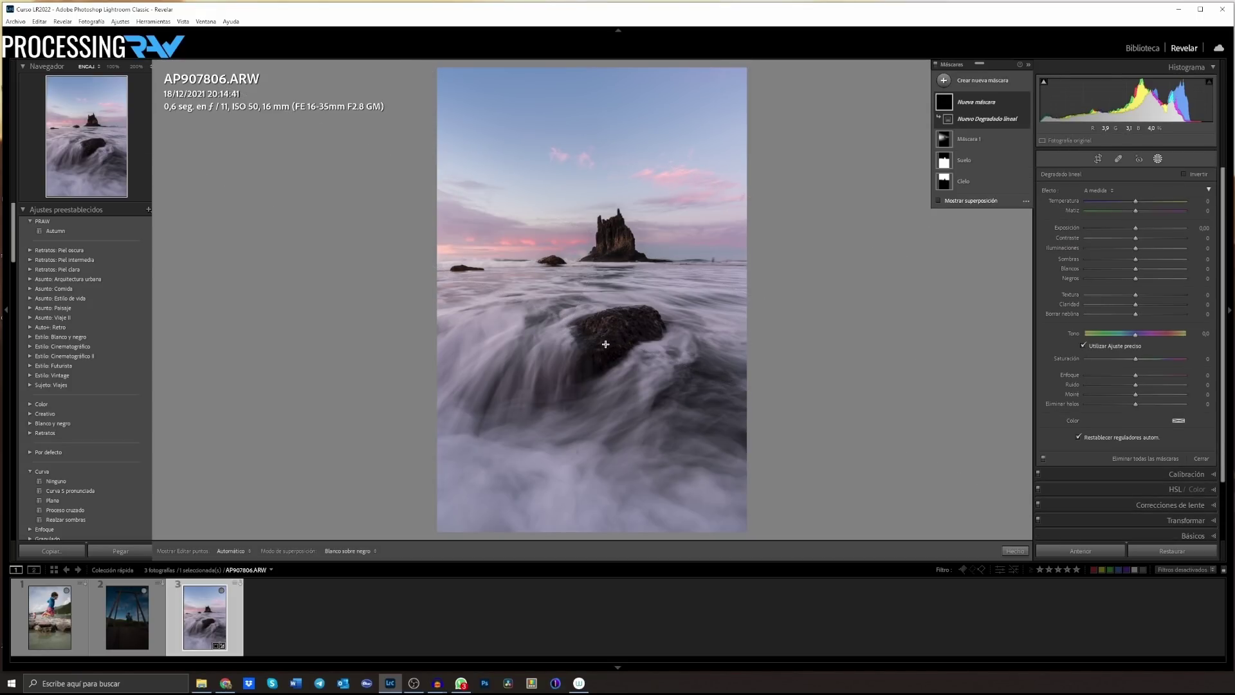
pyautogui.moveTo(605, 344); pyautogui.dragTo(607, 185)
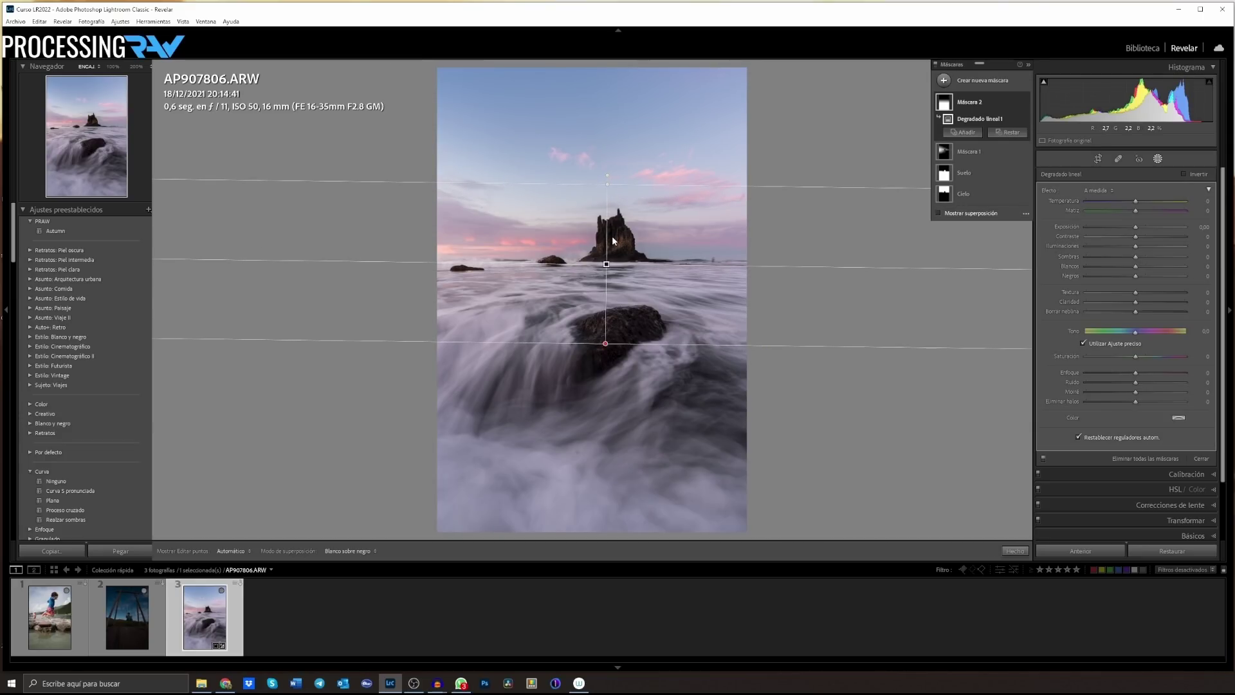
pyautogui.click(939, 213)
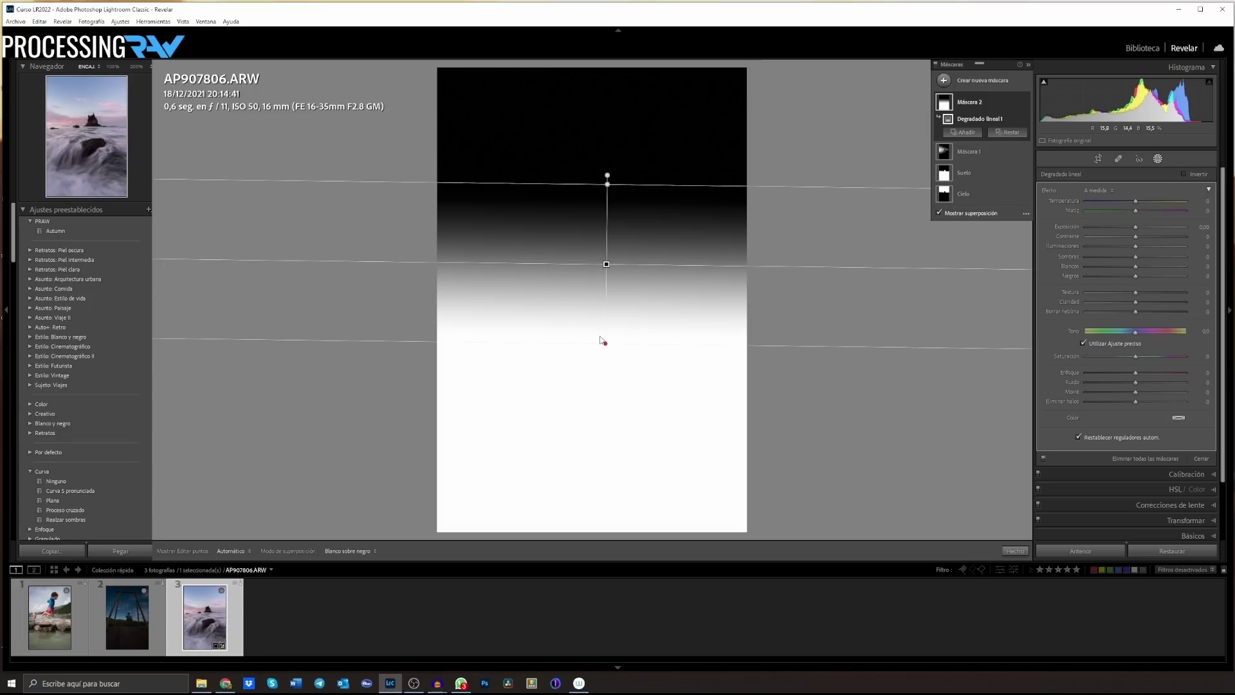
pyautogui.moveTo(603, 343); pyautogui.dragTo(602, 406)
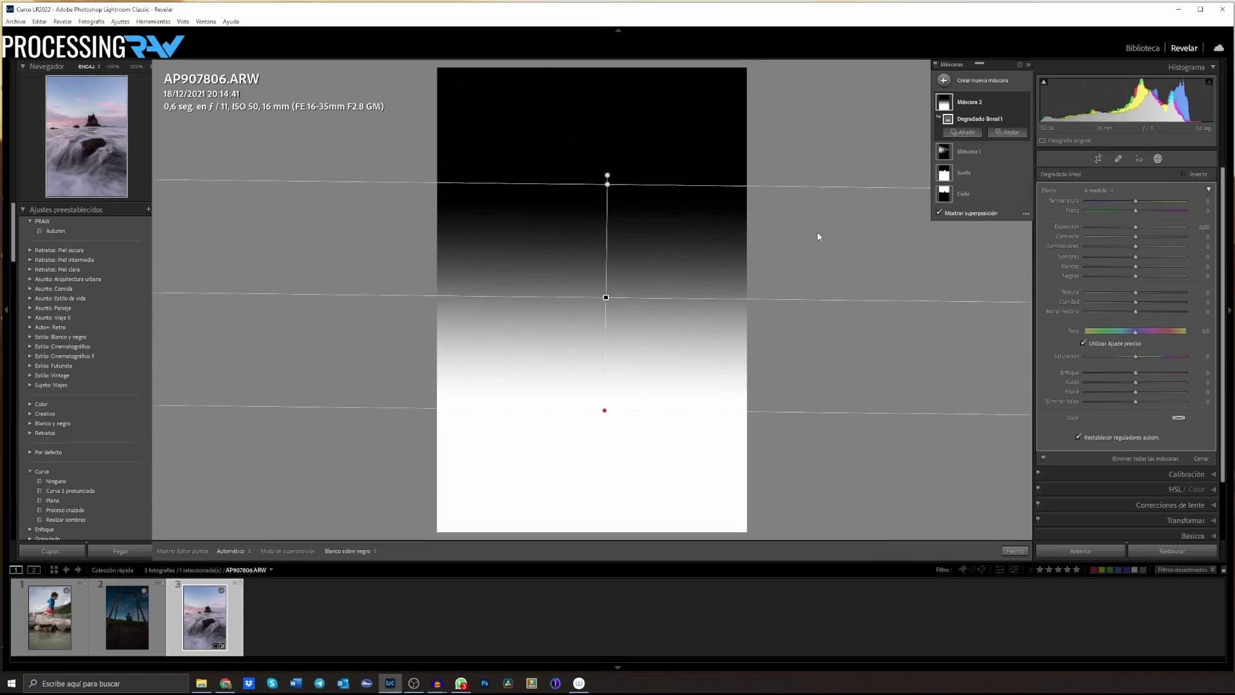
# Subtract the sky in Máscara 2 and raise clarity, contrast to 12 and exposure to 0.27
pyautogui.click(1009, 135)
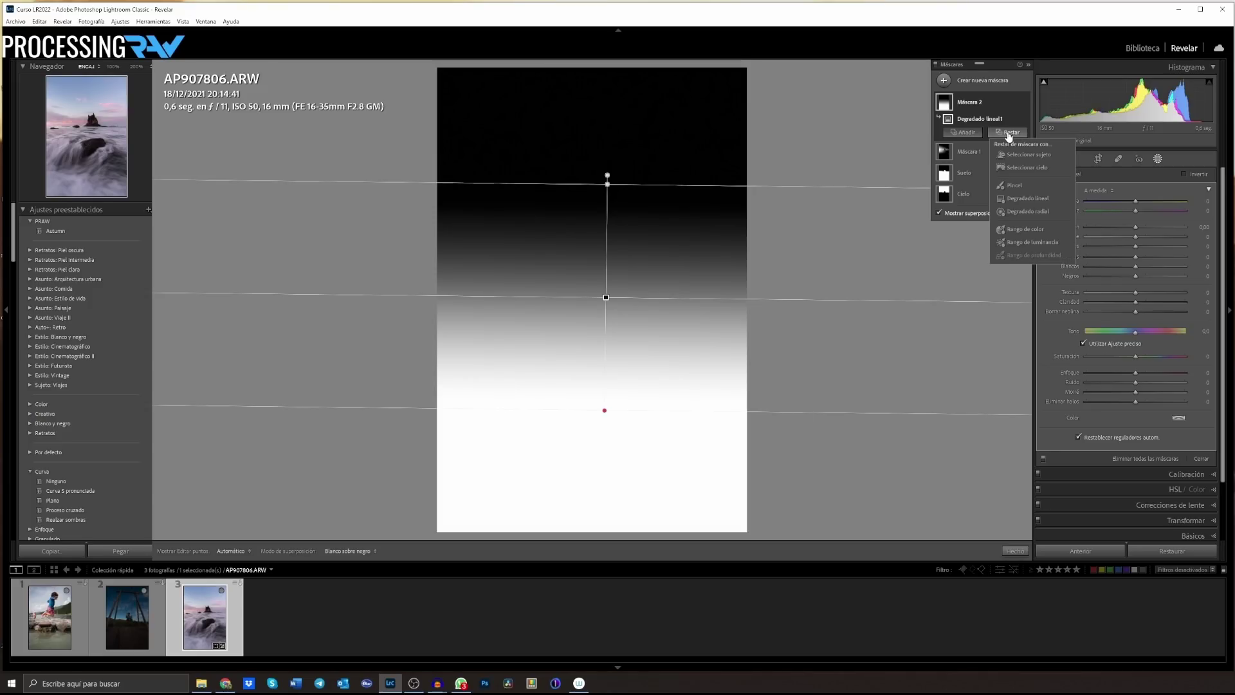
pyautogui.click(1021, 165)
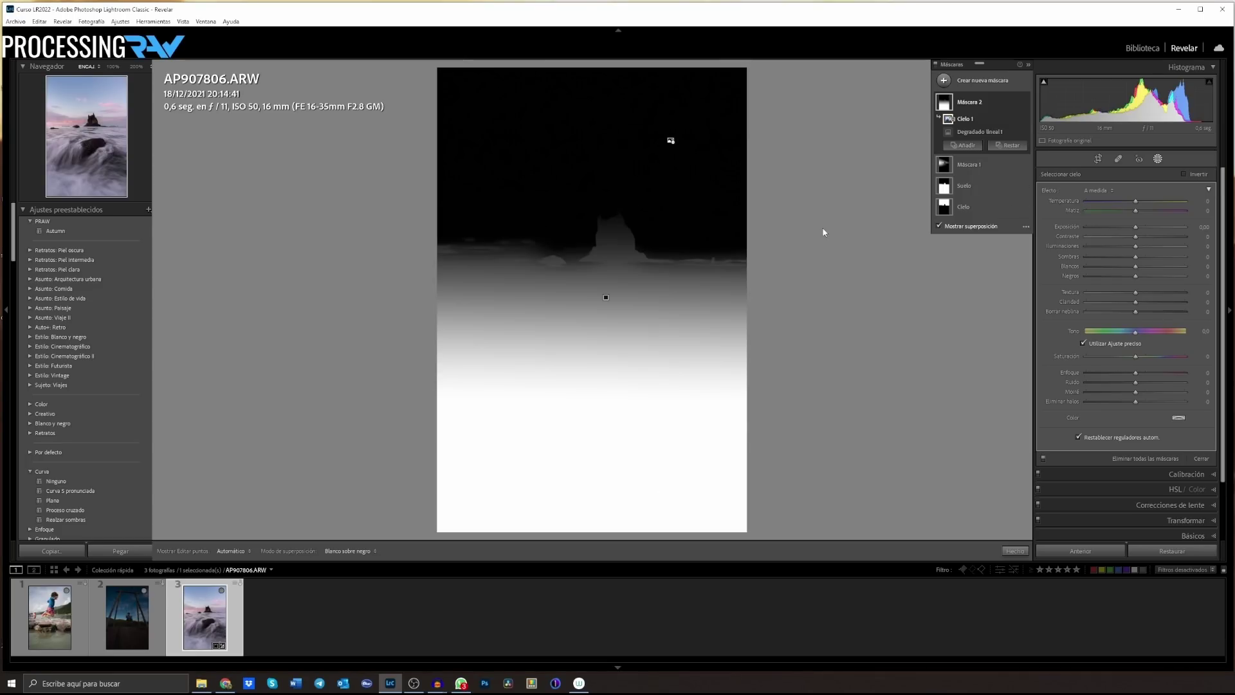
pyautogui.moveTo(598, 277)
pyautogui.click(939, 226)
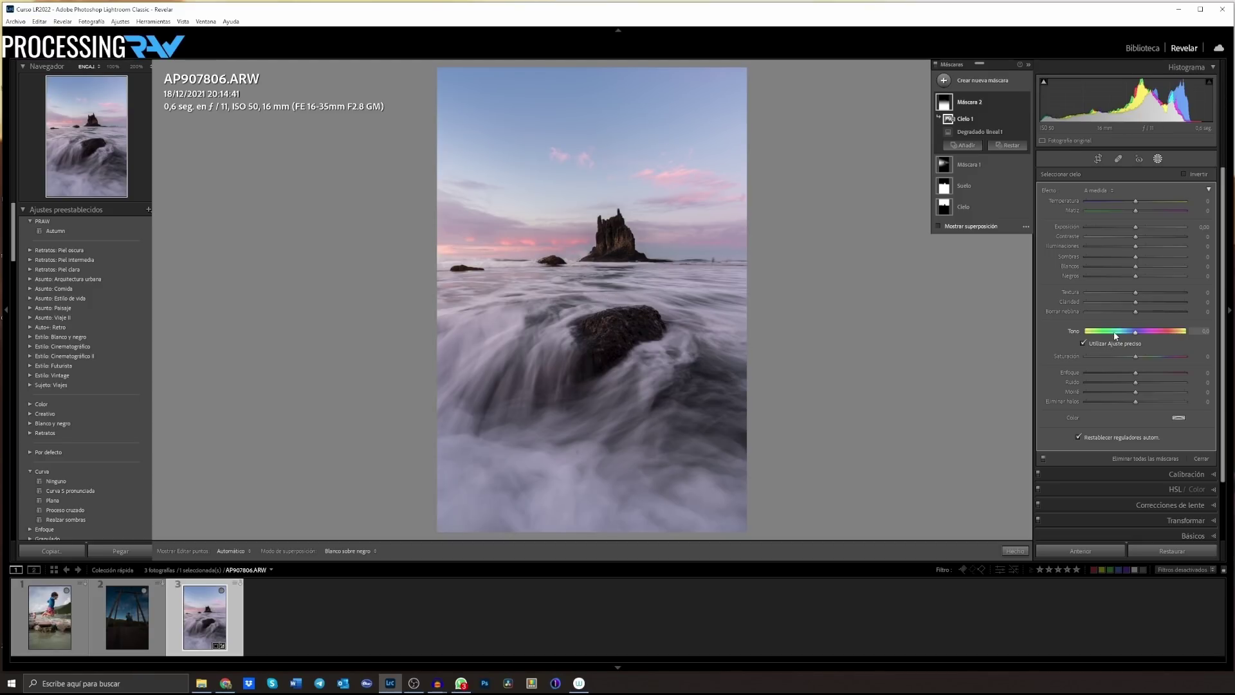
pyautogui.moveTo(1144, 306); pyautogui.dragTo(1149, 306)
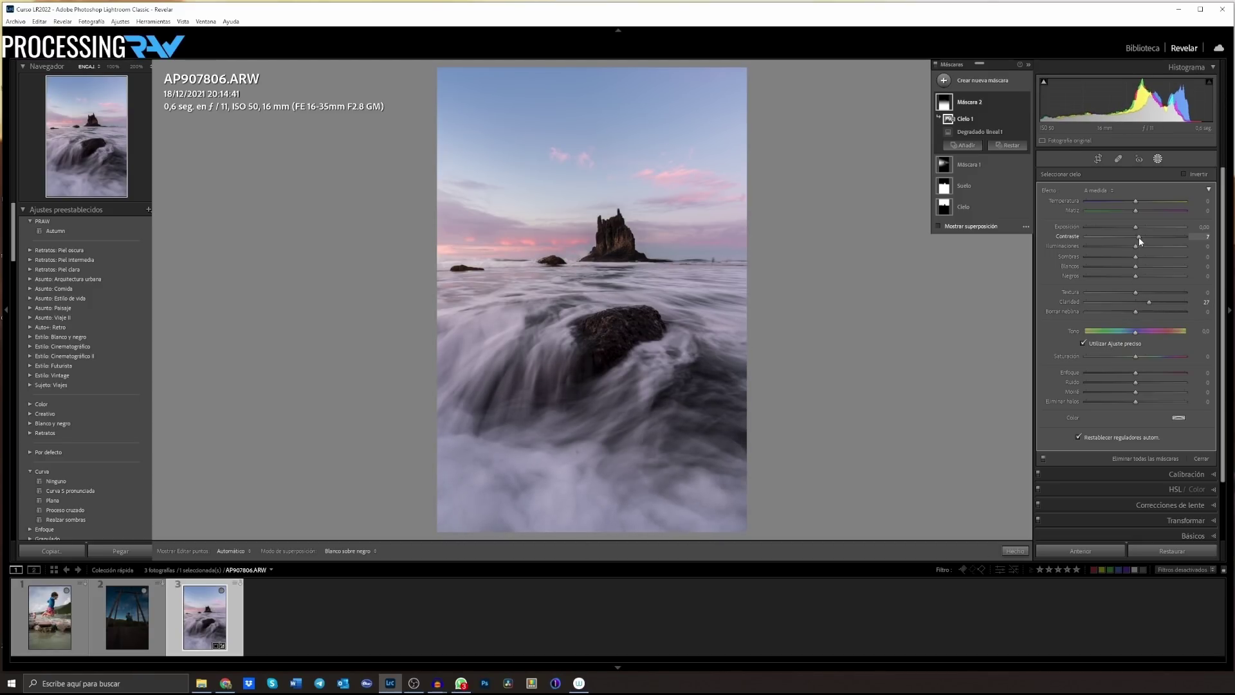
pyautogui.moveTo(1138, 237); pyautogui.dragTo(1139, 227)
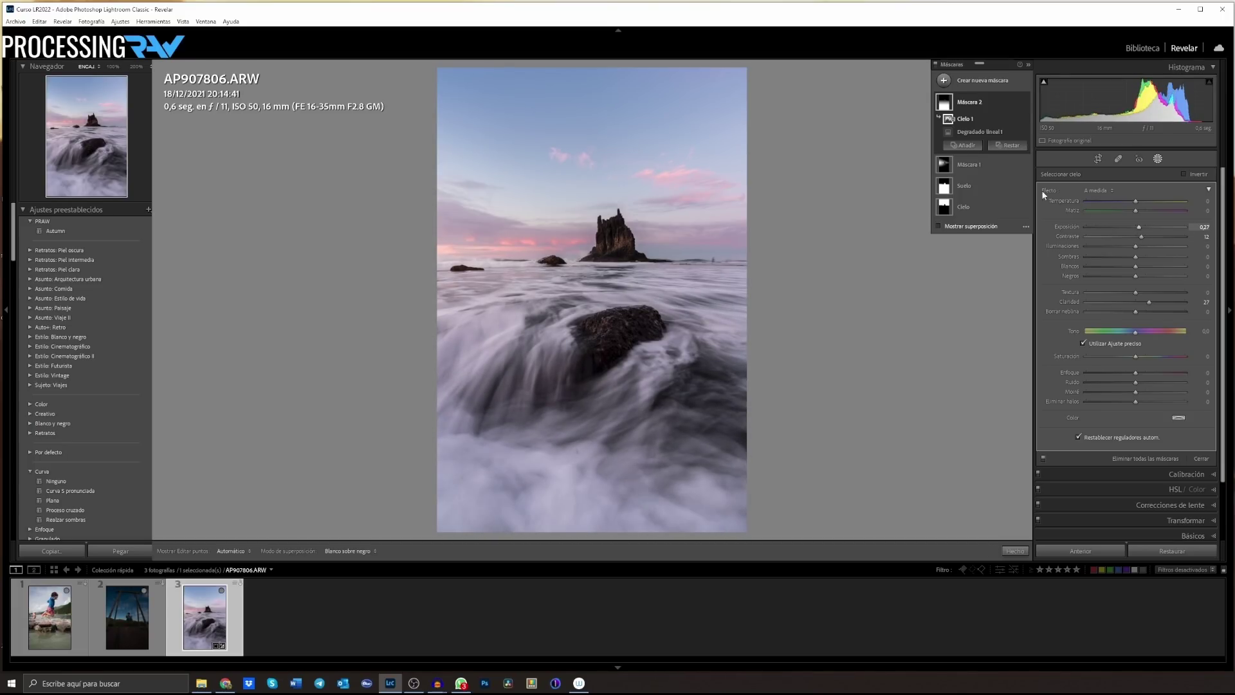
# Move Máscara 2's linear gradient lower over the sea and compare it on and off
pyautogui.click(977, 131)
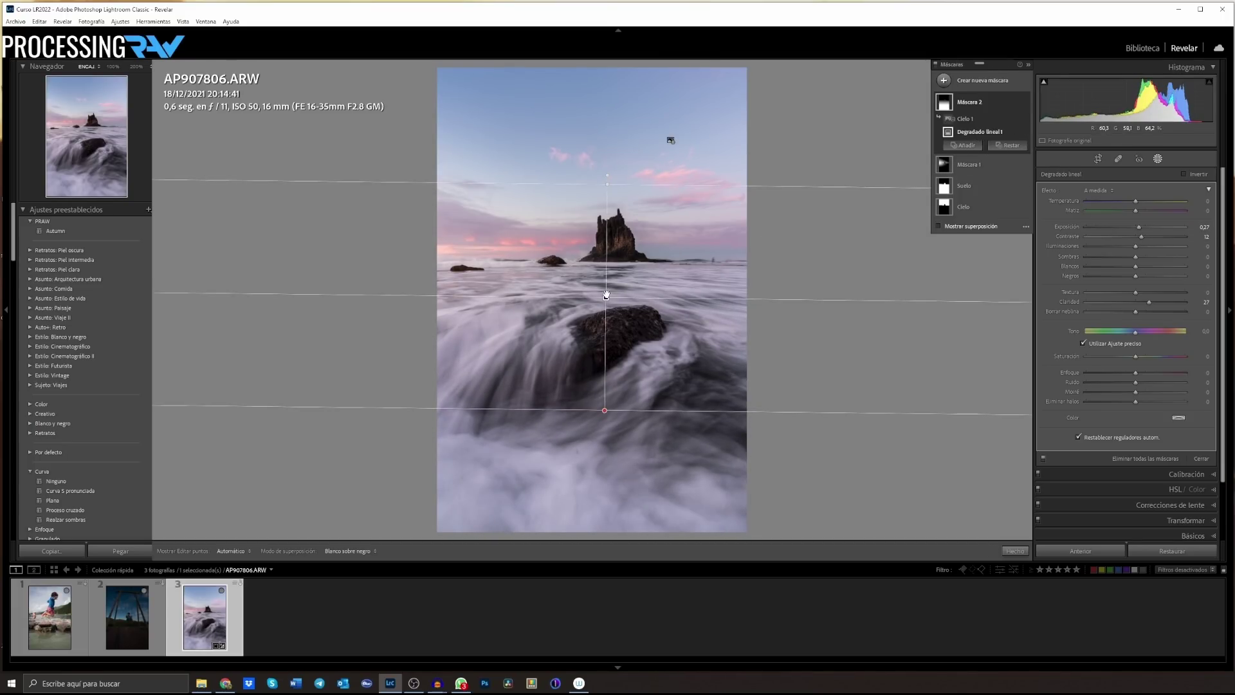
pyautogui.moveTo(606, 295); pyautogui.dragTo(604, 371)
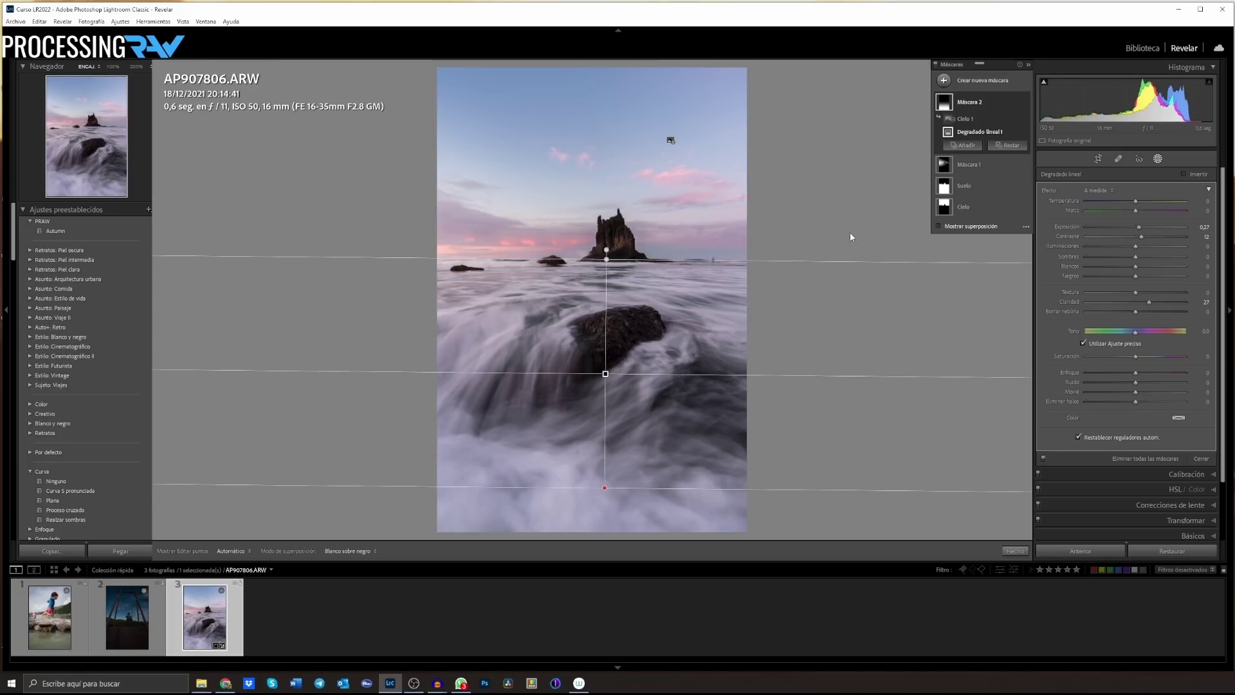
pyautogui.click(1024, 103)
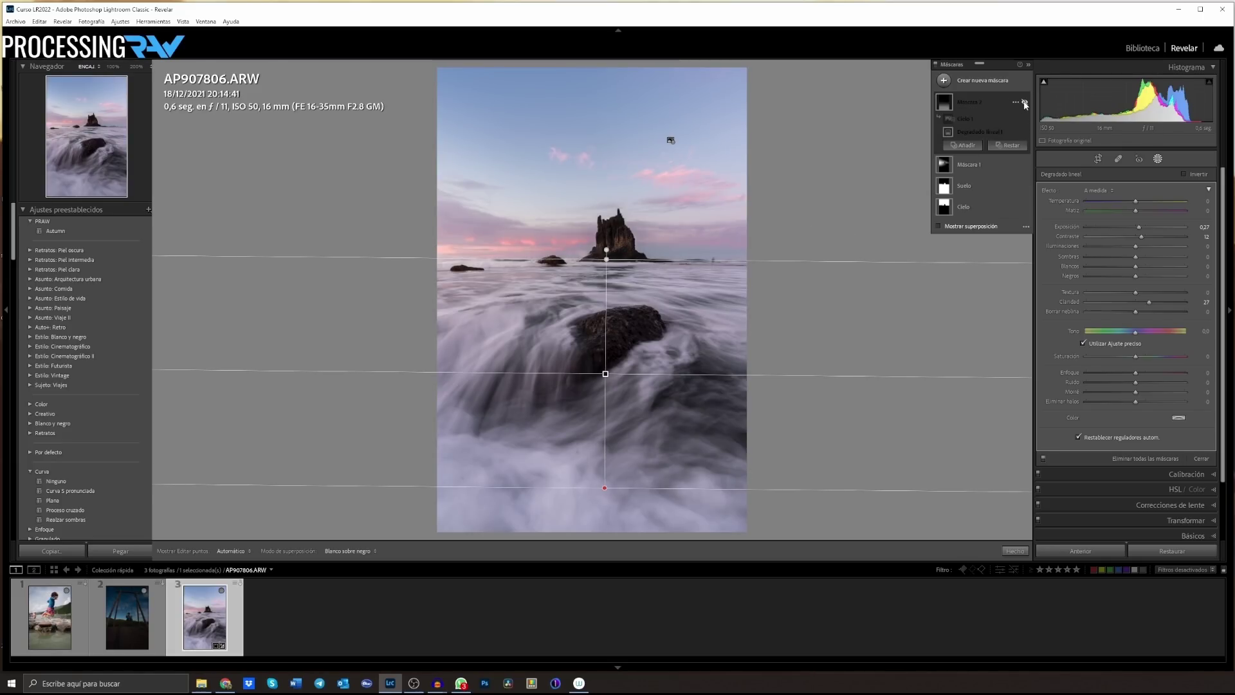
pyautogui.click(1024, 103)
pyautogui.click(1024, 103)
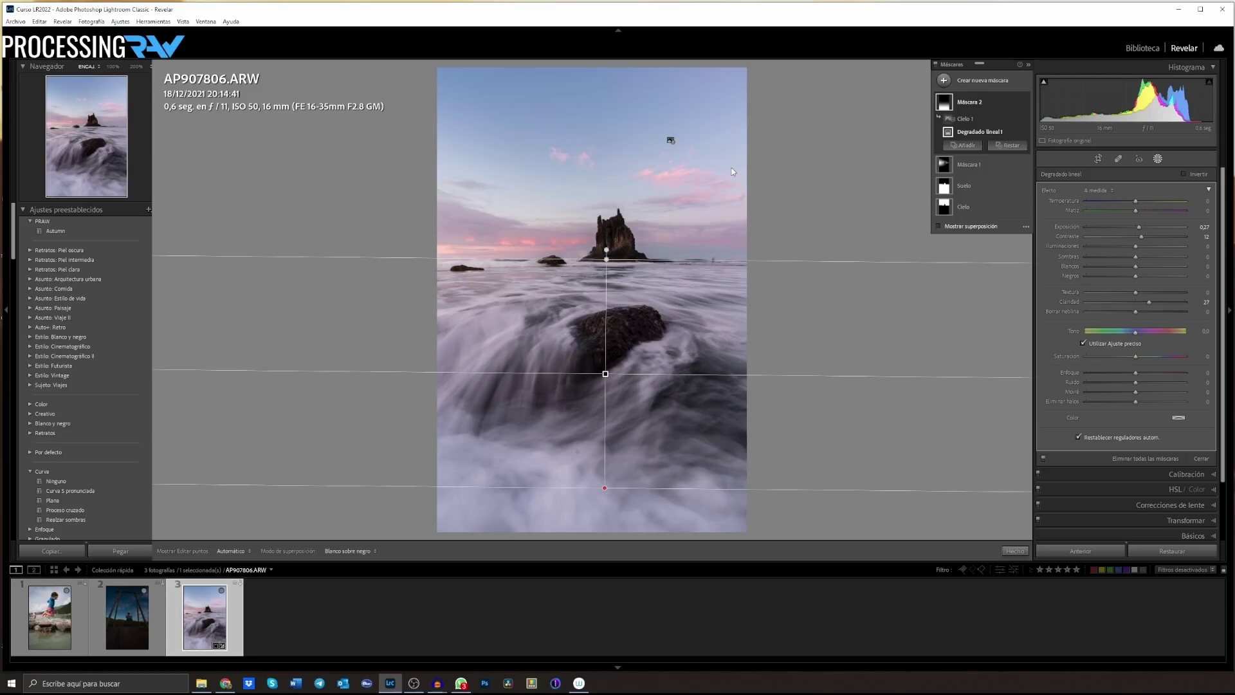
# Select Máscara 1 and subtract a Luminance Range component from it
pyautogui.click(982, 165)
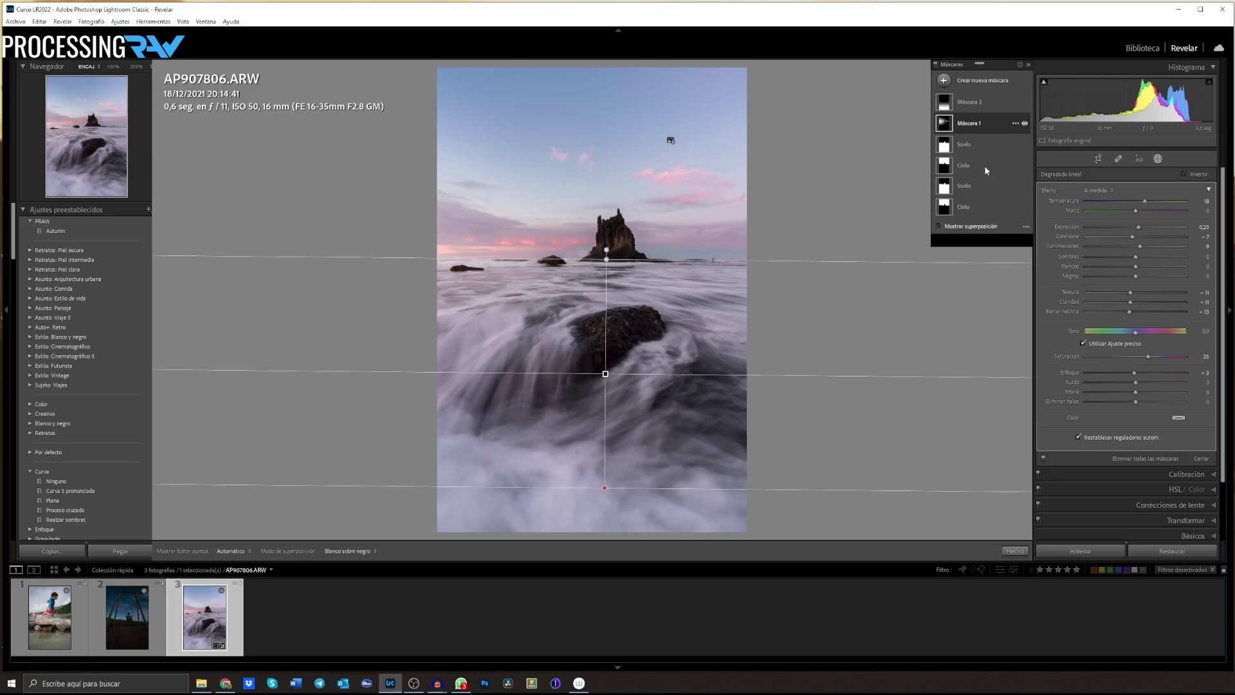
pyautogui.click(944, 123)
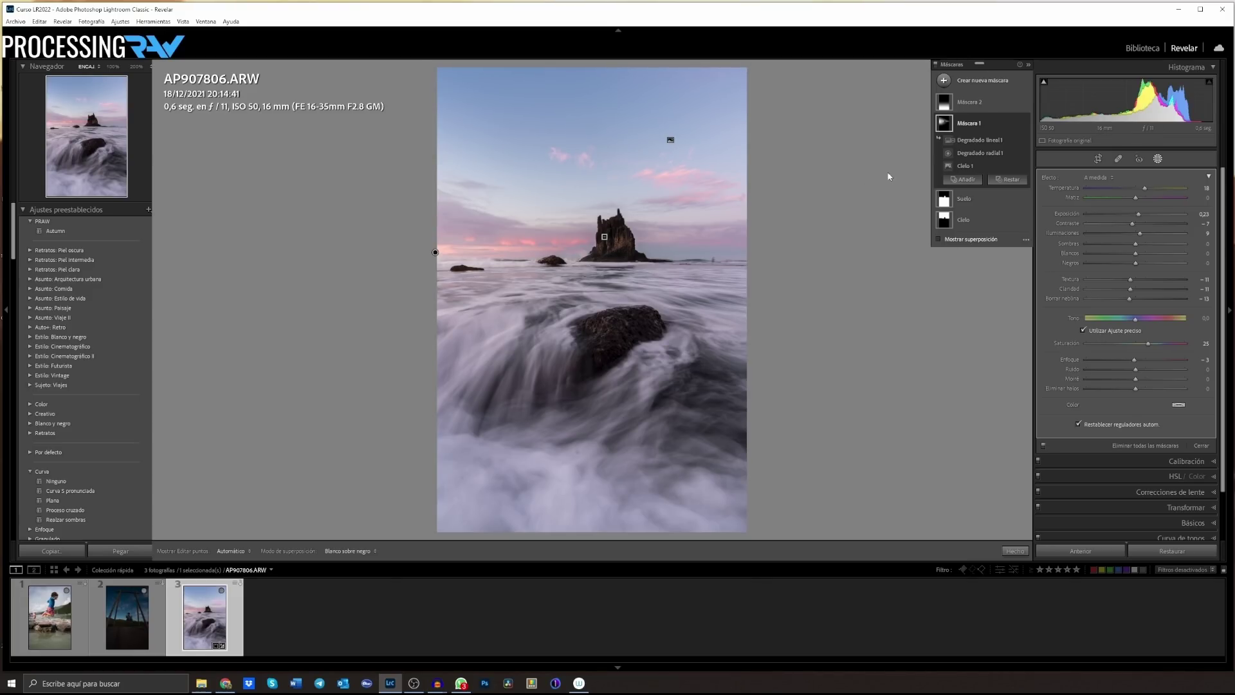
pyautogui.click(1008, 180)
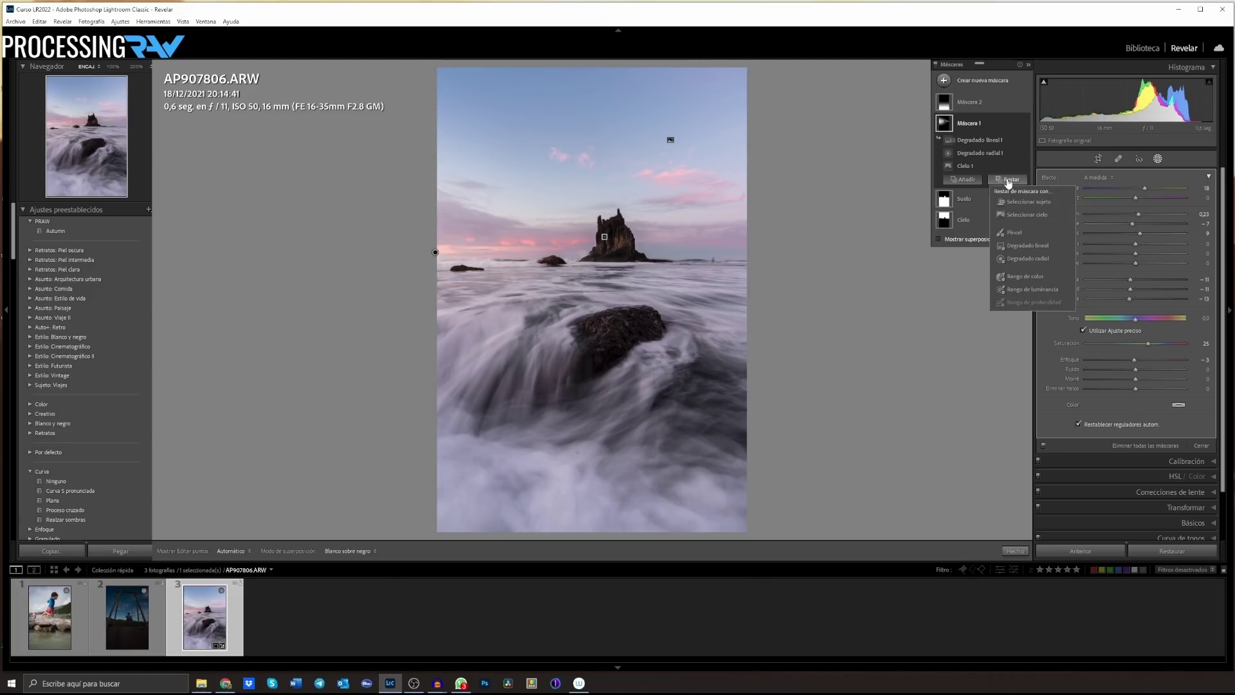
pyautogui.click(1032, 289)
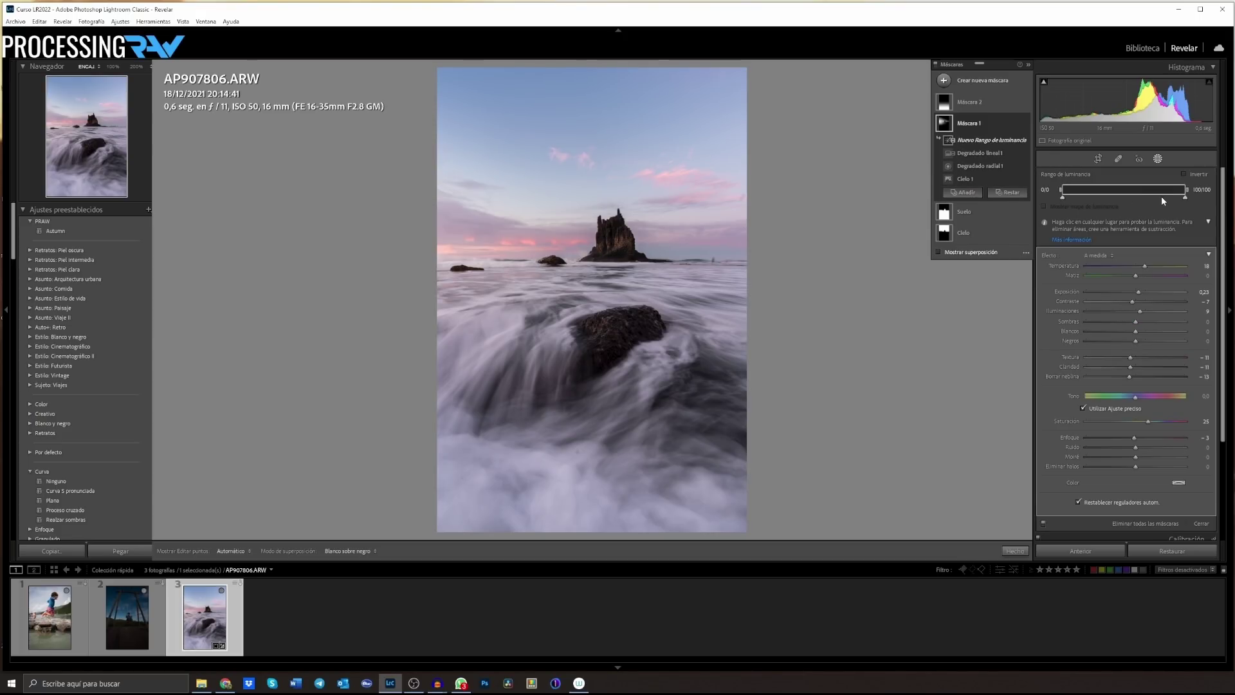
# Narrow the luminance range handles to the dark tones, checking with the overlay
pyautogui.click(939, 252)
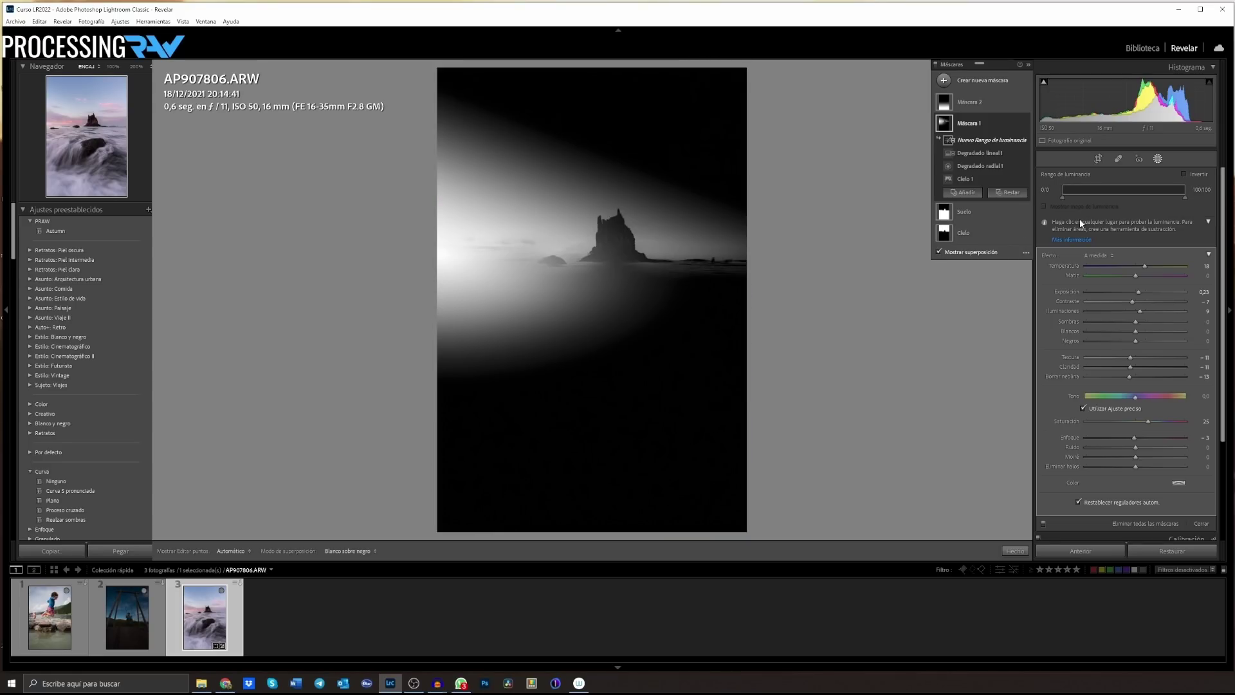
pyautogui.moveTo(1184, 197)
pyautogui.mouseDown()
pyautogui.moveTo(1086, 192)
pyautogui.moveTo(1146, 204)
pyautogui.mouseUp()
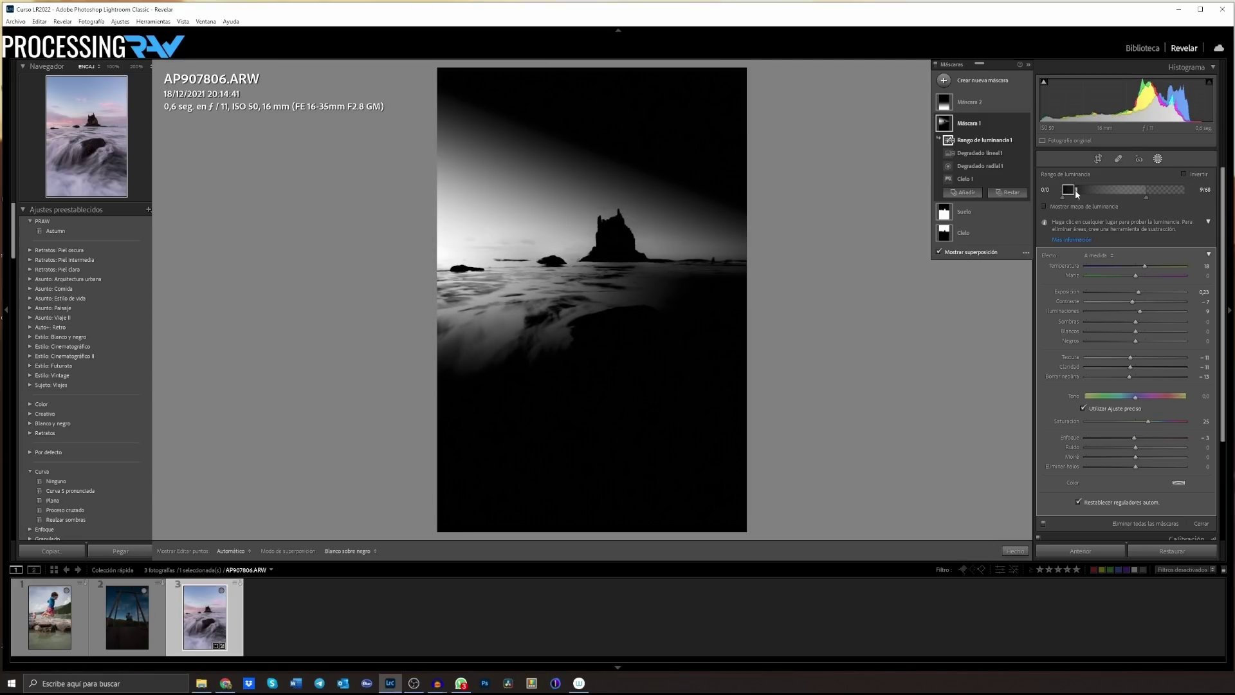
pyautogui.moveTo(1077, 193)
pyautogui.mouseDown()
pyautogui.moveTo(1186, 203)
pyautogui.moveTo(1070, 192)
pyautogui.mouseUp()
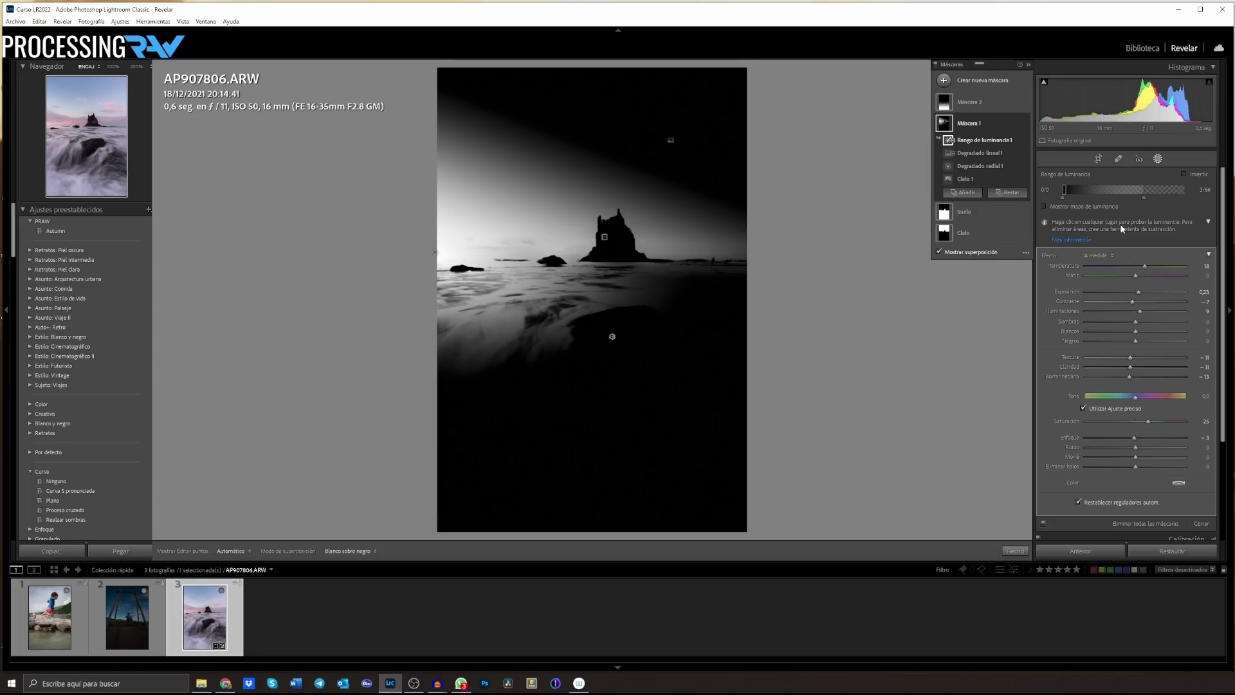
pyautogui.moveTo(1142, 198)
pyautogui.mouseDown()
pyautogui.moveTo(1117, 198)
pyautogui.moveTo(1126, 200)
pyautogui.mouseUp()
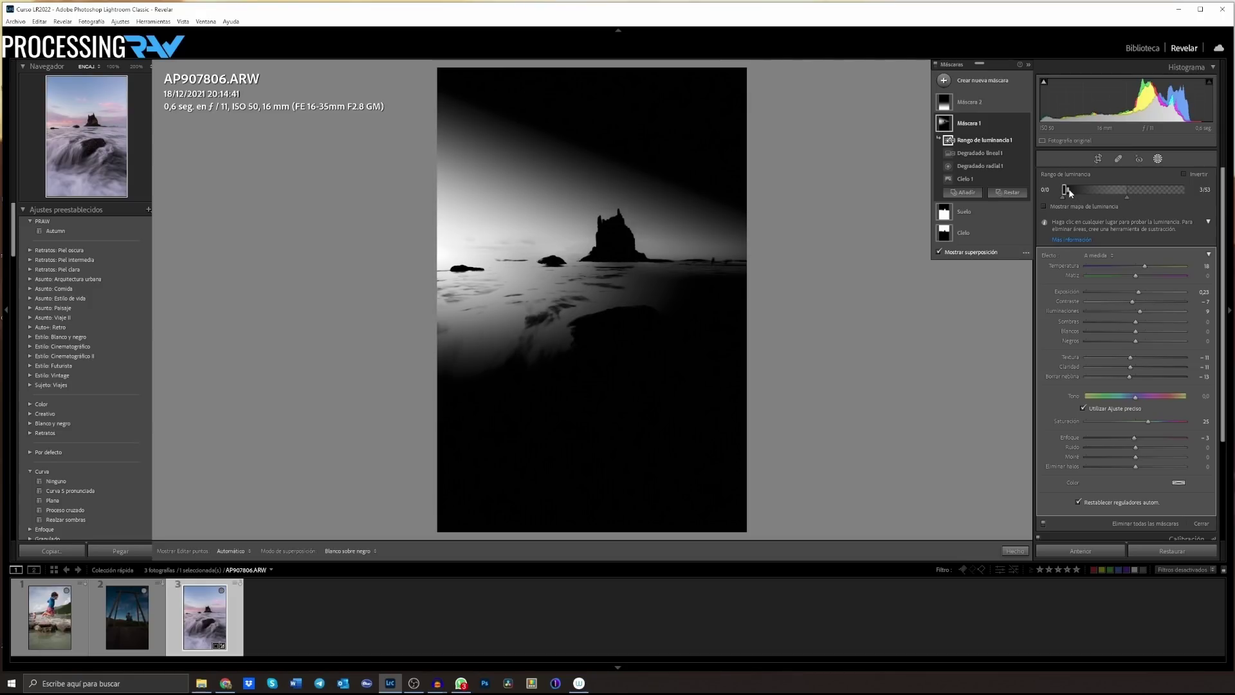
pyautogui.moveTo(1068, 191); pyautogui.dragTo(1076, 190)
pyautogui.moveTo(984, 166)
pyautogui.click(939, 253)
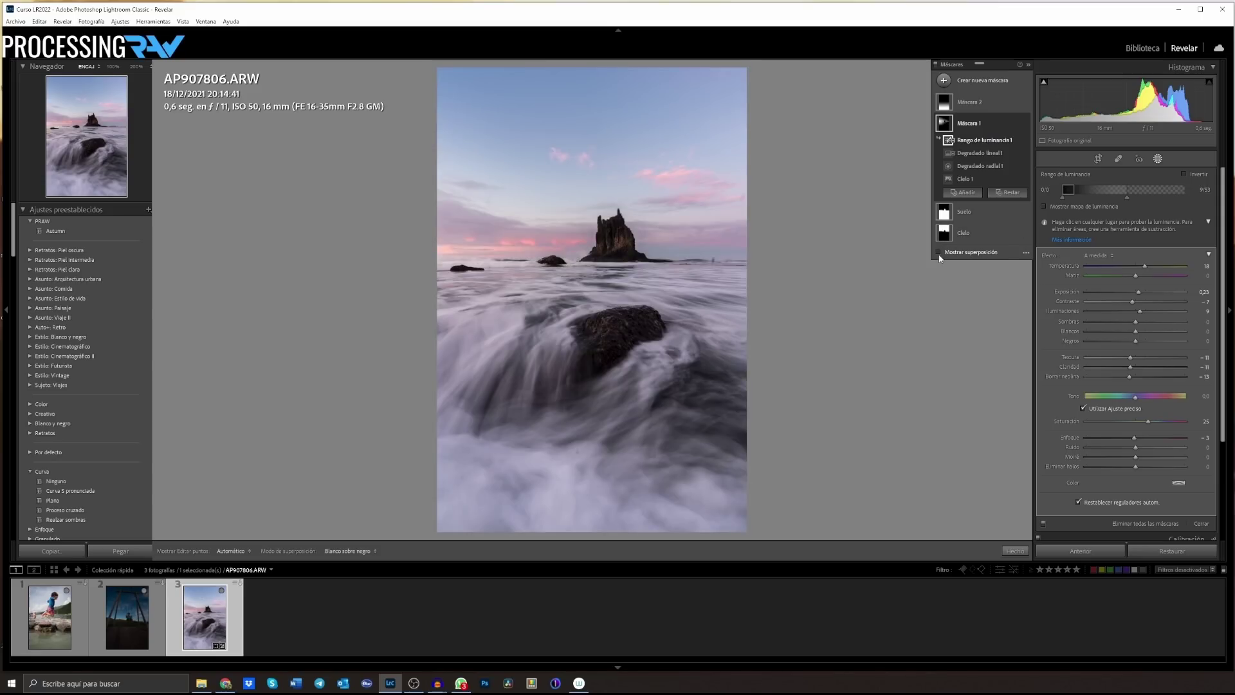
# Compare with the luminance subtraction and Máscara 1 toggled, then raise the mask exposure to 0.23
pyautogui.moveTo(984, 140)
pyautogui.click(1024, 141)
pyautogui.click(1024, 141)
pyautogui.click(1024, 122)
pyautogui.click(1024, 123)
pyautogui.click(1025, 123)
pyautogui.moveTo(1140, 293); pyautogui.dragTo(1155, 267)
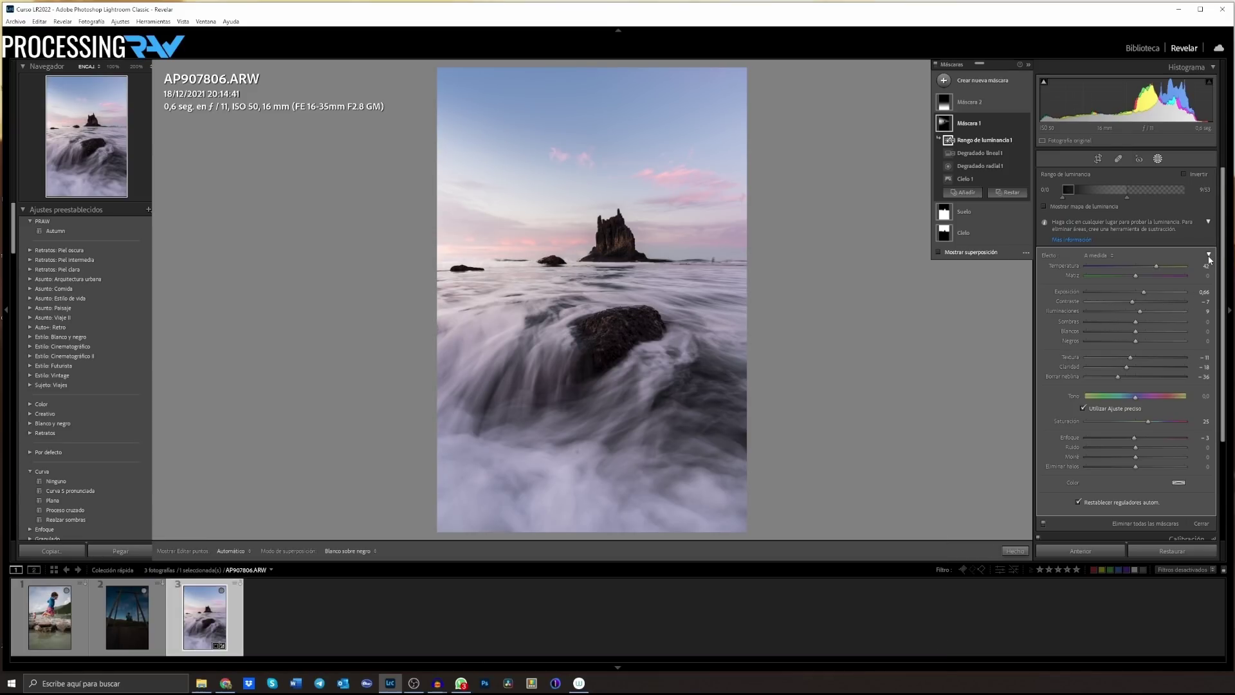
# Adjust the mask's overall effect Amount, then lower Temperature to 12
pyautogui.click(1209, 256)
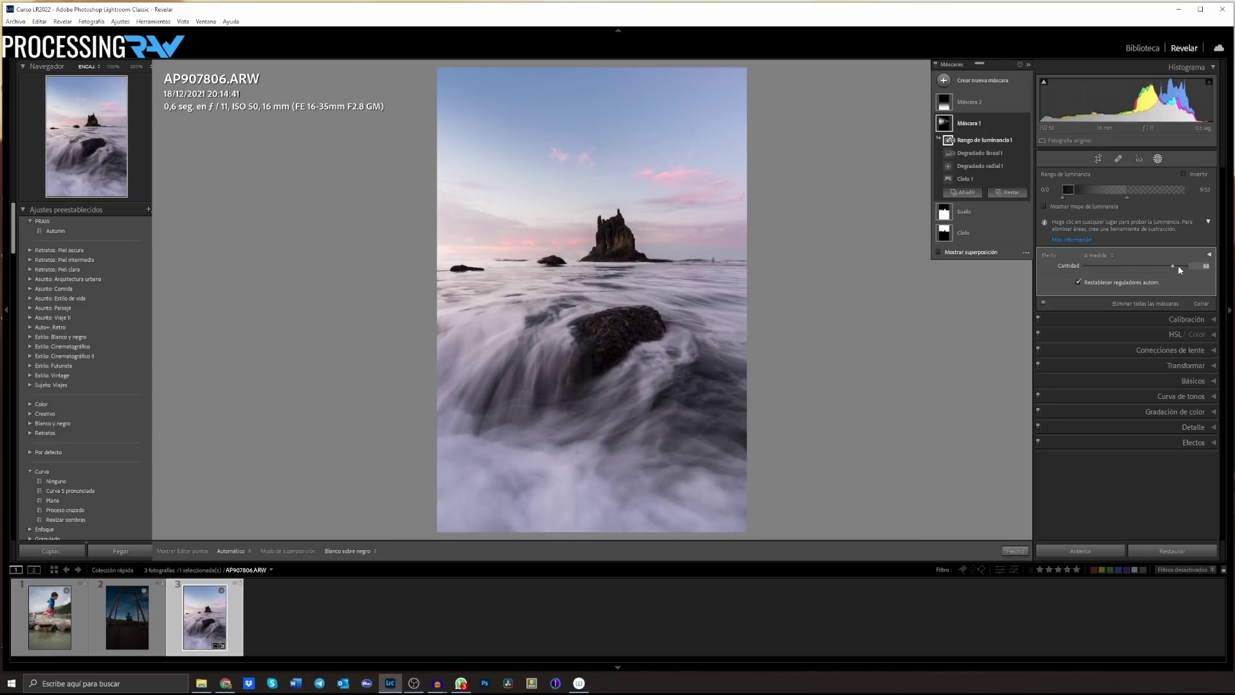
pyautogui.moveTo(1114, 270); pyautogui.dragTo(1204, 275)
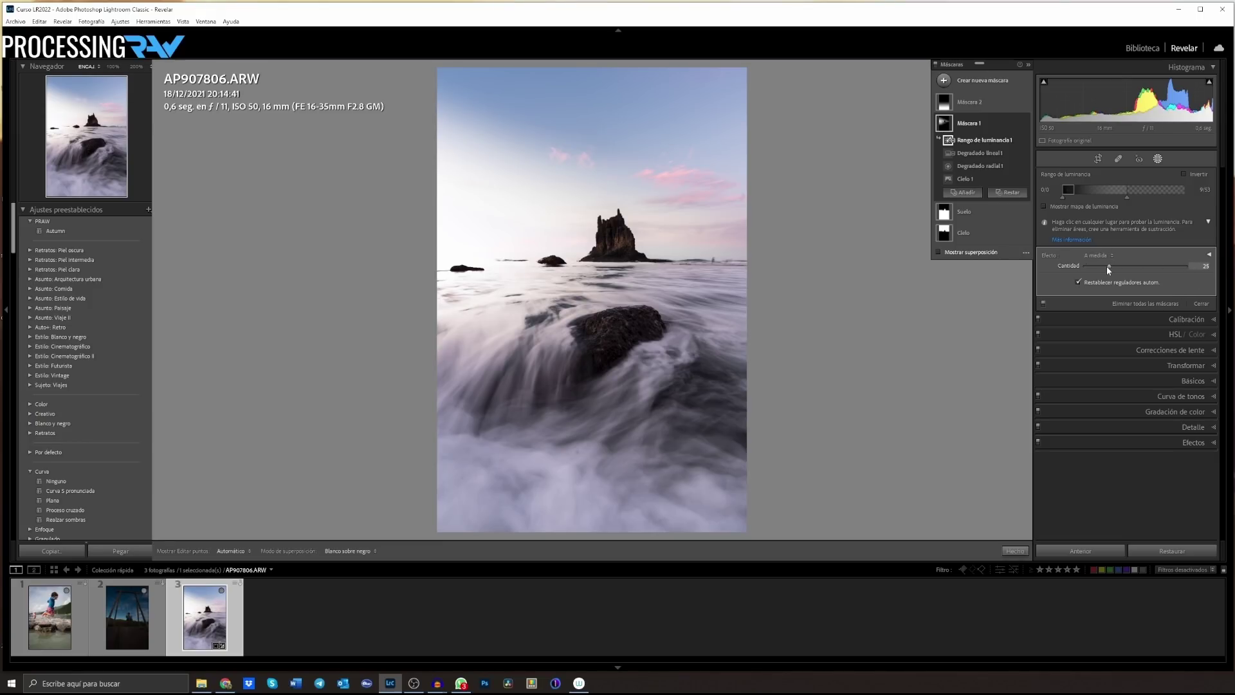
pyautogui.moveTo(1107, 267); pyautogui.dragTo(1101, 268)
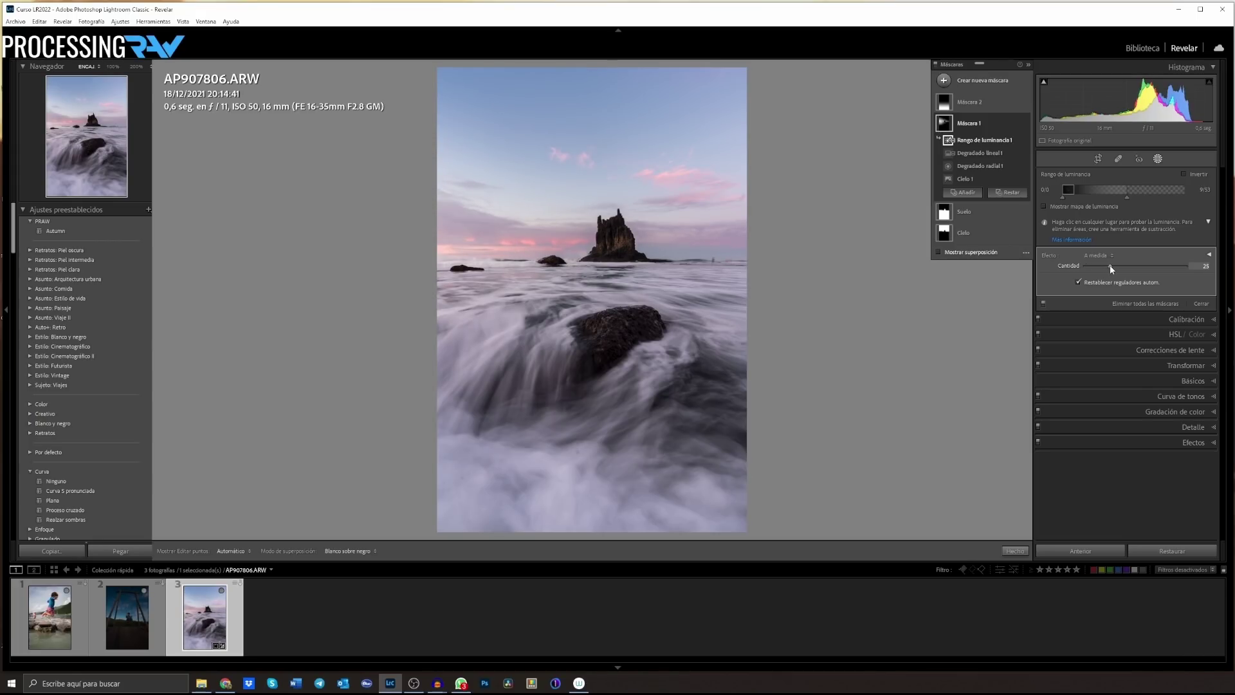
pyautogui.moveTo(1110, 269); pyautogui.dragTo(1119, 267)
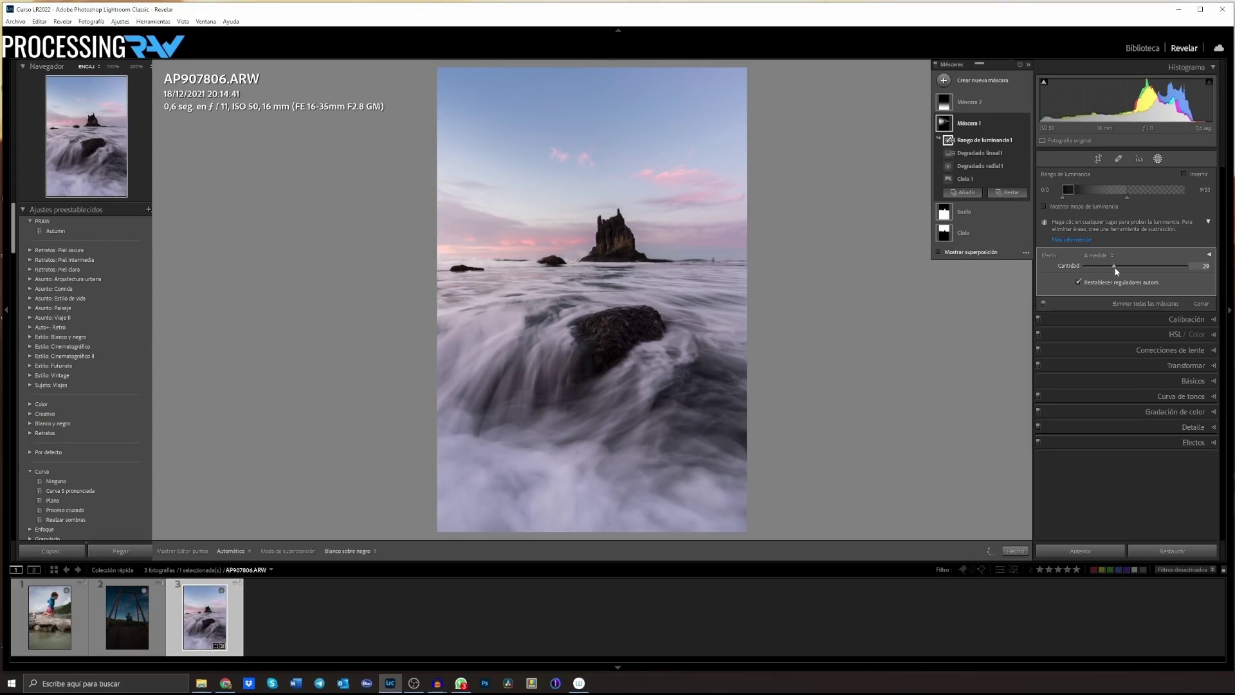
pyautogui.click(1209, 256)
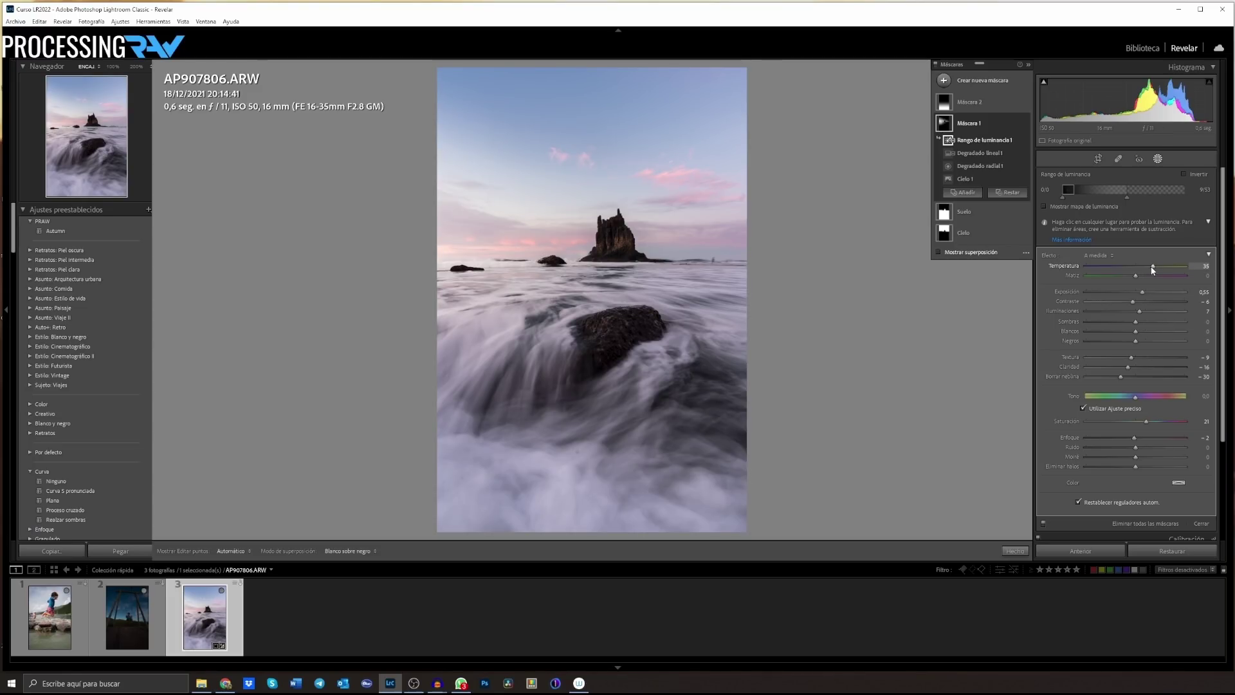
pyautogui.moveTo(1146, 268); pyautogui.dragTo(1141, 265)
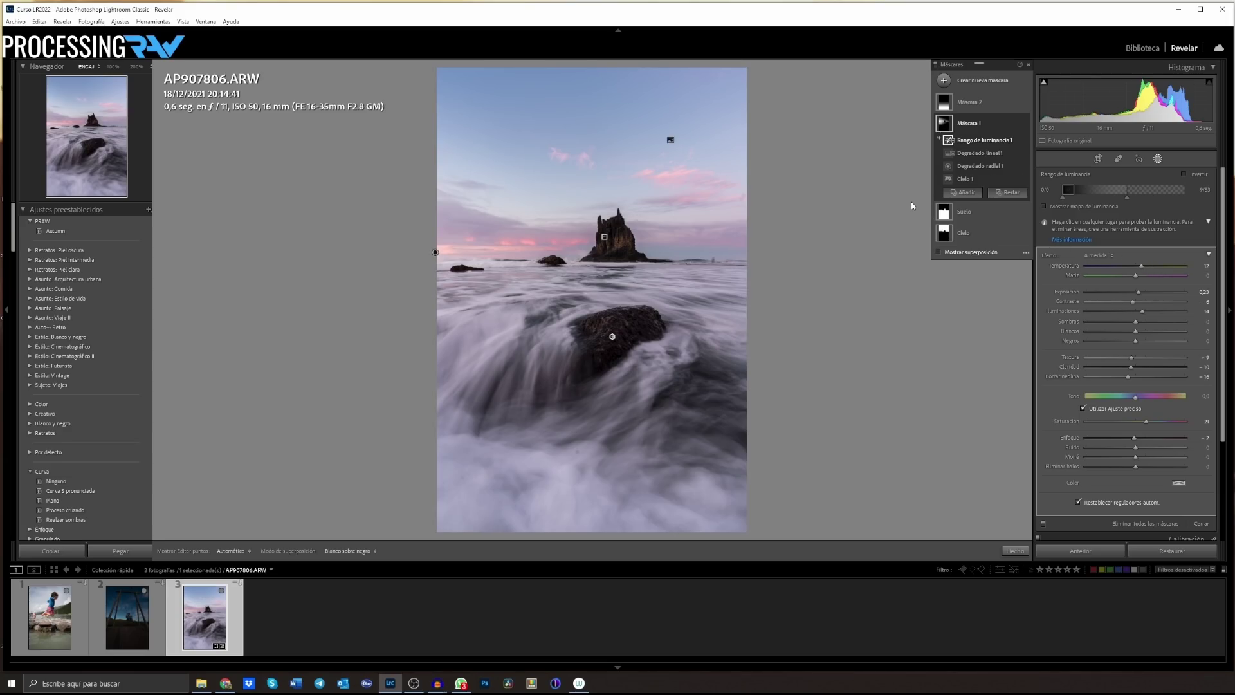
# Open the swing photo, check the chains at 100%, return to fit view and start a Brush mask
pyautogui.click(126, 616)
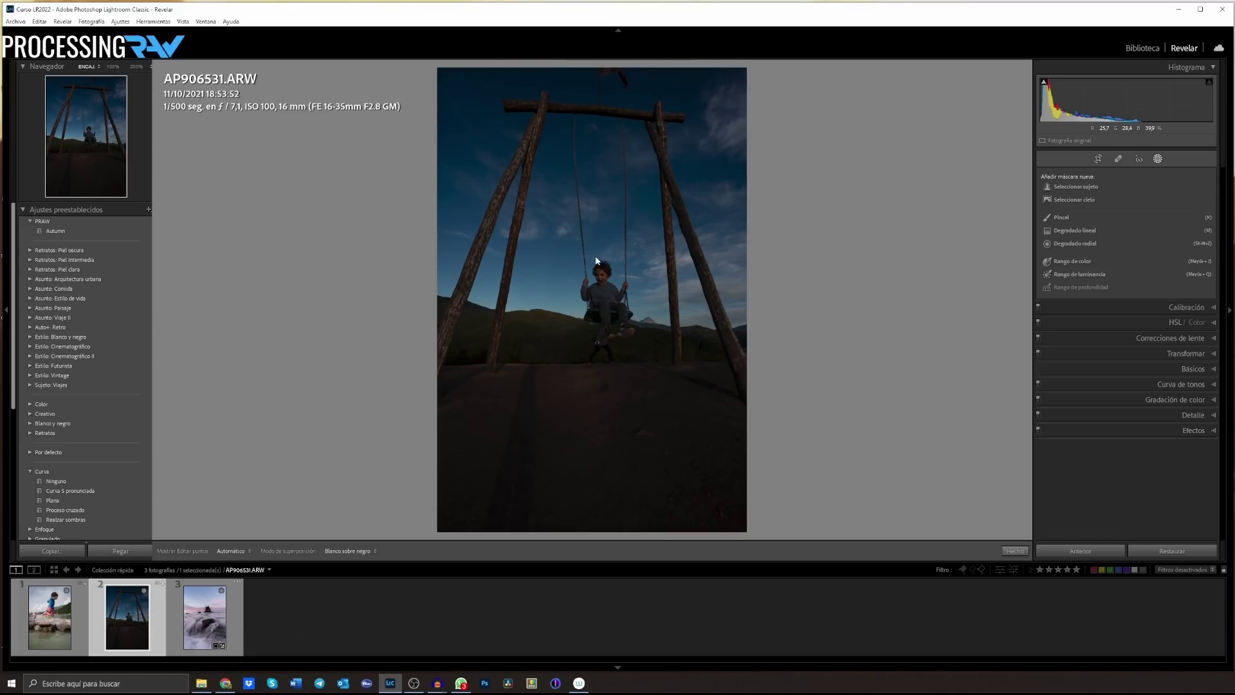
pyautogui.click(1157, 158)
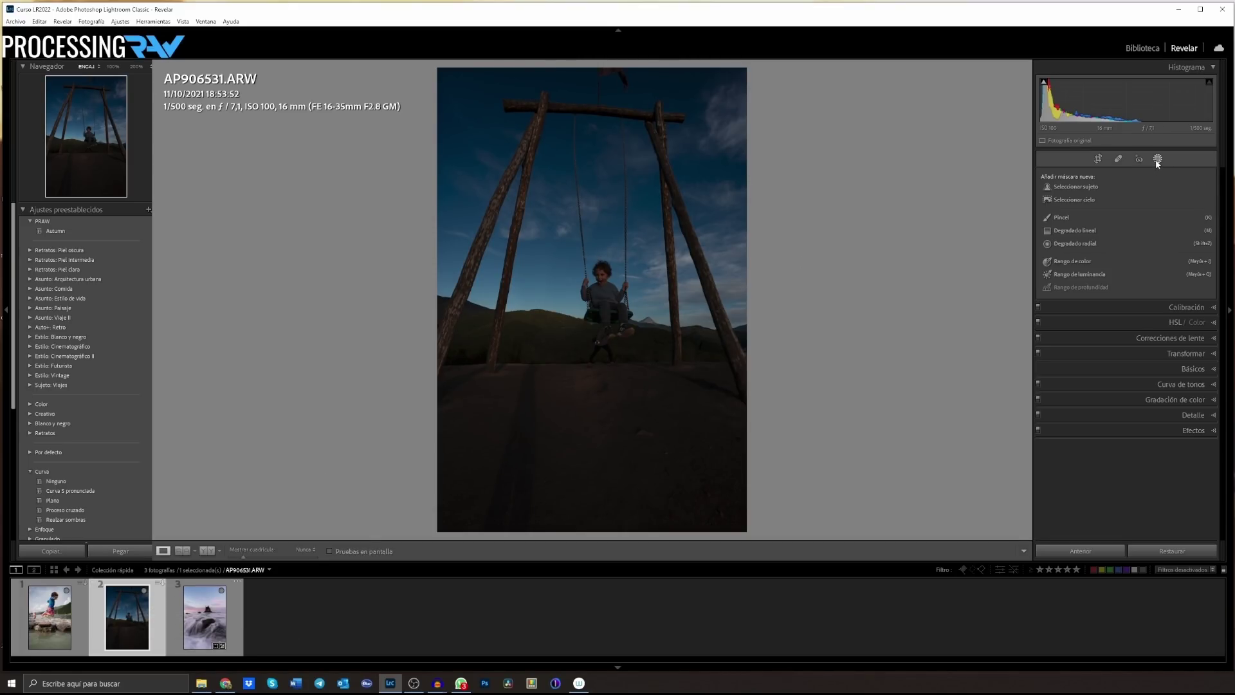
pyautogui.moveTo(618, 263)
pyautogui.mouseDown()
pyautogui.moveTo(642, 281)
pyautogui.moveTo(634, 331)
pyautogui.moveTo(645, 272)
pyautogui.mouseUp()
pyautogui.click(646, 275)
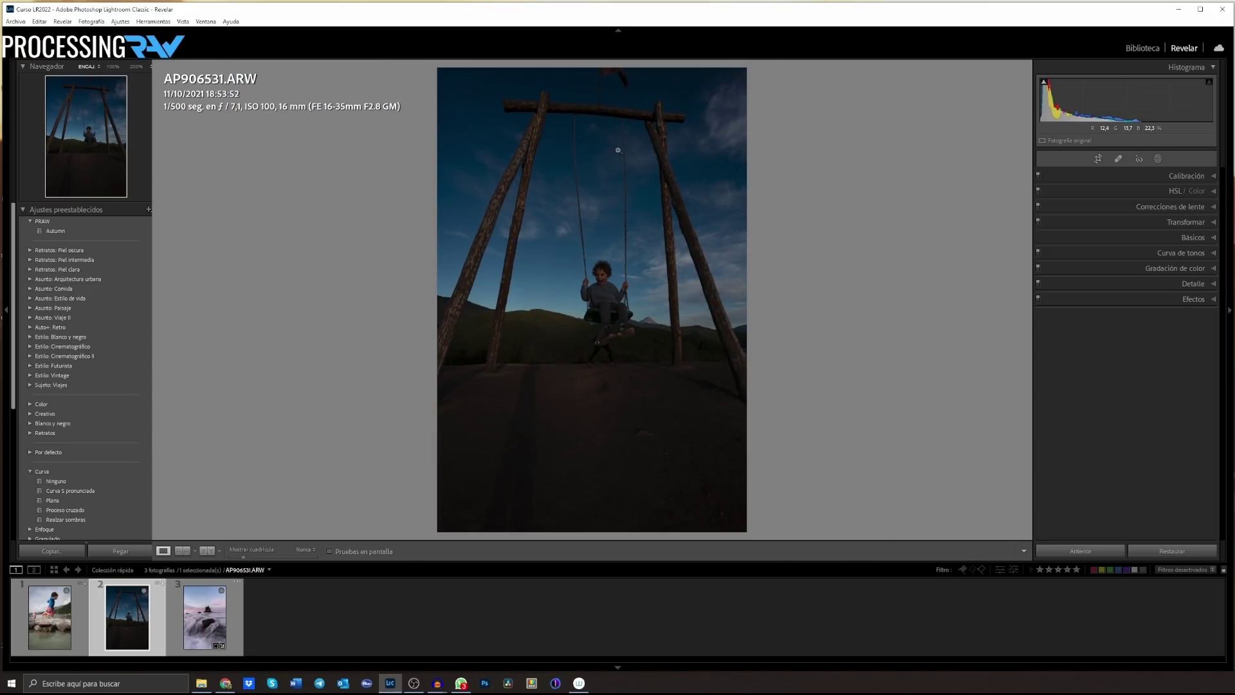
pyautogui.click(1157, 159)
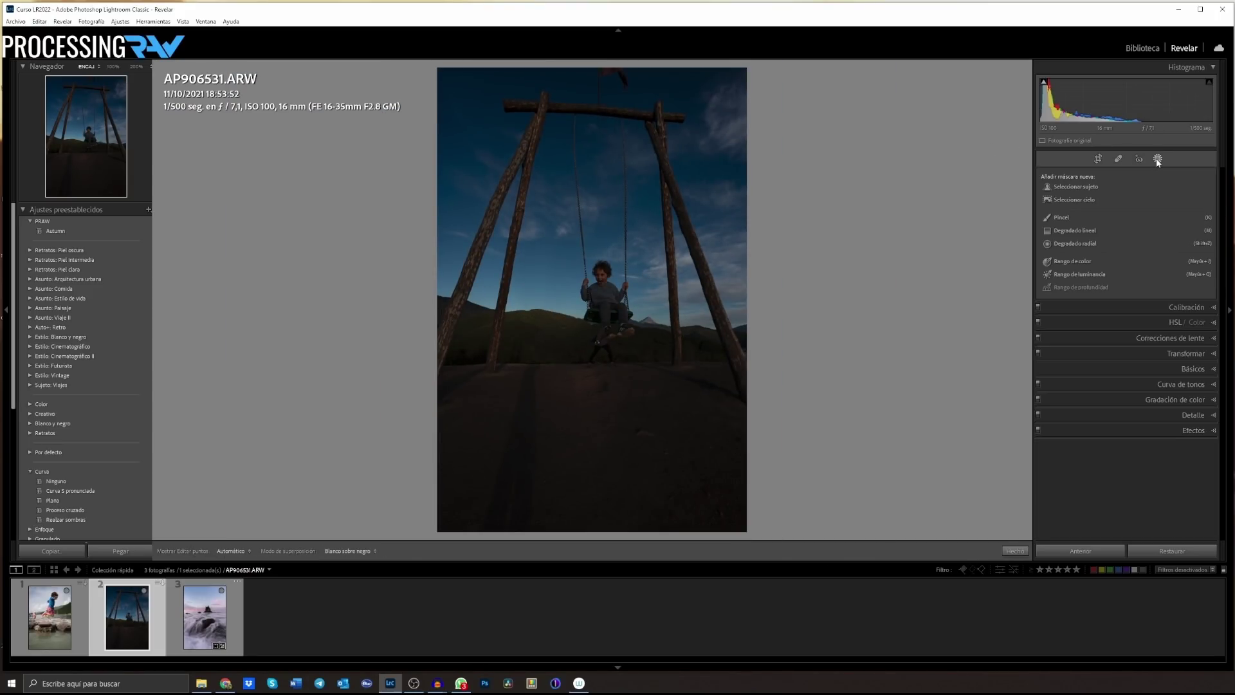
pyautogui.click(1062, 217)
# Turn on the mask overlay and display it as a red colour overlay
pyautogui.rightClick(712, 185)
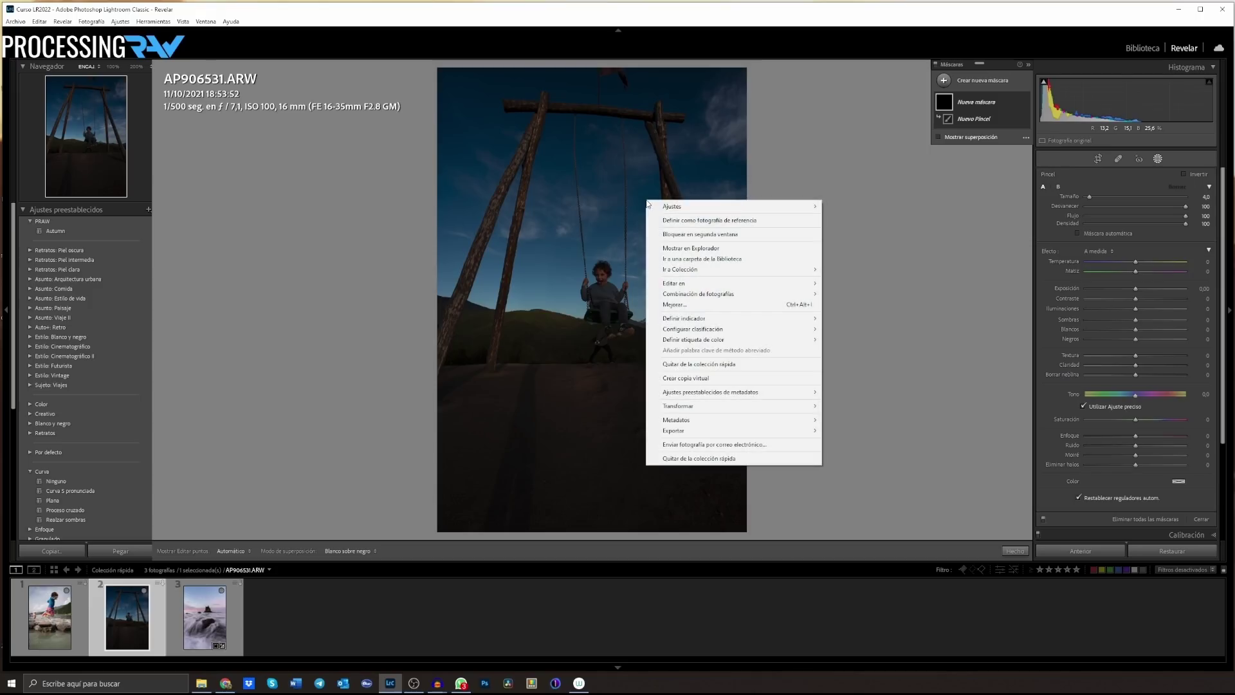
pyautogui.click(878, 153)
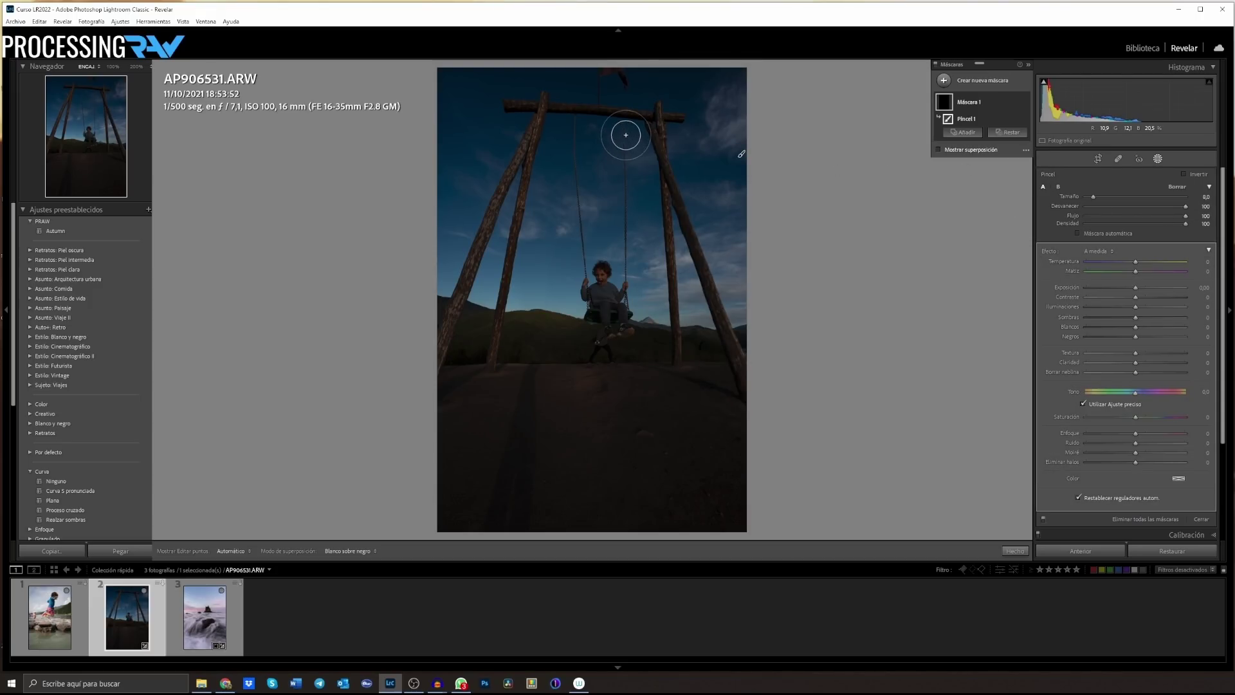
pyautogui.scroll(-1, 625, 135)
pyautogui.click(939, 149)
pyautogui.click(1026, 149)
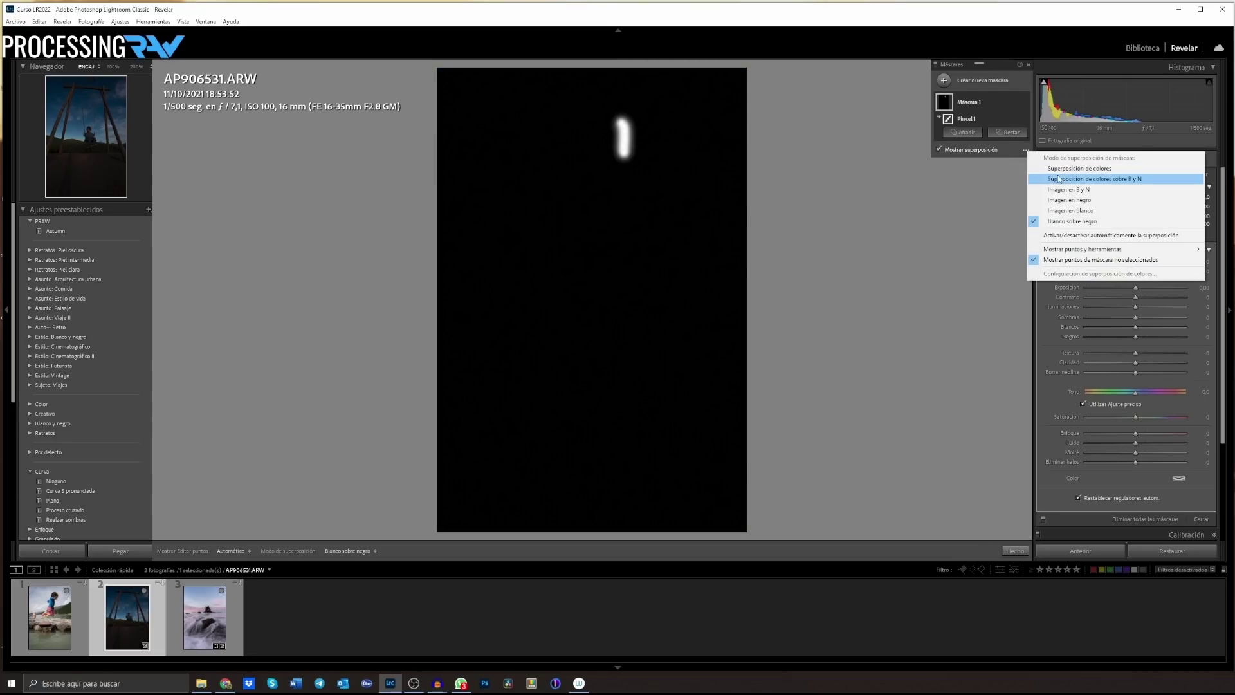
pyautogui.click(1075, 168)
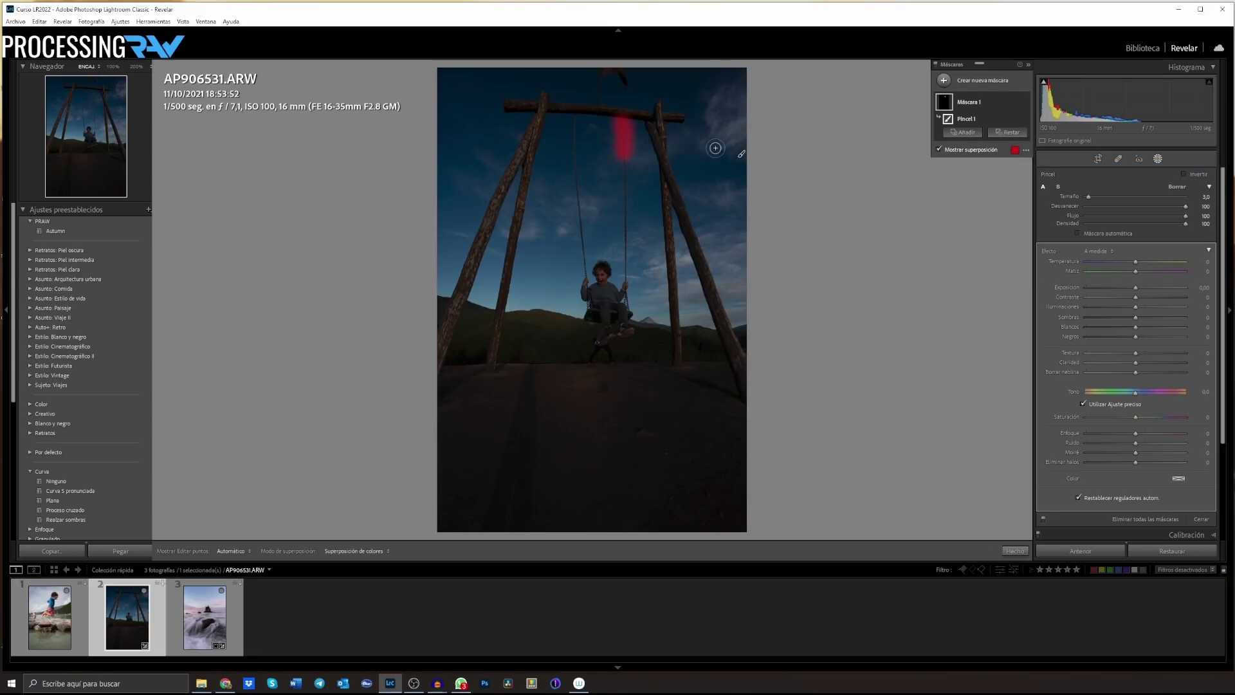
# Brush over the swing ropes, child, top beam, both posts and the hook
pyautogui.moveTo(626, 140)
pyautogui.mouseDown()
pyautogui.moveTo(627, 316)
pyautogui.moveTo(589, 317)
pyautogui.moveTo(575, 118)
pyautogui.mouseUp()
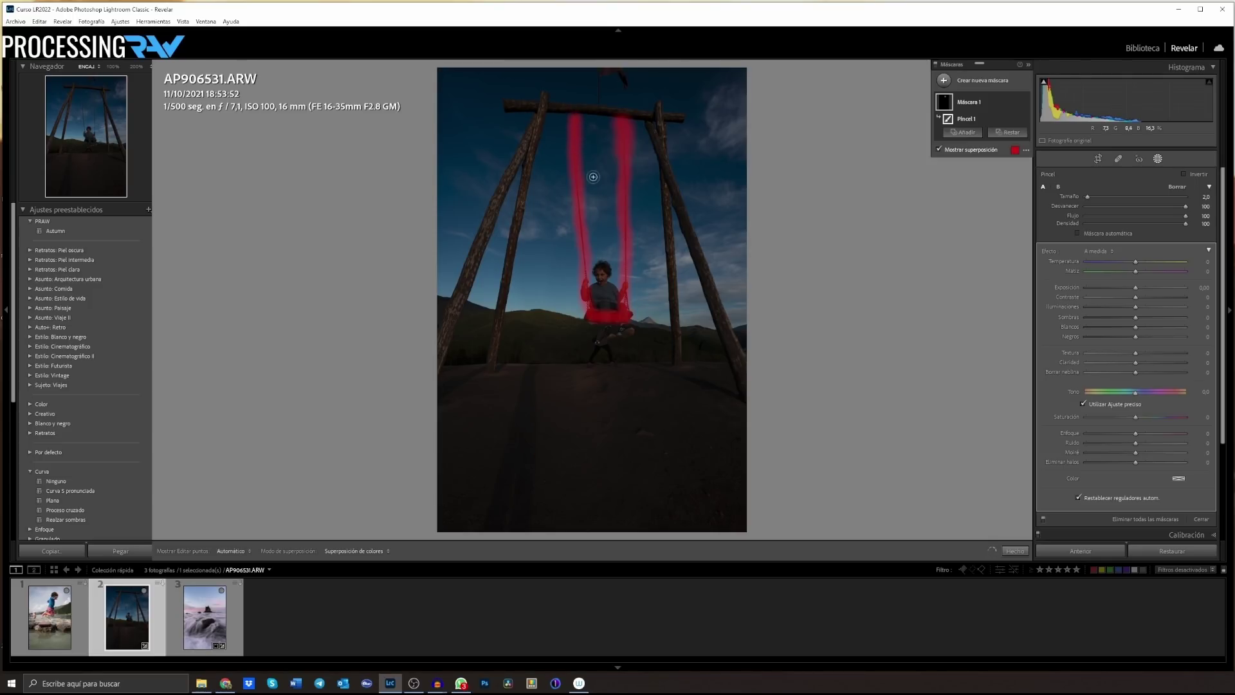
pyautogui.scroll(3, 593, 284)
pyautogui.moveTo(592, 284)
pyautogui.mouseDown()
pyautogui.moveTo(599, 273)
pyautogui.moveTo(605, 314)
pyautogui.moveTo(590, 328)
pyautogui.moveTo(673, 344)
pyautogui.moveTo(661, 134)
pyautogui.mouseUp()
pyautogui.moveTo(659, 110)
pyautogui.mouseDown()
pyautogui.moveTo(656, 127)
pyautogui.moveTo(675, 115)
pyautogui.moveTo(540, 105)
pyautogui.moveTo(491, 353)
pyautogui.mouseUp()
pyautogui.moveTo(523, 151)
pyautogui.mouseDown()
pyautogui.moveTo(488, 209)
pyautogui.moveTo(446, 350)
pyautogui.mouseUp()
pyautogui.moveTo(672, 188)
pyautogui.mouseDown()
pyautogui.moveTo(684, 266)
pyautogui.moveTo(684, 254)
pyautogui.moveTo(729, 346)
pyautogui.mouseUp()
pyautogui.scroll(-2, 640, 113)
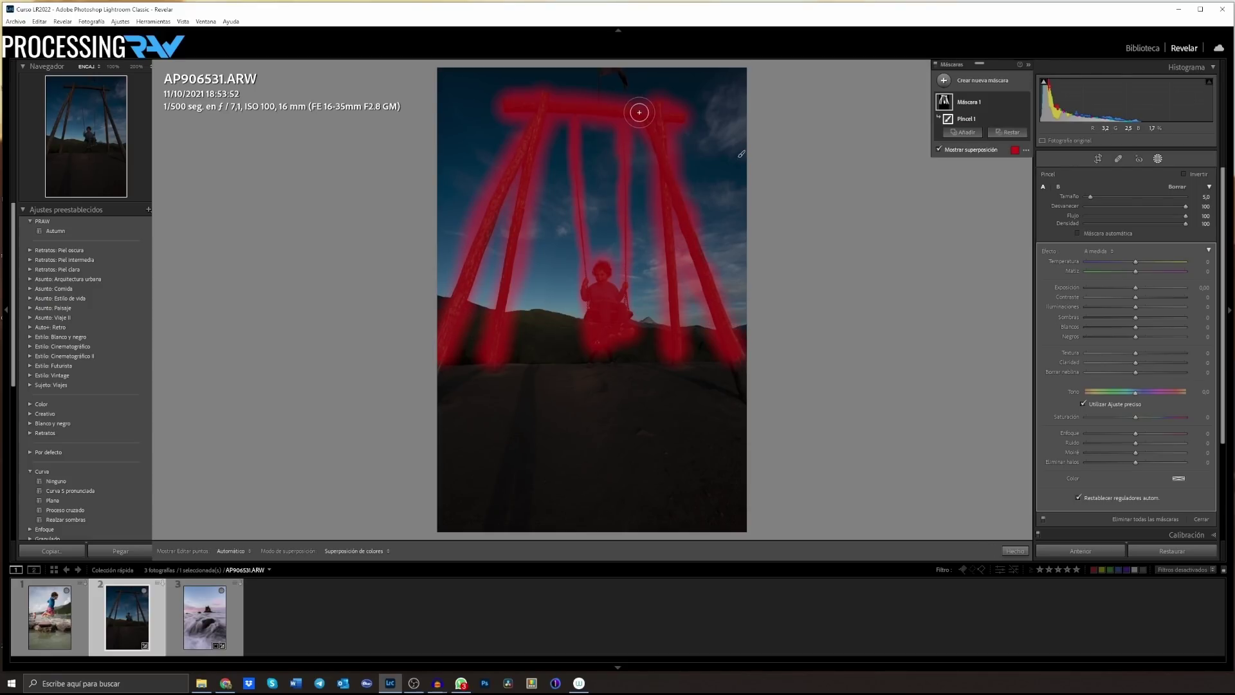
pyautogui.moveTo(596, 101)
pyautogui.mouseDown()
pyautogui.moveTo(614, 72)
pyautogui.moveTo(627, 89)
pyautogui.mouseUp()
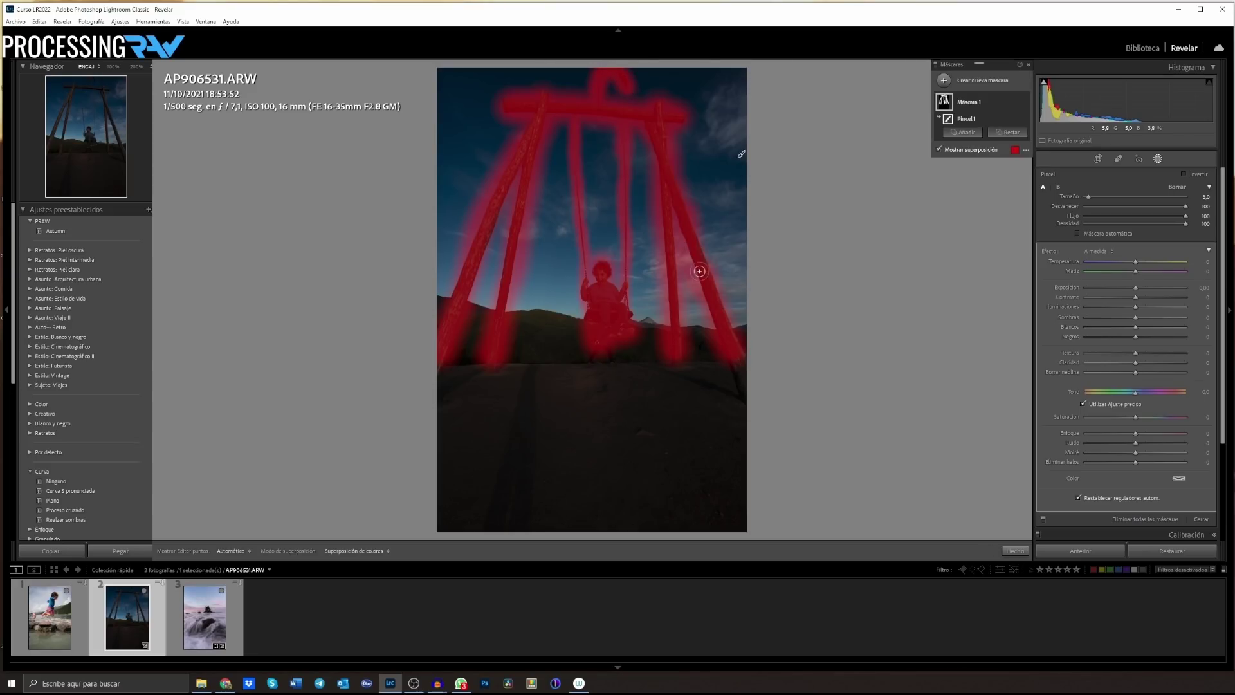
pyautogui.moveTo(627, 312); pyautogui.dragTo(630, 333)
pyautogui.click(1026, 150)
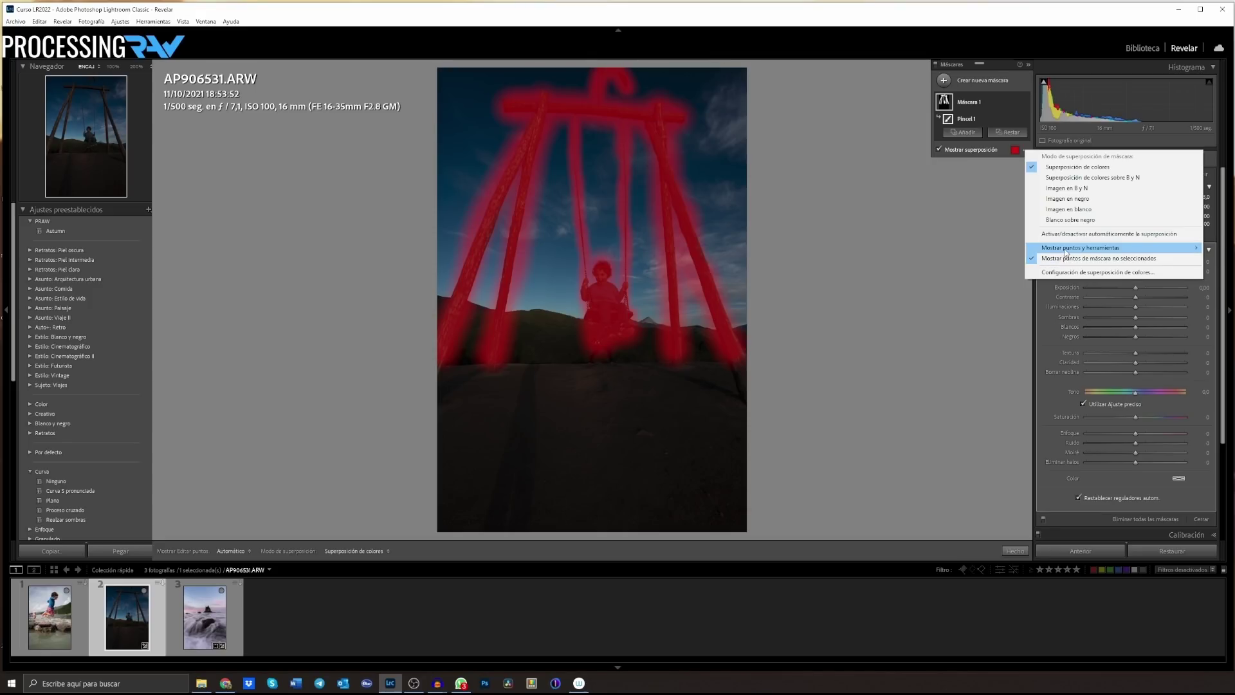
# Show the mask white on black, subtract Select Sky from the swing mask, and close masking
pyautogui.click(1074, 220)
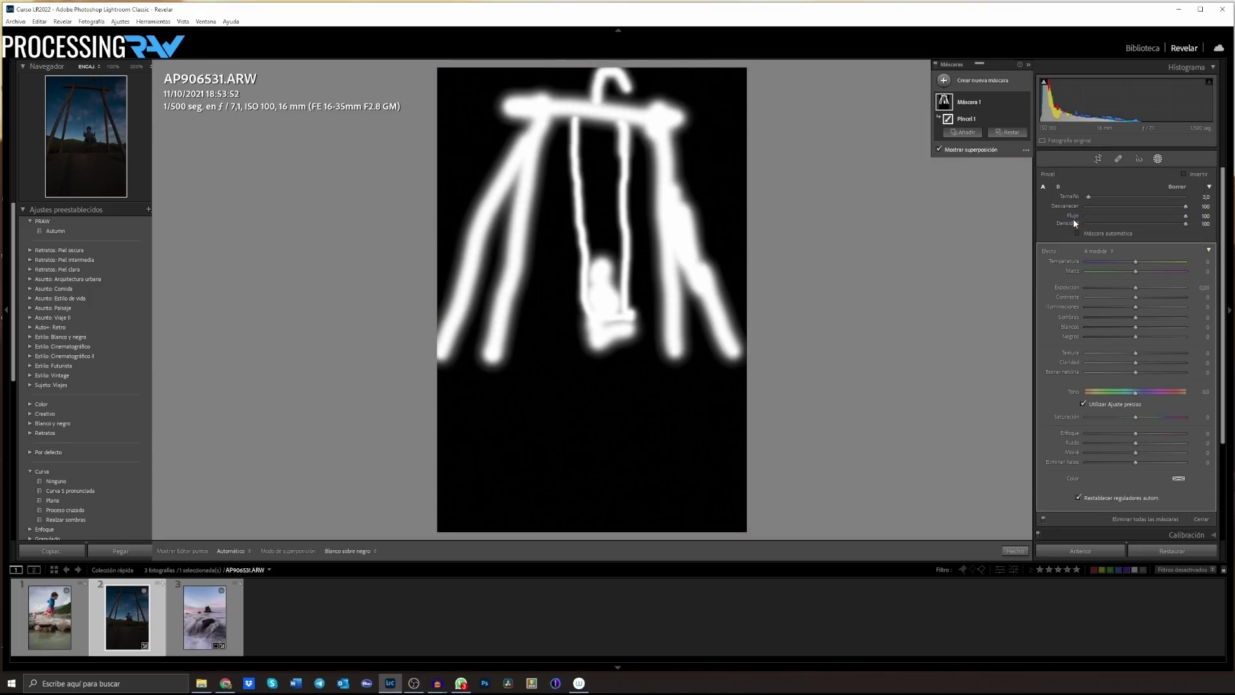
pyautogui.click(1010, 133)
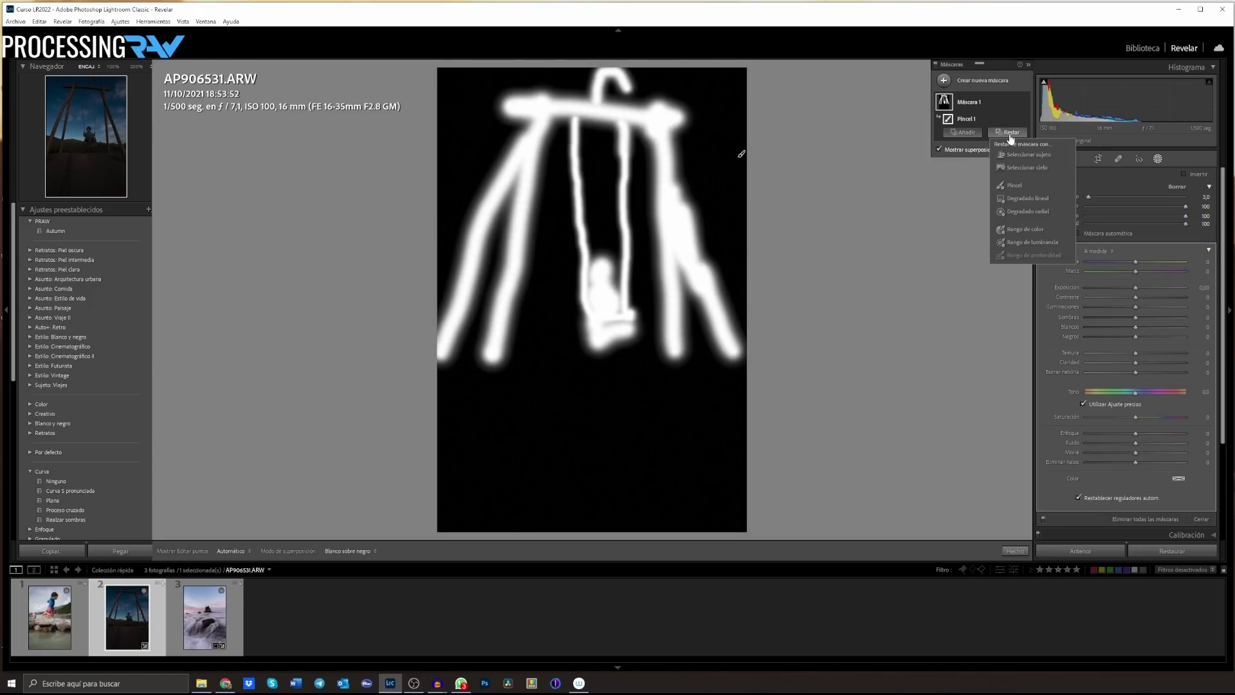
pyautogui.click(1022, 167)
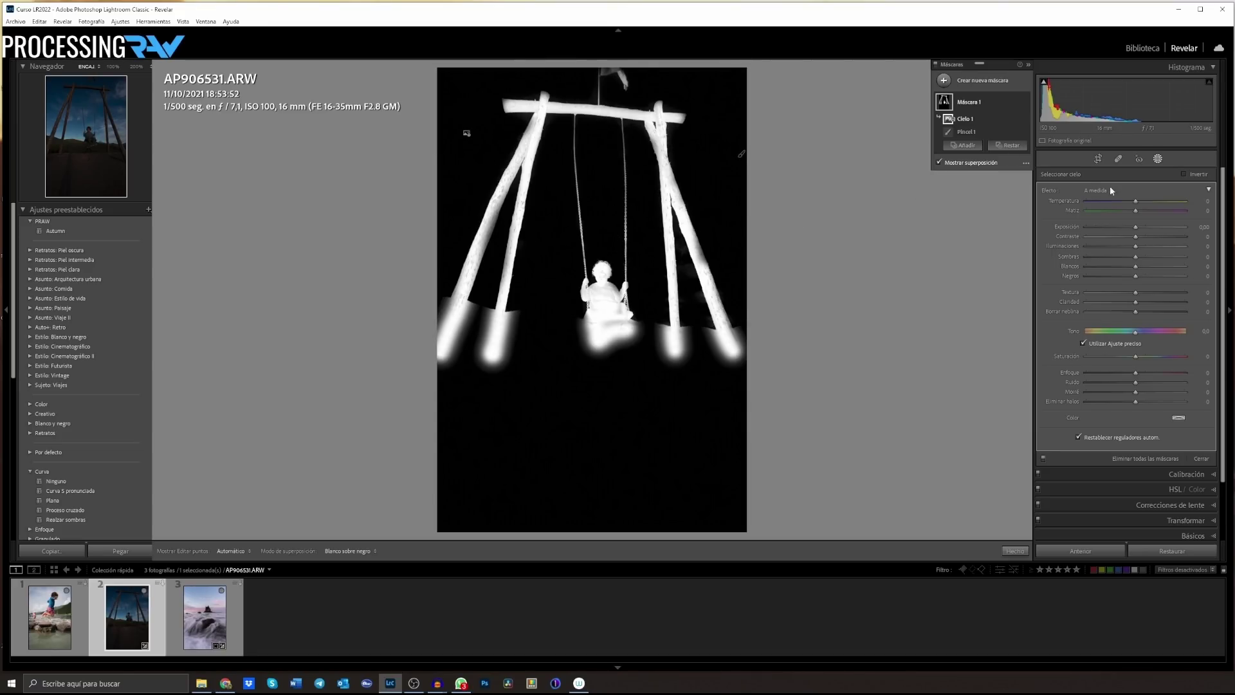
pyautogui.click(1157, 159)
# Inspect the swing mask edges at 100%, hide the overlay, and return to the whole-photo view
pyautogui.click(629, 239)
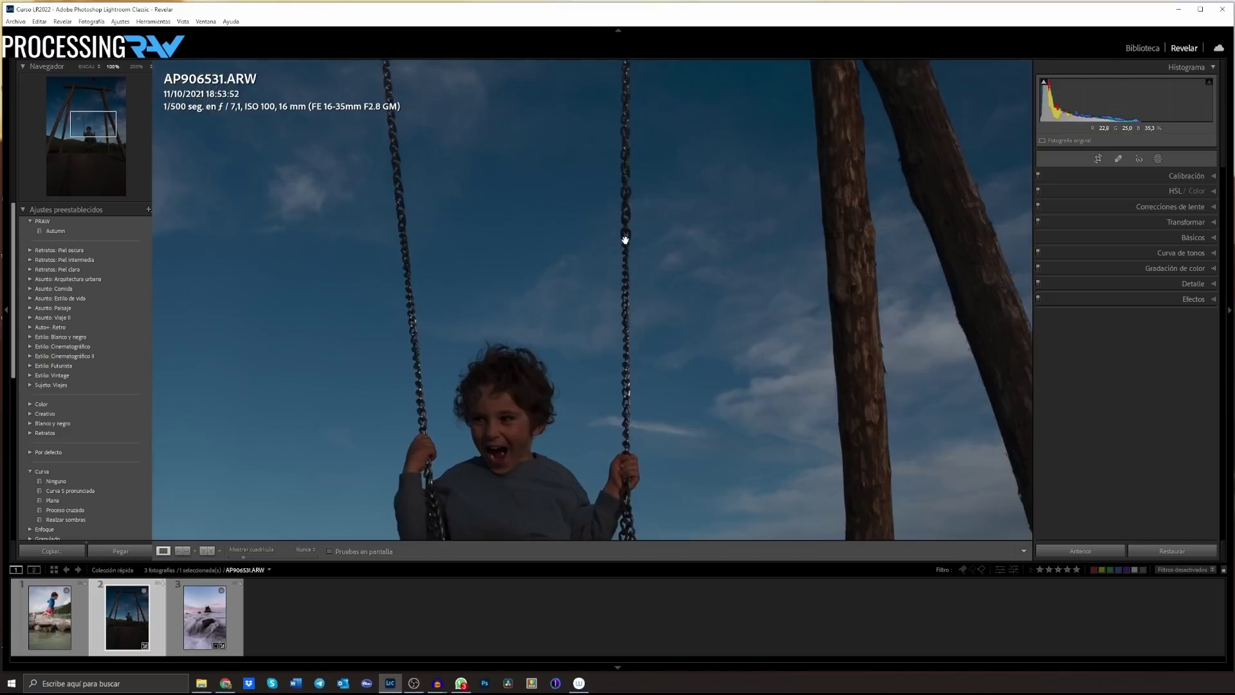
pyautogui.click(1157, 159)
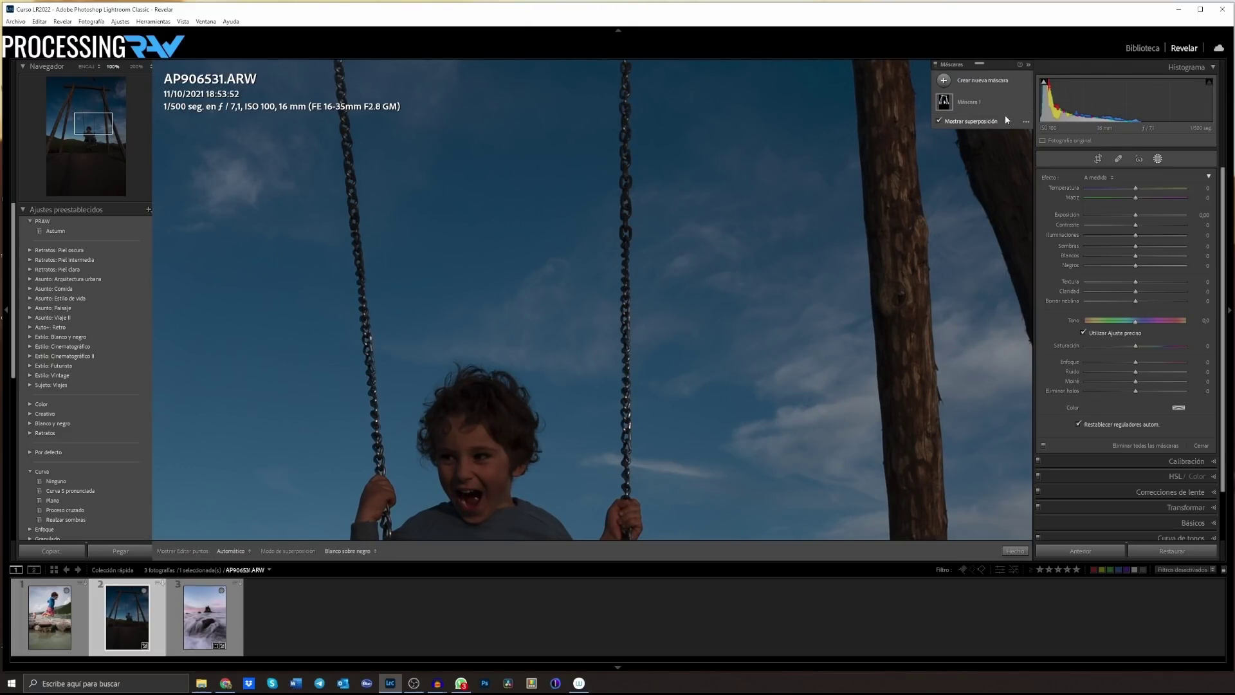
pyautogui.click(968, 103)
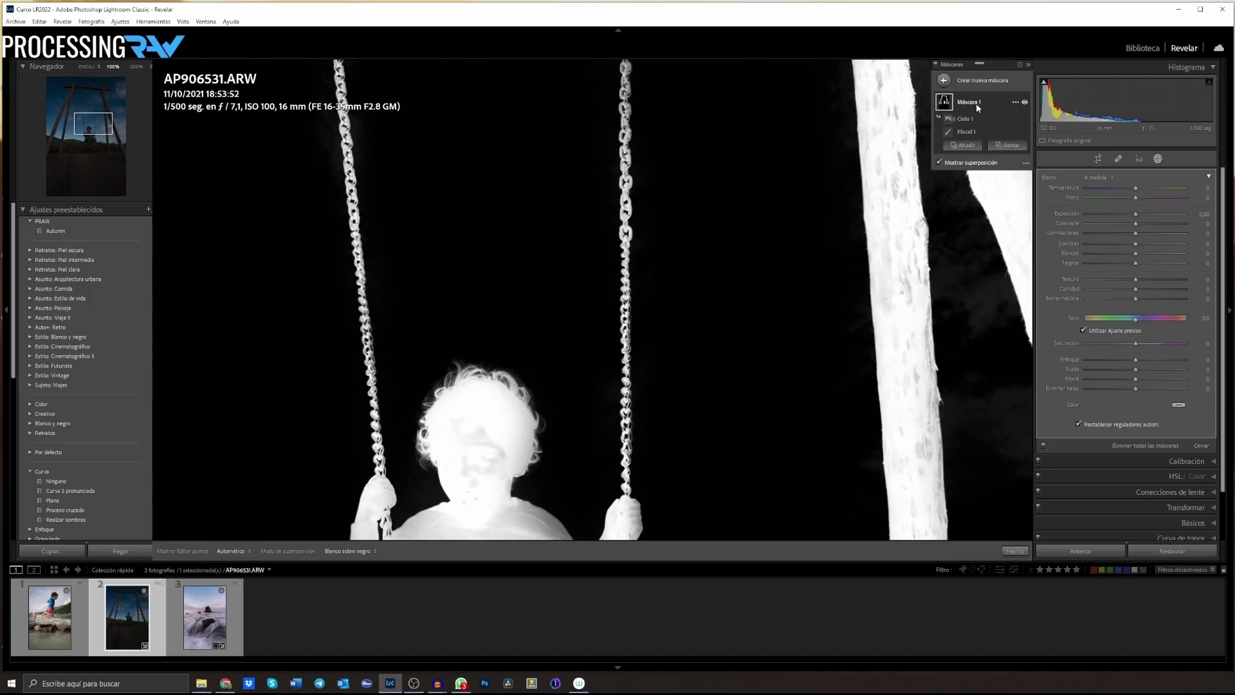
pyautogui.click(939, 162)
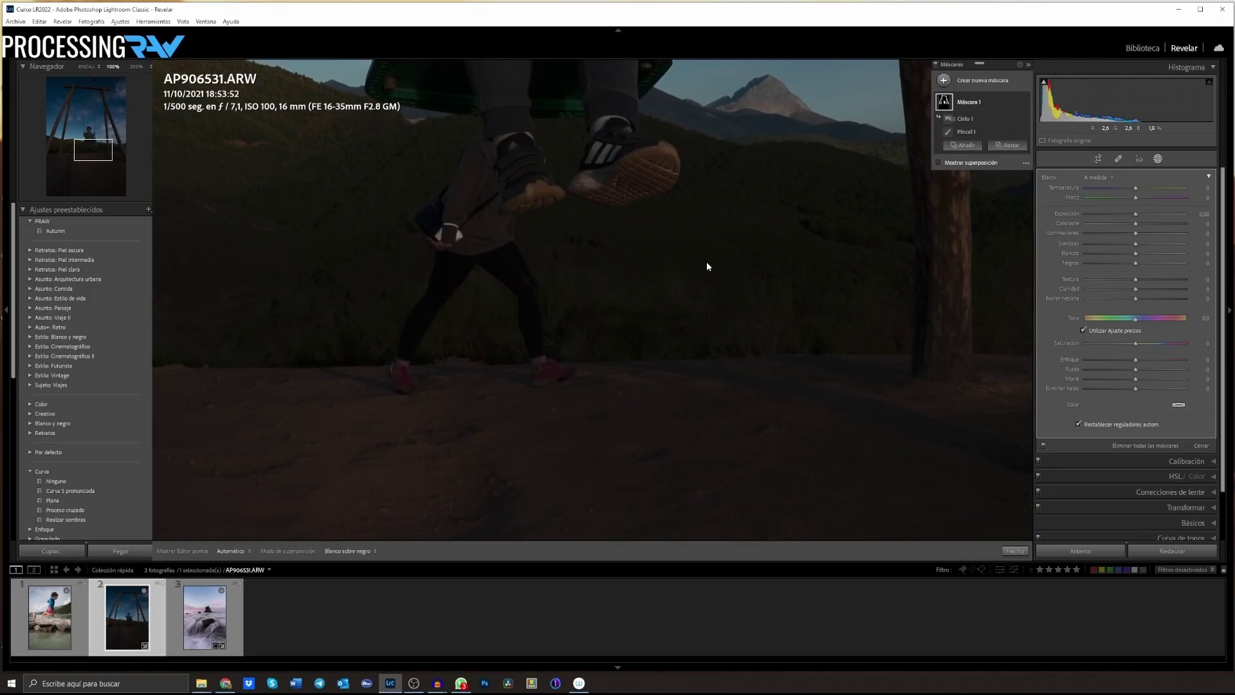
pyautogui.press('Return')
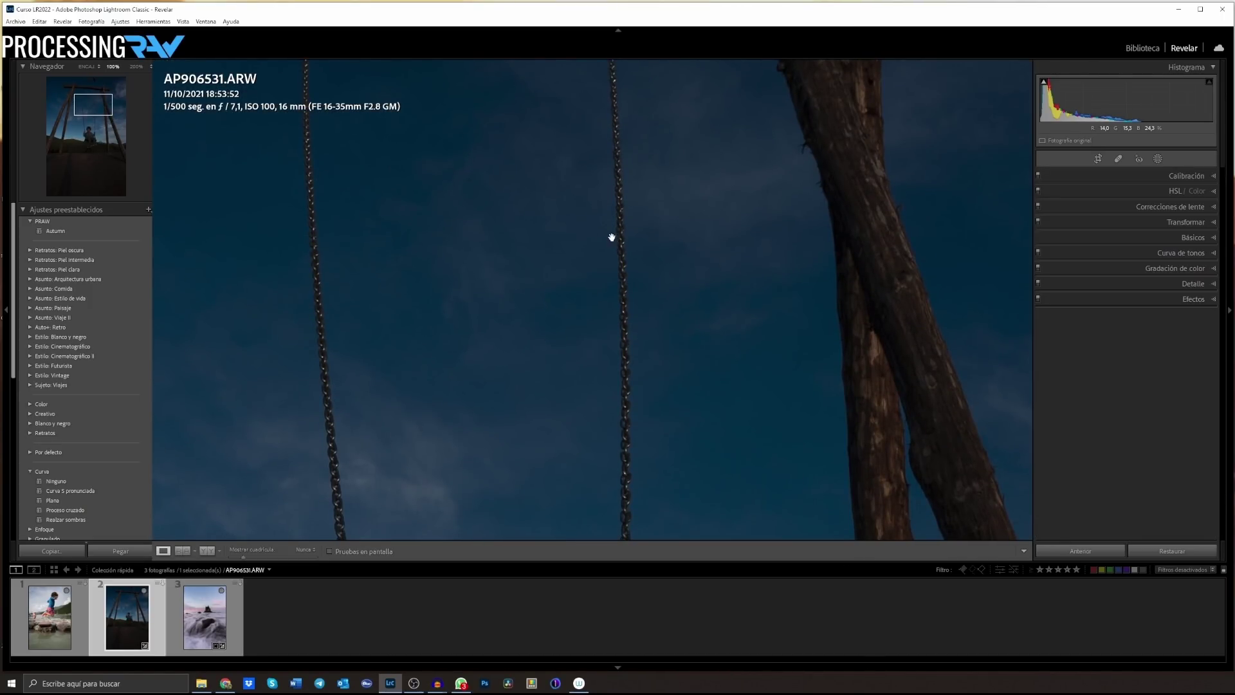
pyautogui.click(613, 238)
# Lower Máscara 1's exposure on the swing, then open the jumping-child photo AP902930.ARW
pyautogui.click(1157, 158)
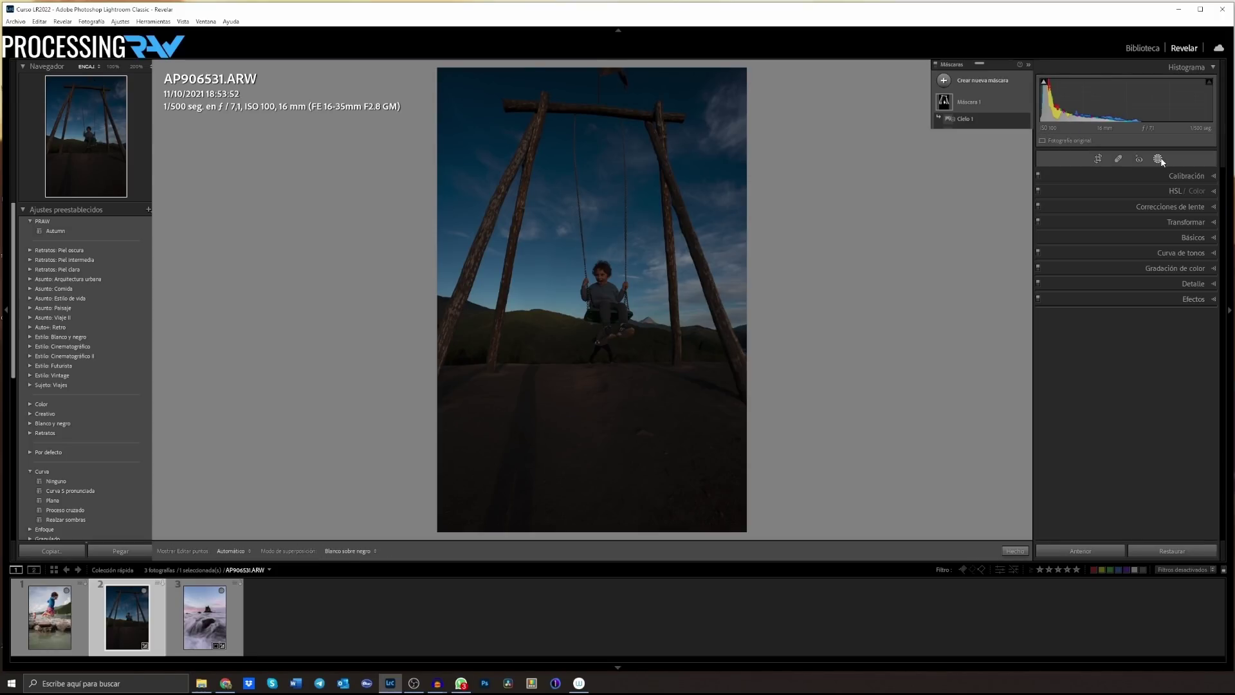
pyautogui.click(987, 103)
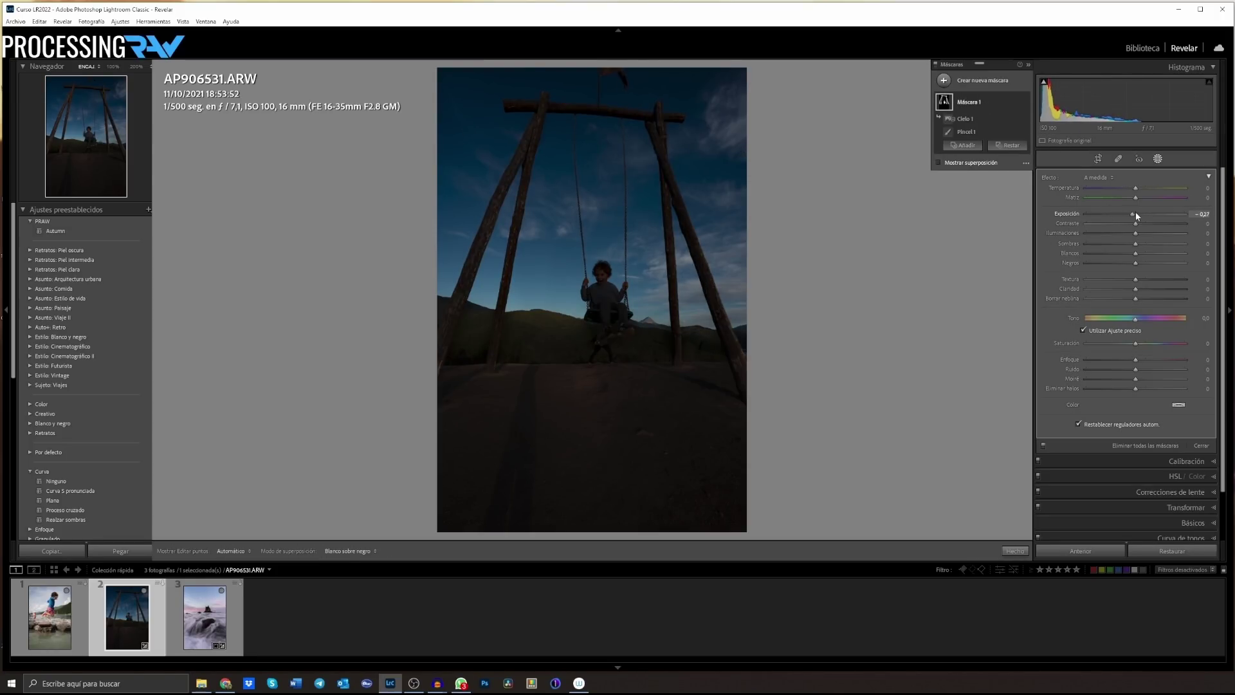
pyautogui.moveTo(1144, 213); pyautogui.dragTo(1133, 214)
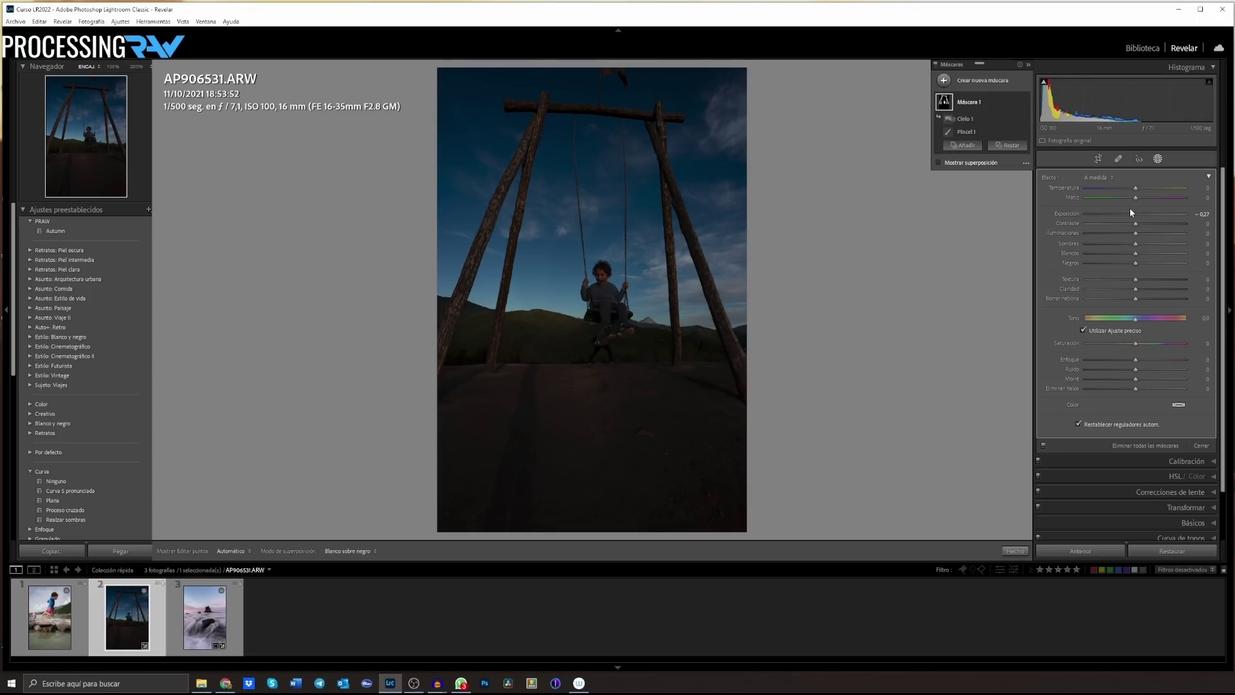
pyautogui.click(59, 624)
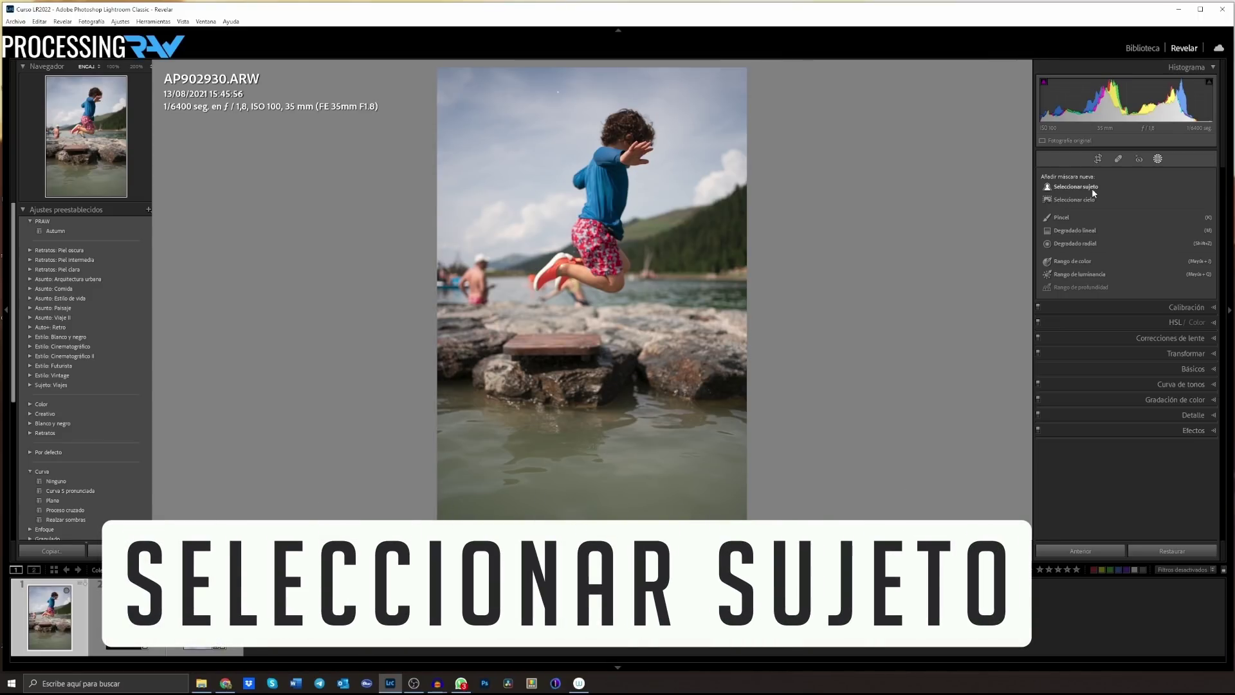
# Create an automatic Seleccionar sujeto mask of the jumping child
pyautogui.click(1092, 189)
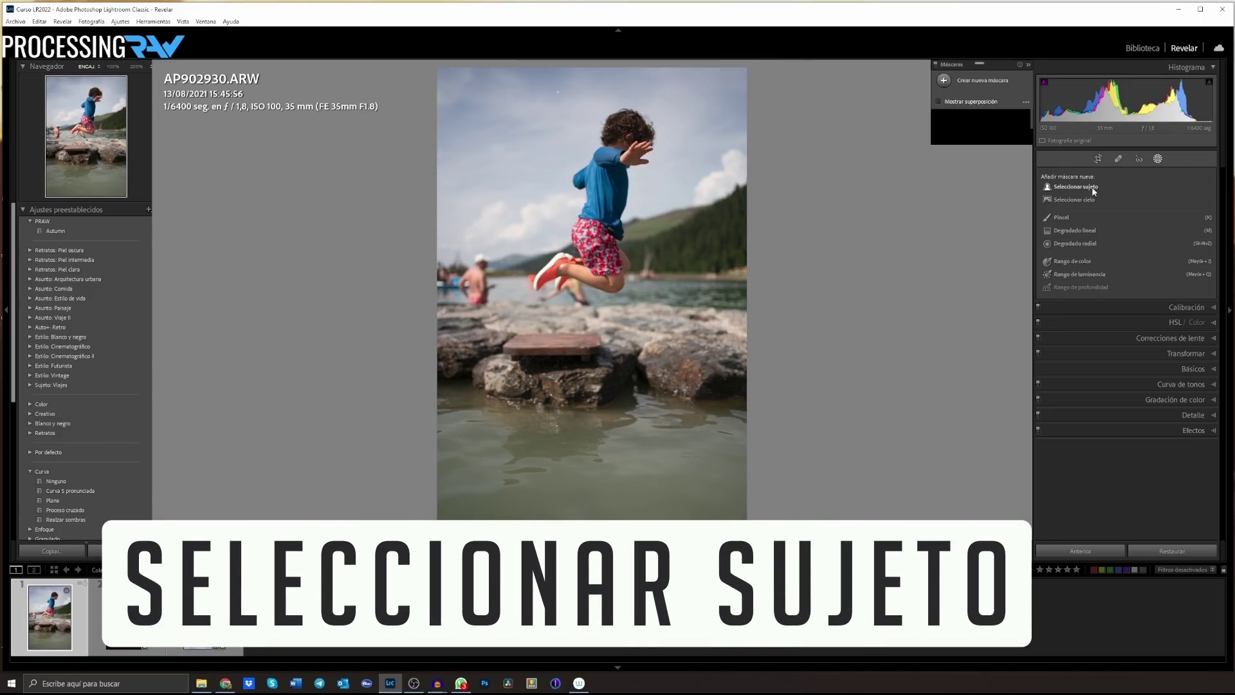
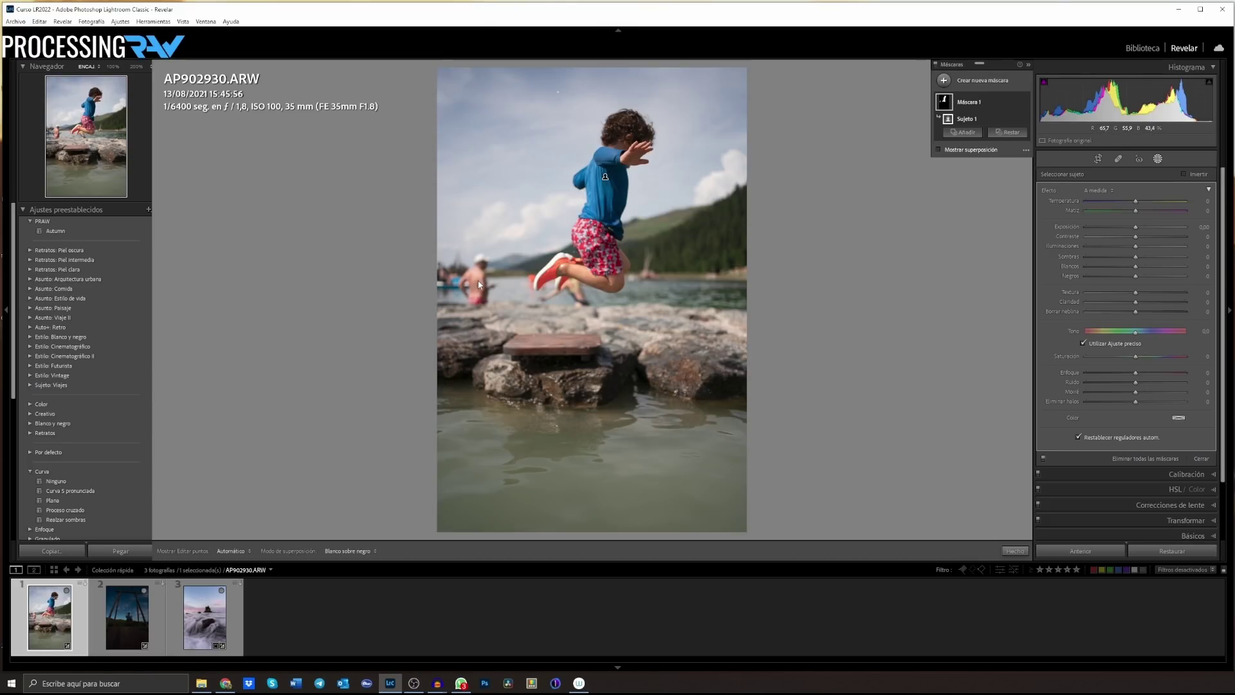
# Brush the background person out of Máscara 1 and toggle Mostrar superposición to check the mask
pyautogui.click(1006, 134)
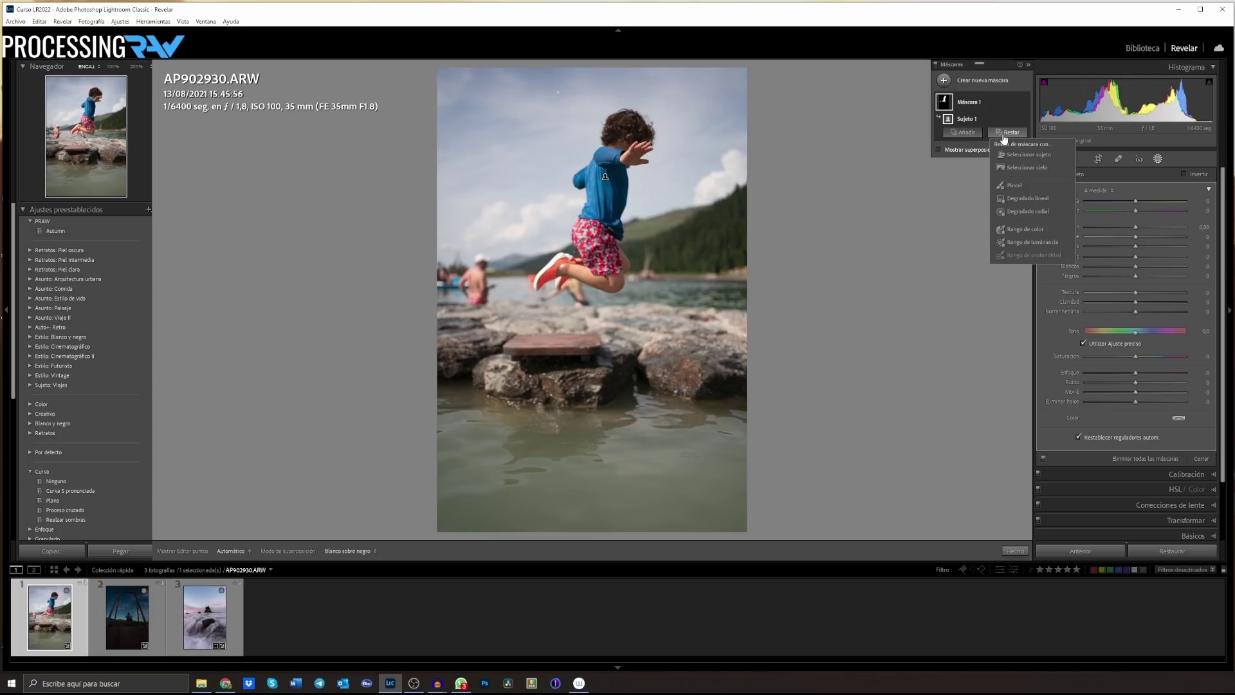
pyautogui.click(1015, 186)
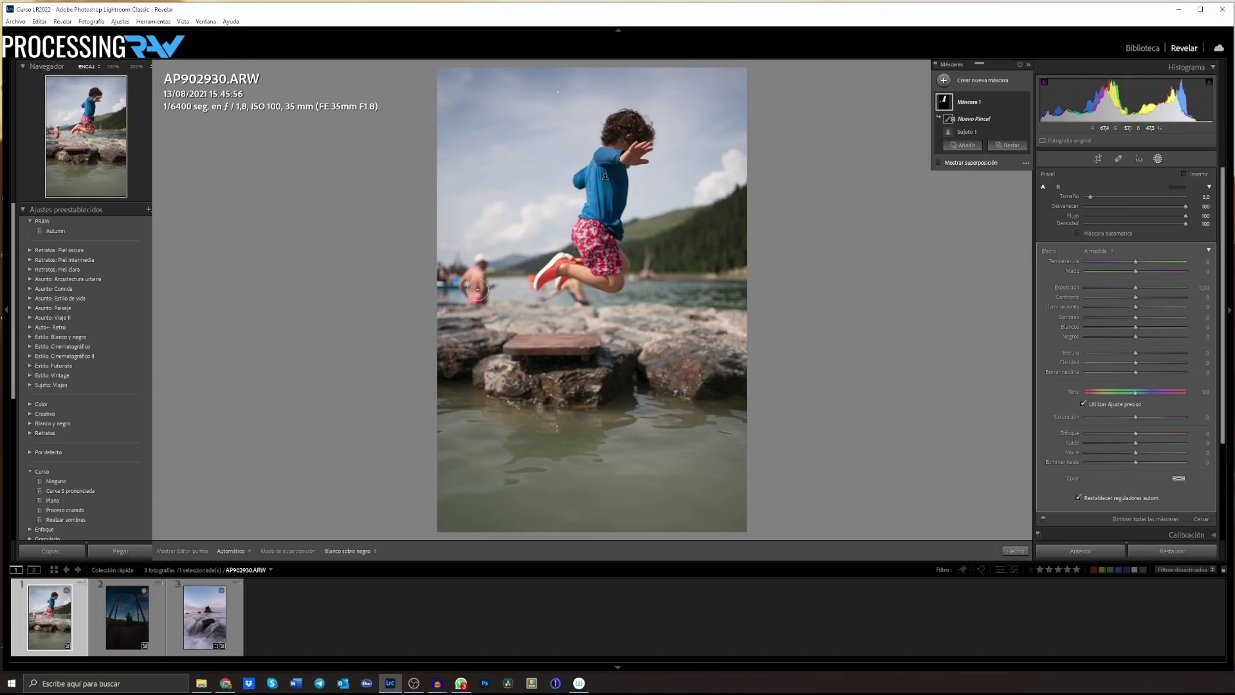
pyautogui.moveTo(477, 290); pyautogui.dragTo(492, 275)
pyautogui.click(940, 161)
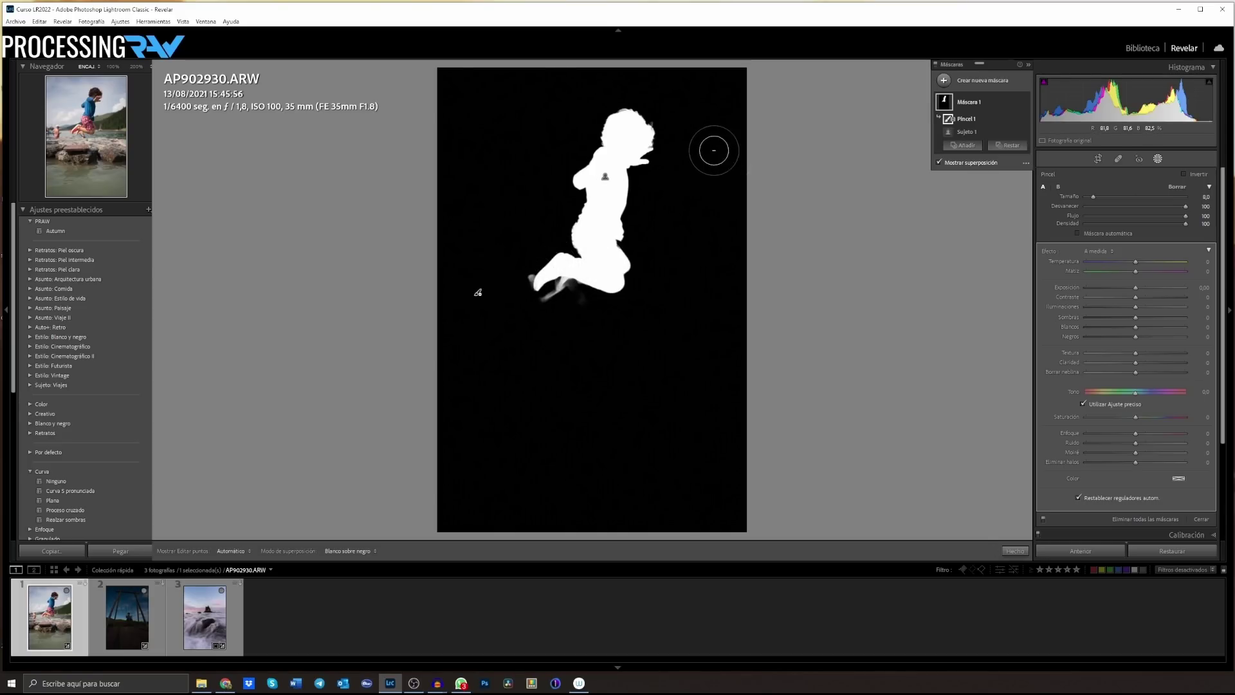
pyautogui.click(940, 163)
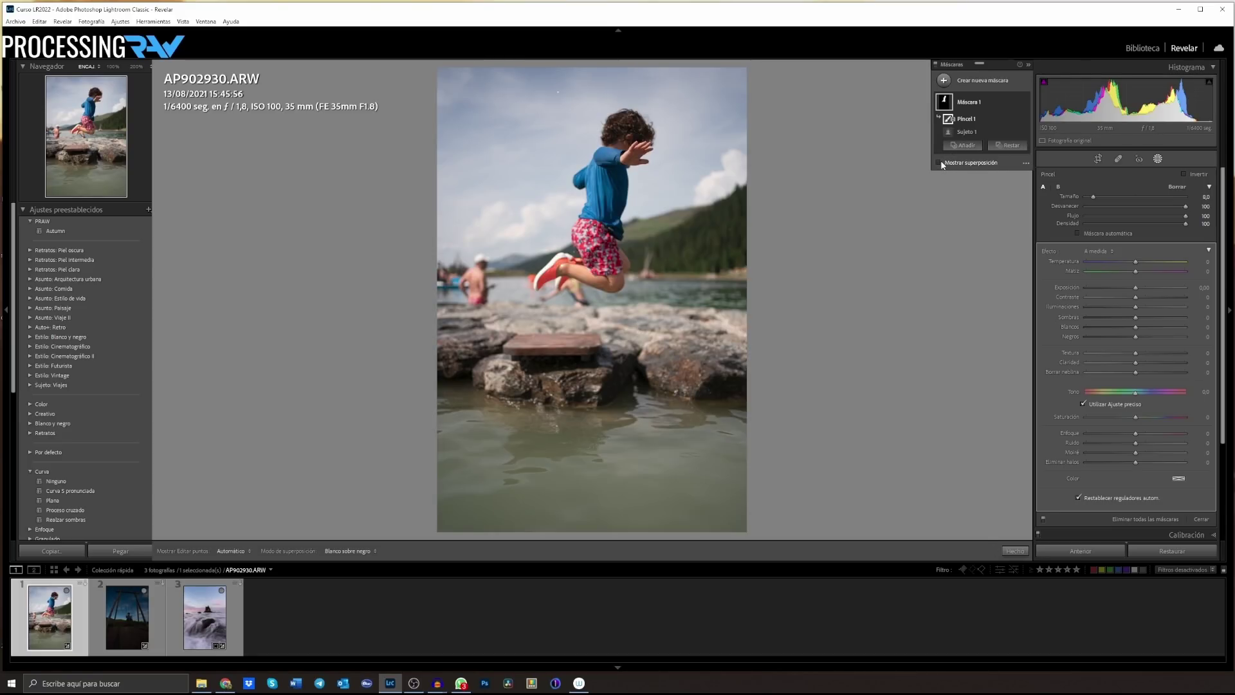
pyautogui.click(940, 163)
pyautogui.click(939, 162)
# Open the mountain photo AP903057 in Revelar and add a Seleccionar sujeto mask on the boy
pyautogui.click(1148, 51)
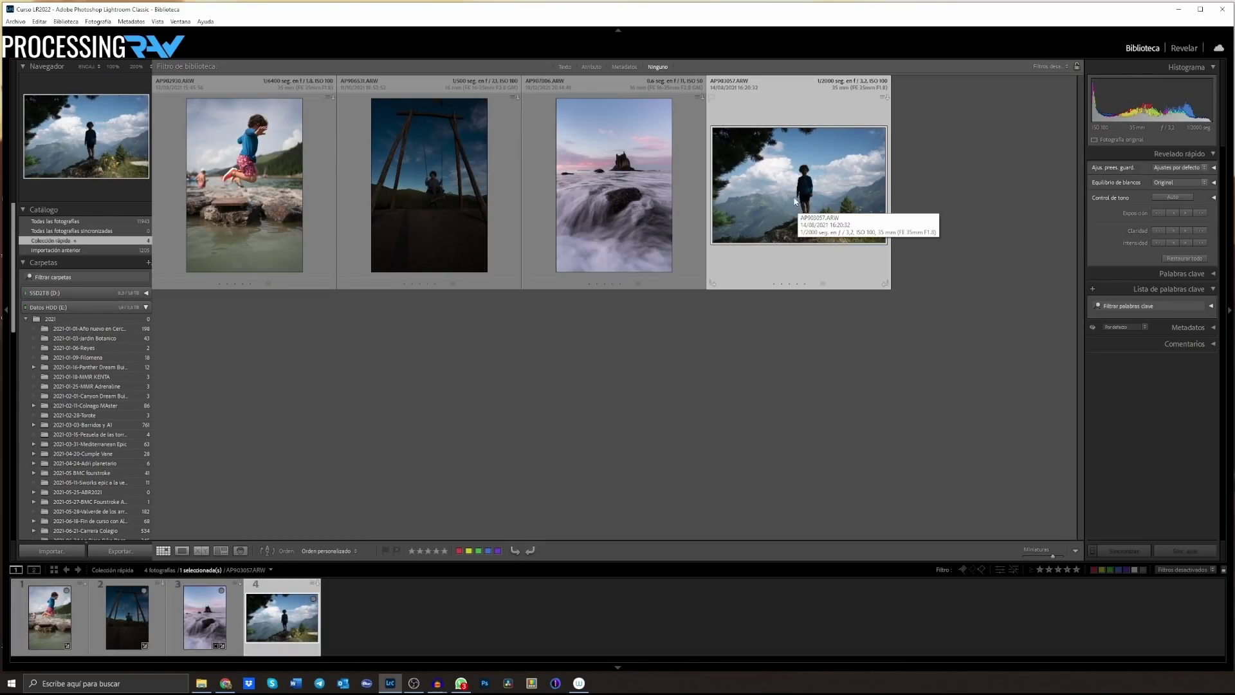
pyautogui.click(1181, 49)
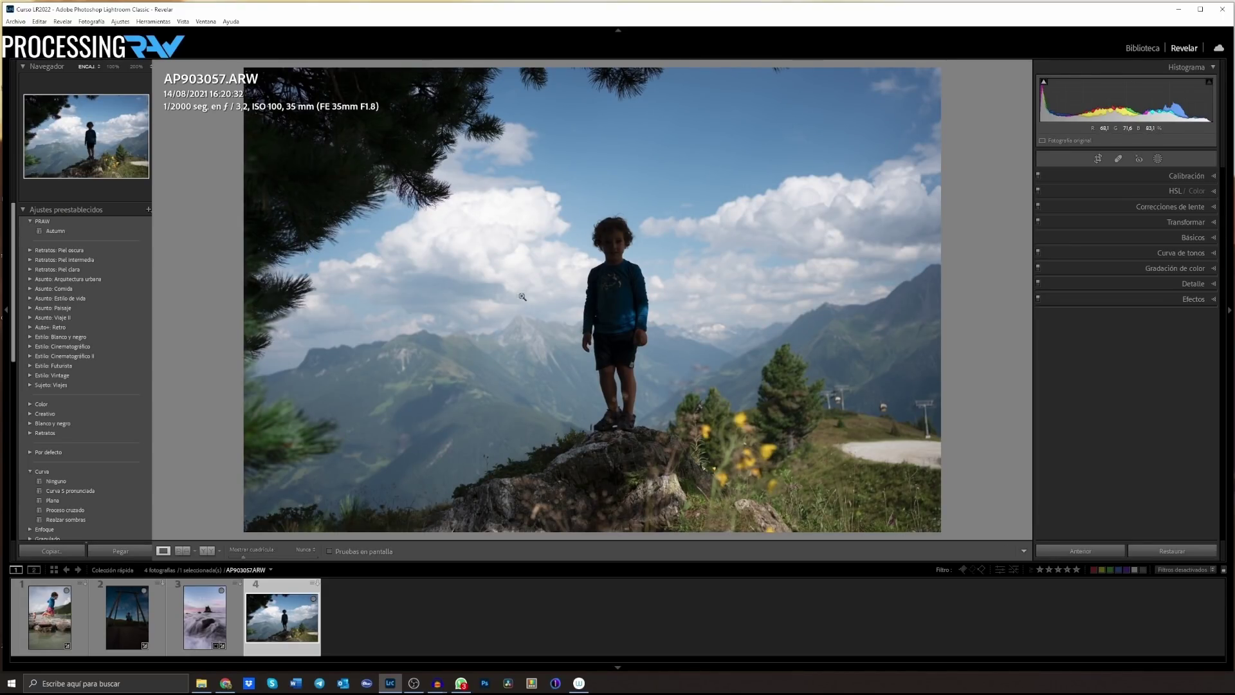
pyautogui.click(1158, 159)
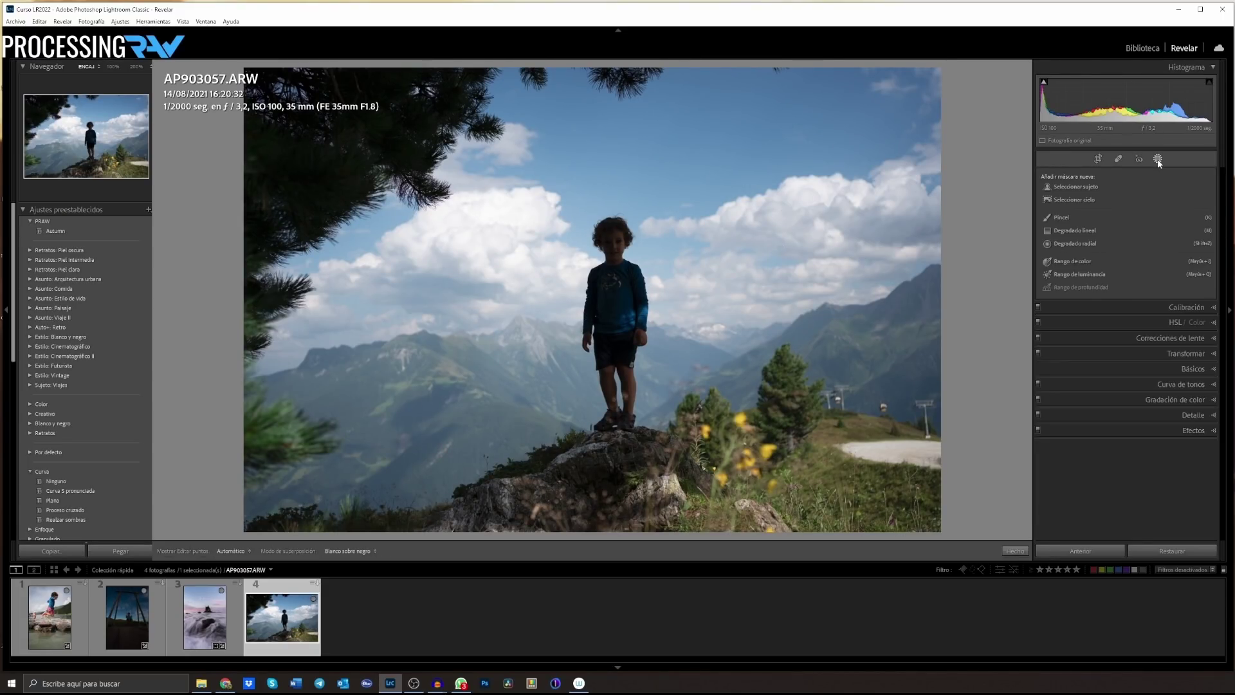
pyautogui.click(1095, 187)
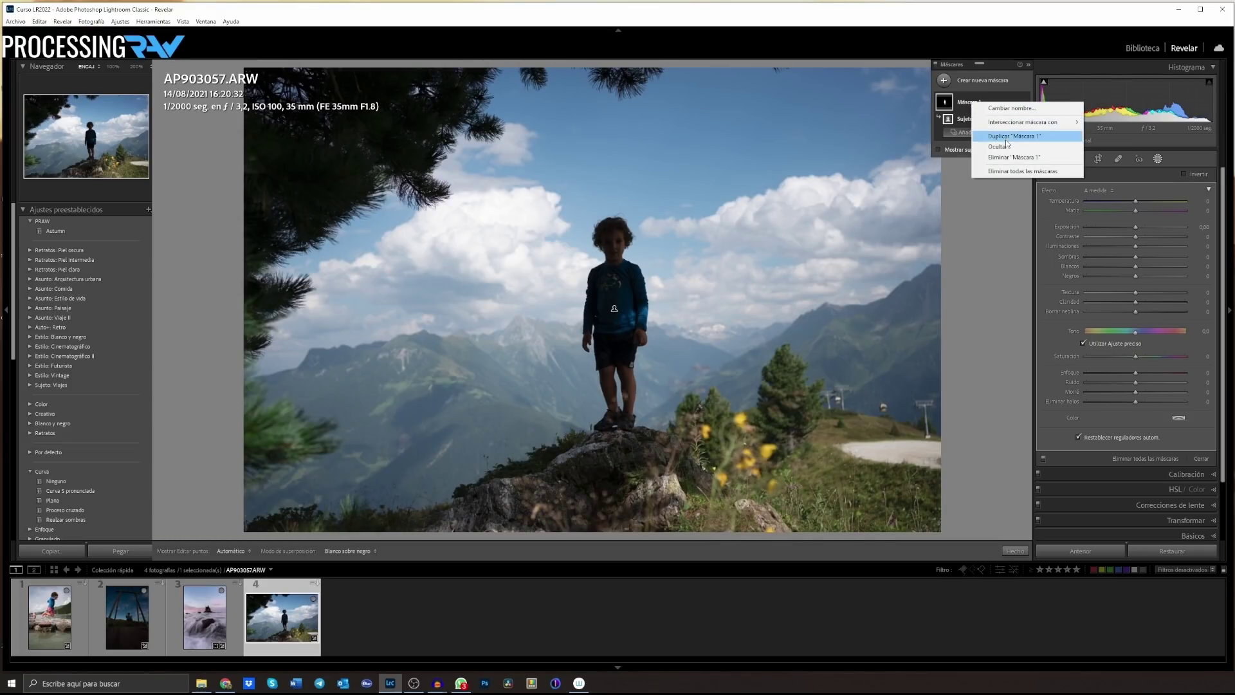
# Invert Sujeto 1 in the copied mask so it targets the background
pyautogui.rightClick(990, 116)
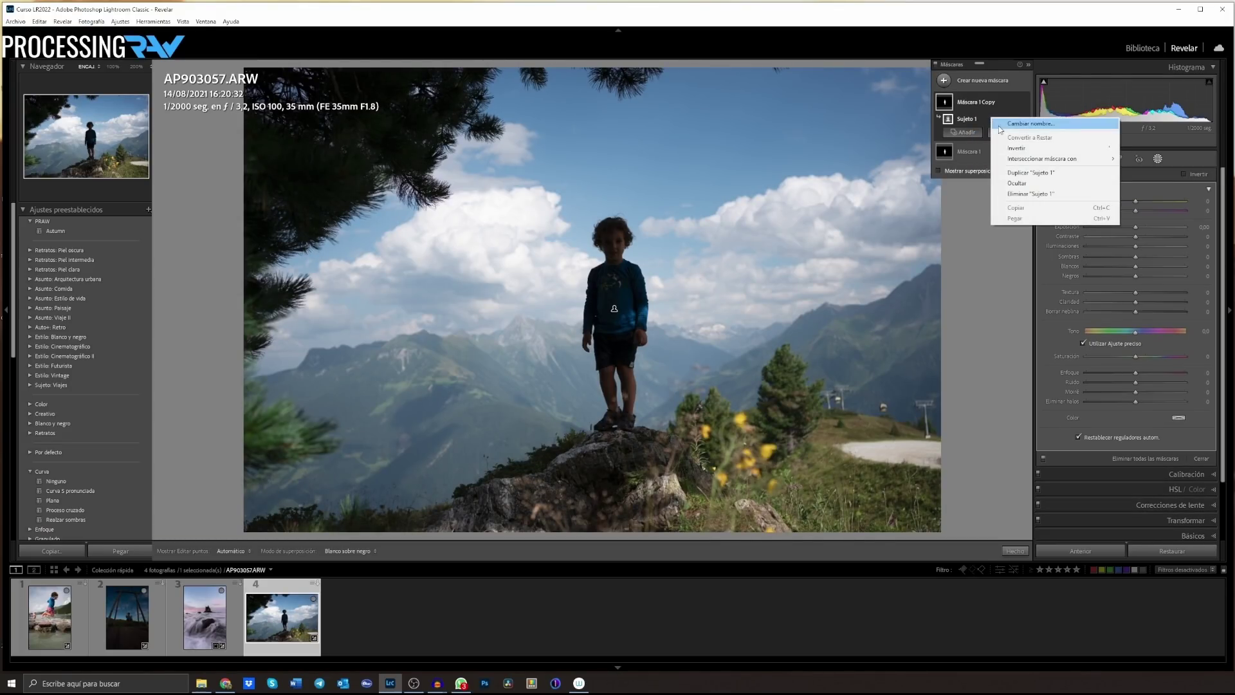
pyautogui.click(1018, 149)
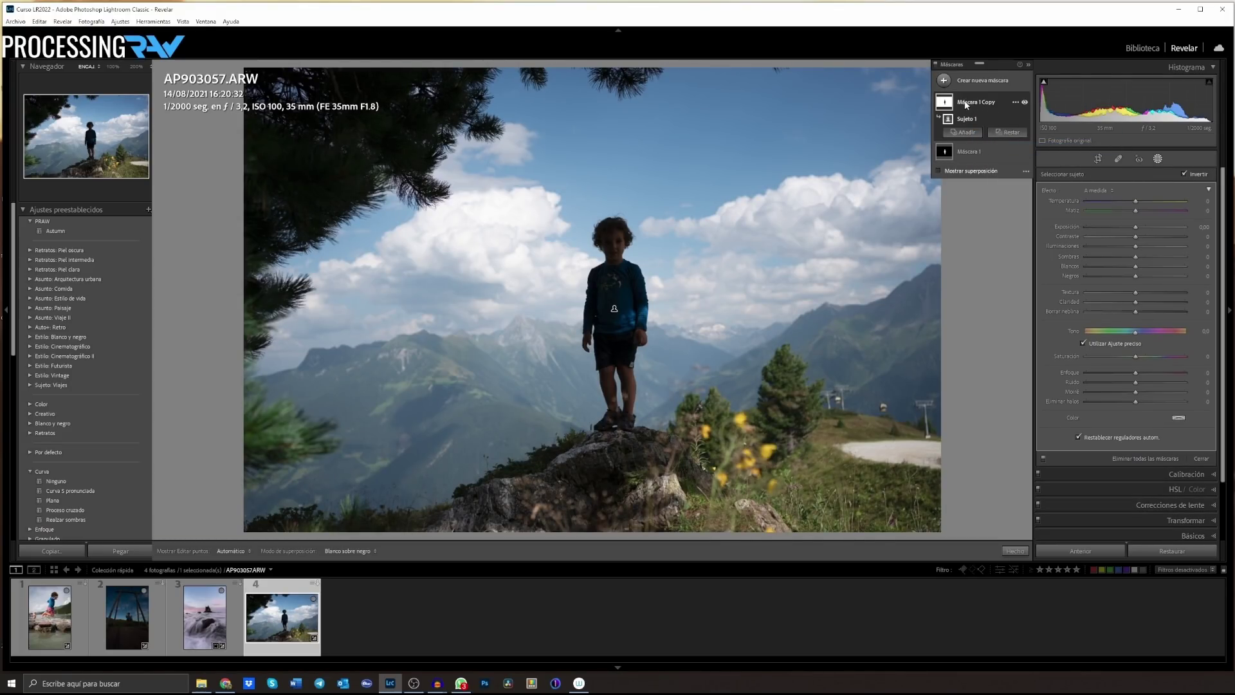
pyautogui.click(972, 153)
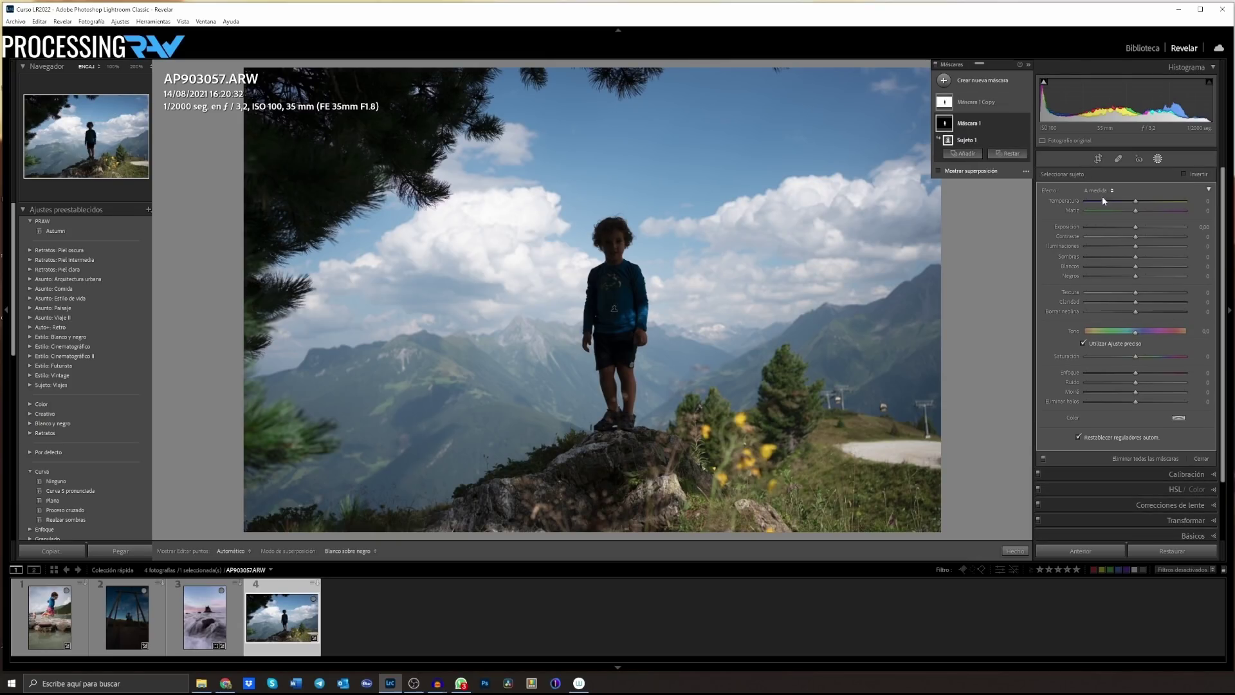
# Brighten the boy with higher Exposición, Sombras and Claridad, toggling his mask to compare
pyautogui.moveTo(1136, 227)
pyautogui.mouseDown()
pyautogui.moveTo(1153, 260)
pyautogui.moveTo(1146, 227)
pyautogui.mouseUp()
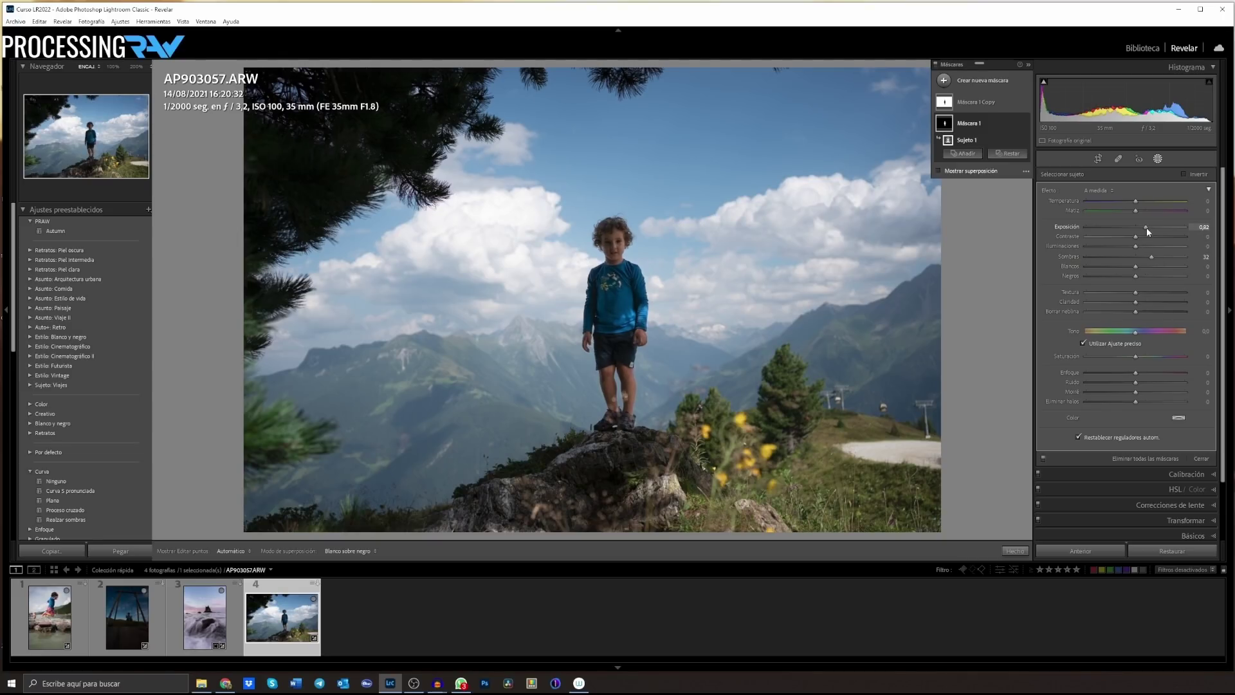
pyautogui.moveTo(1136, 305); pyautogui.dragTo(1146, 305)
pyautogui.click(1024, 124)
pyautogui.click(1024, 124)
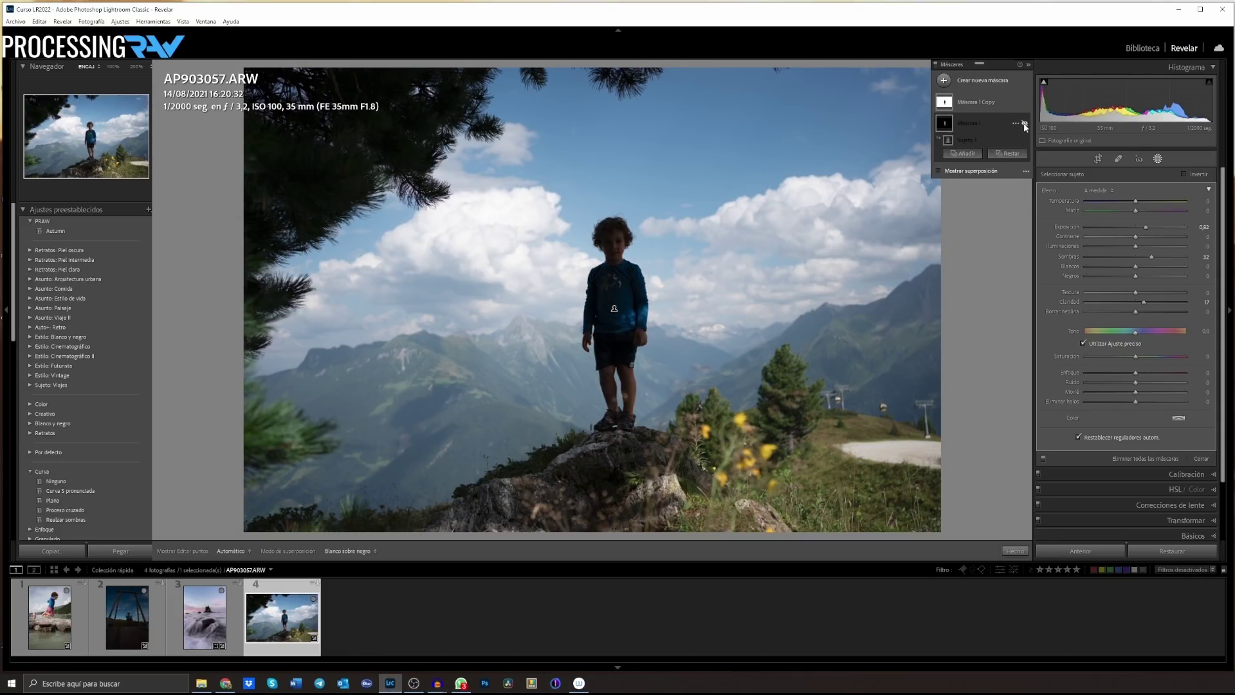
pyautogui.click(1024, 124)
pyautogui.click(1023, 124)
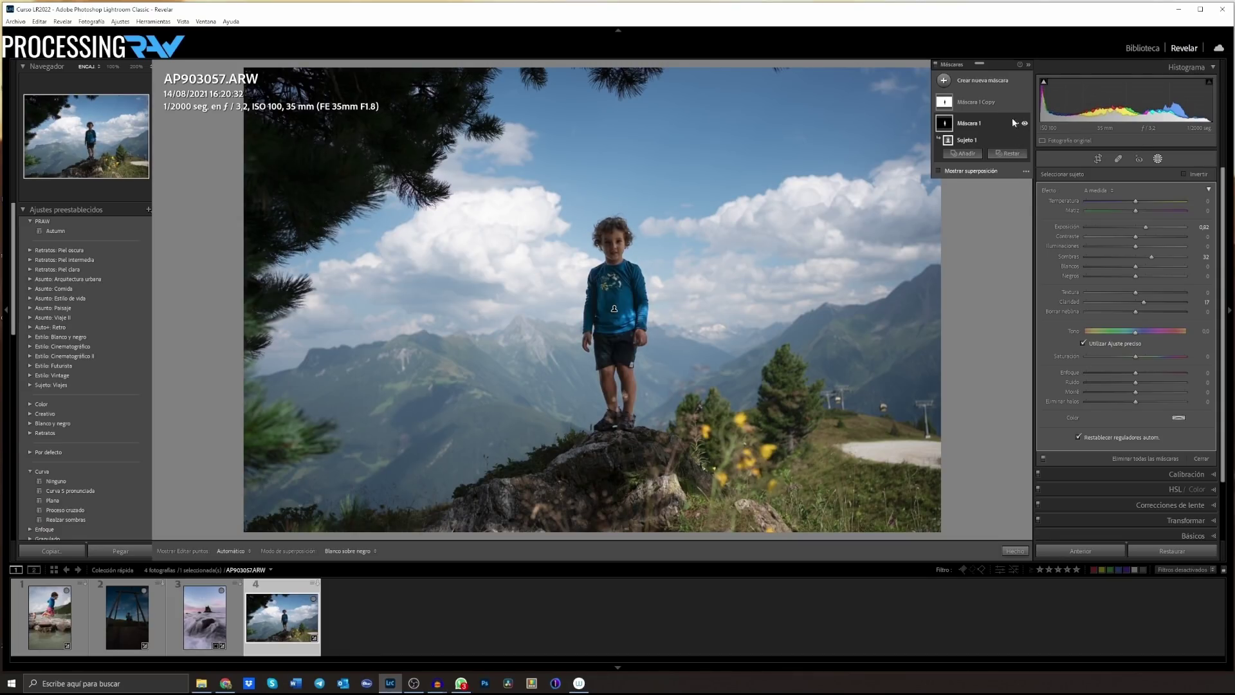
pyautogui.click(998, 102)
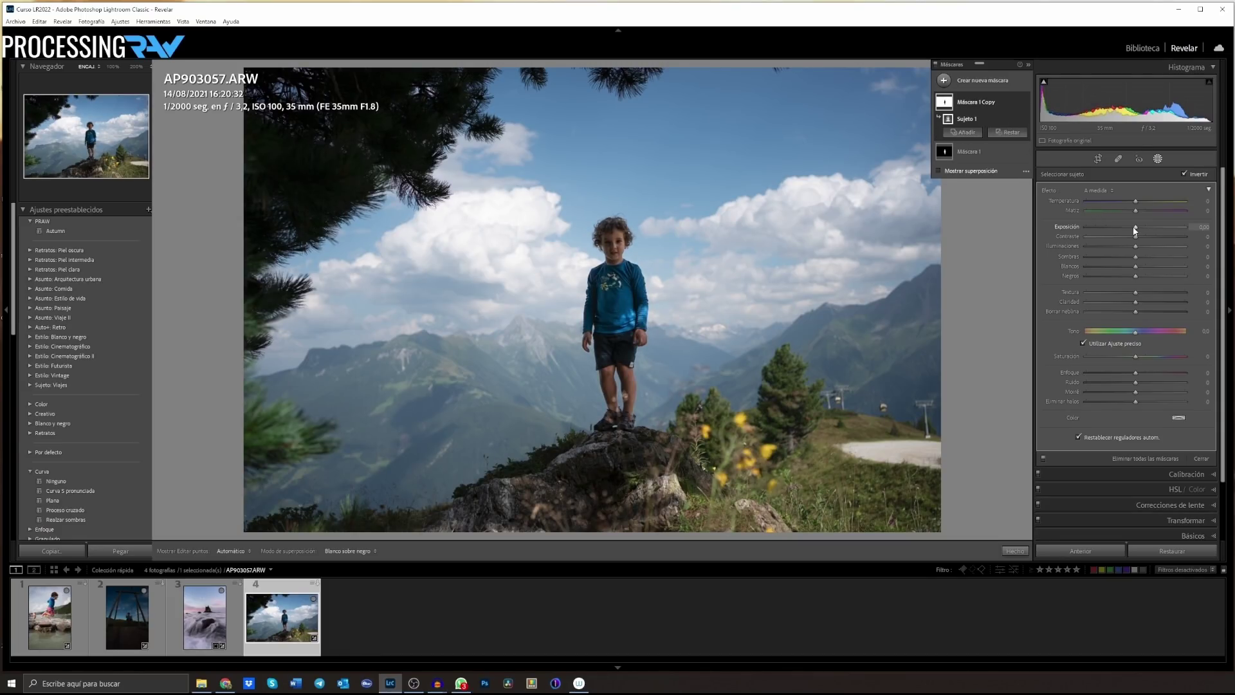
# Darken the background mask to -0,43 exposure with a little more clarity and contrast
pyautogui.moveTo(1135, 226); pyautogui.dragTo(1130, 228)
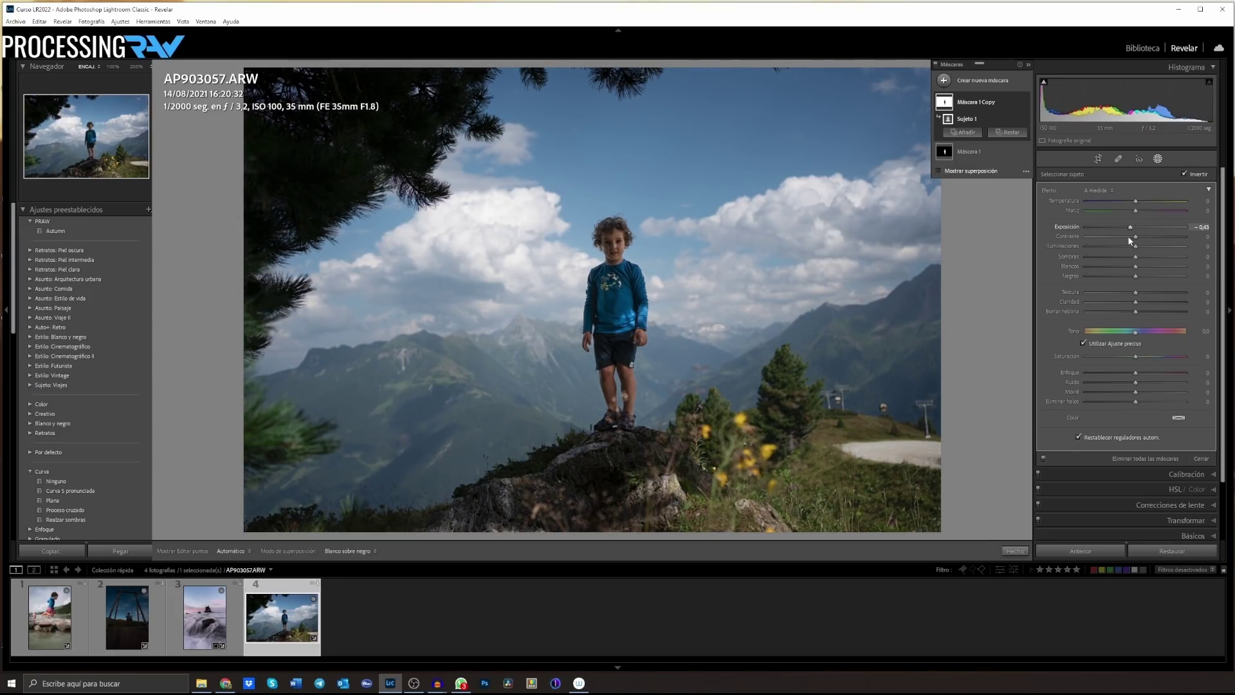
pyautogui.moveTo(1136, 302); pyautogui.dragTo(1139, 307)
pyautogui.moveTo(1136, 236); pyautogui.dragTo(1131, 205)
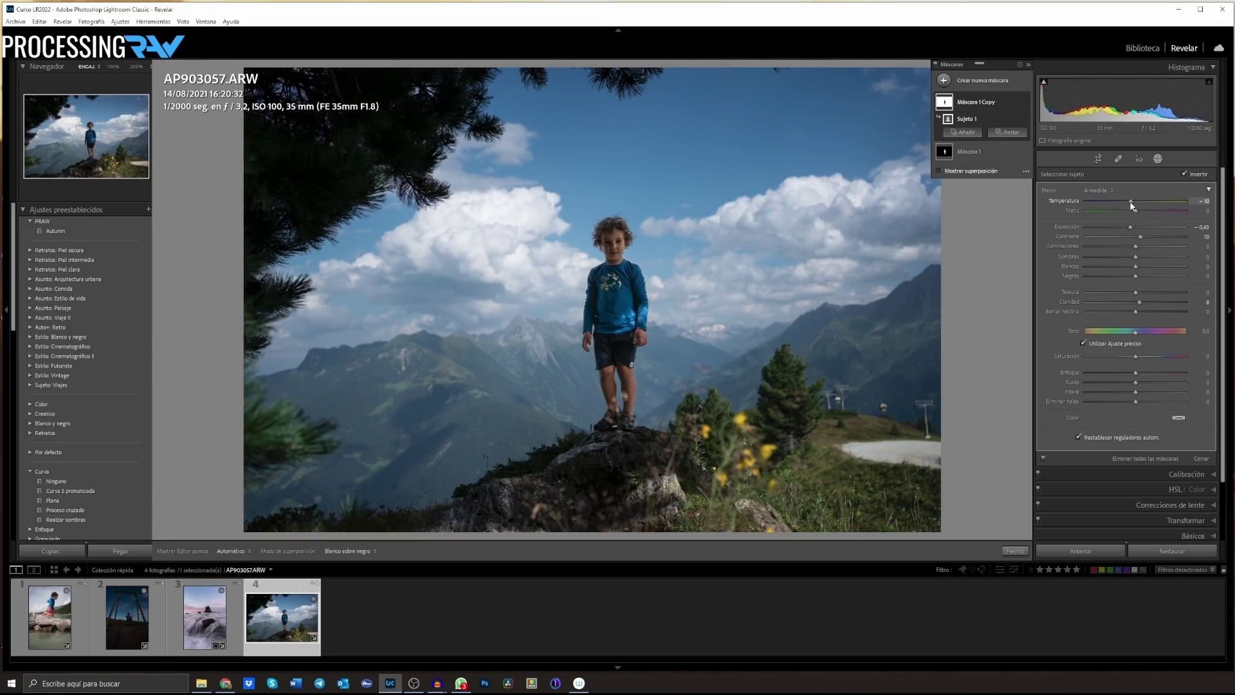
# Warm the boy's mask slightly with higher Temperatura and brighter Sombras
pyautogui.click(976, 152)
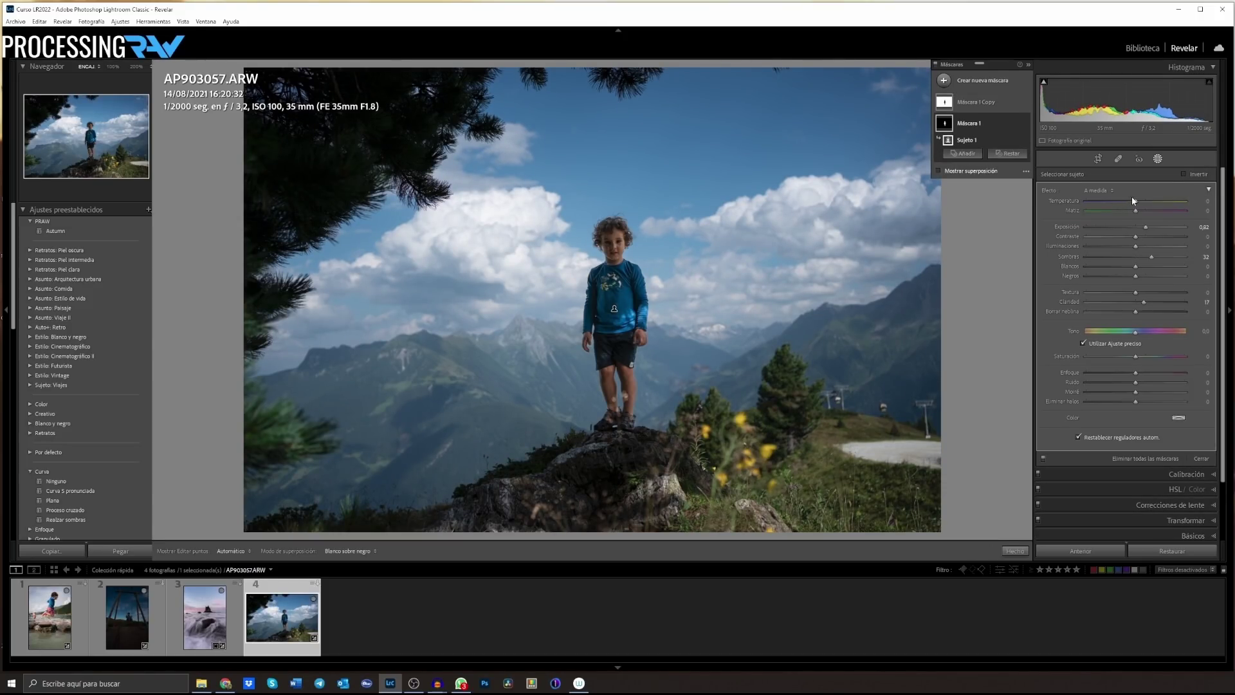
pyautogui.moveTo(1137, 204); pyautogui.dragTo(1139, 204)
pyautogui.moveTo(1147, 260); pyautogui.dragTo(1160, 261)
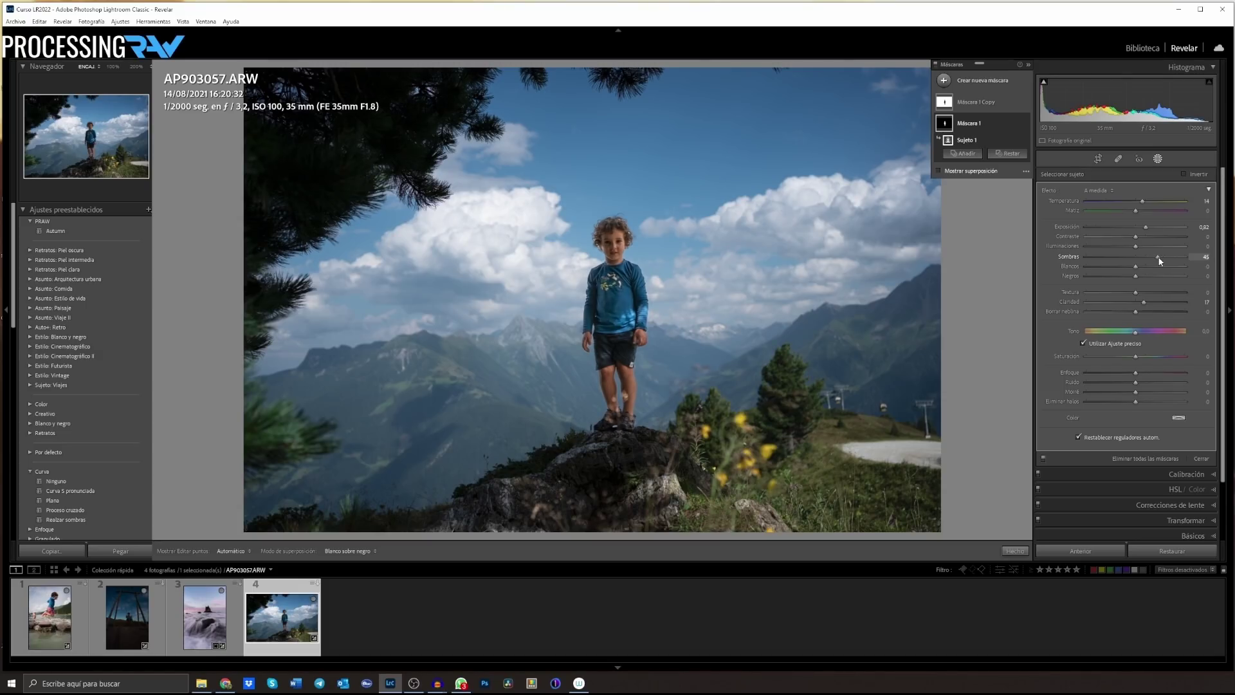
# Set the boy's mask effect Cantidad to 32 and compare before and after
pyautogui.click(1209, 189)
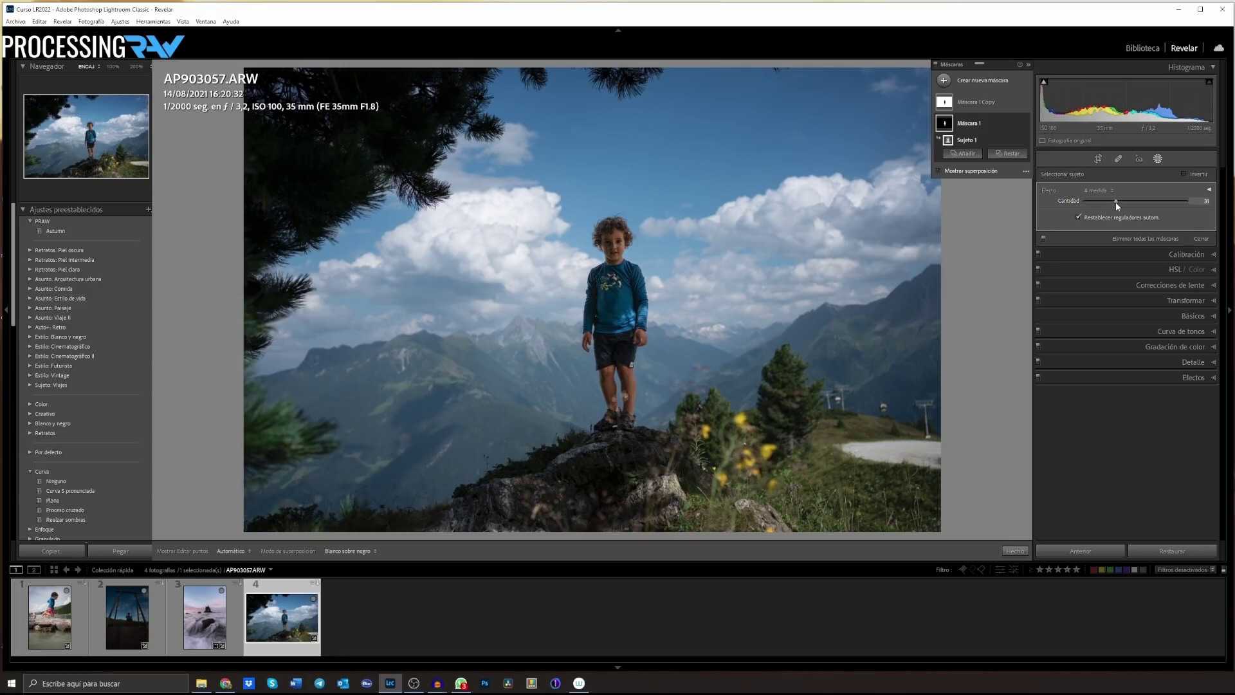
pyautogui.moveTo(1116, 202); pyautogui.dragTo(1118, 202)
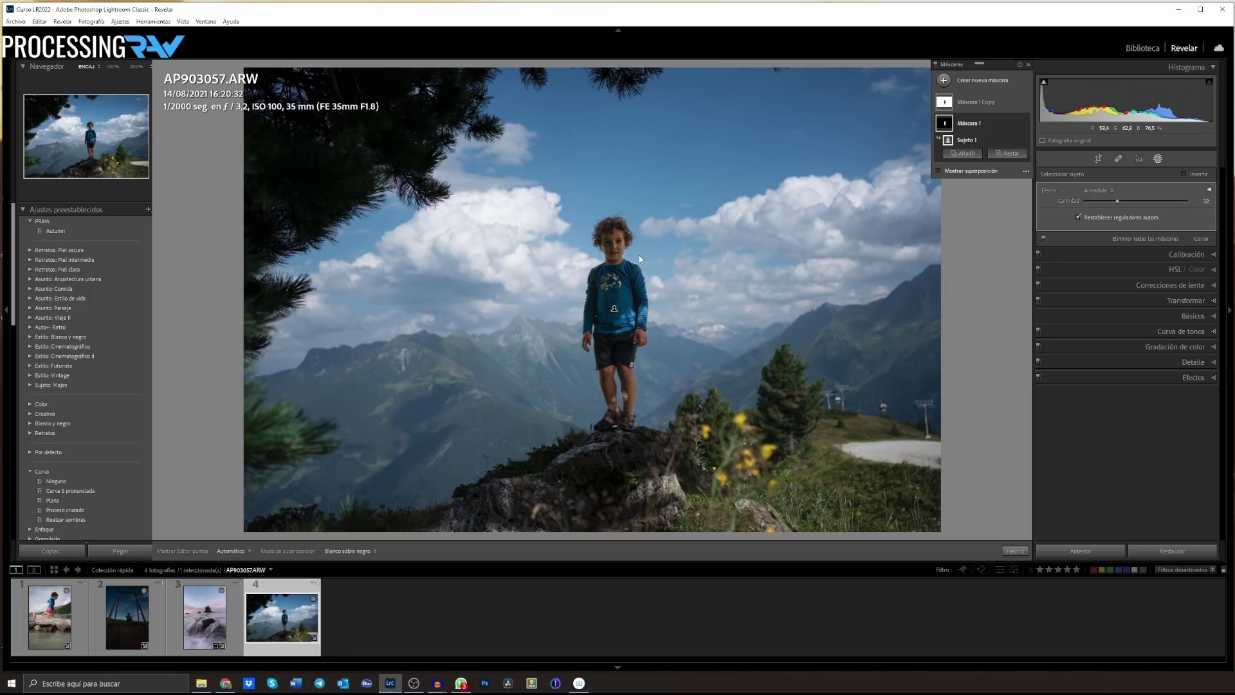
pyautogui.hotkey('shift', 's')
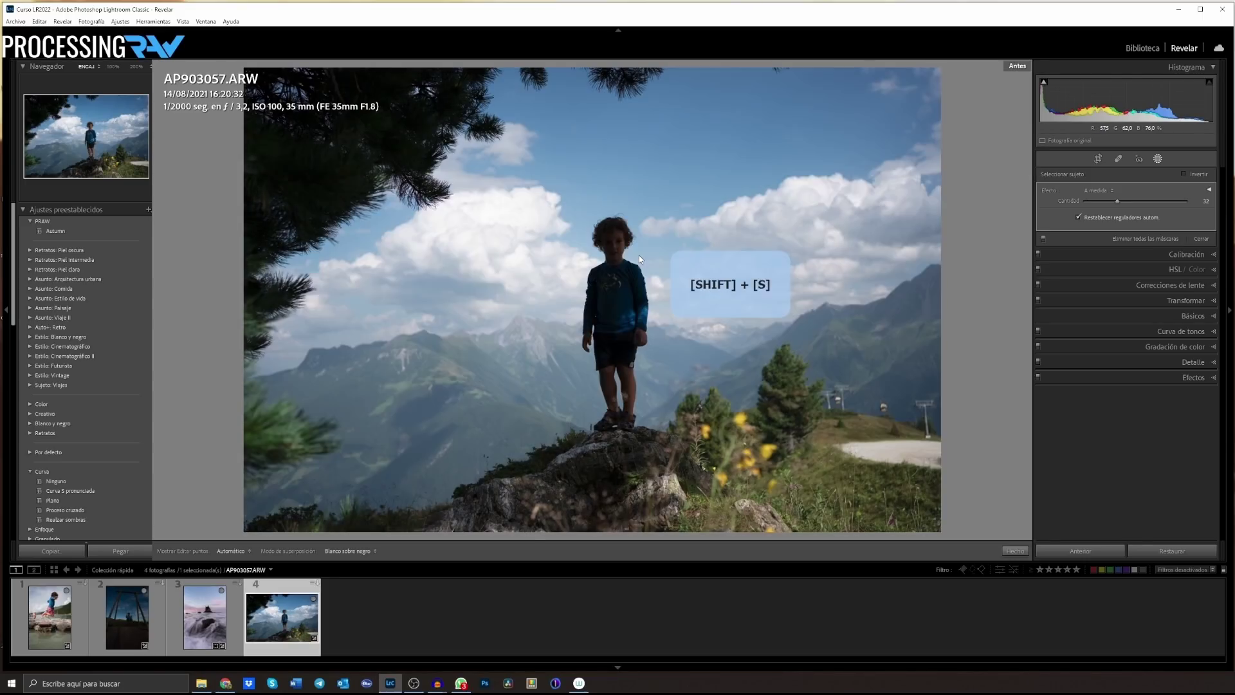
pyautogui.press('shift')
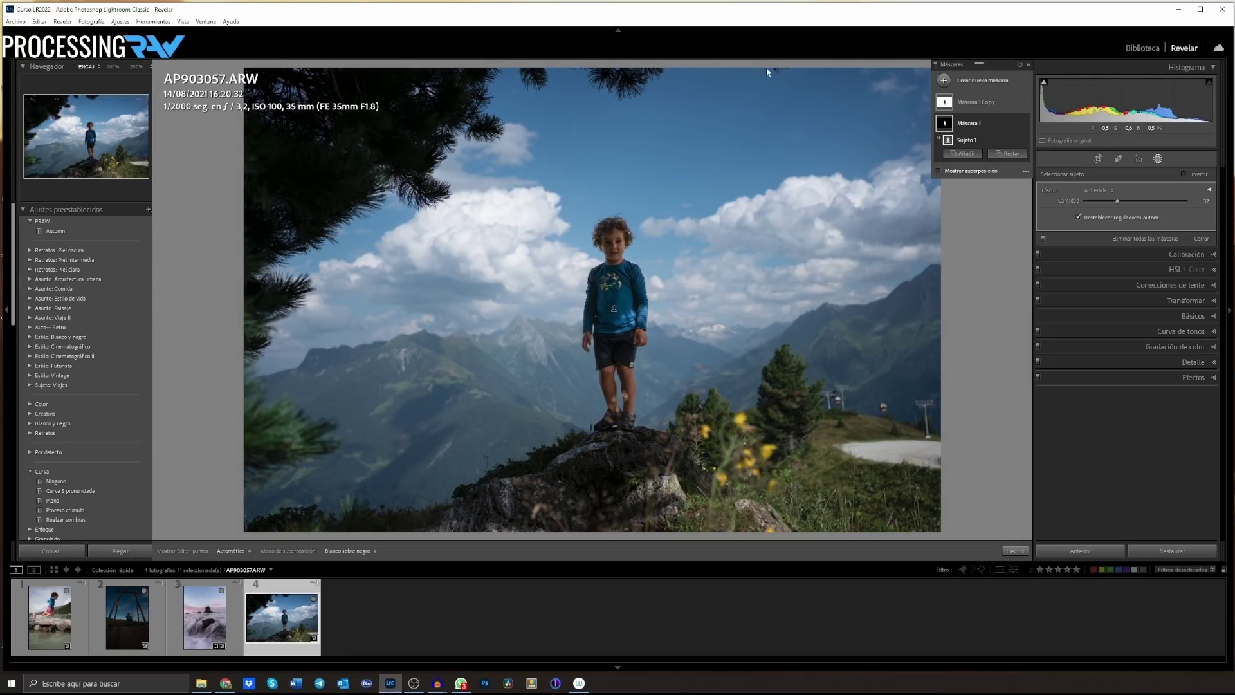
# Select the long-exposure seascape in Biblioteca and open it in Revelar
pyautogui.click(1142, 48)
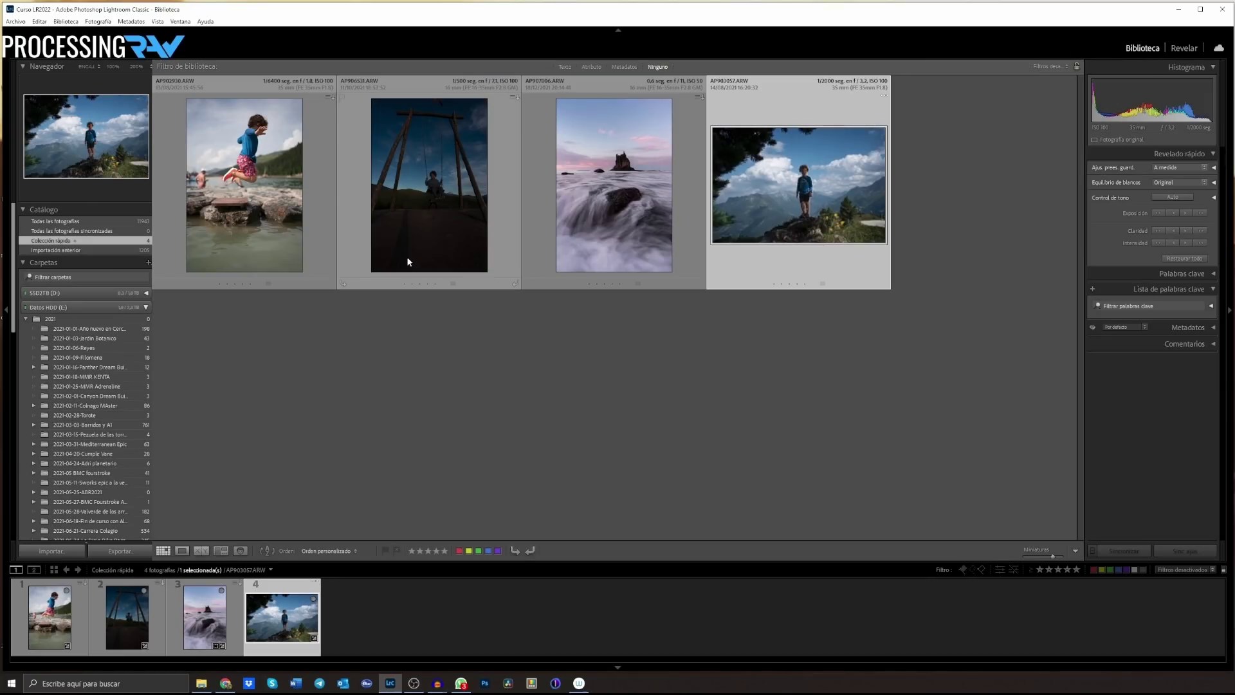
pyautogui.click(632, 219)
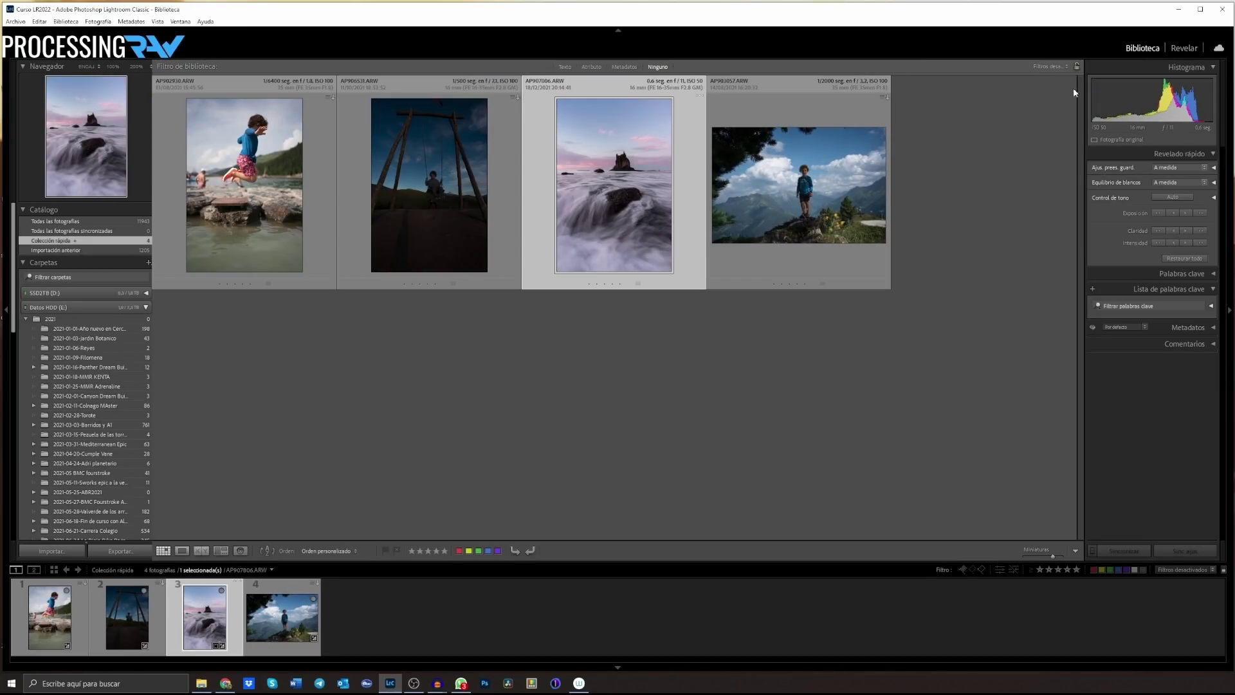
pyautogui.click(1187, 50)
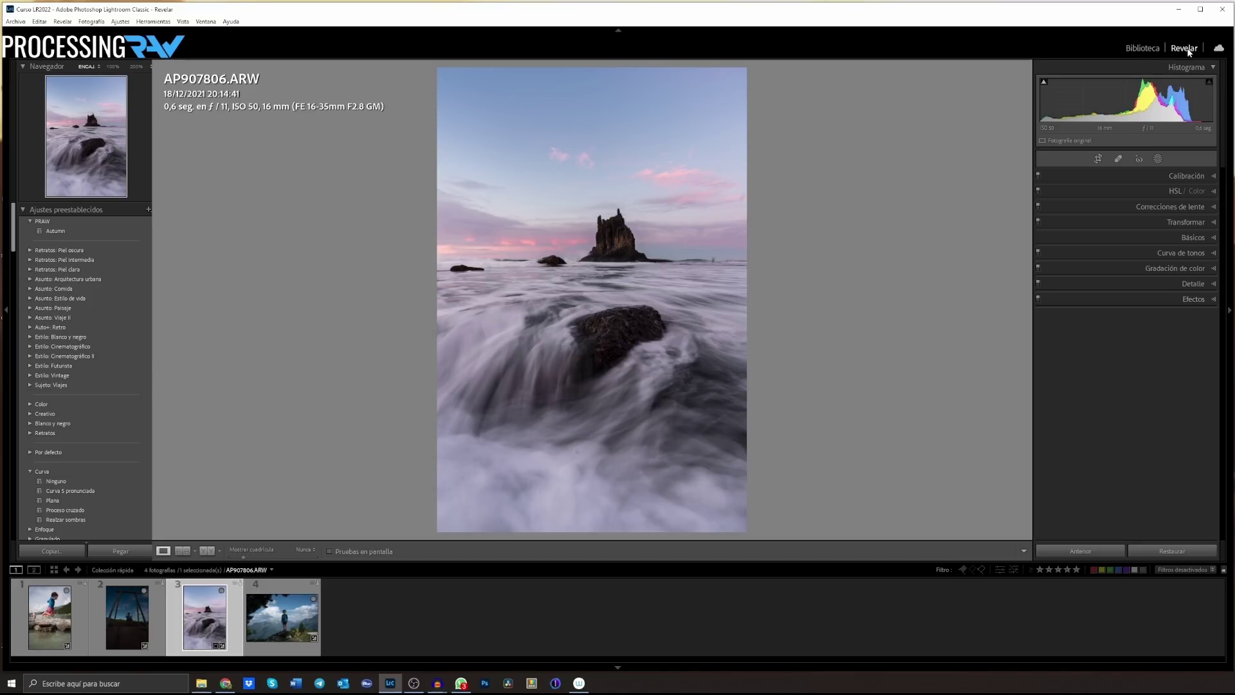
# Add a Select Sky mask to the seascape and show its overlay
pyautogui.click(1161, 157)
pyautogui.click(944, 81)
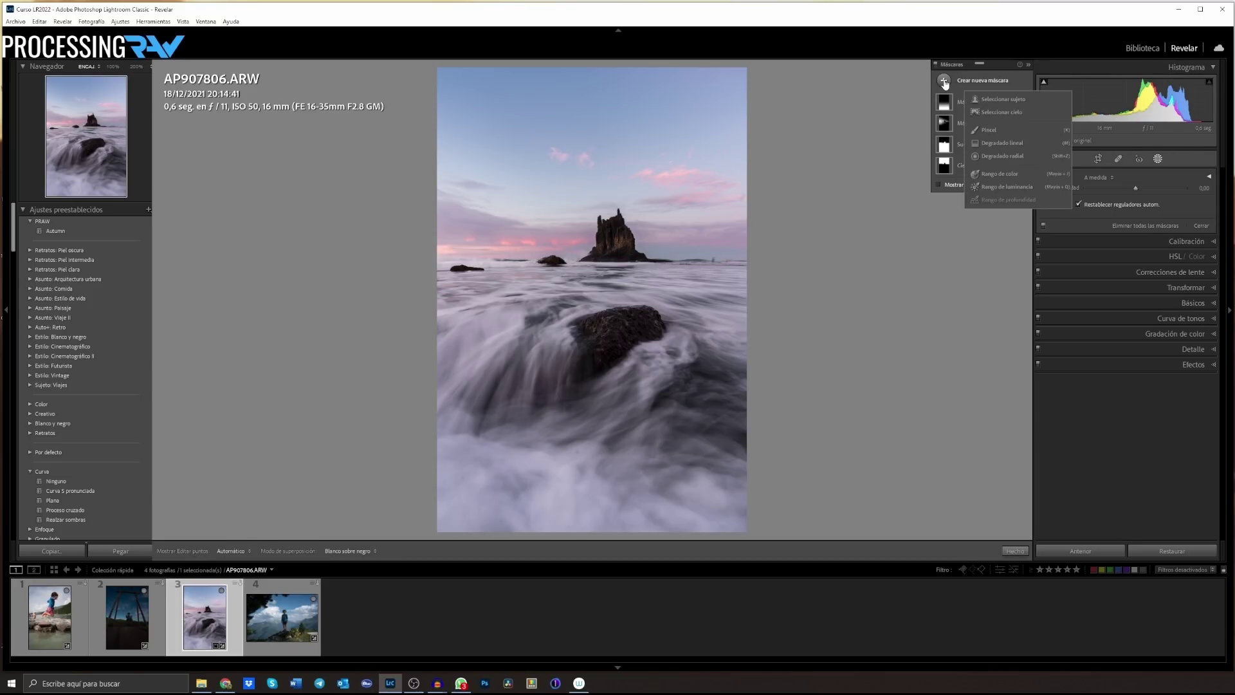
pyautogui.click(997, 112)
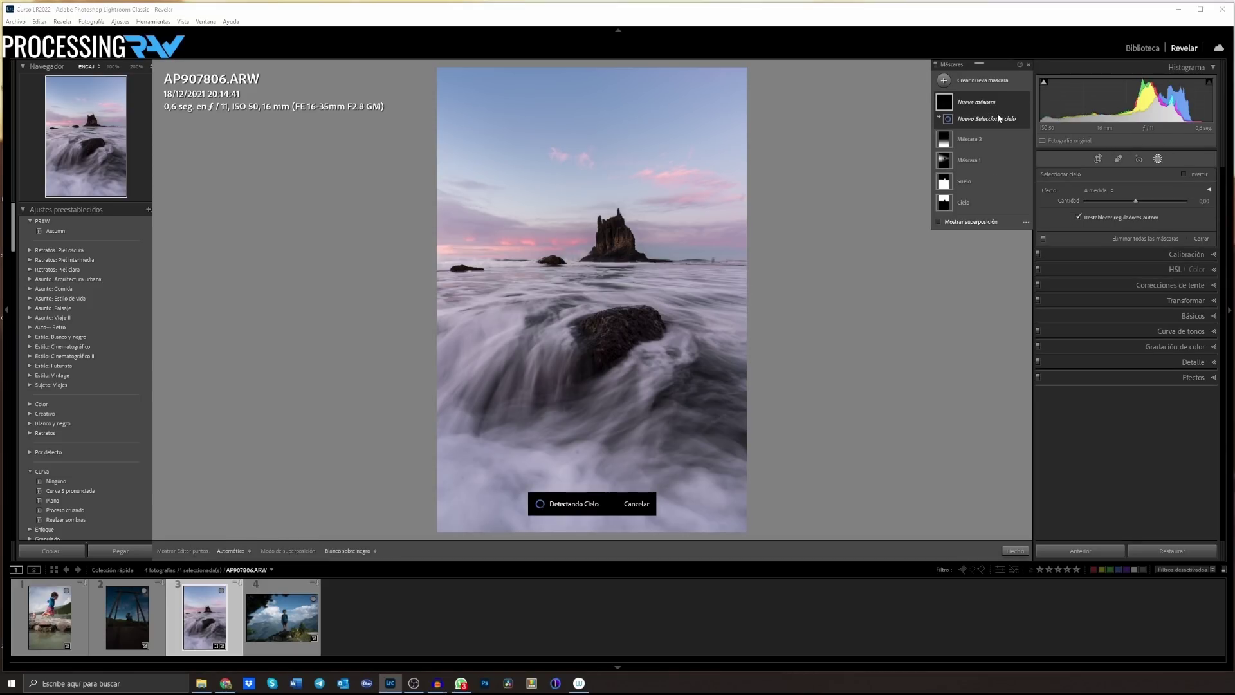
pyautogui.click(939, 236)
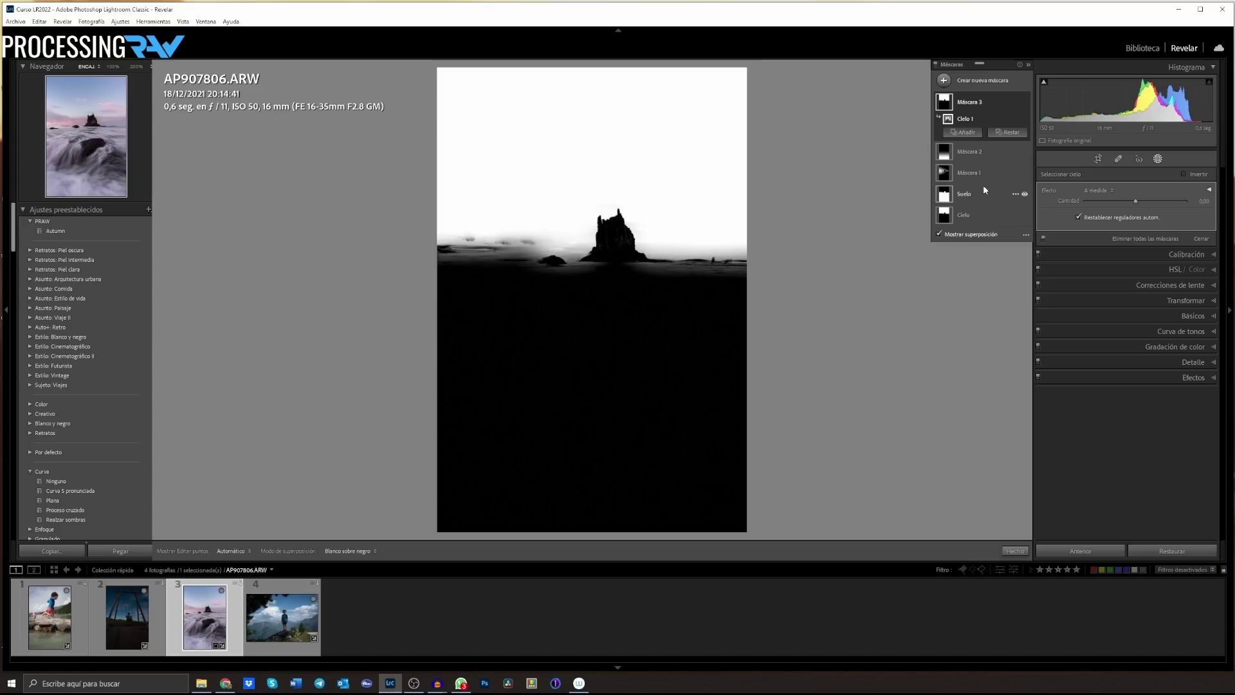
pyautogui.moveTo(974, 117)
pyautogui.rightClick(1015, 123)
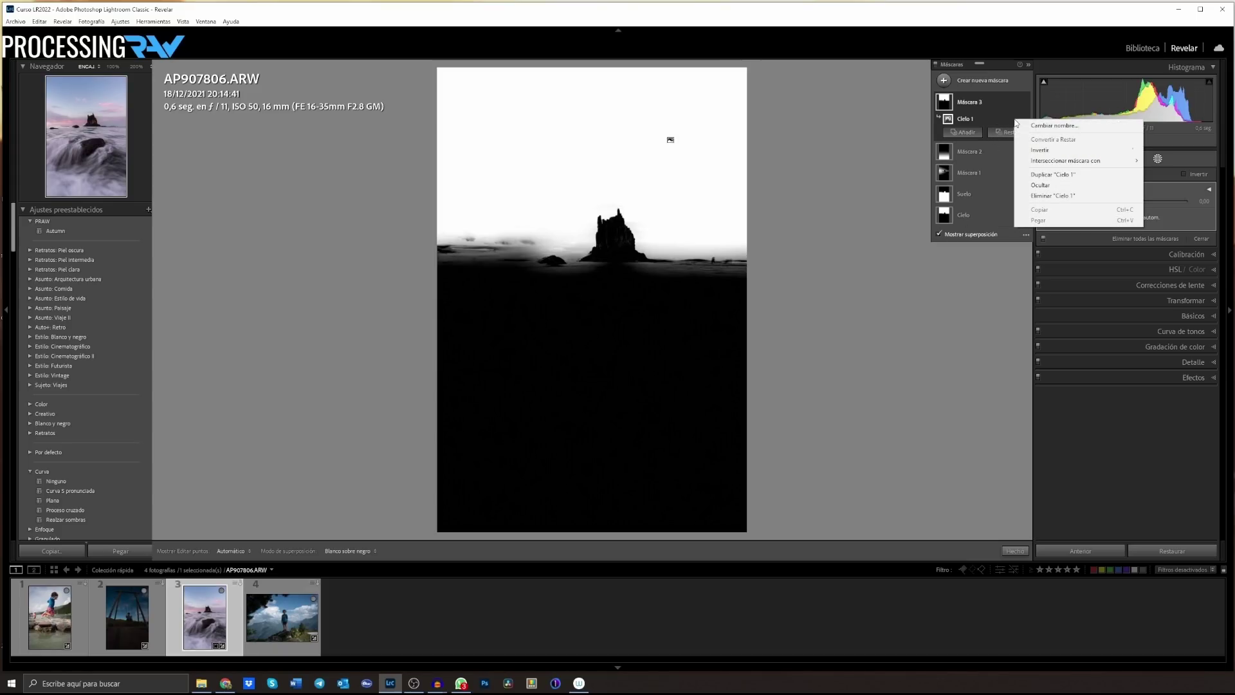
pyautogui.moveTo(1065, 161)
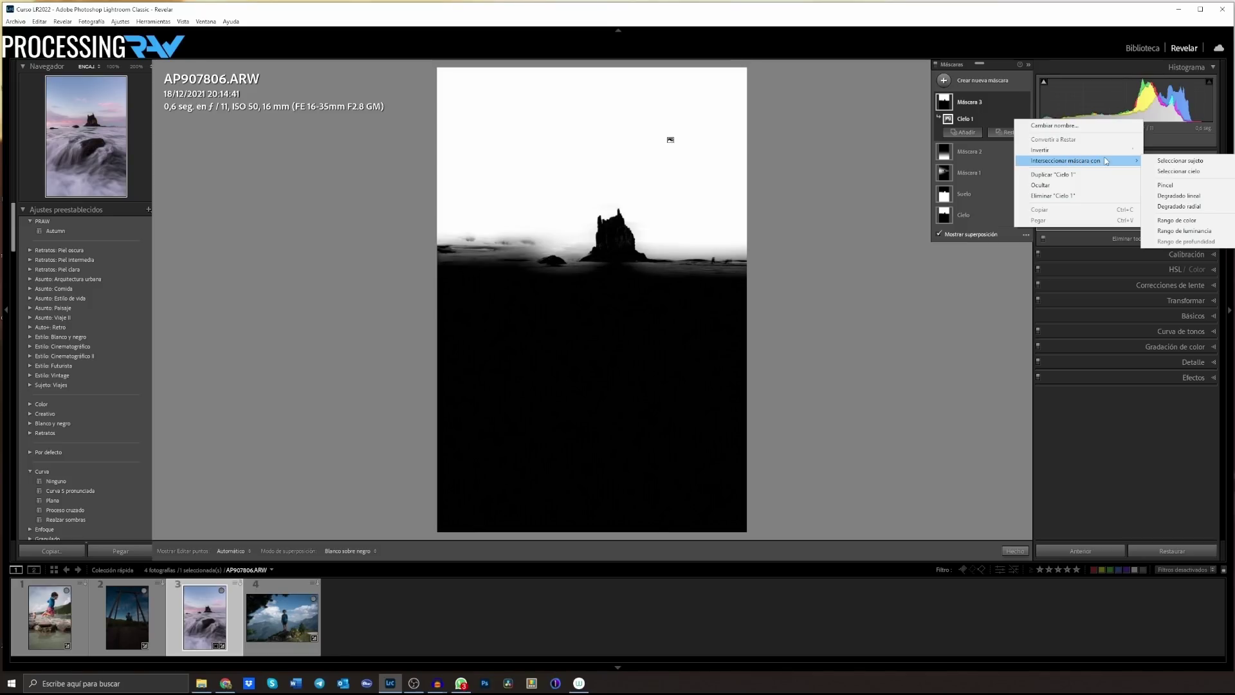
# Intersect the sky mask with a Luminance Range keeping the brightest sky, and compare the overlay
pyautogui.click(1204, 231)
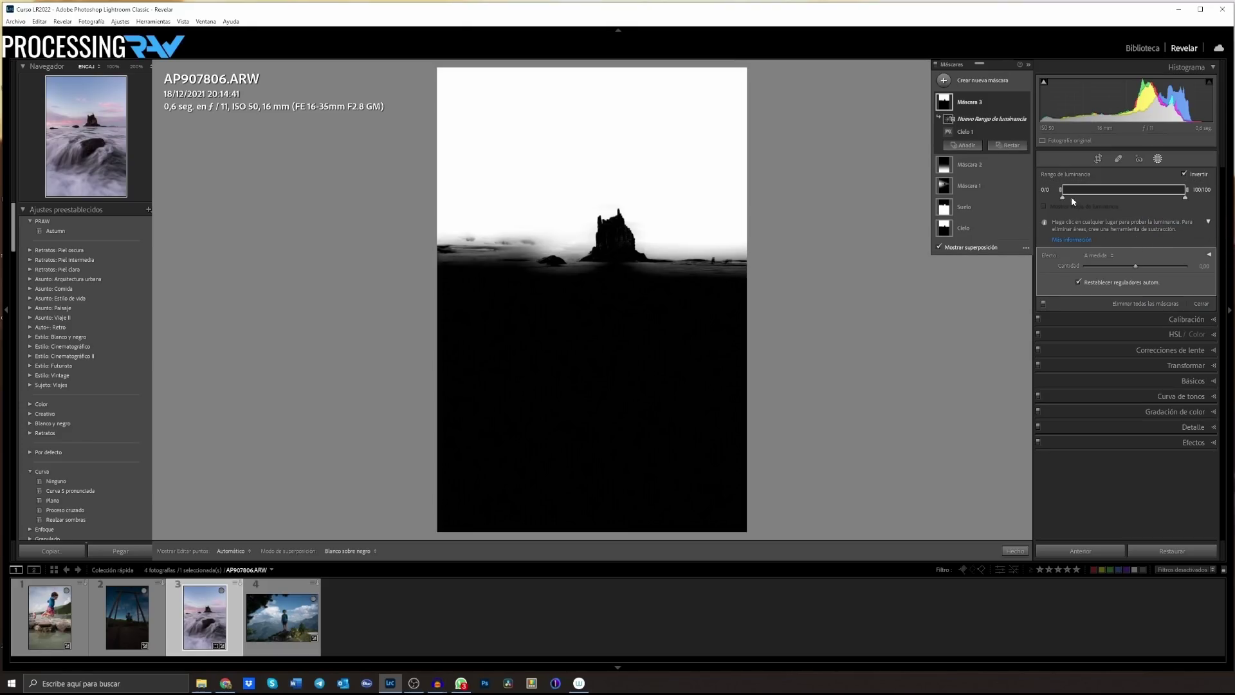
pyautogui.moveTo(1071, 197); pyautogui.dragTo(1130, 197)
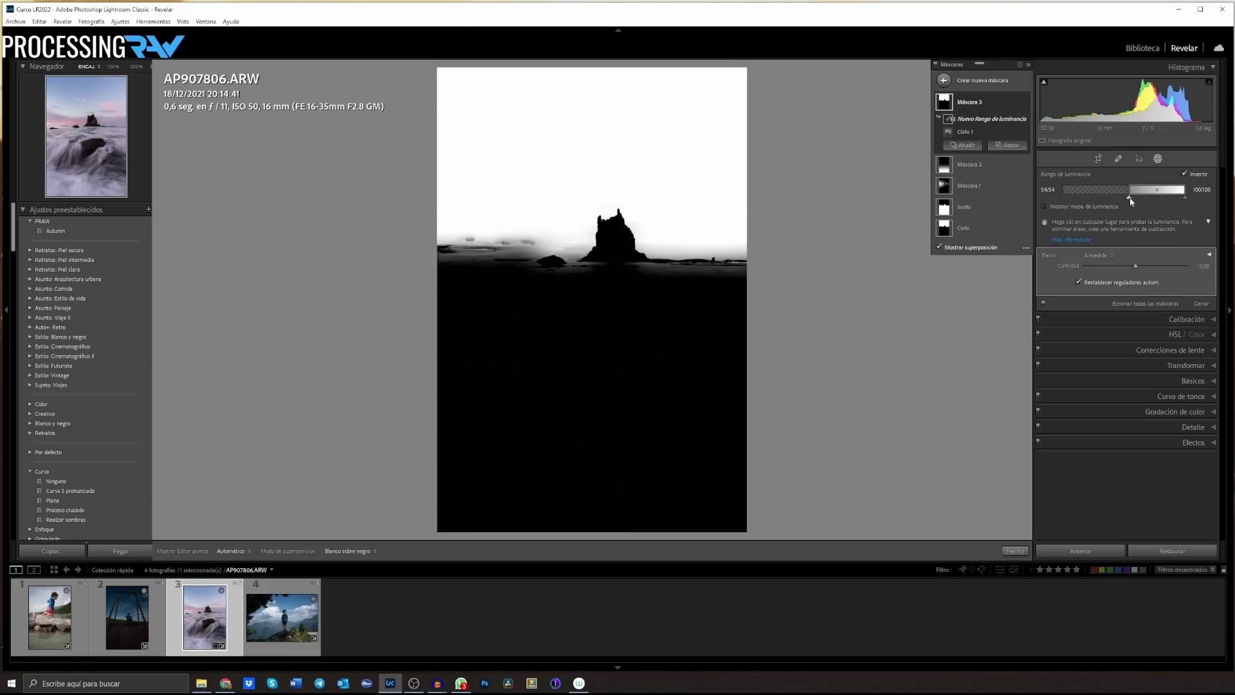
pyautogui.moveTo(1131, 198)
pyautogui.mouseDown()
pyautogui.moveTo(1148, 193)
pyautogui.moveTo(1108, 199)
pyautogui.moveTo(1166, 195)
pyautogui.mouseUp()
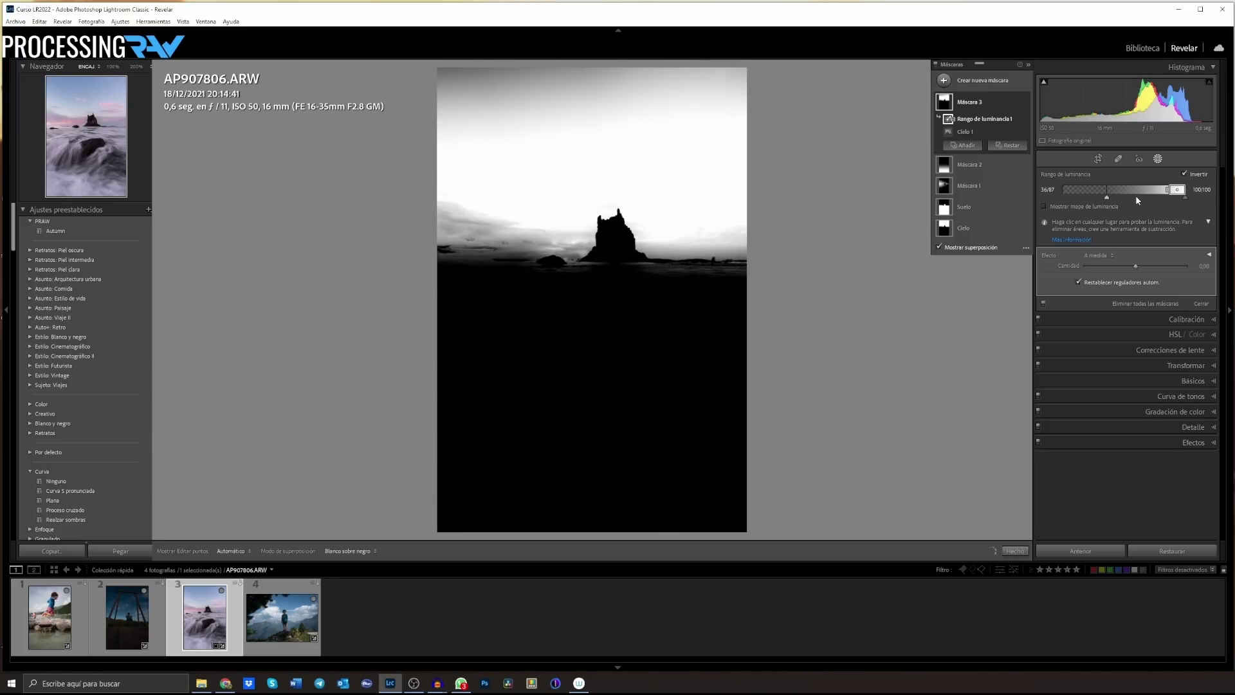
pyautogui.moveTo(1106, 196); pyautogui.dragTo(1139, 199)
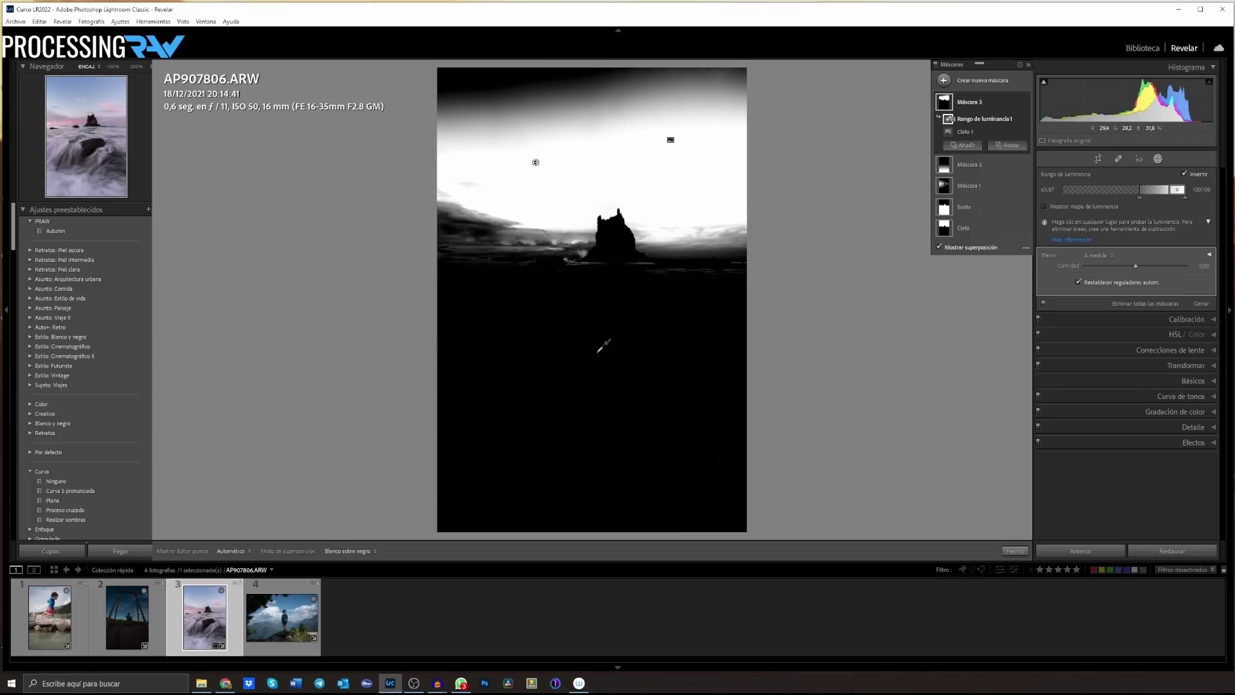
pyautogui.click(939, 247)
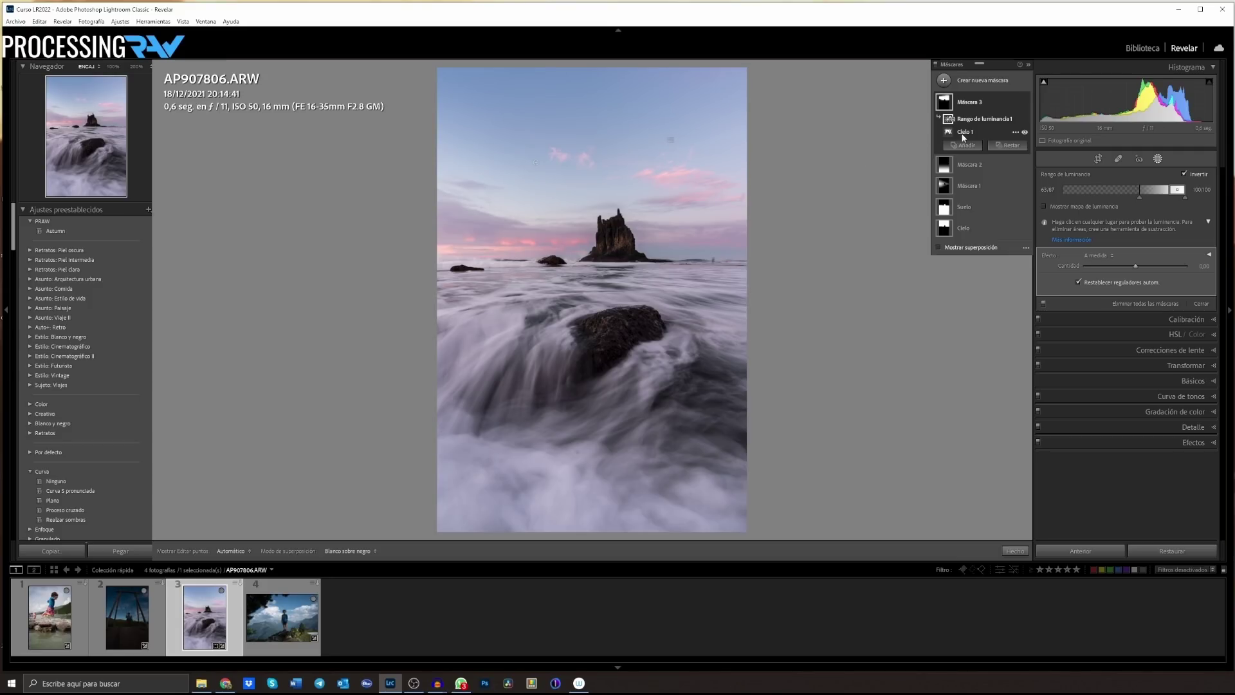
pyautogui.moveTo(965, 131)
pyautogui.click(938, 247)
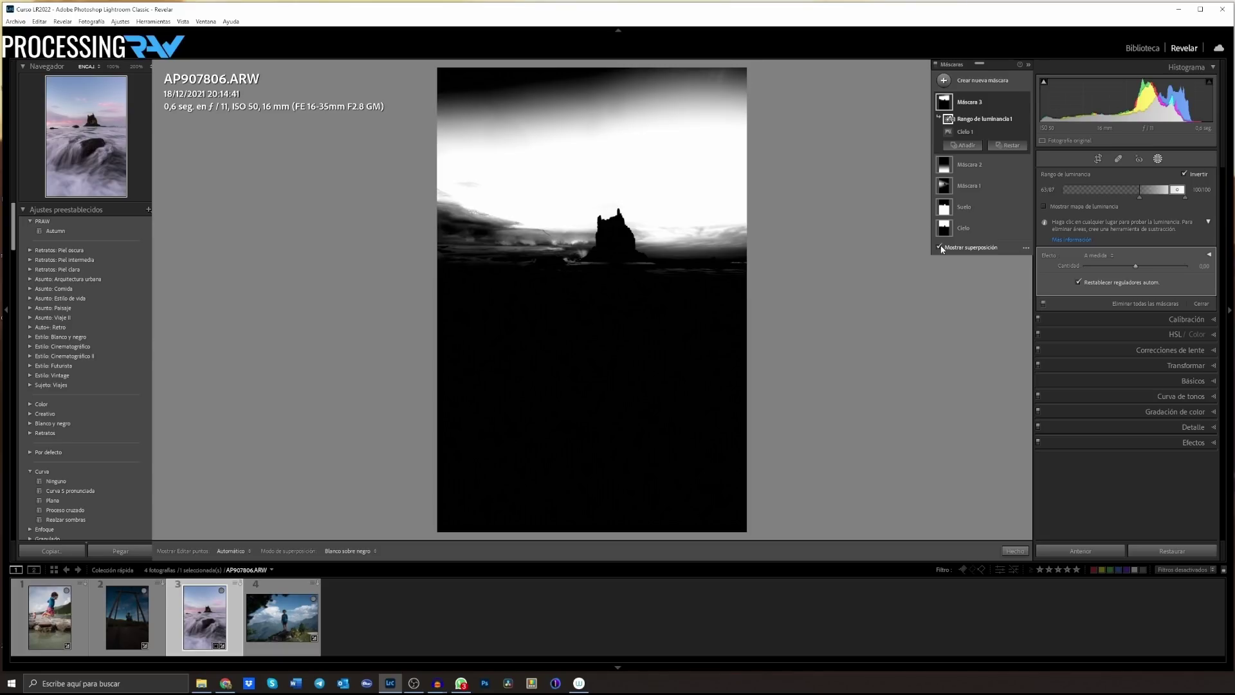
pyautogui.click(947, 81)
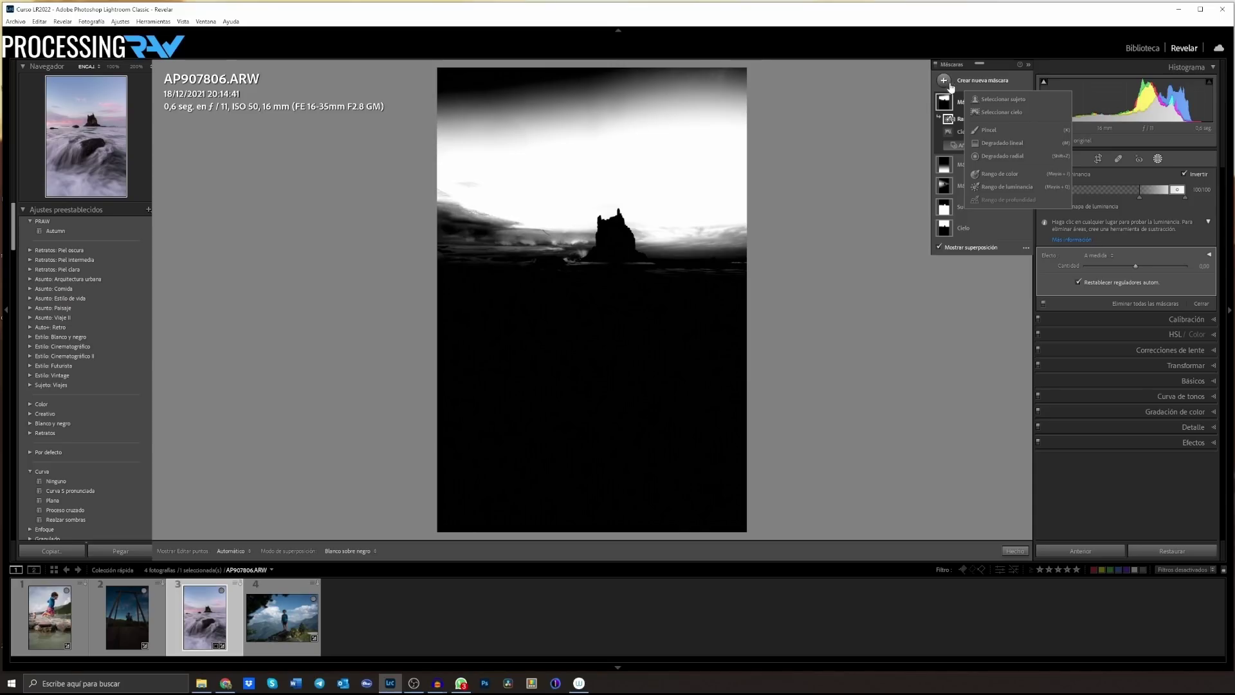
# Brush a new mask over the dark foreground rock, displayed as a red Color Overlay
pyautogui.click(991, 130)
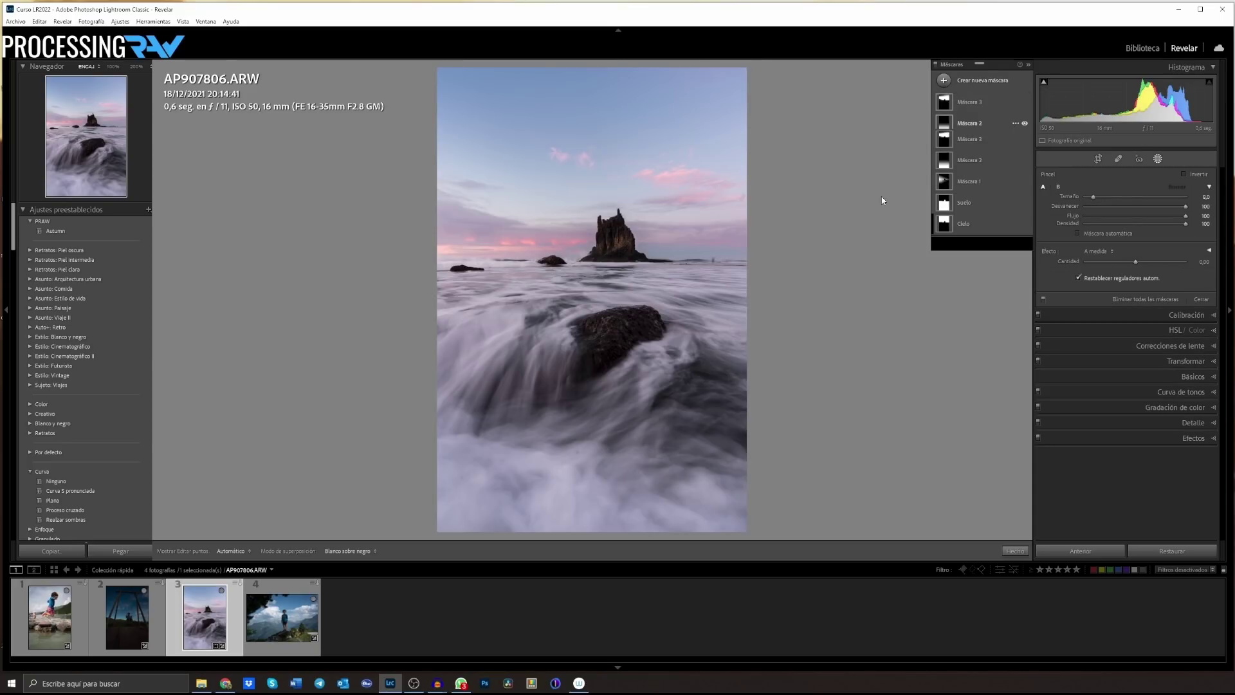
pyautogui.moveTo(627, 329); pyautogui.dragTo(643, 324)
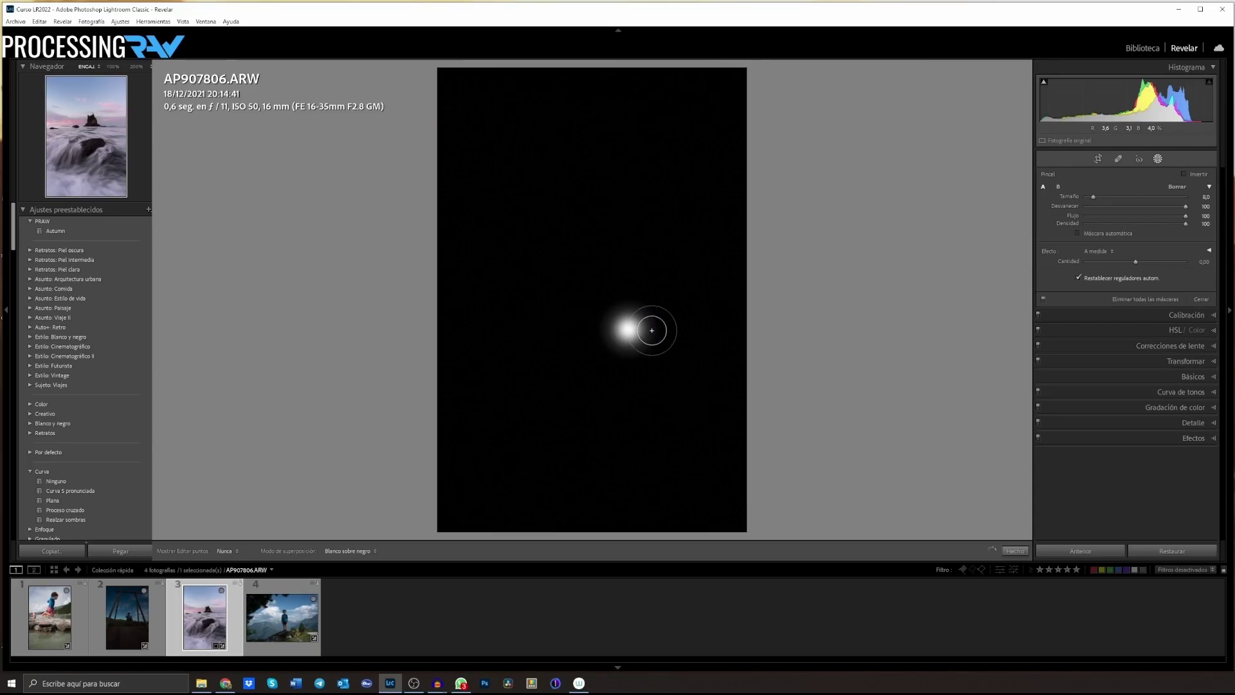
pyautogui.click(1026, 256)
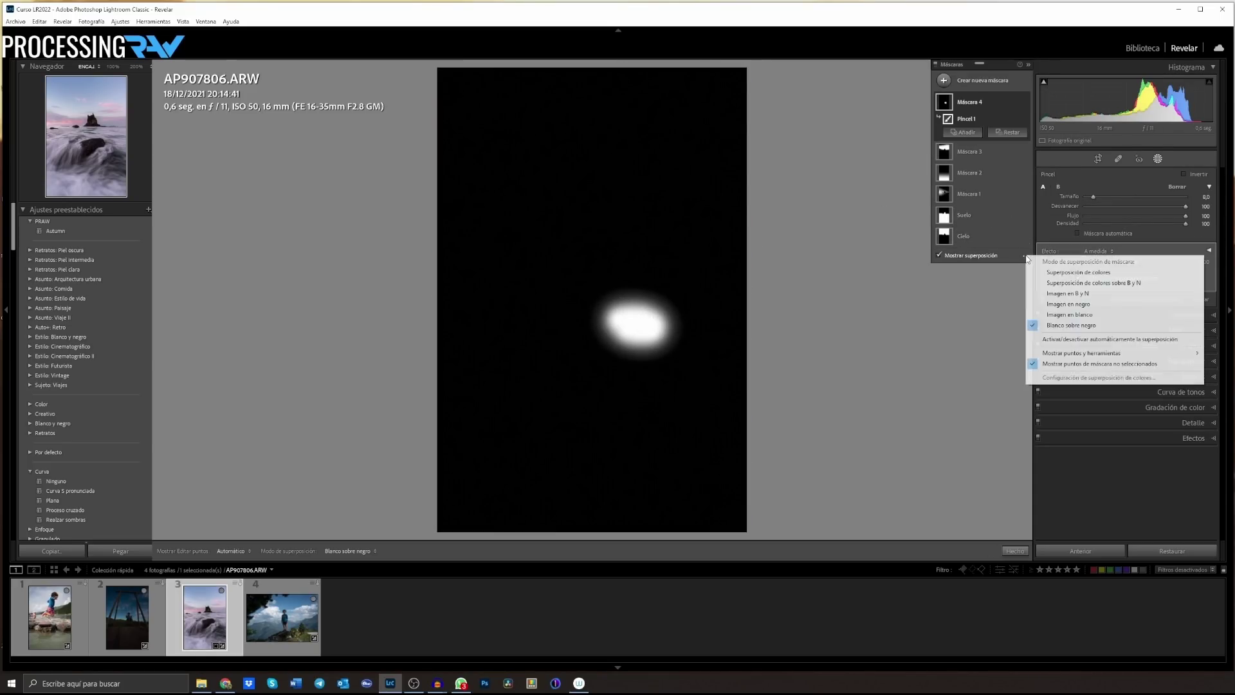
pyautogui.click(1061, 276)
pyautogui.press('h')
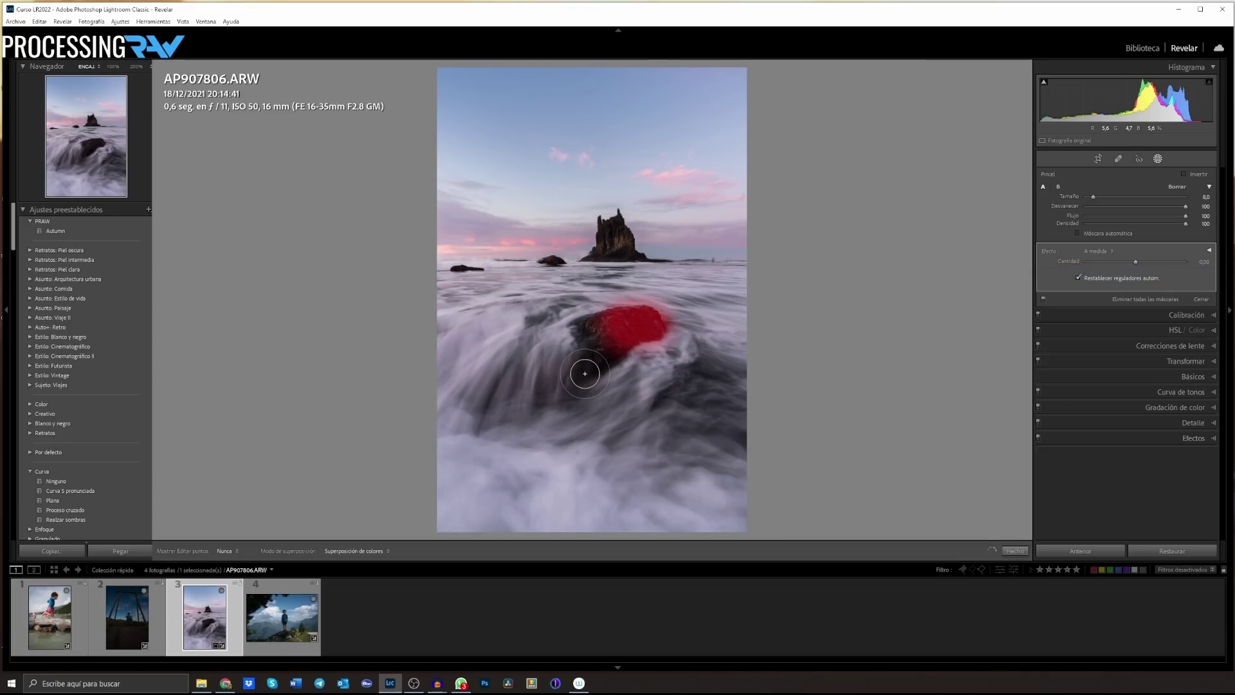
pyautogui.moveTo(584, 372); pyautogui.dragTo(579, 378)
pyautogui.press('h')
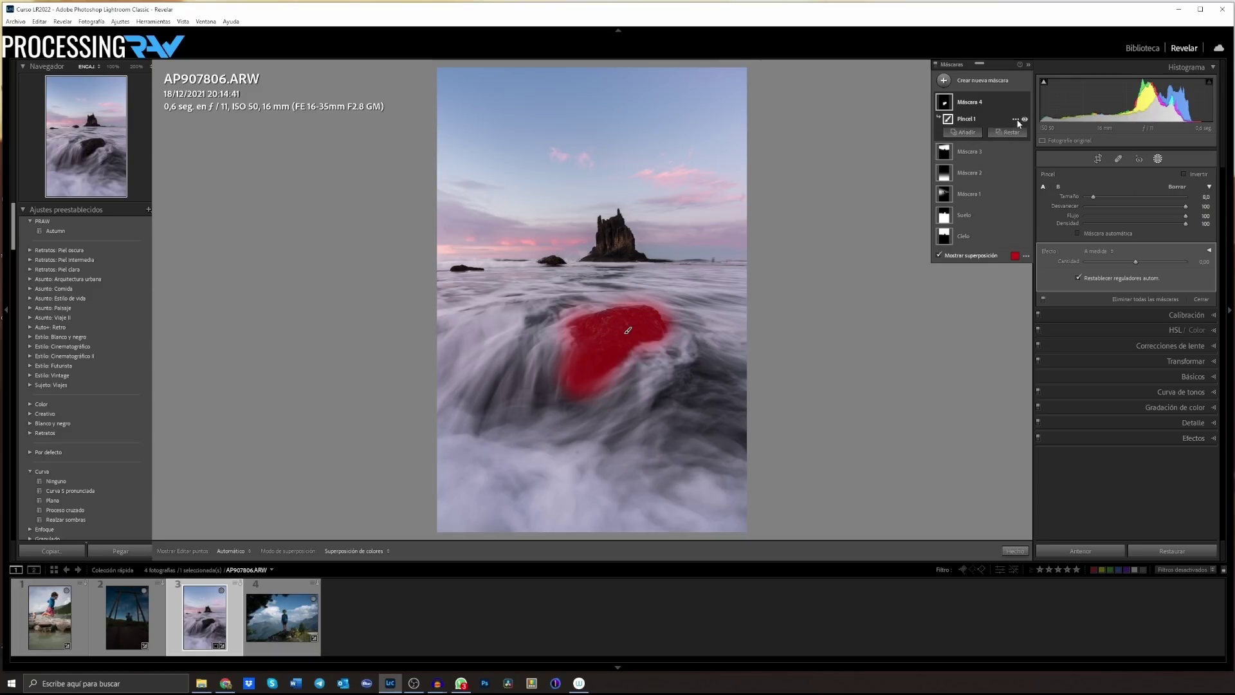
# Intersect the rock brush mask with a Luminance Range that excludes the brighter tones
pyautogui.click(1015, 119)
pyautogui.moveTo(1067, 161)
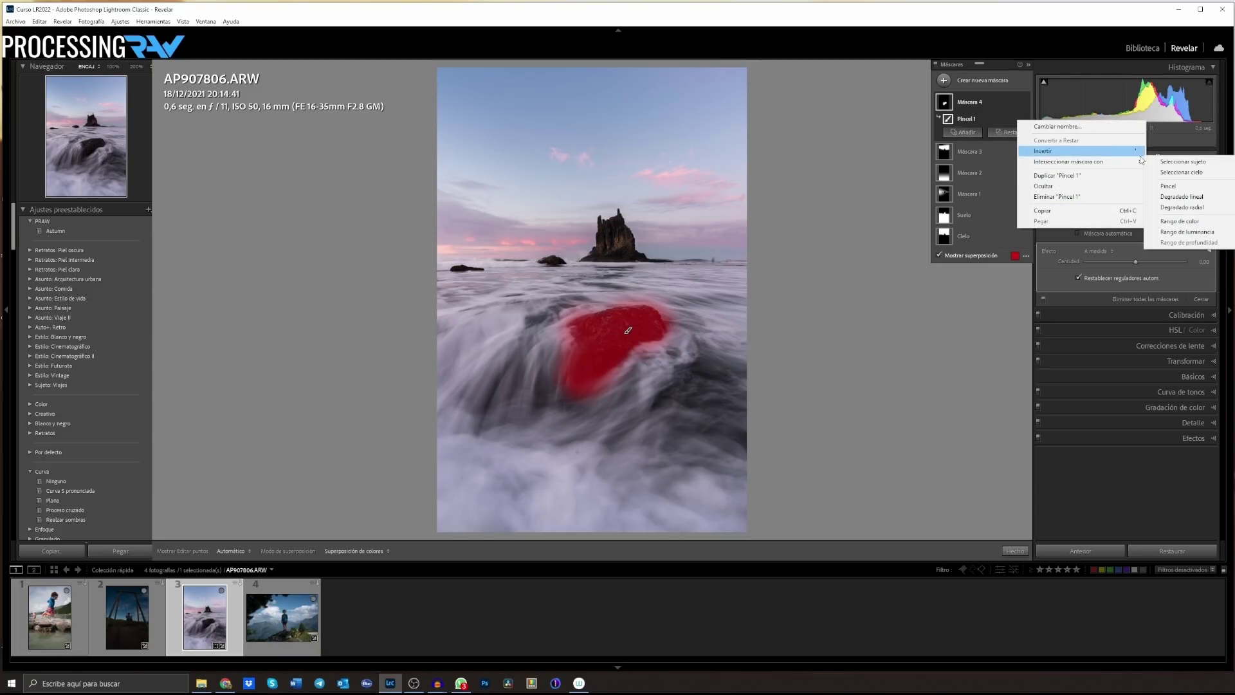
pyautogui.click(1202, 231)
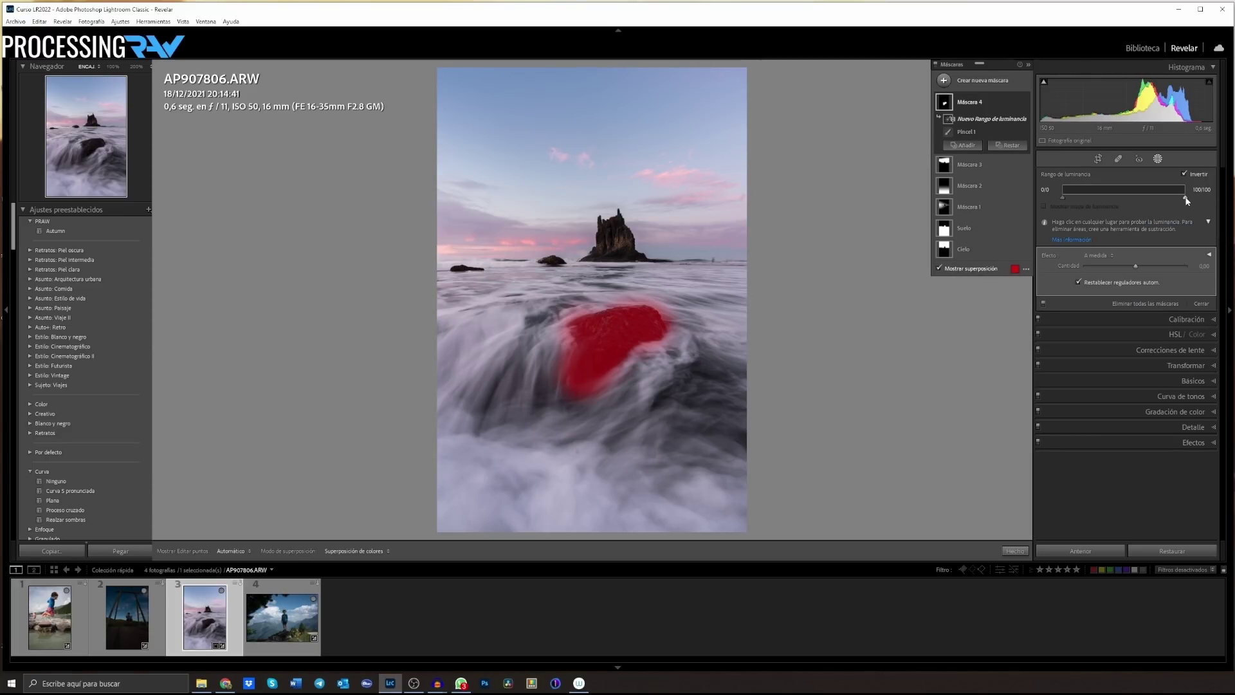
pyautogui.moveTo(1185, 197); pyautogui.dragTo(1130, 197)
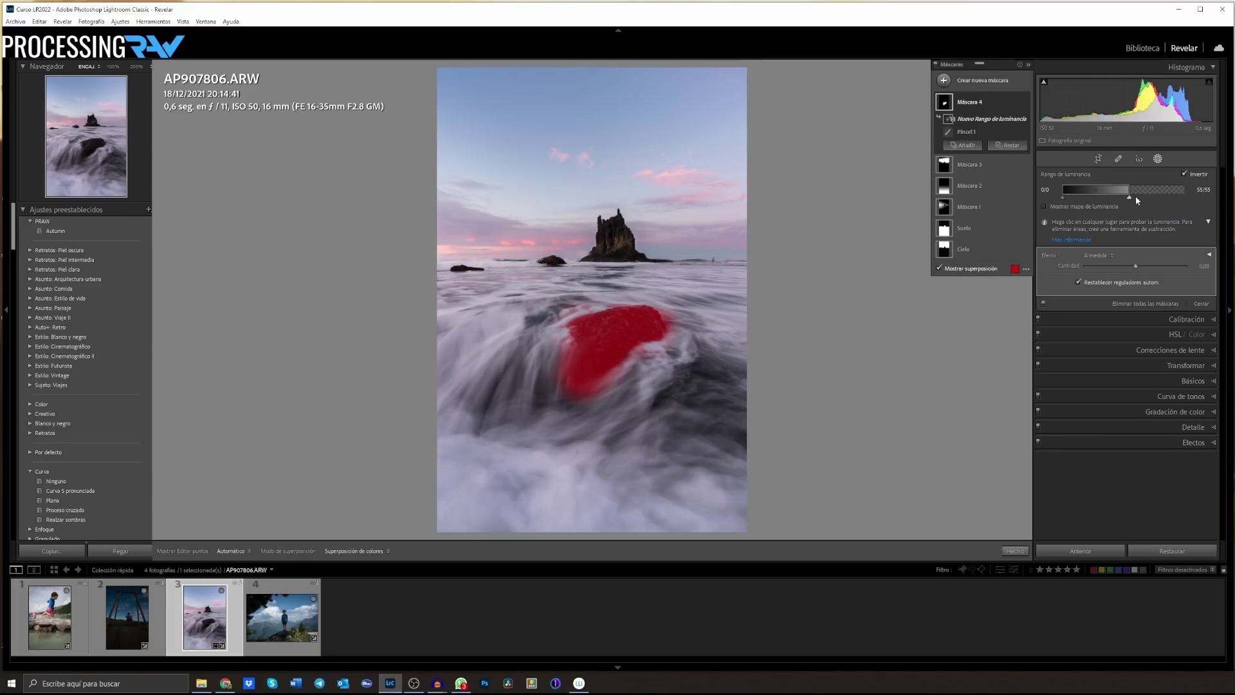
pyautogui.click(1130, 193)
pyautogui.moveTo(1096, 193); pyautogui.dragTo(1097, 193)
# Display the mask White on Black and widen the luminance range slightly toward brighter tones
pyautogui.click(1025, 269)
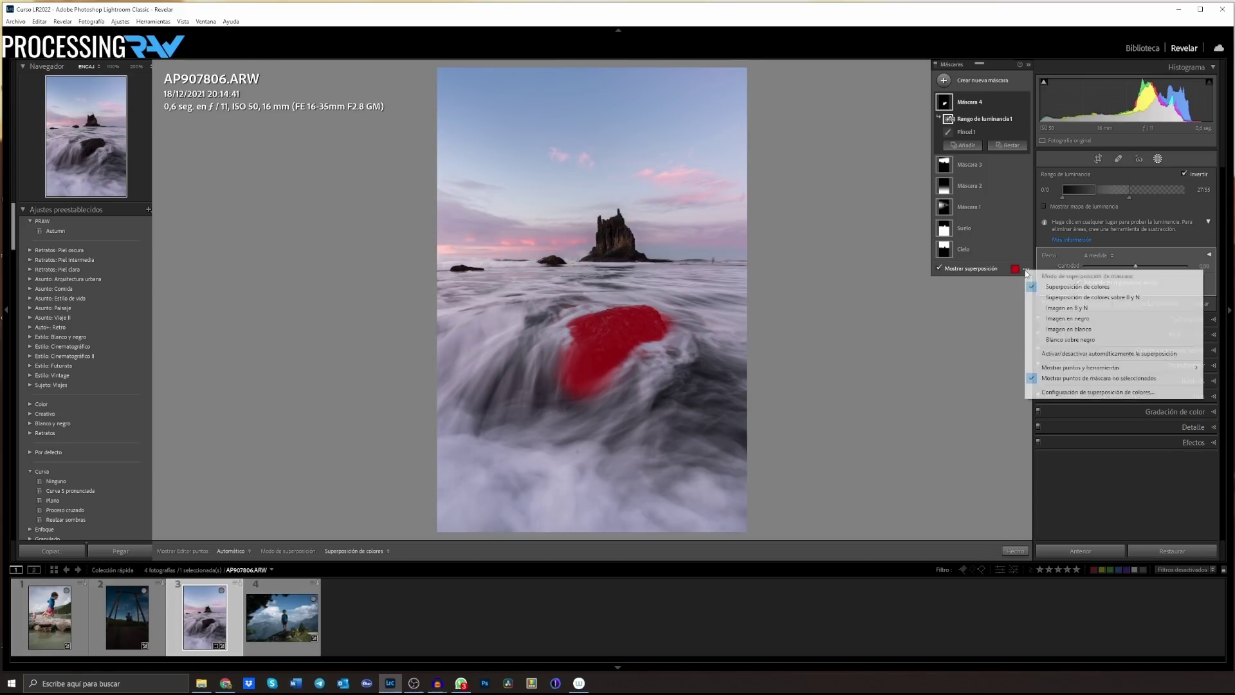
pyautogui.click(1069, 339)
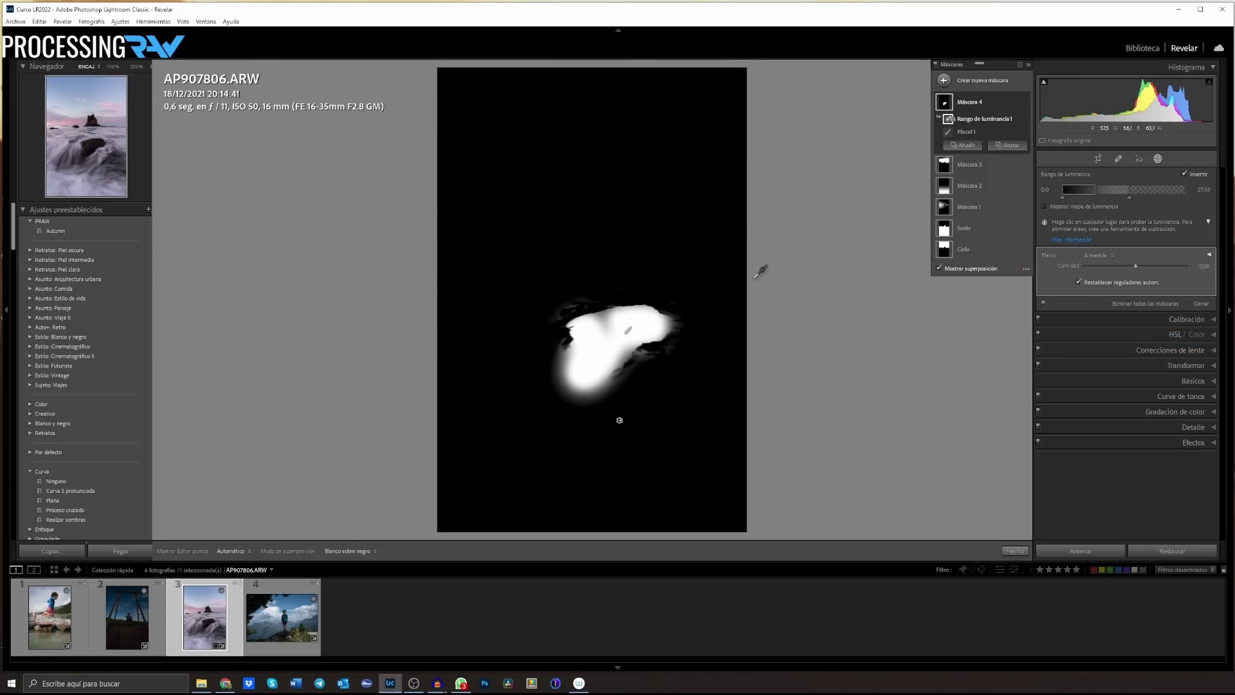
pyautogui.moveTo(1130, 197)
pyautogui.mouseDown()
pyautogui.moveTo(1140, 196)
pyautogui.moveTo(1122, 197)
pyautogui.mouseUp()
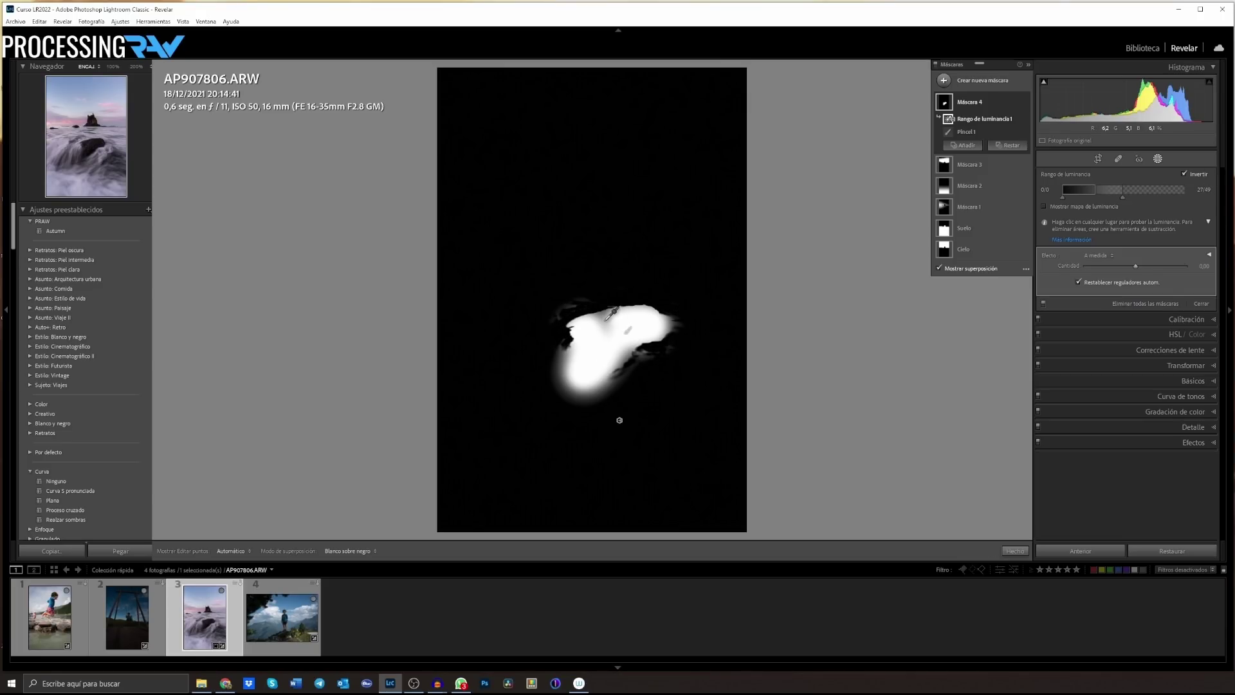
pyautogui.click(966, 132)
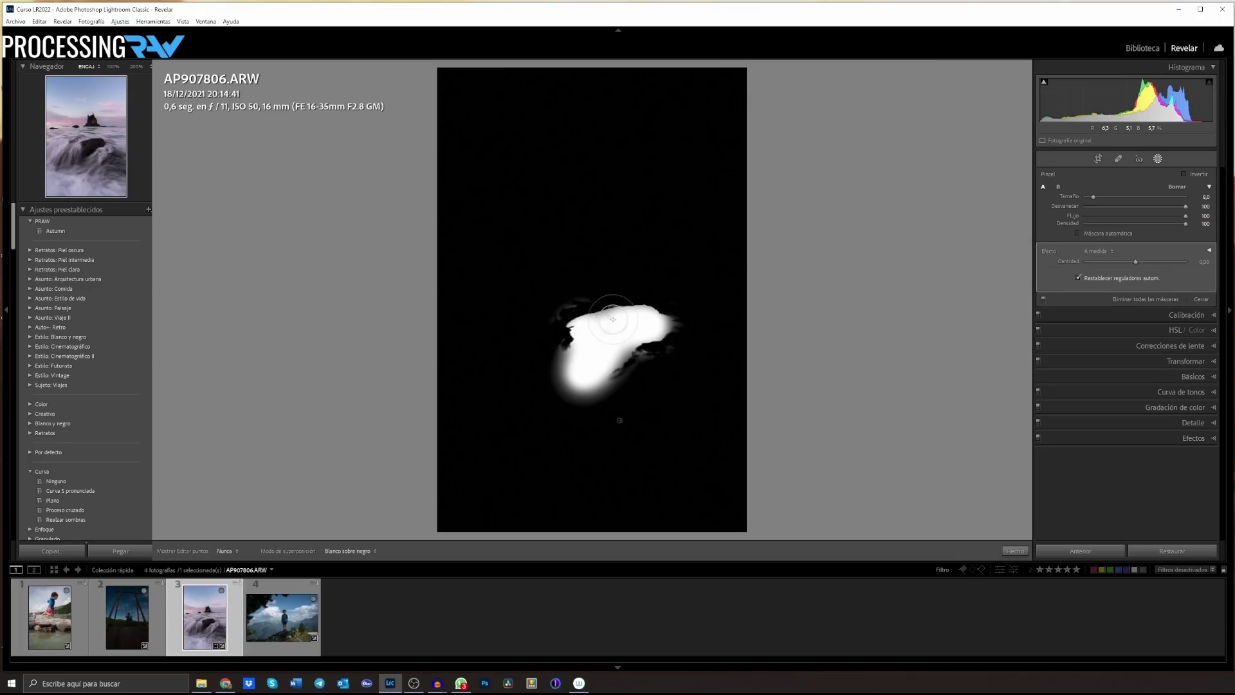
# Brush more of the foreground rock into Máscara 4, undoing a stray stroke above it
pyautogui.moveTo(612, 319); pyautogui.dragTo(595, 299)
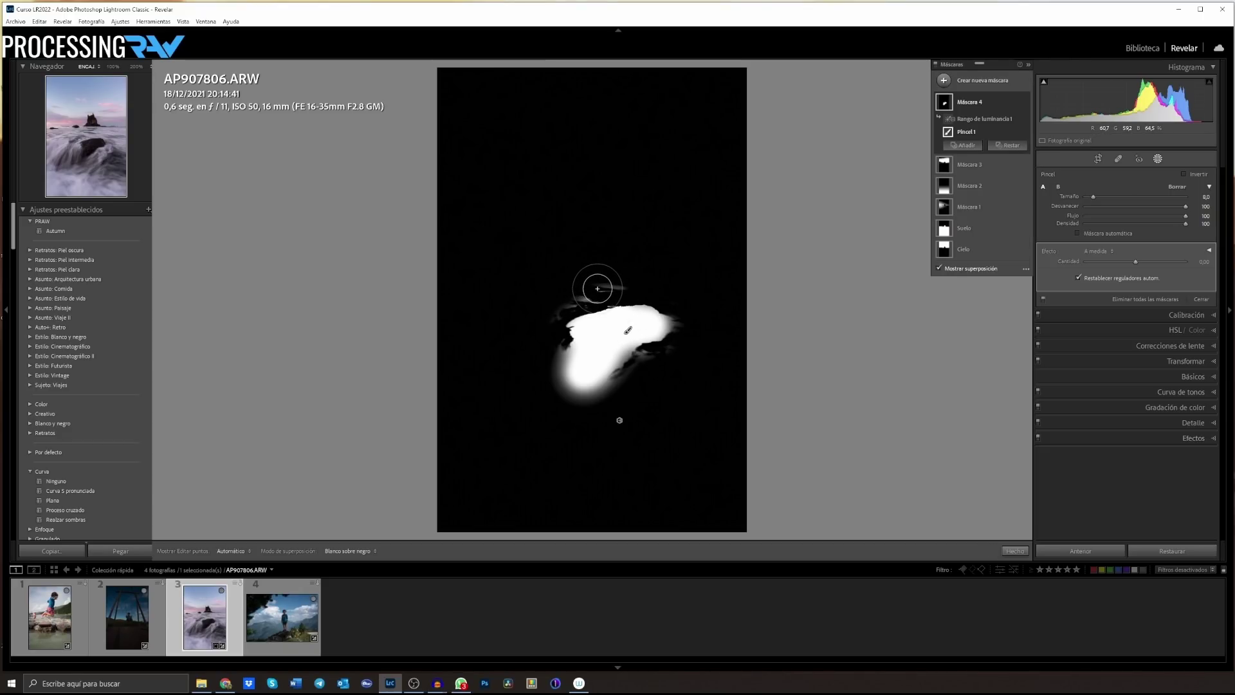
pyautogui.click(998, 145)
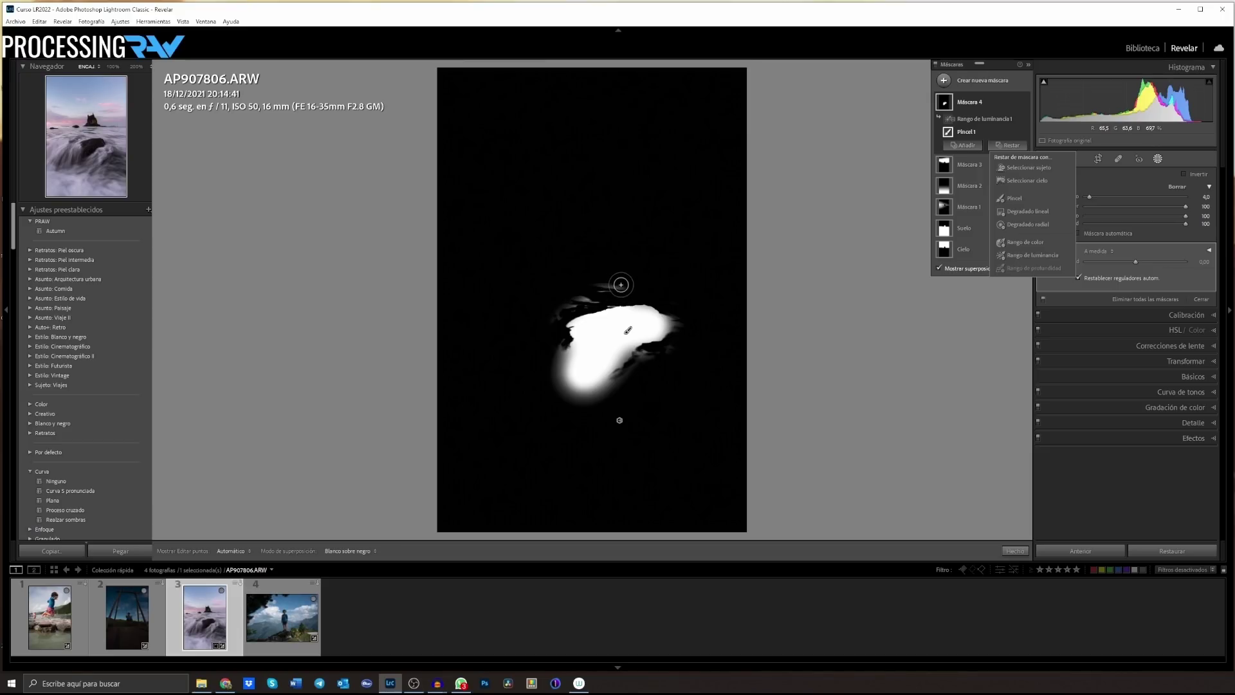
pyautogui.moveTo(620, 284); pyautogui.dragTo(595, 286)
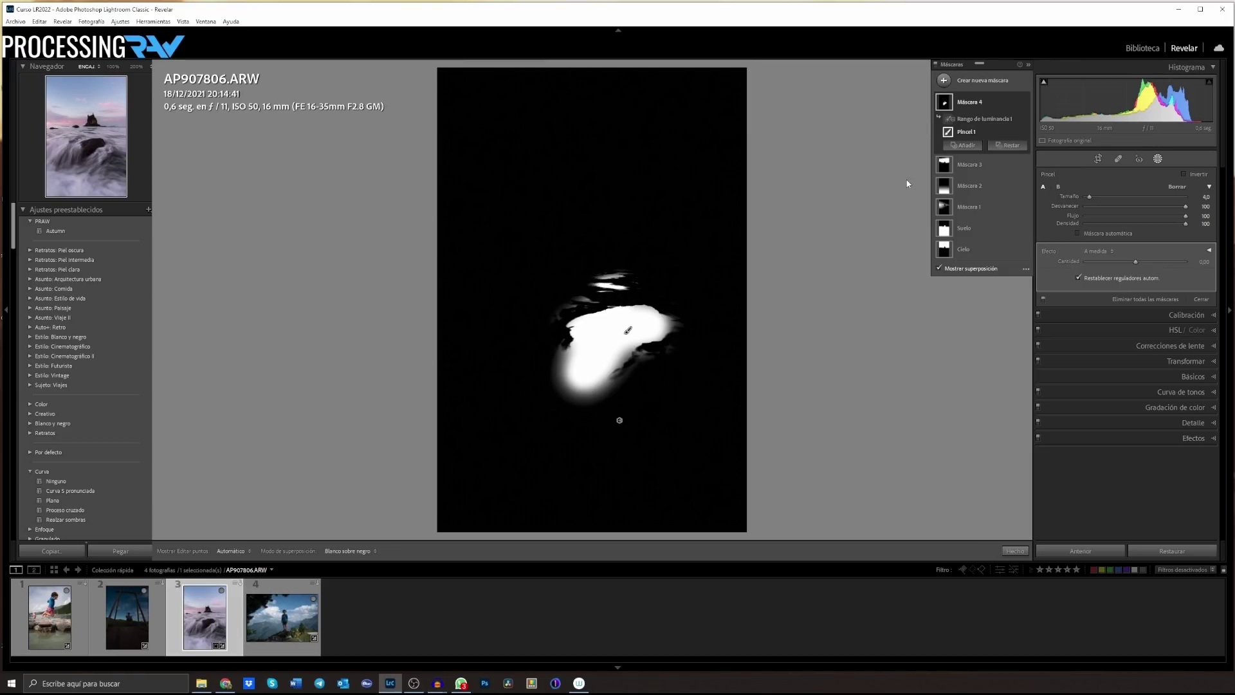
pyautogui.moveTo(967, 131)
pyautogui.hotkey('ctrl', 'z')
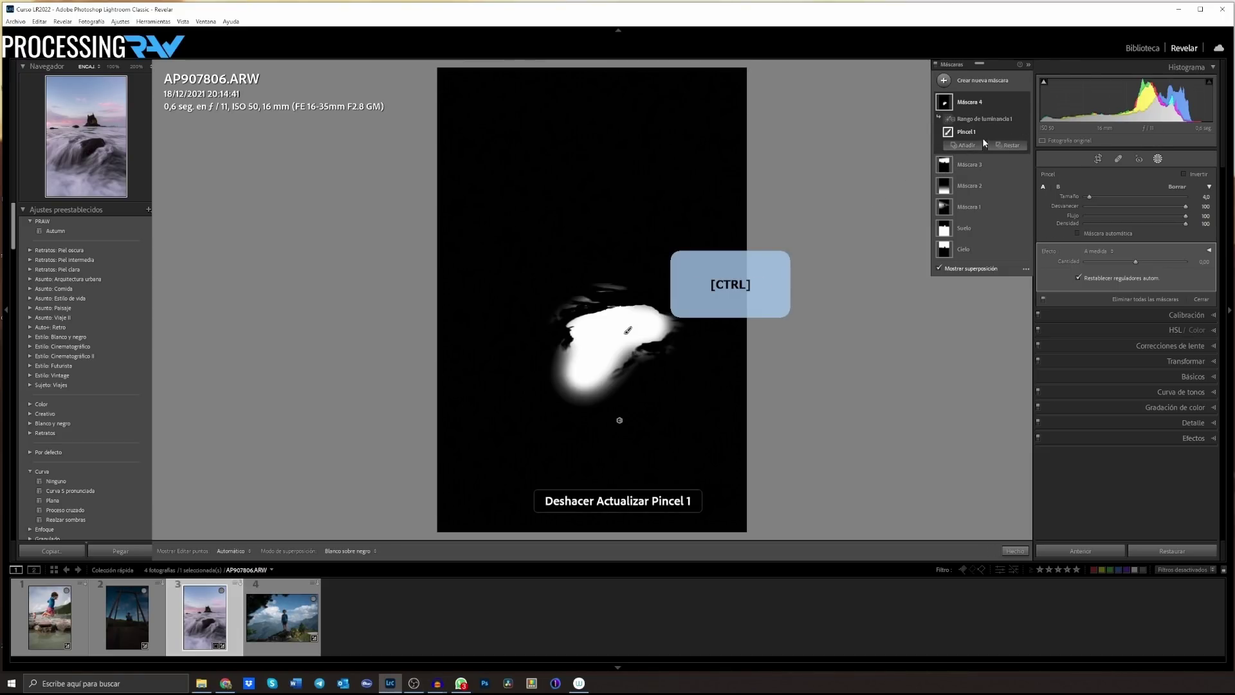
# Add a subtracting brush to the rock mask, hide the overlay, and collapse Máscara 4
pyautogui.click(1005, 145)
pyautogui.click(1015, 199)
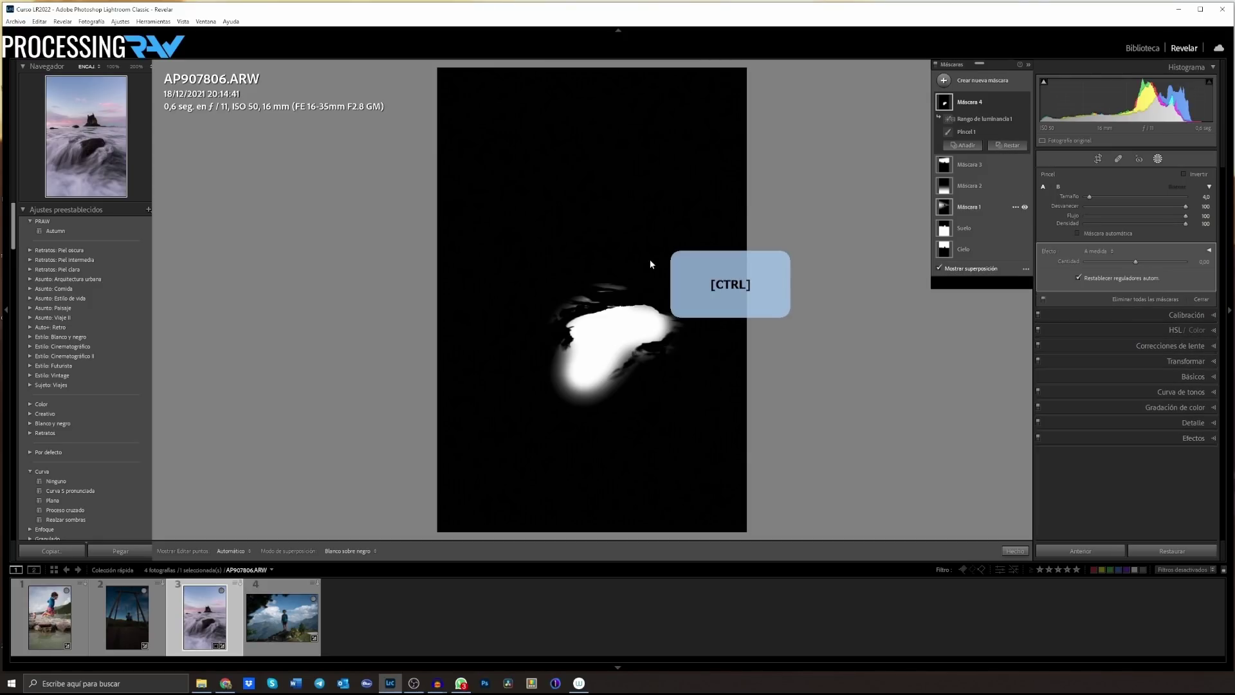
pyautogui.press('h')
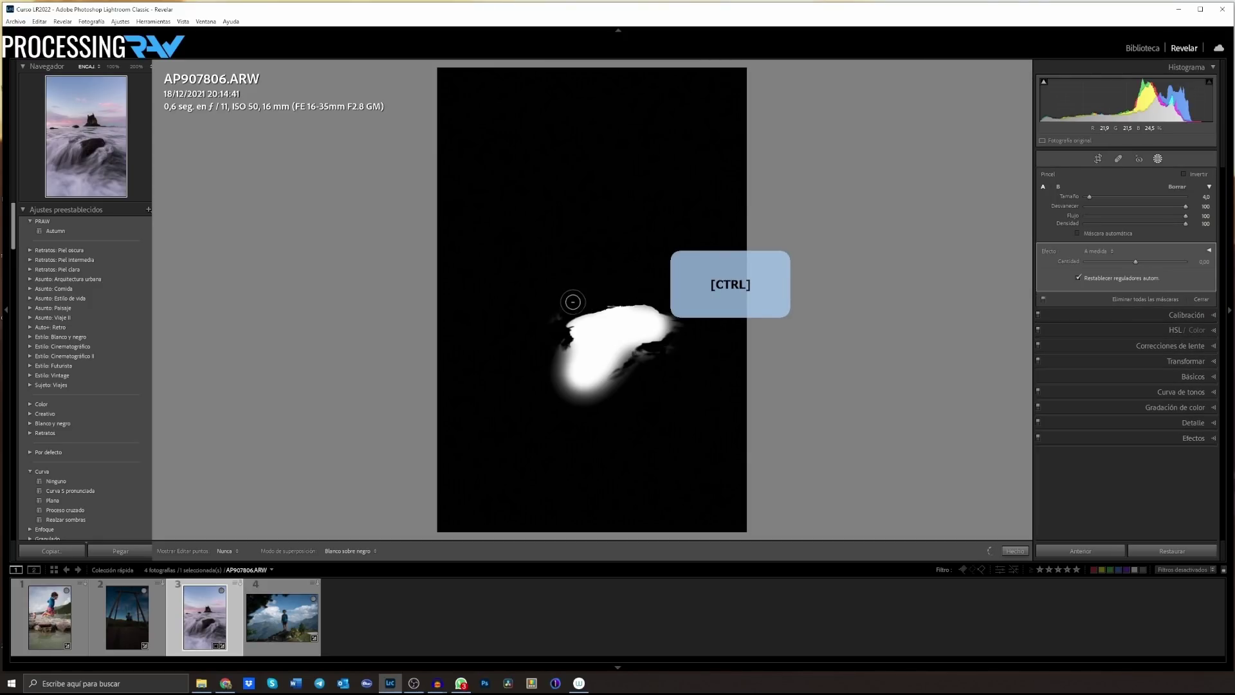
pyautogui.press('h')
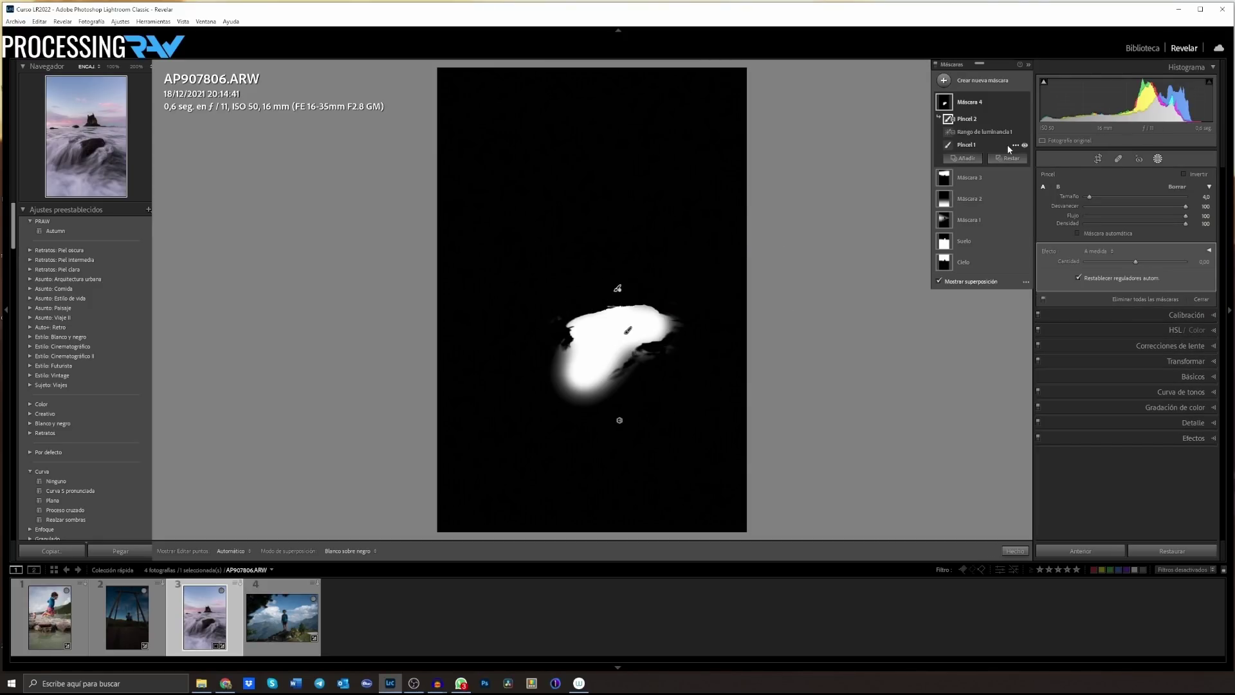
pyautogui.click(938, 280)
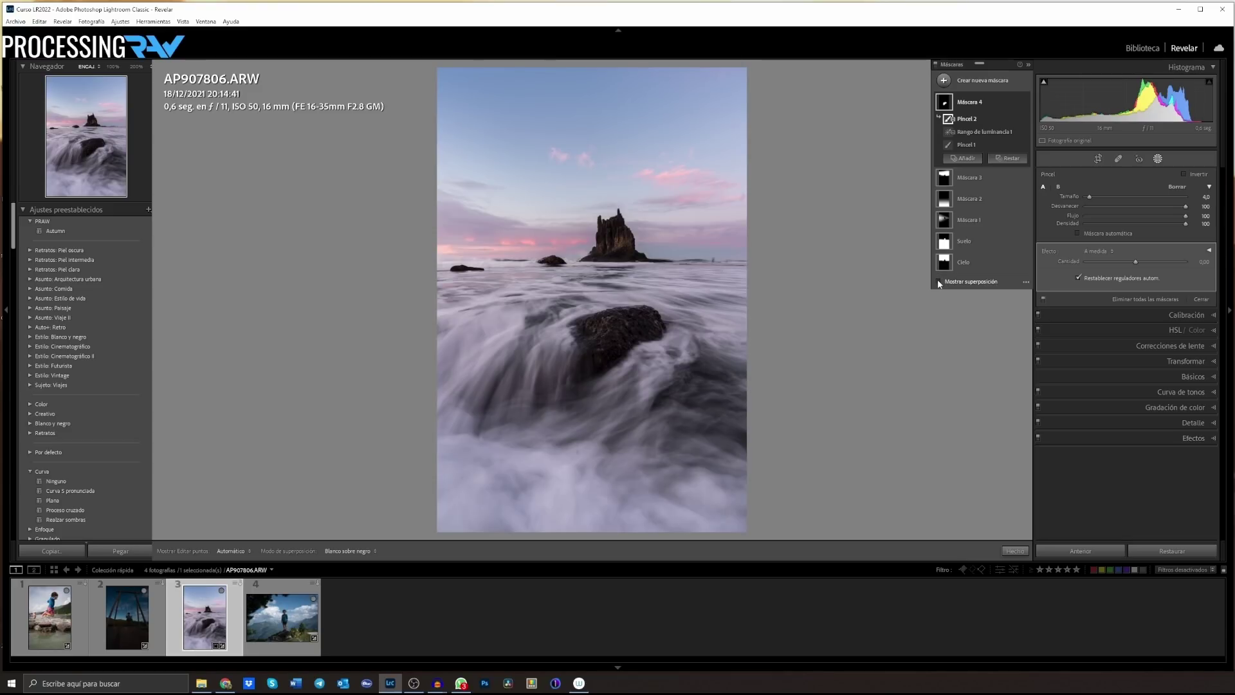
pyautogui.click(937, 280)
pyautogui.click(985, 104)
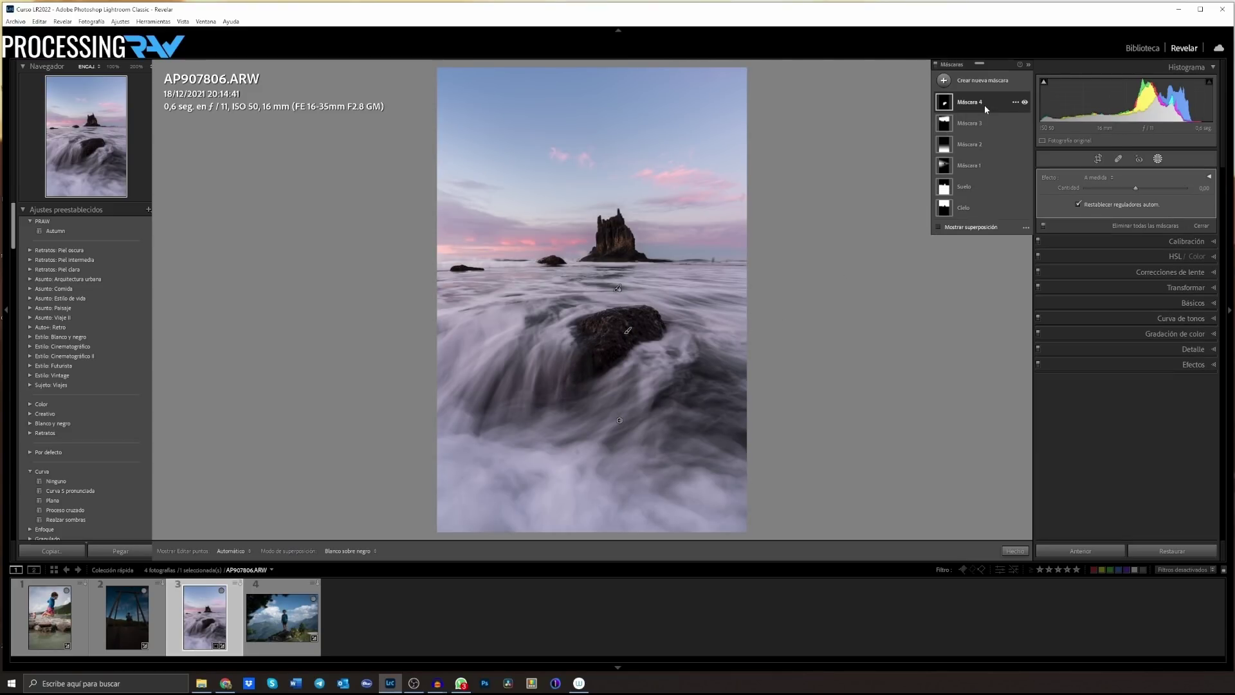
# Raise contrast, shadows, texture and saturation on the rock mask, set Claridad to 23, and compare
pyautogui.click(1208, 176)
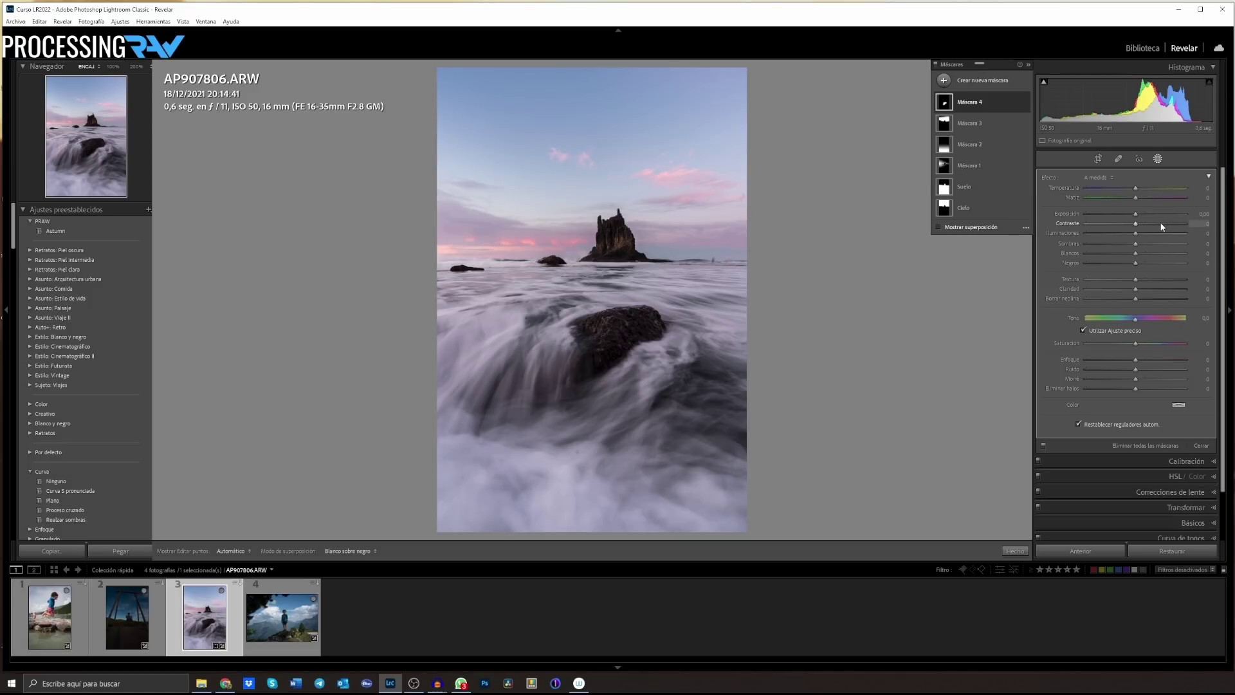
pyautogui.moveTo(1136, 227); pyautogui.dragTo(1147, 244)
pyautogui.moveTo(1151, 293)
pyautogui.mouseDown()
pyautogui.moveTo(1142, 279)
pyautogui.moveTo(1126, 346)
pyautogui.moveTo(1158, 345)
pyautogui.mouseUp()
pyautogui.click(1024, 102)
# Draw a new radial gradient mask over the sky near the left horizon
pyautogui.click(943, 82)
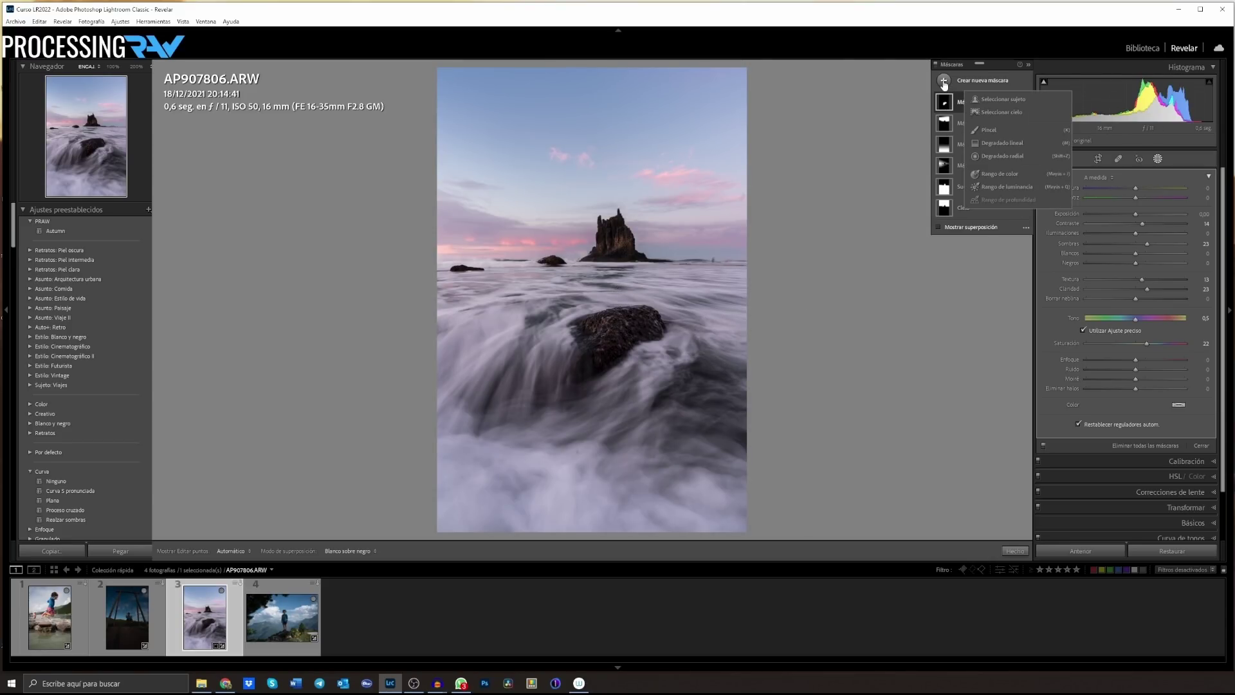
pyautogui.click(1001, 156)
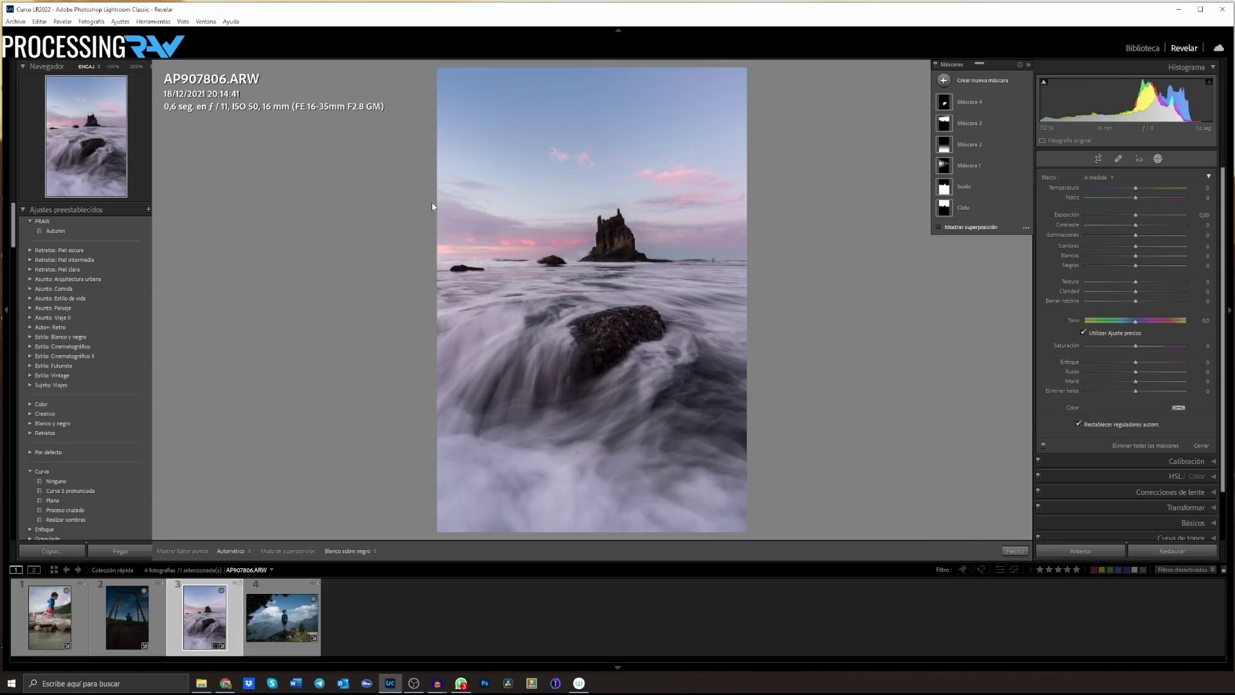
pyautogui.moveTo(455, 229); pyautogui.dragTo(638, 339)
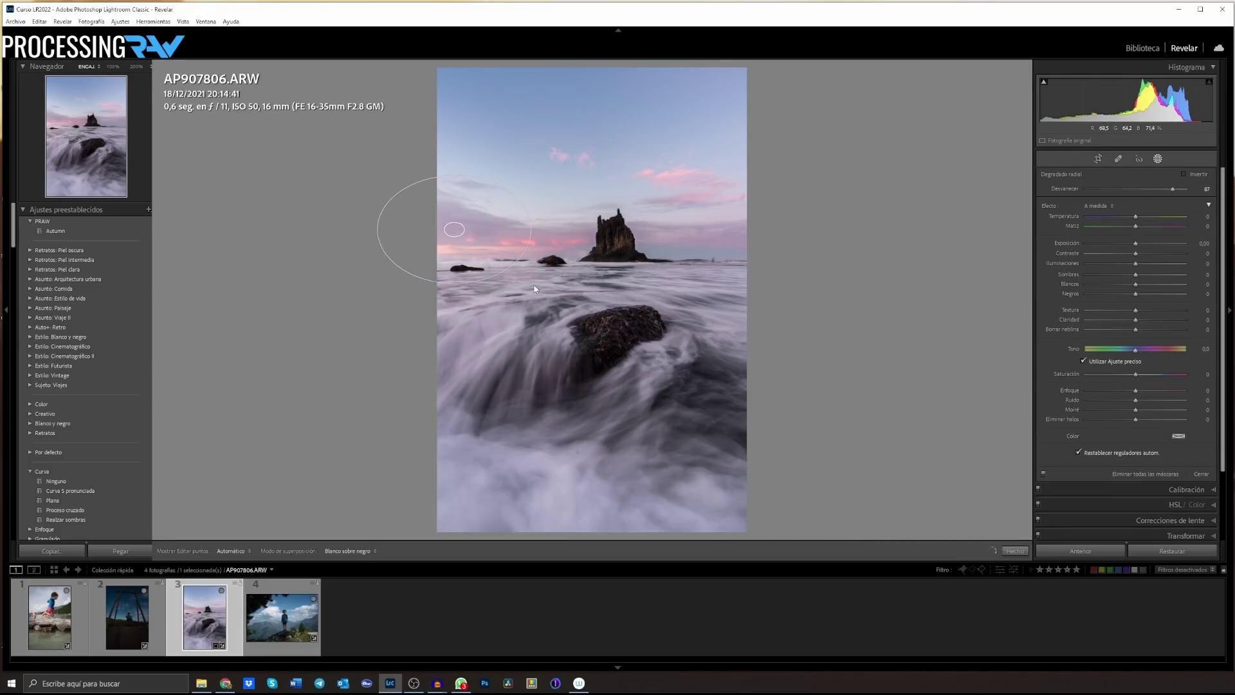
pyautogui.moveTo(455, 230); pyautogui.dragTo(441, 252)
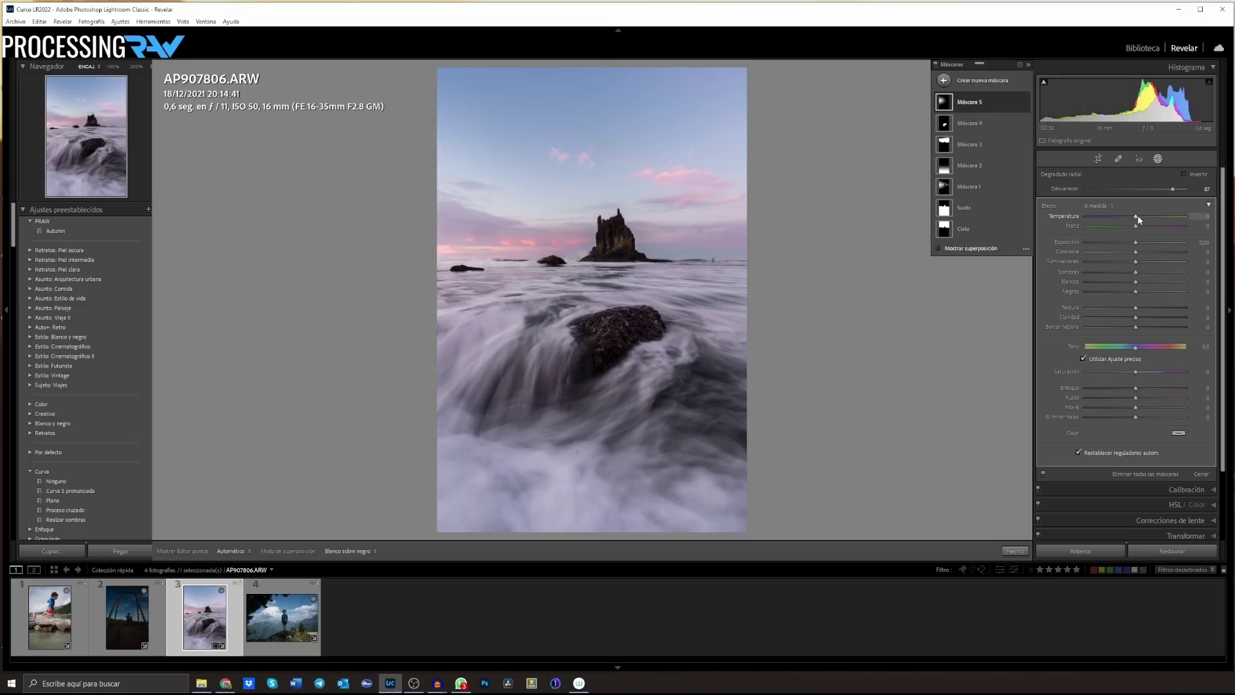
# Warm the temperature, raise exposure and reduce clarity in the radial mask, then show its overlay
pyautogui.moveTo(1137, 216)
pyautogui.mouseDown()
pyautogui.moveTo(1152, 221)
pyautogui.moveTo(1140, 222)
pyautogui.moveTo(1142, 245)
pyautogui.mouseUp()
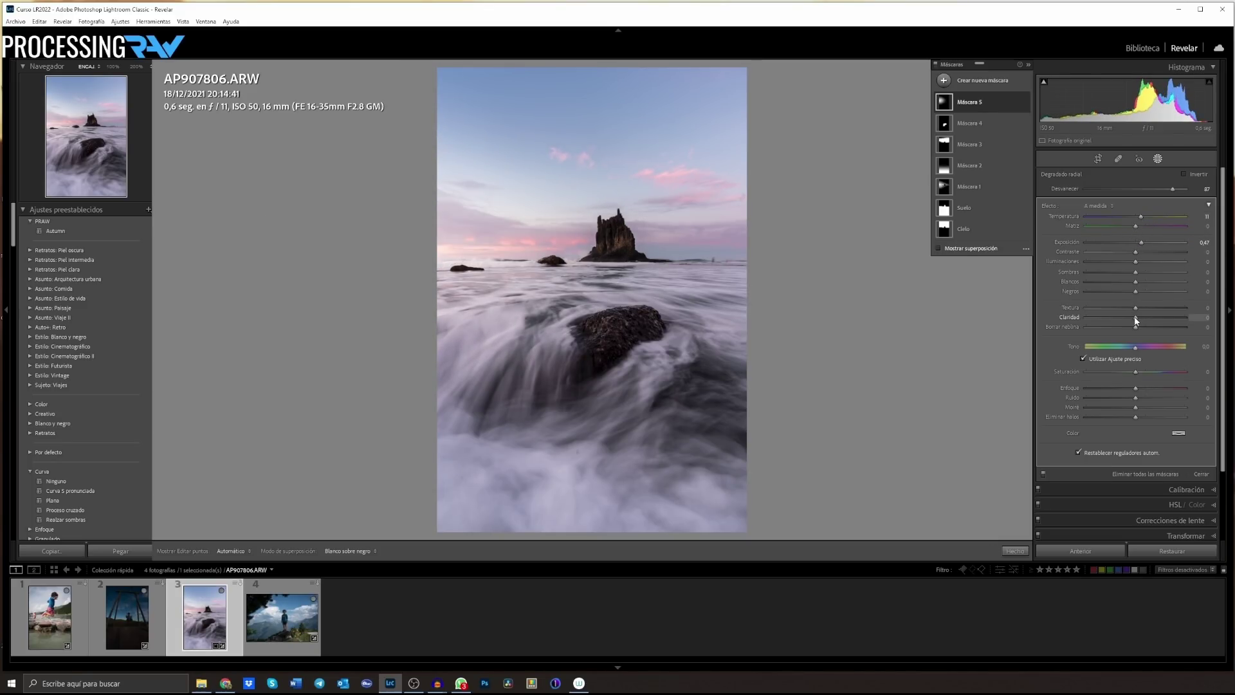
pyautogui.moveTo(1136, 317); pyautogui.dragTo(1131, 320)
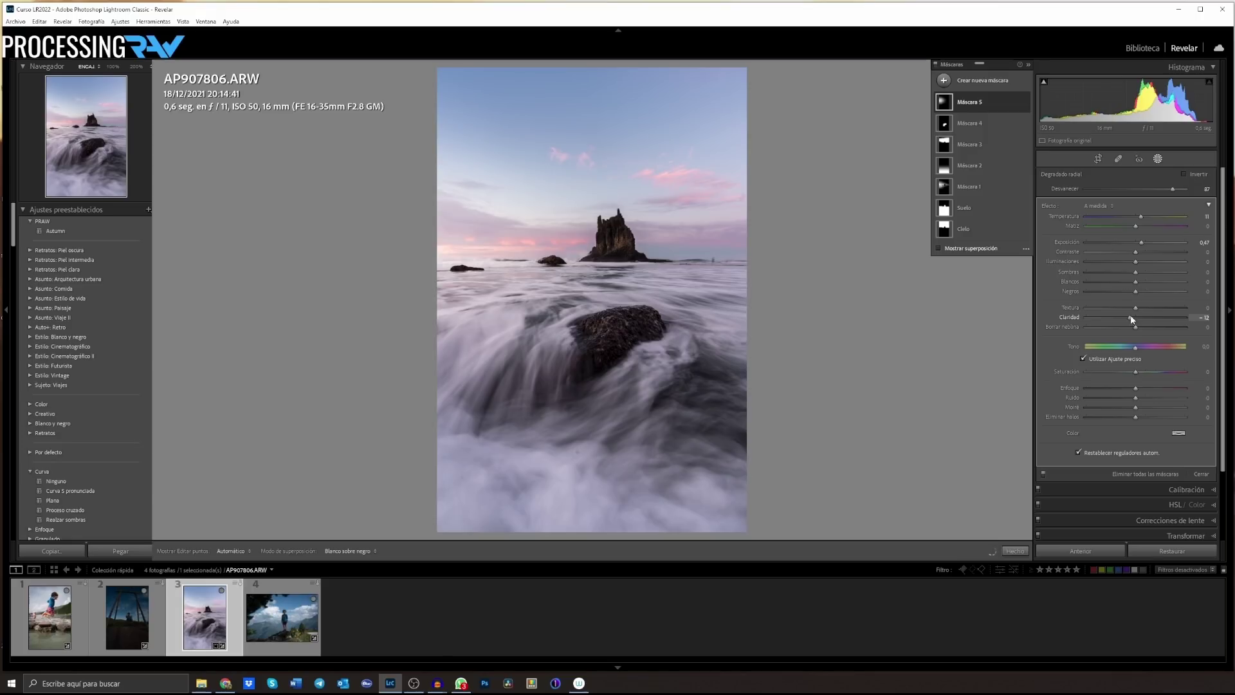
pyautogui.click(1137, 350)
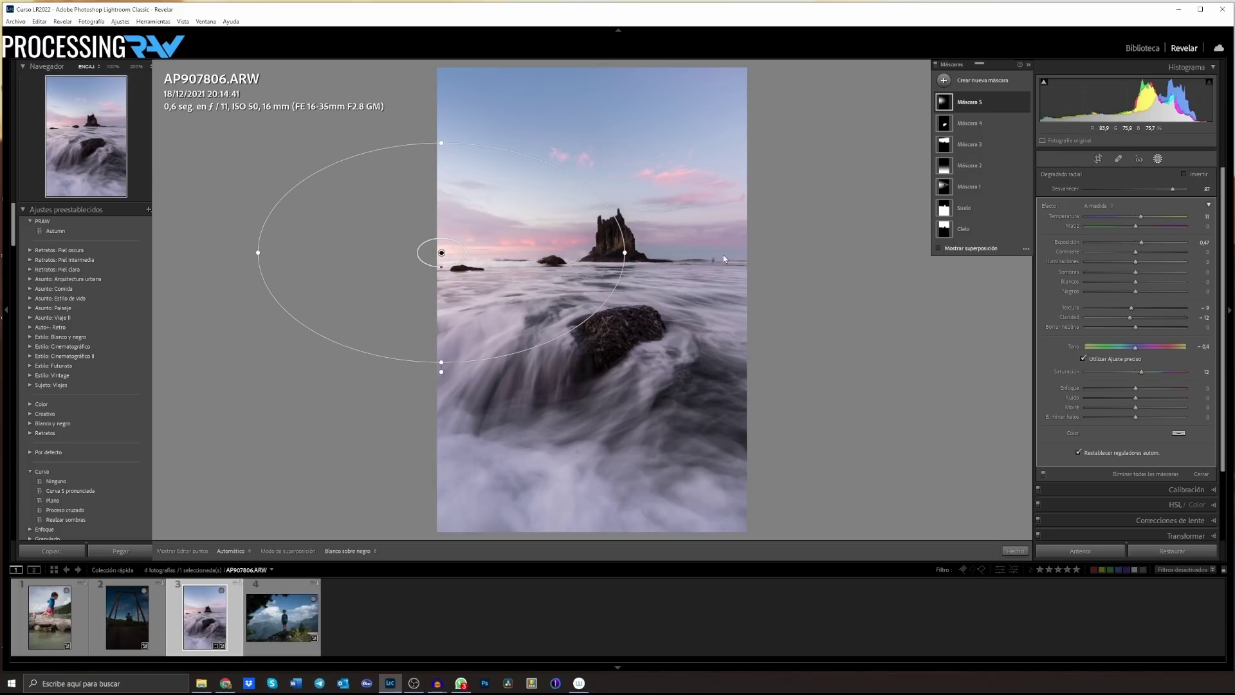
pyautogui.click(938, 249)
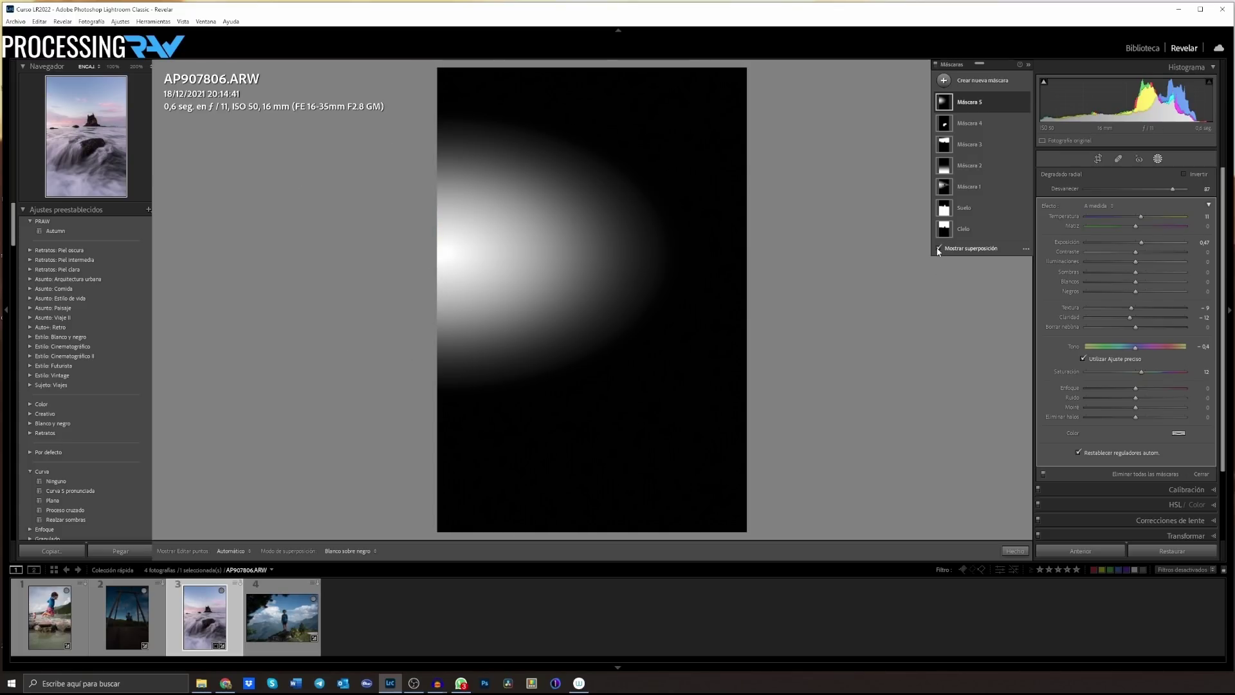
pyautogui.moveTo(979, 101)
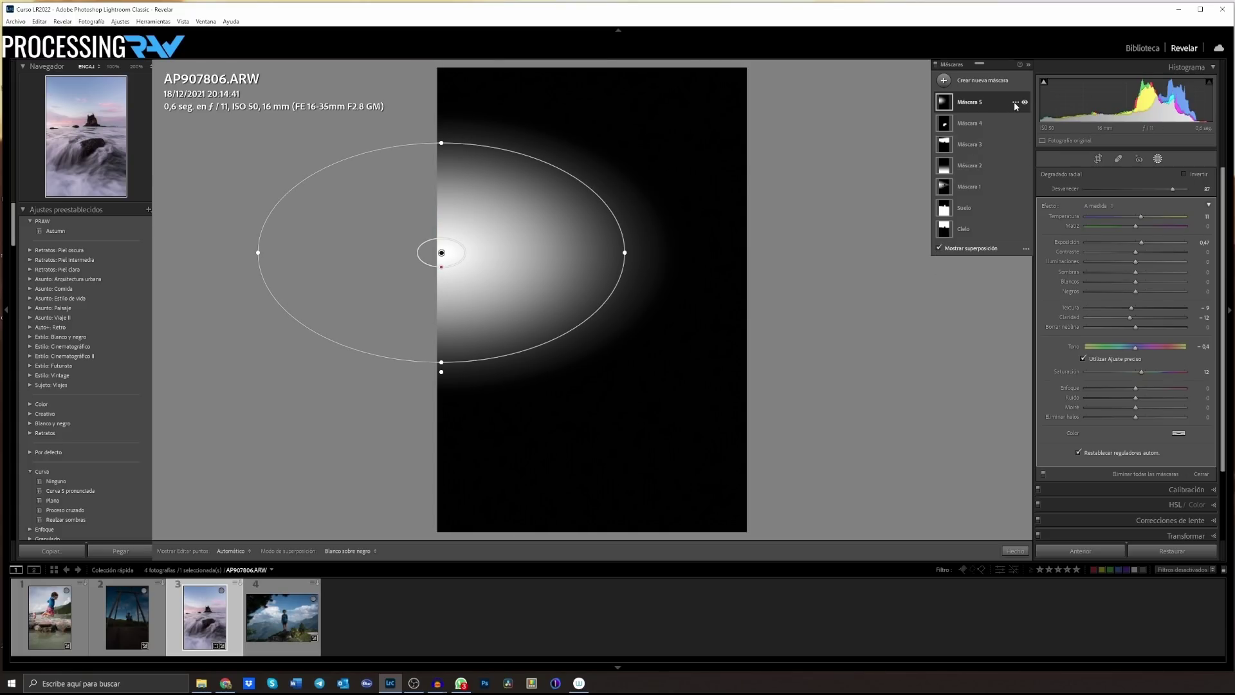
# Intersect Máscara 5 with a luminance range that excludes the dark rocks and sea stack
pyautogui.click(1015, 103)
pyautogui.moveTo(1065, 122)
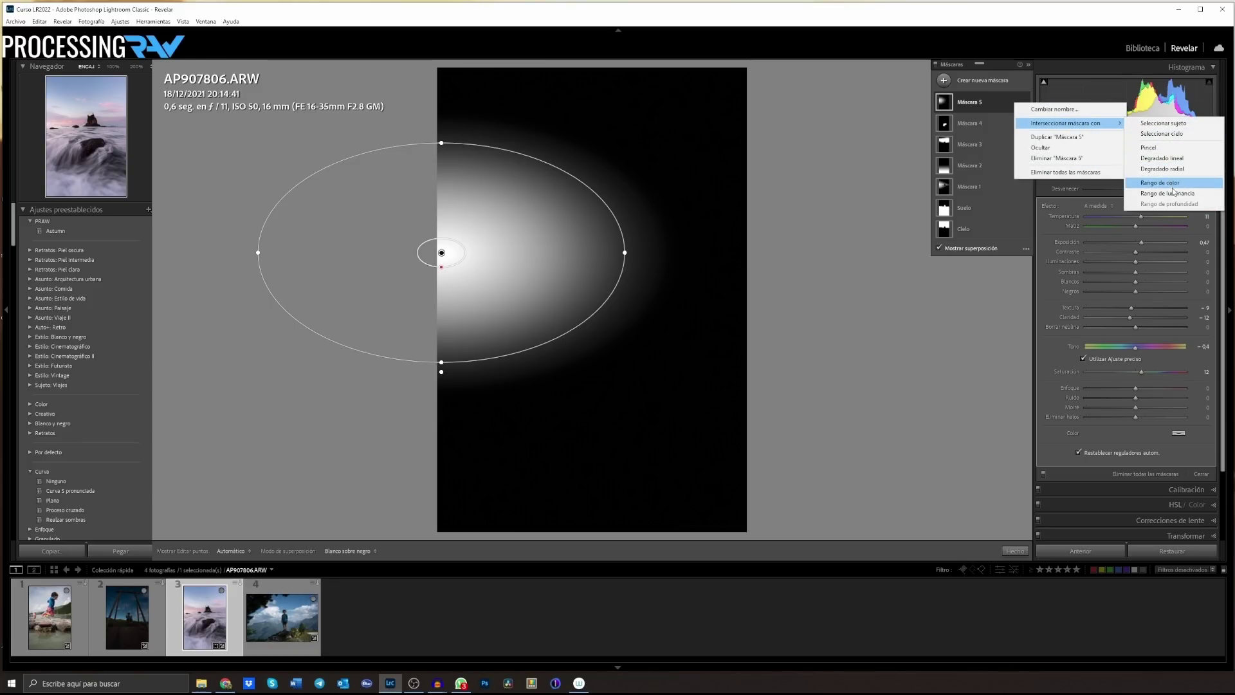
pyautogui.click(1171, 193)
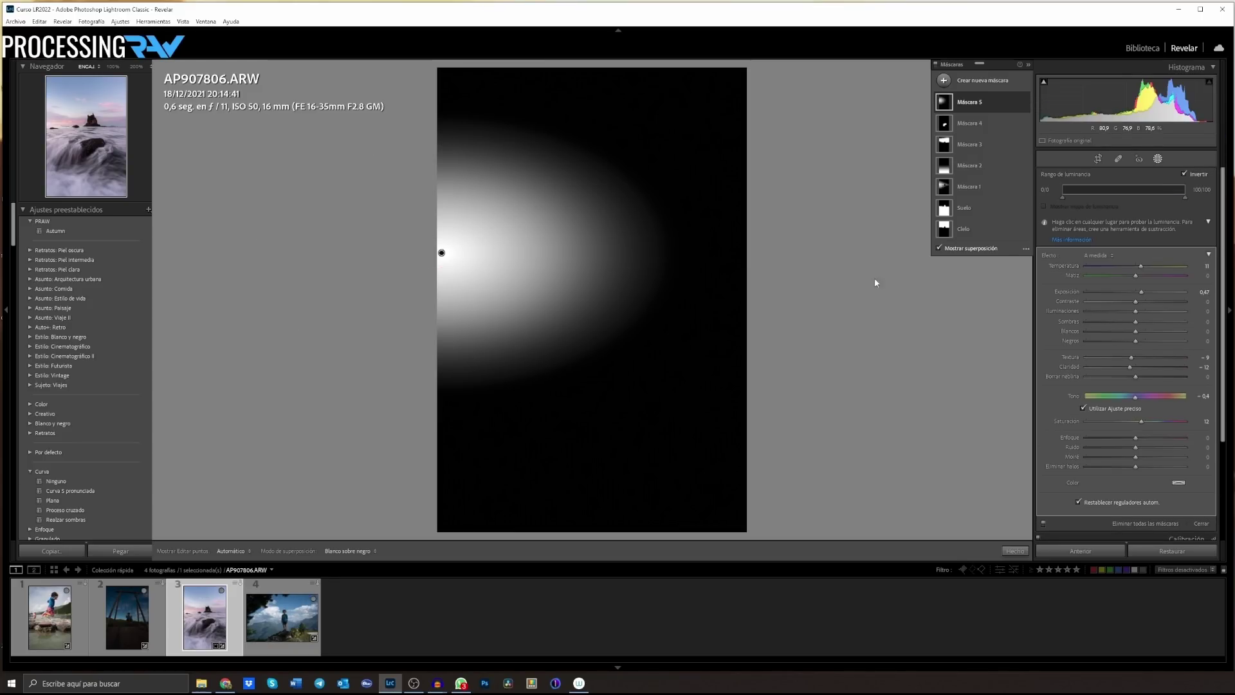
pyautogui.moveTo(1063, 197); pyautogui.dragTo(1084, 195)
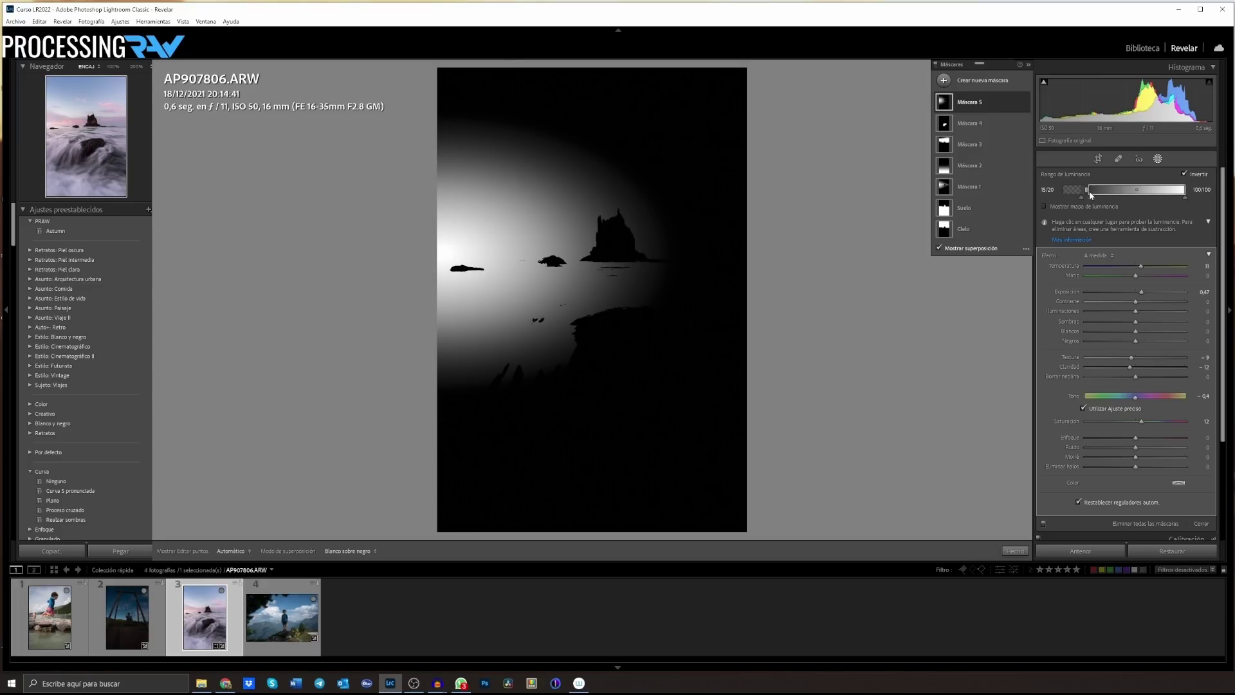
pyautogui.moveTo(1089, 191); pyautogui.dragTo(1122, 194)
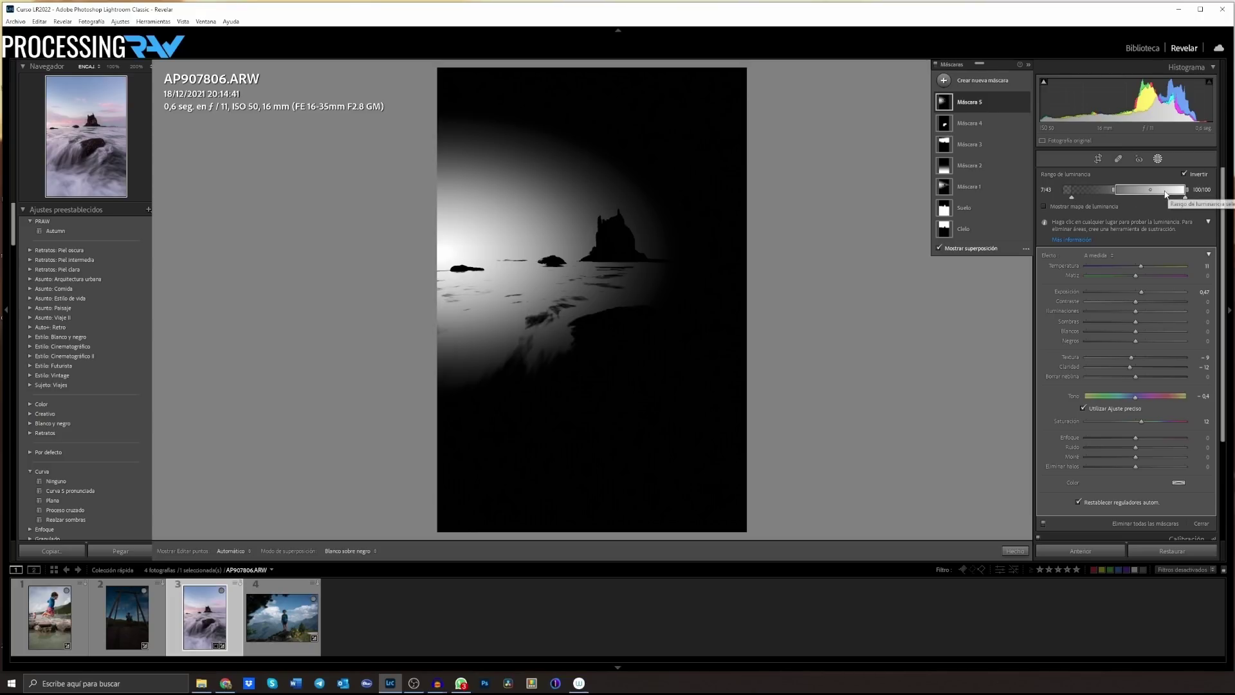
pyautogui.moveTo(979, 123)
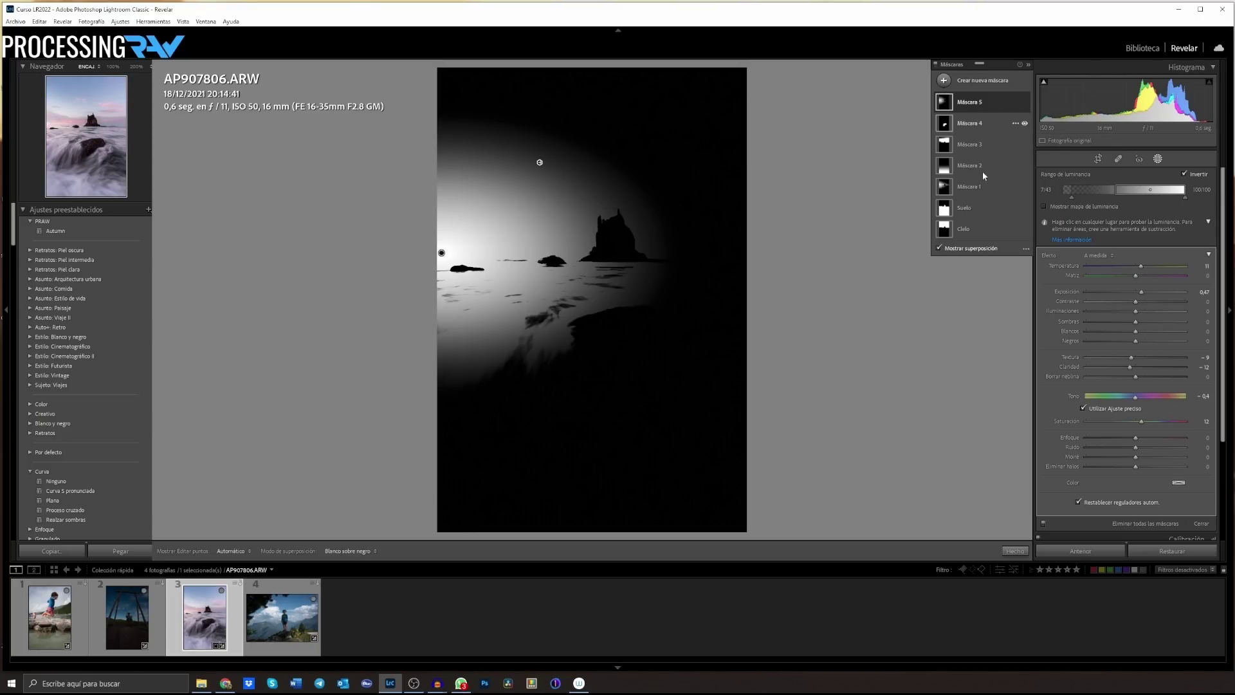
# Turn off the mask overlay and toggle Máscara 5 on and off to compare
pyautogui.click(939, 248)
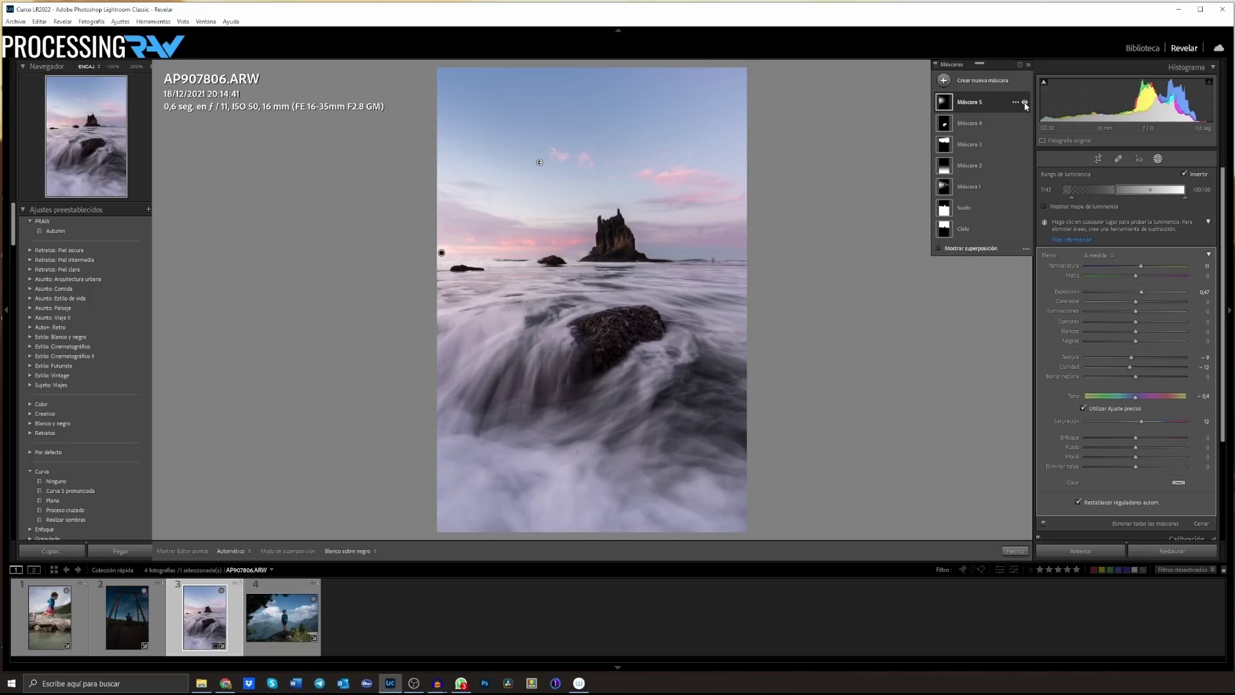
pyautogui.click(1024, 103)
pyautogui.click(1024, 103)
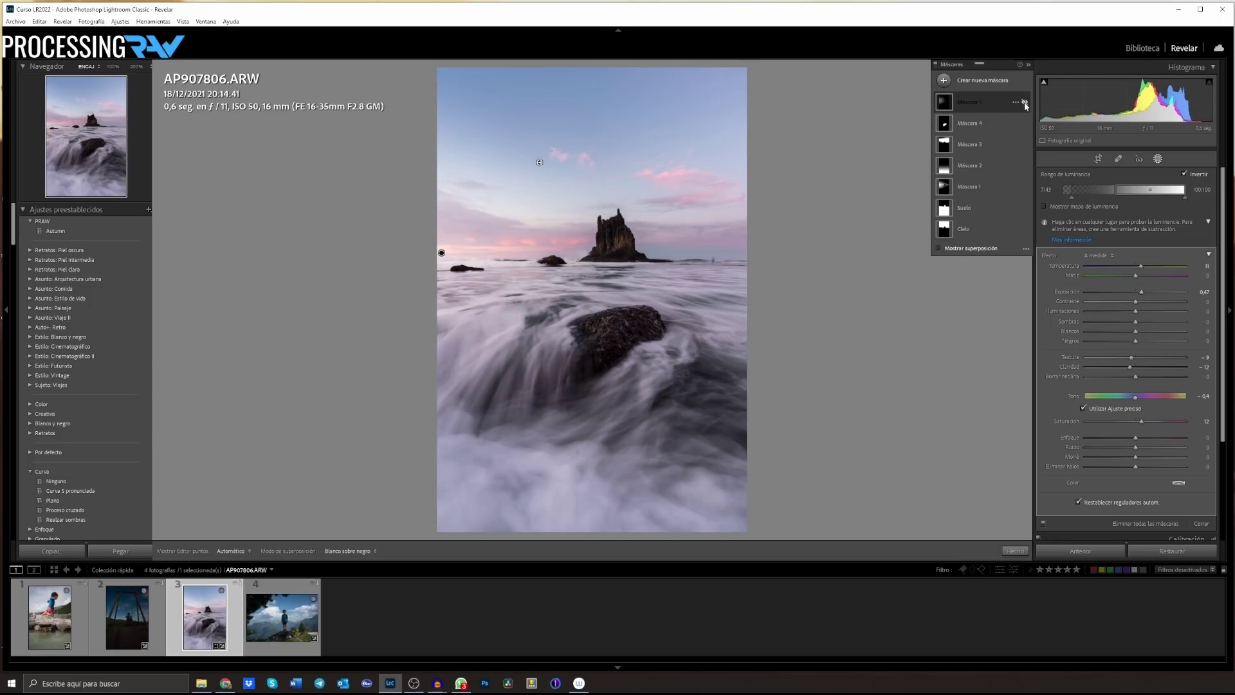
pyautogui.click(1025, 102)
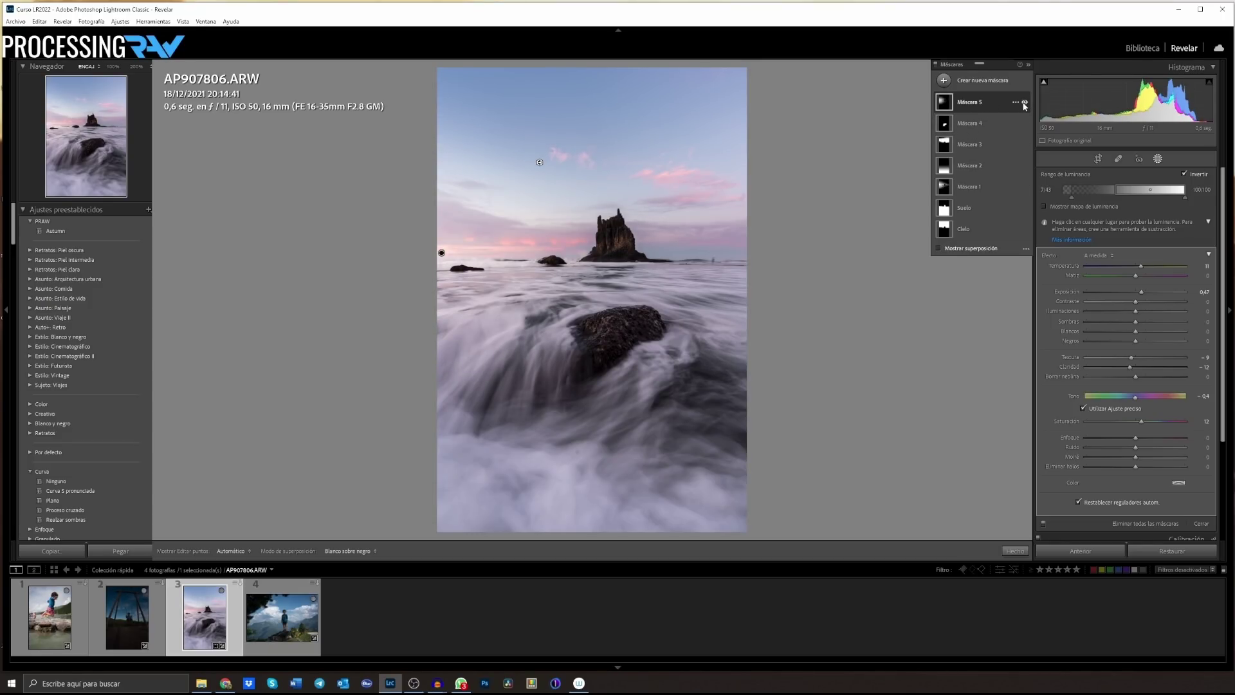